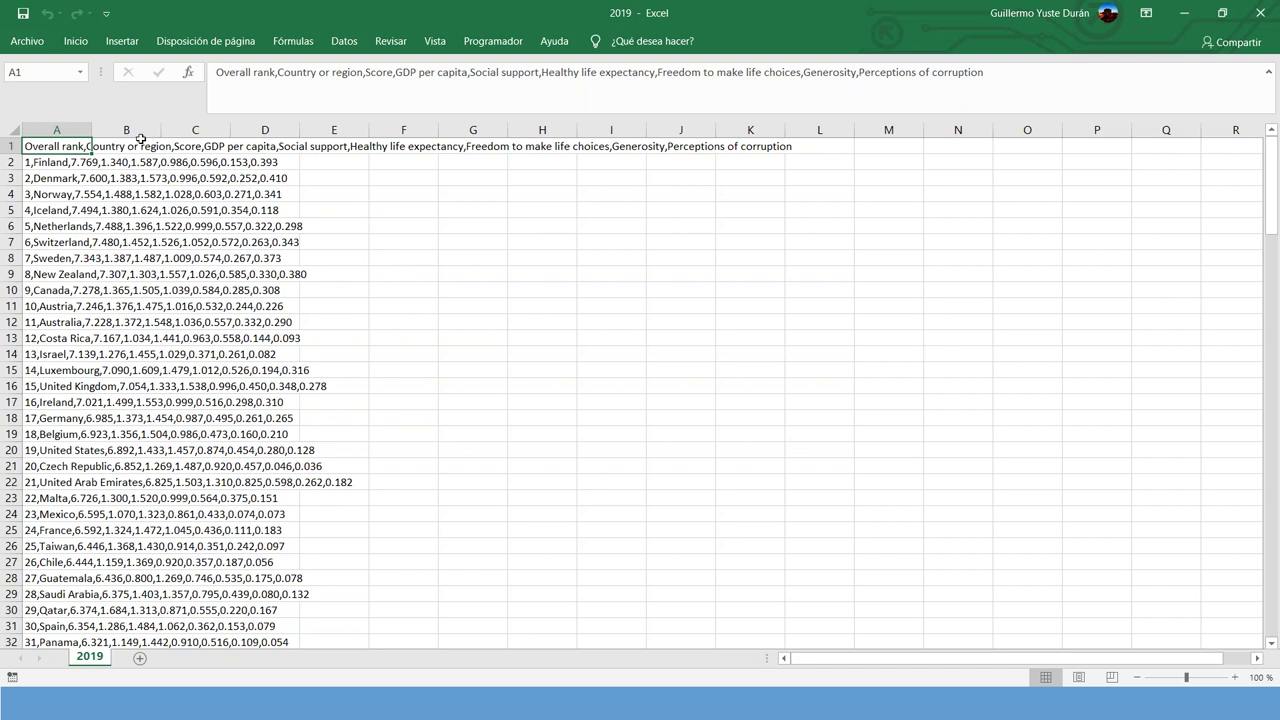
# Examine the comma-separated header fields and country rows of the 2019 file, down to its last record
pyautogui.click(50, 130)
pyautogui.click(605, 271)
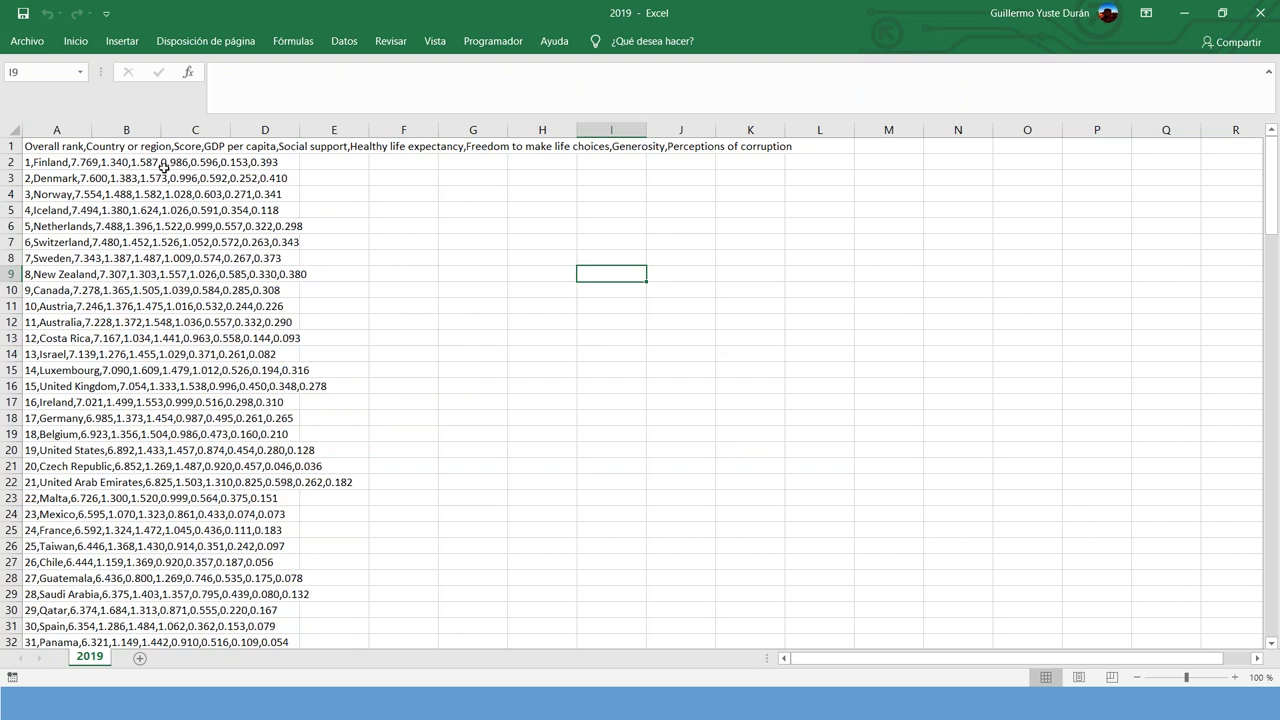
pyautogui.click(52, 144)
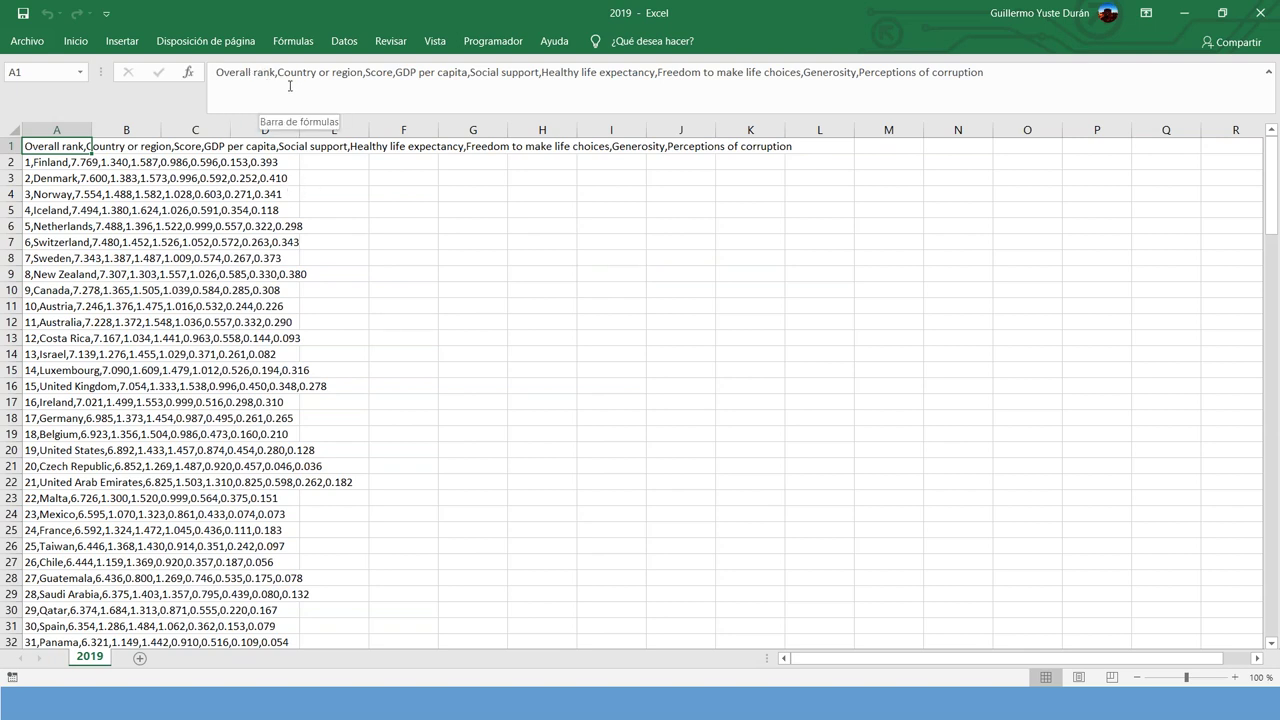
pyautogui.click(94, 163)
pyautogui.hotkey('ctrl', 'Down')
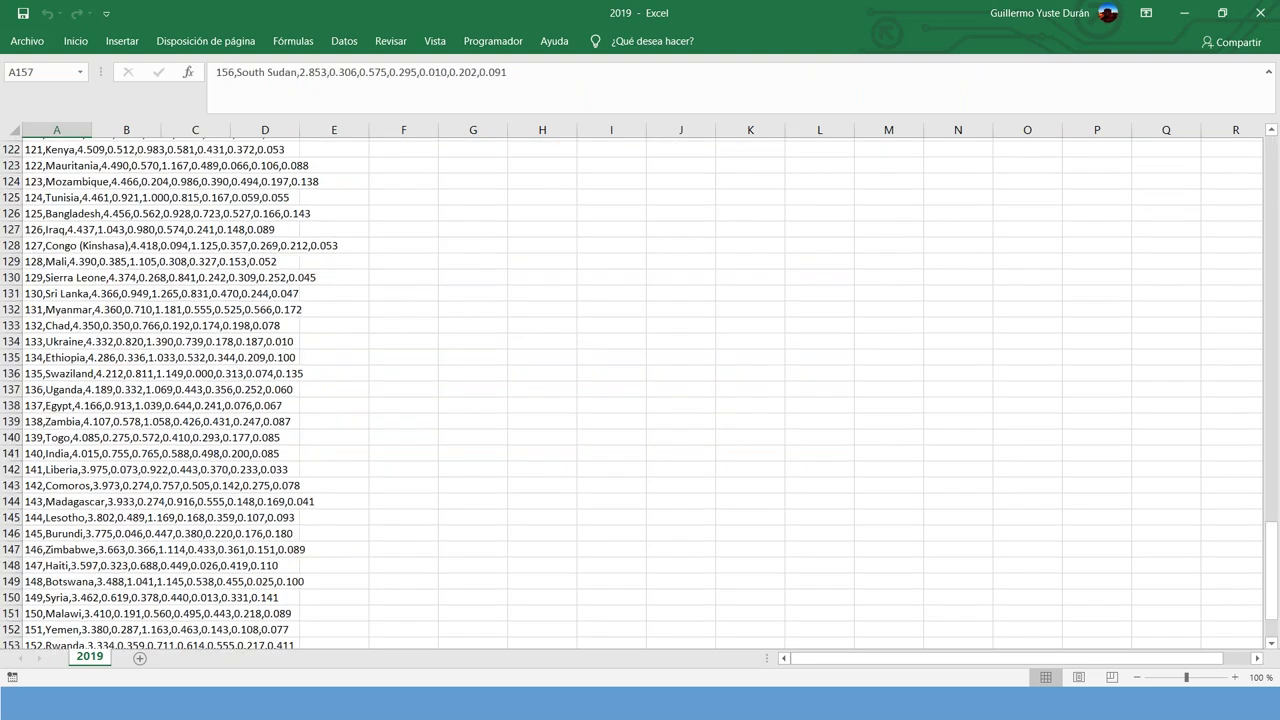
pyautogui.hotkey('ctrl', 'Up')
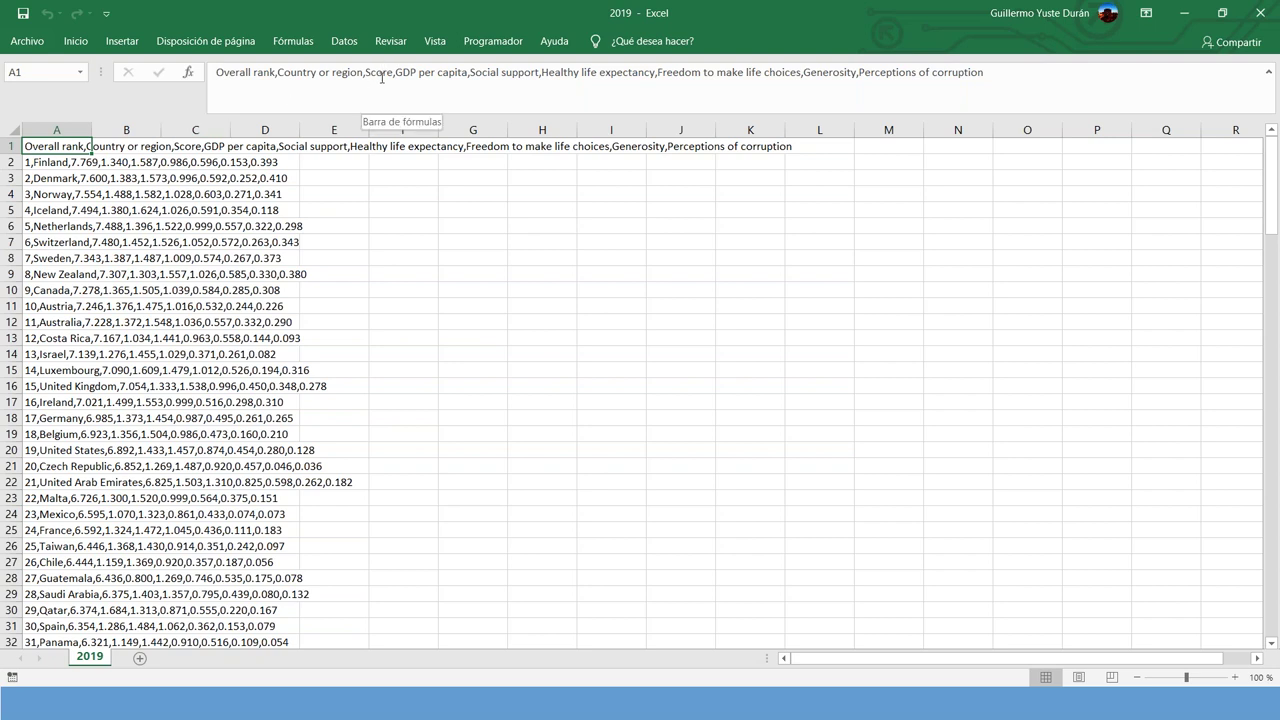
pyautogui.click(381, 78)
pyautogui.doubleClick(381, 78)
pyautogui.click(396, 82)
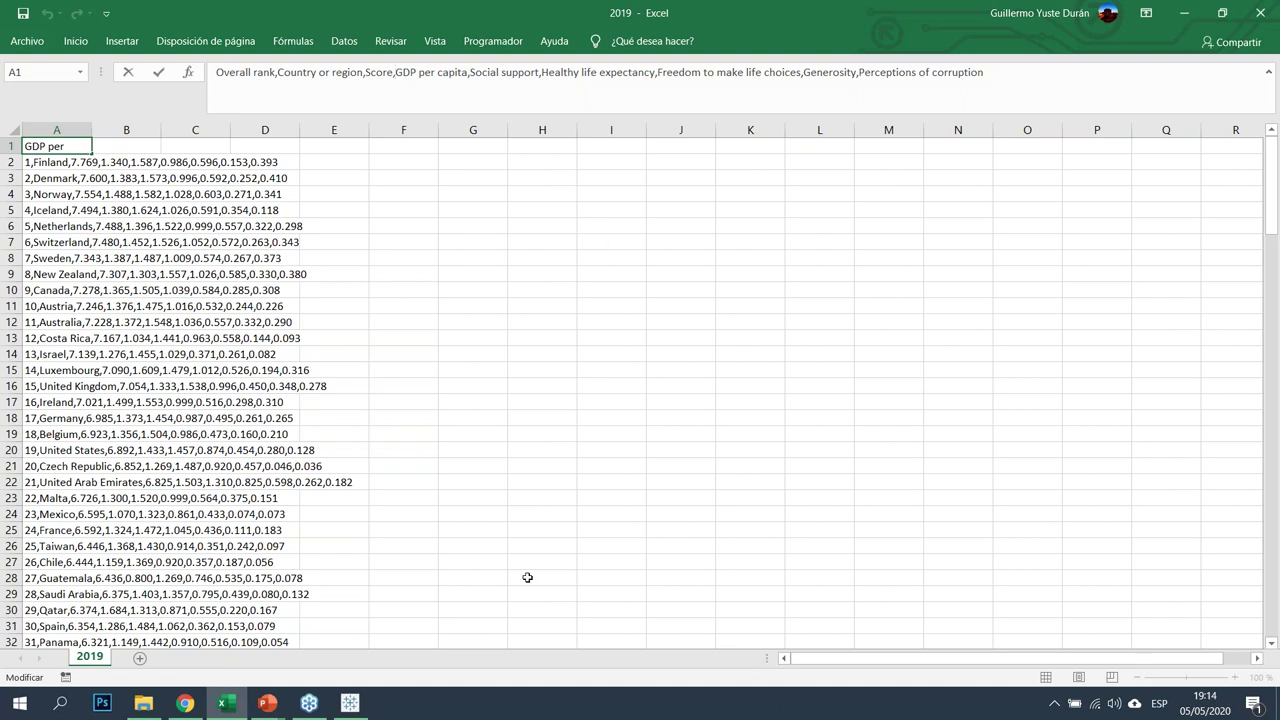
pyautogui.click(566, 517)
# Switch to Tableau Public and load the 2016-2019 file from the world-happiness Varios años folder as data source
pyautogui.click(350, 703)
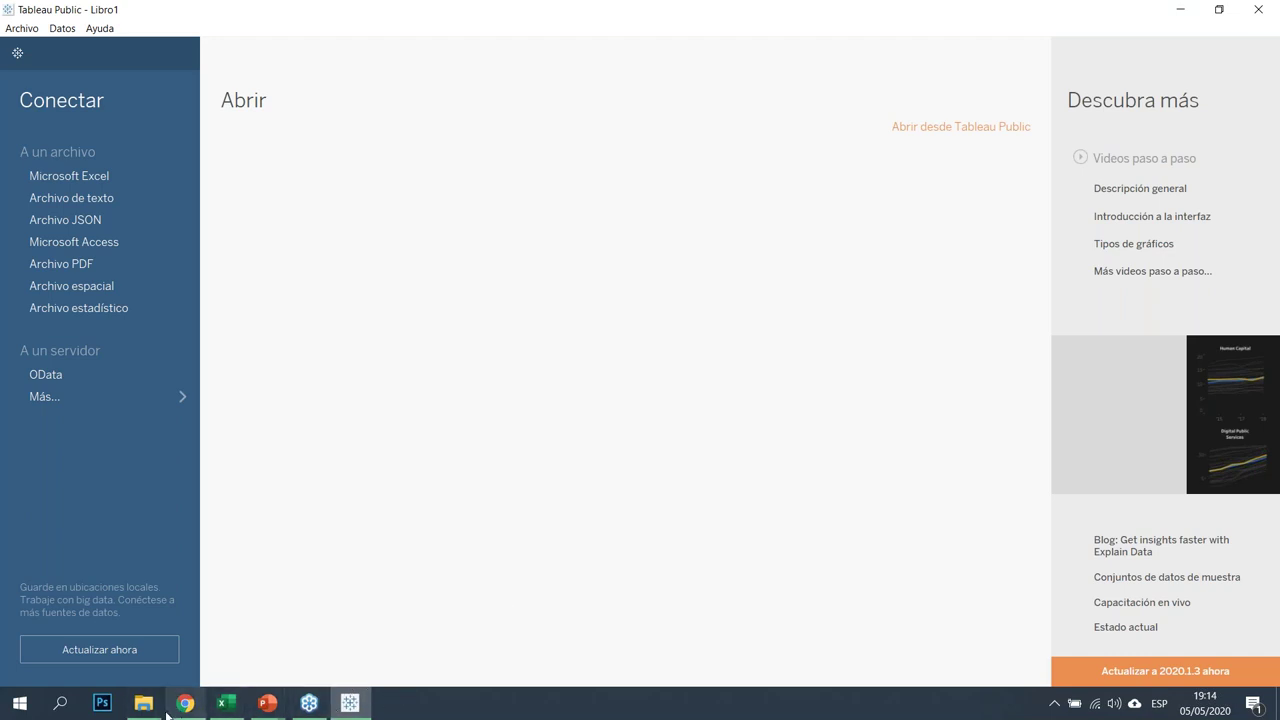
pyautogui.moveTo(150, 705)
pyautogui.click(145, 615)
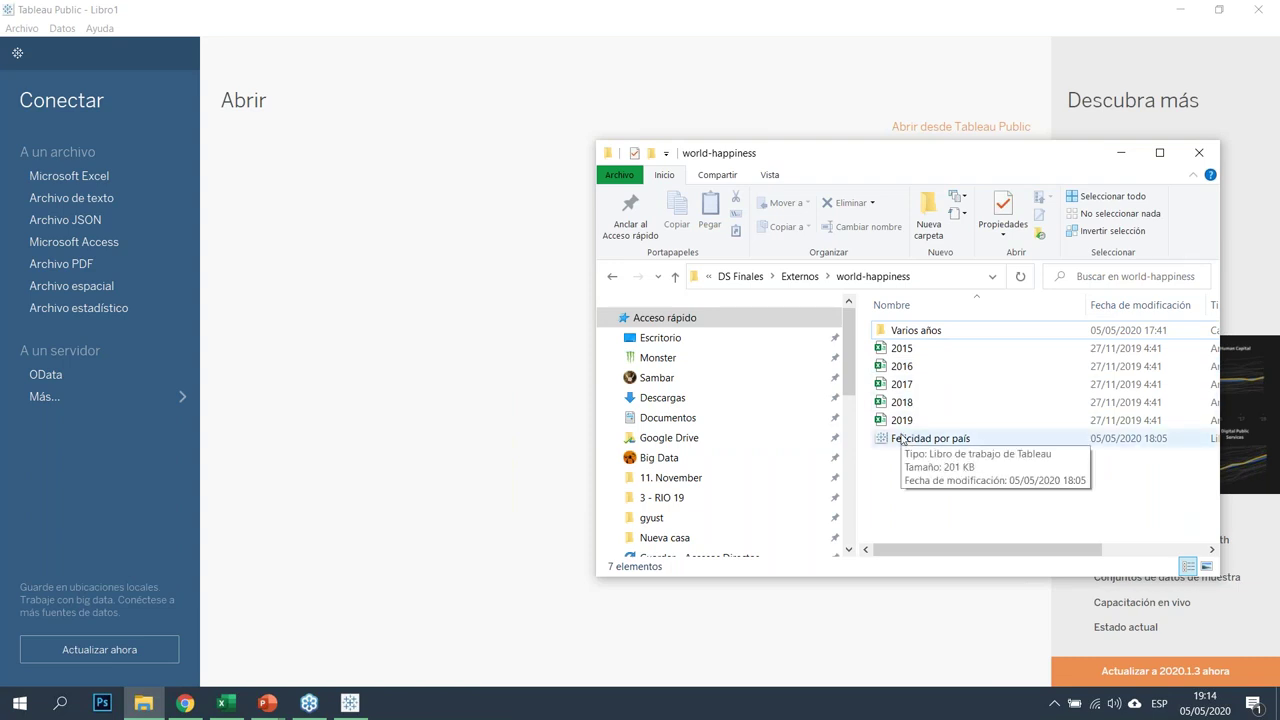
pyautogui.doubleClick(915, 330)
pyautogui.moveTo(929, 374); pyautogui.dragTo(502, 331)
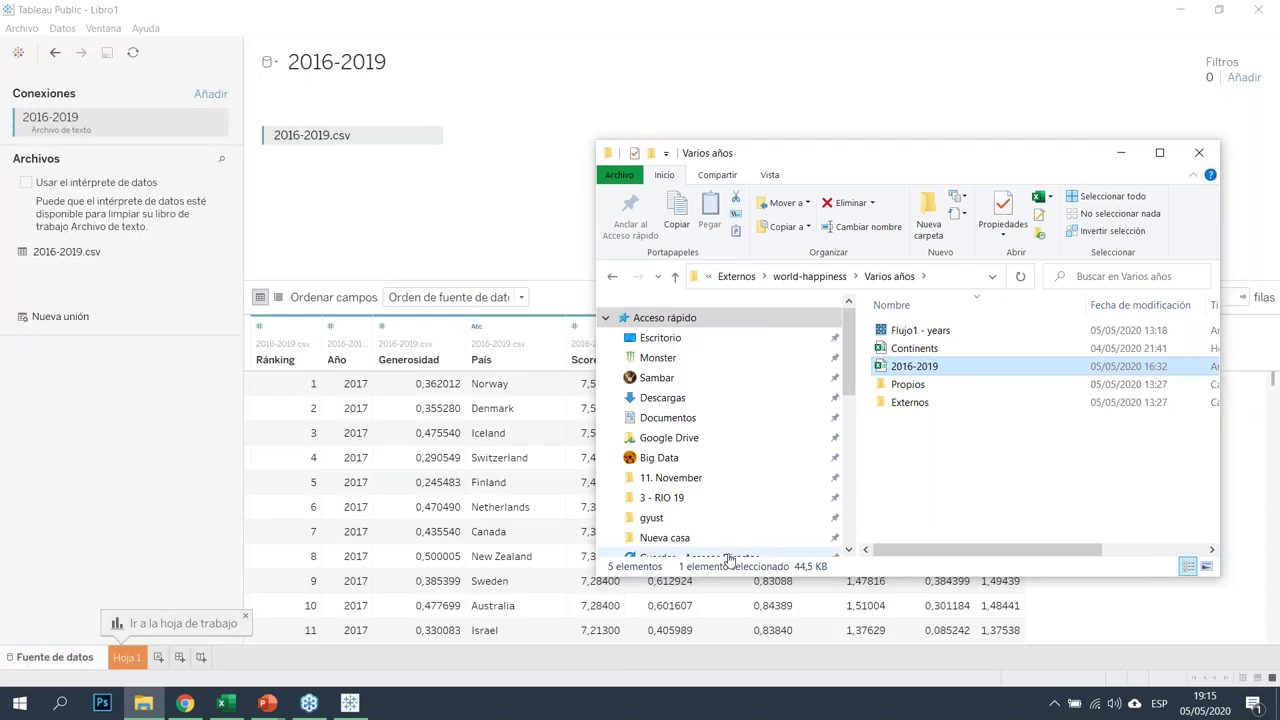
pyautogui.click(1121, 153)
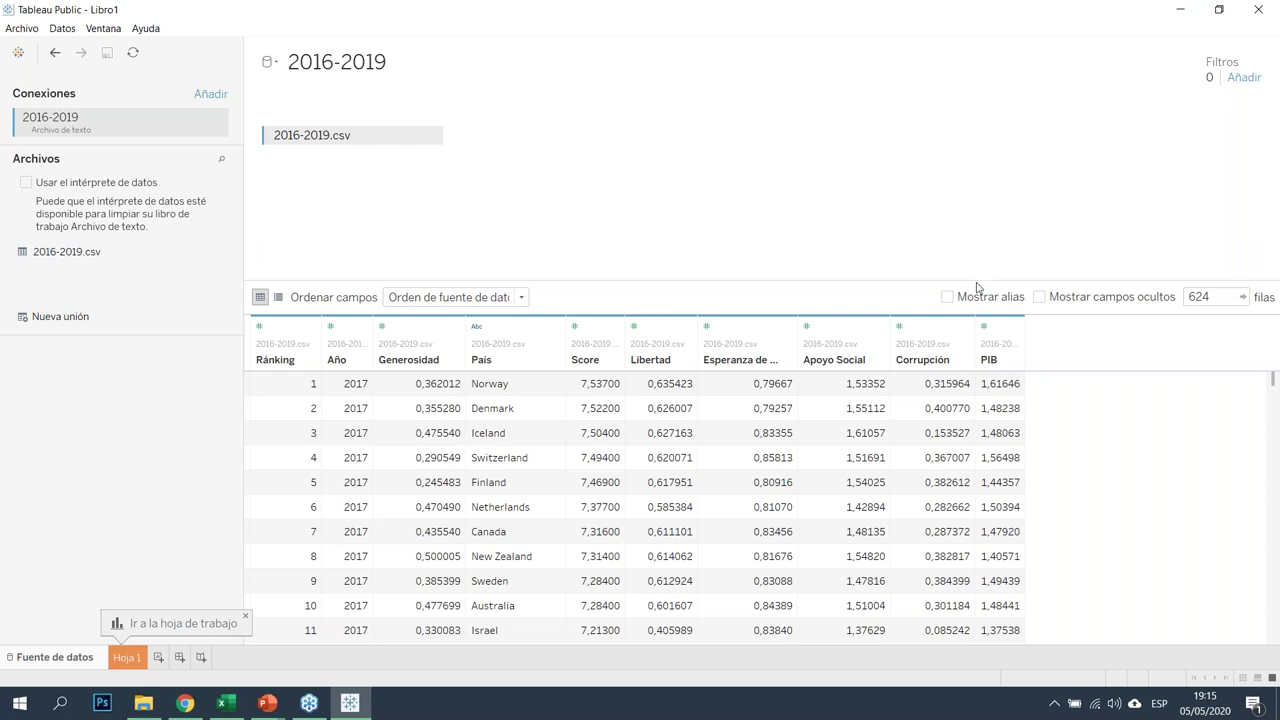
# Enlarge the data preview and review the 2016-2019.csv text file properties, keeping Punto y coma as field separator
pyautogui.moveTo(976, 279); pyautogui.dragTo(1006, 198)
pyautogui.click(432, 135)
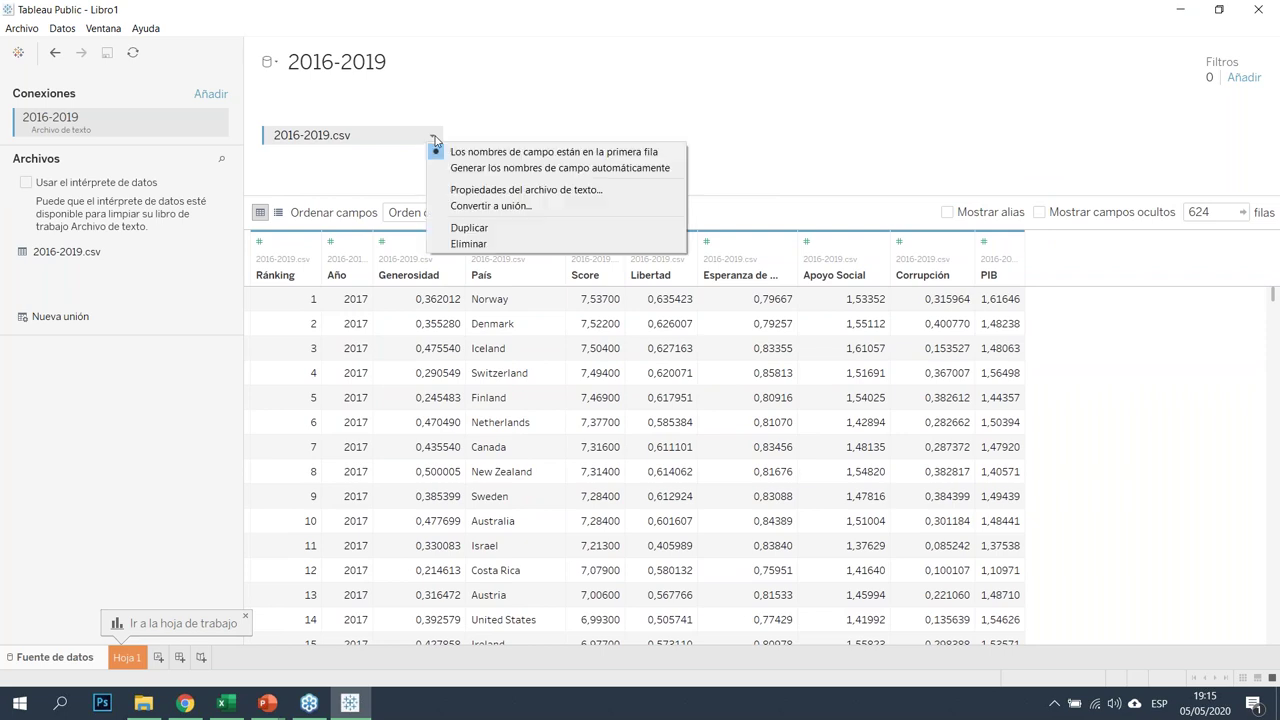
pyautogui.click(510, 191)
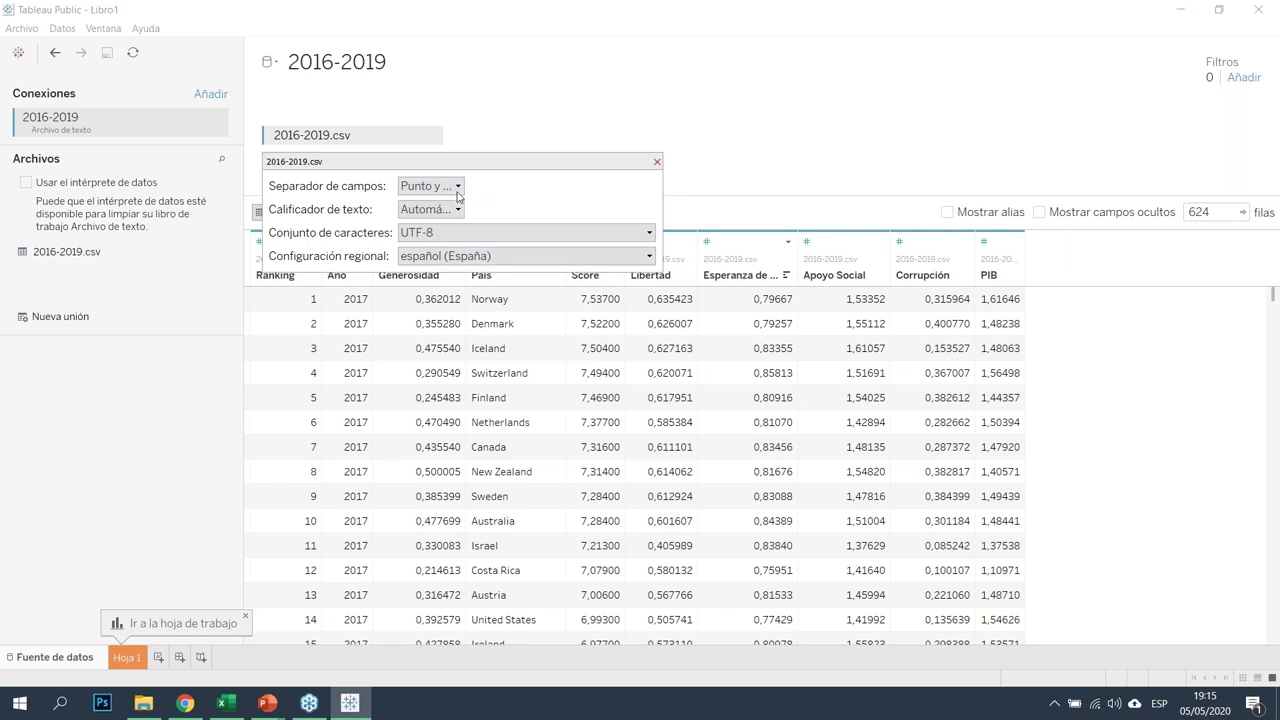
pyautogui.moveTo(596, 161); pyautogui.dragTo(887, 92)
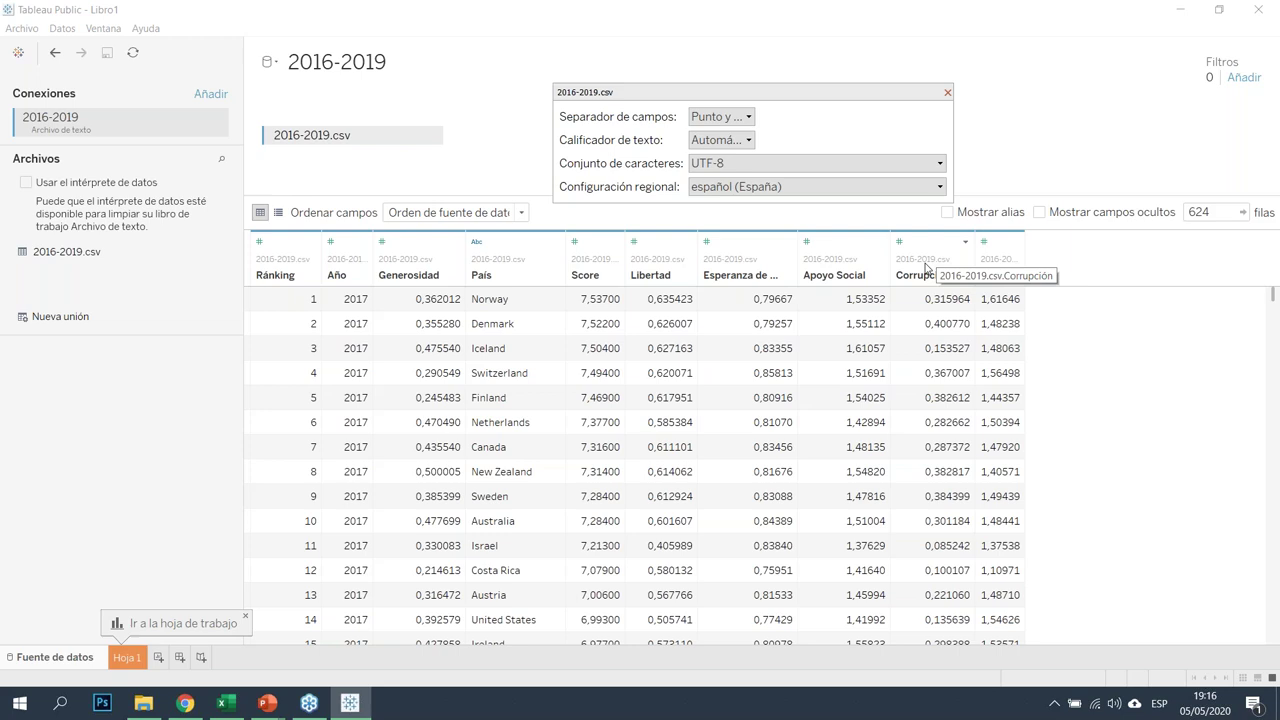
pyautogui.click(749, 118)
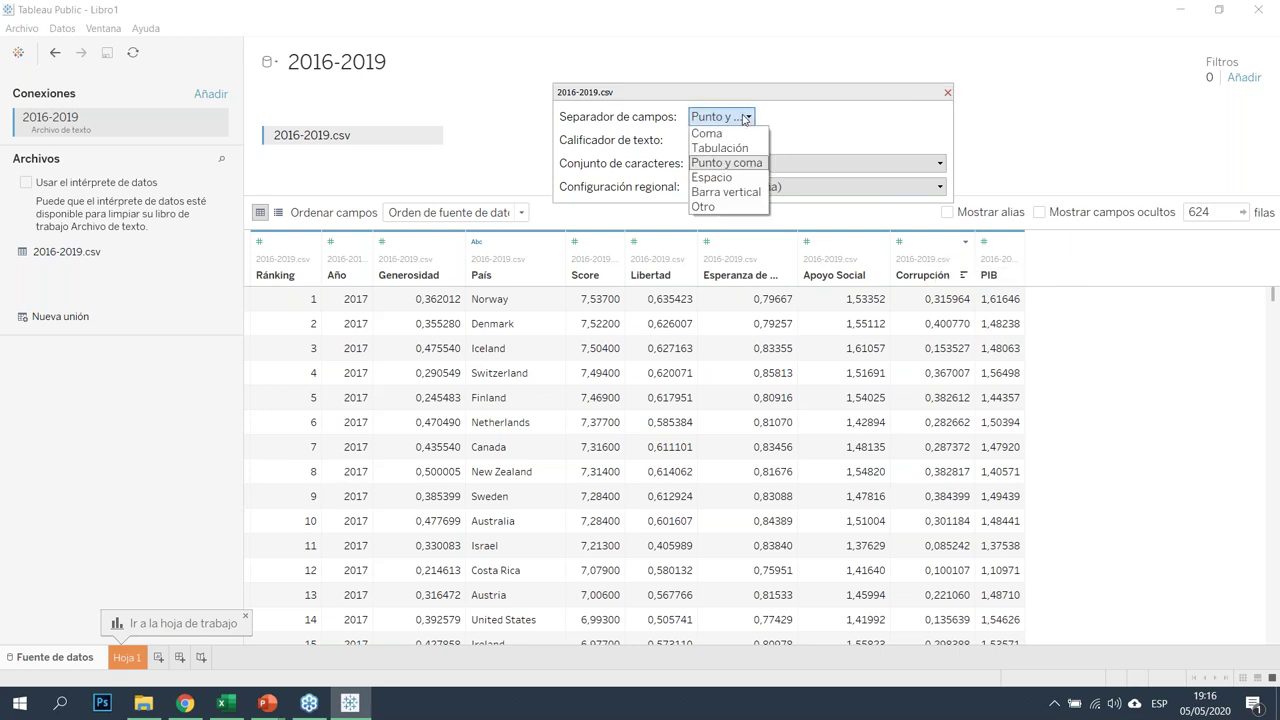
pyautogui.click(757, 164)
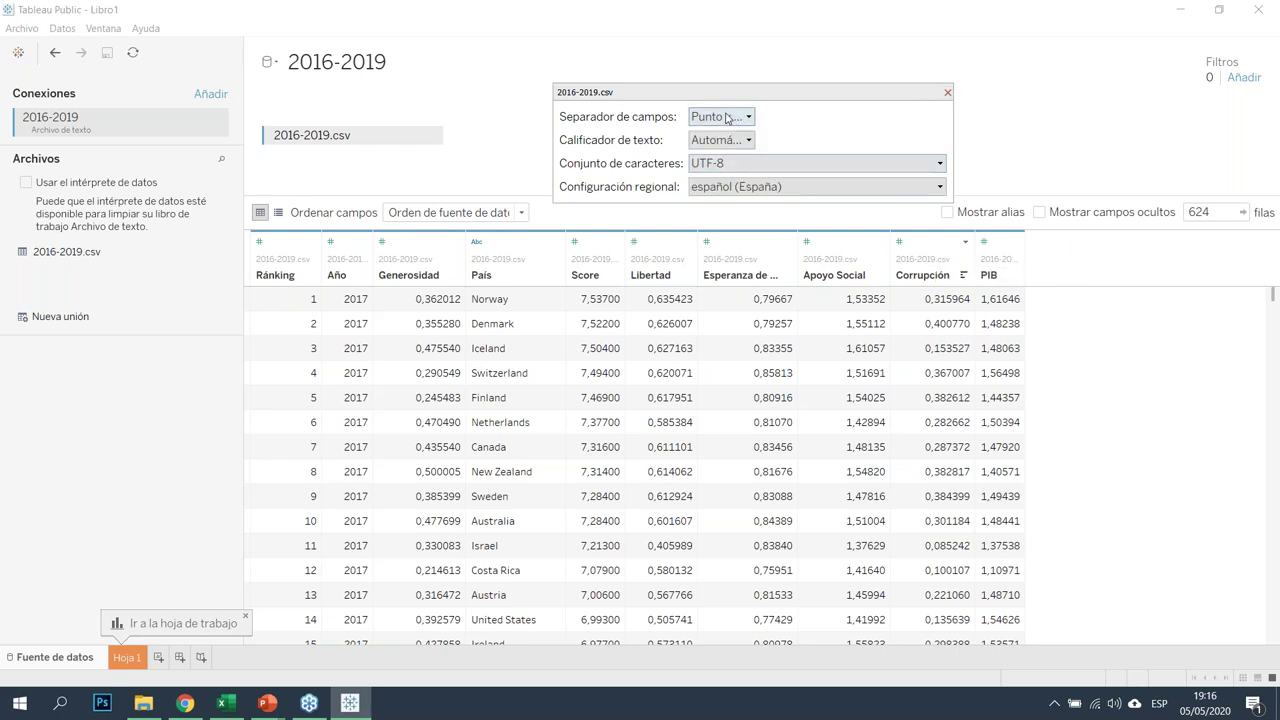
pyautogui.click(946, 93)
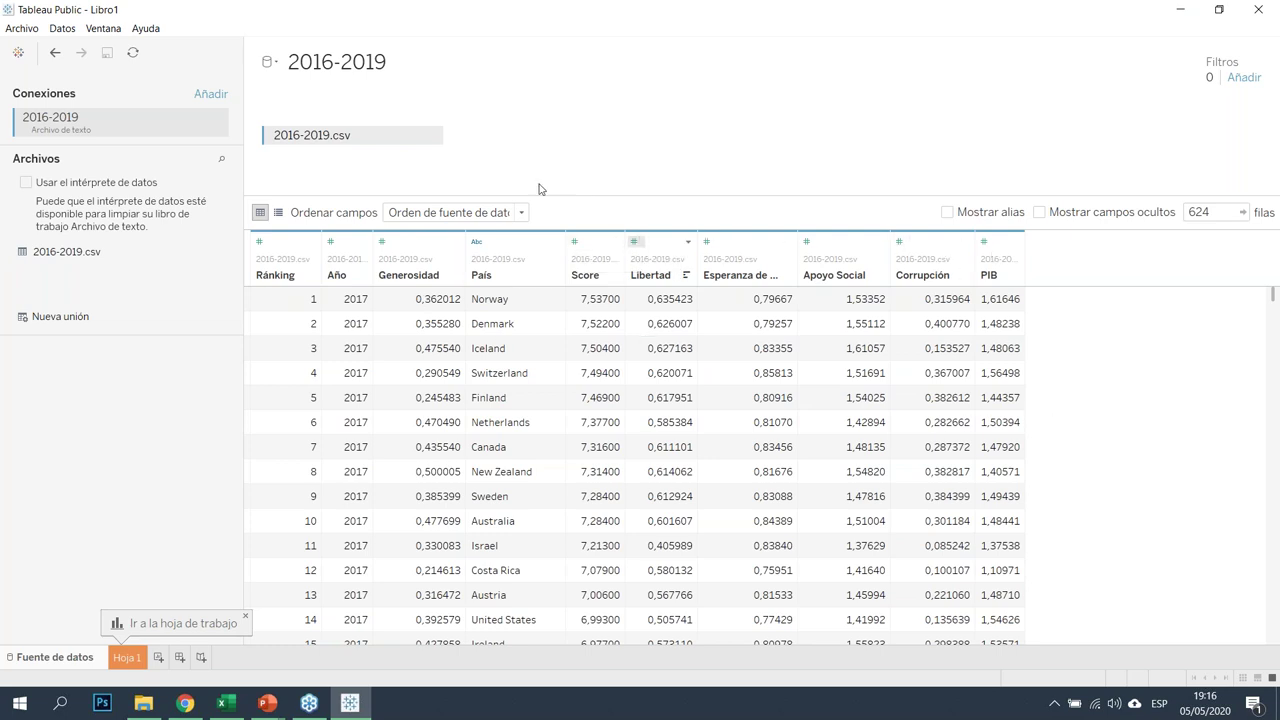
# Change the Año field to the date type and assign País the geographic role País/Región
pyautogui.click(332, 242)
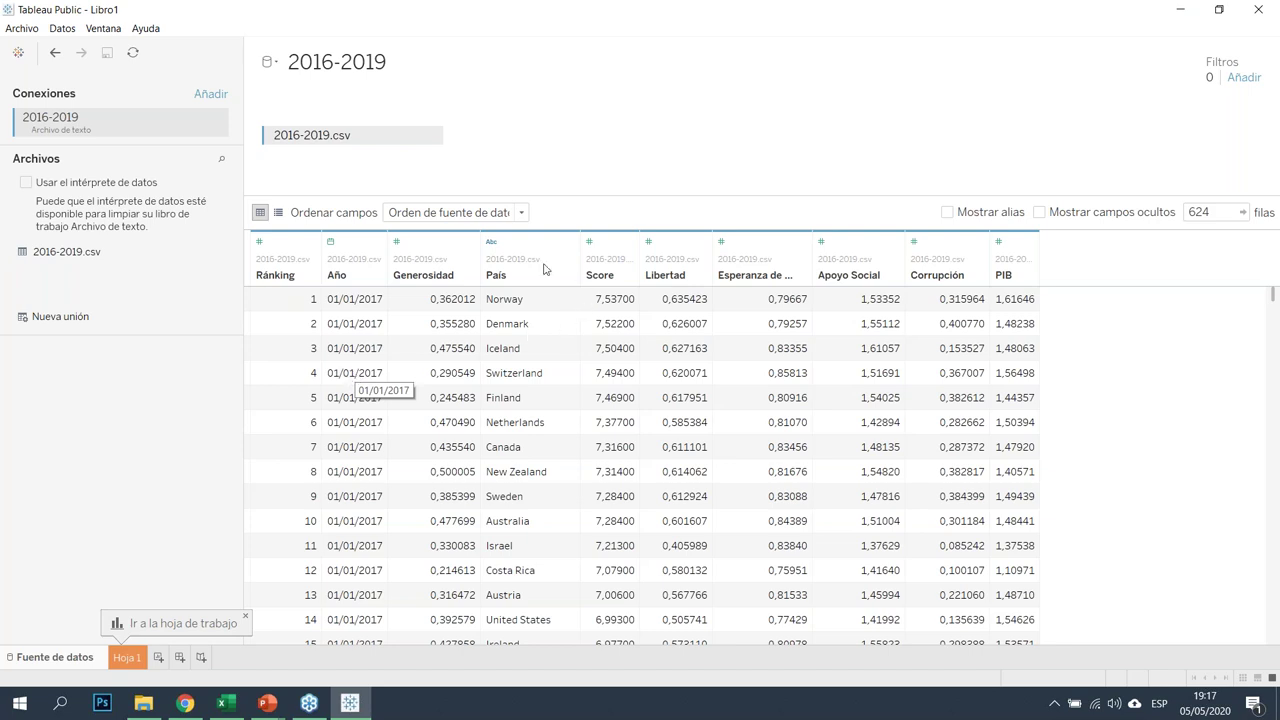
pyautogui.click(497, 244)
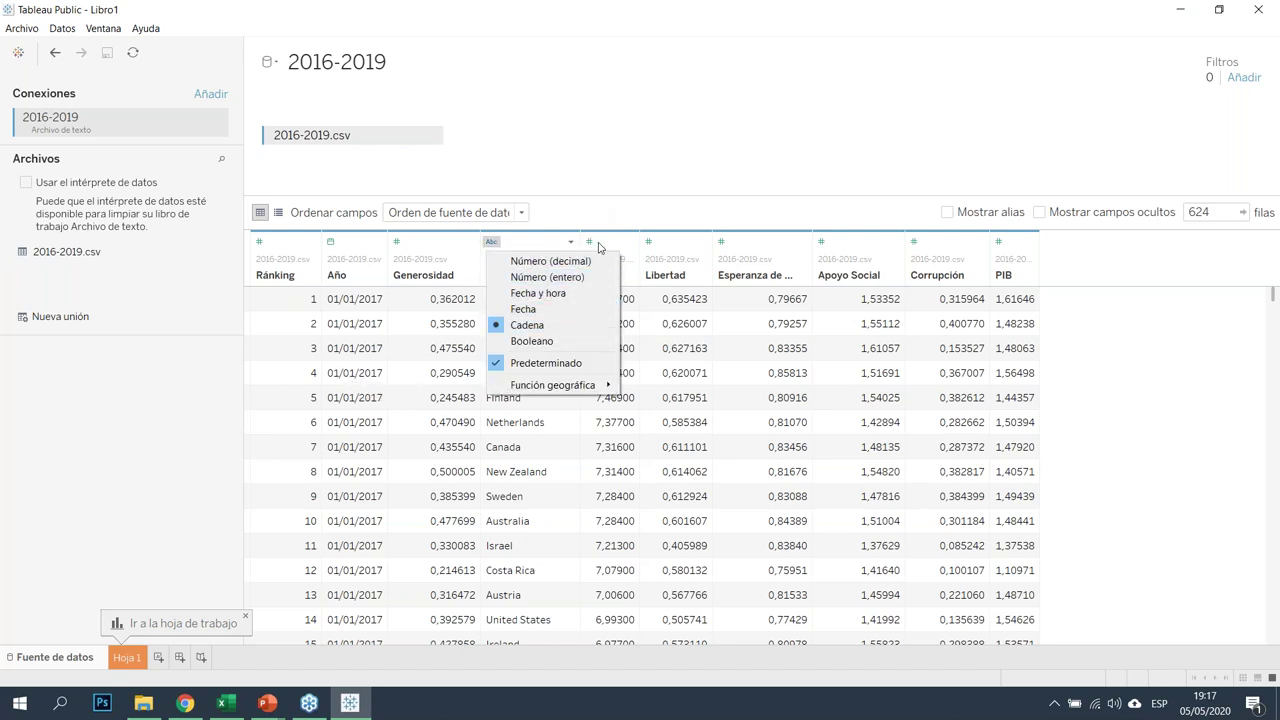
pyautogui.moveTo(603, 388)
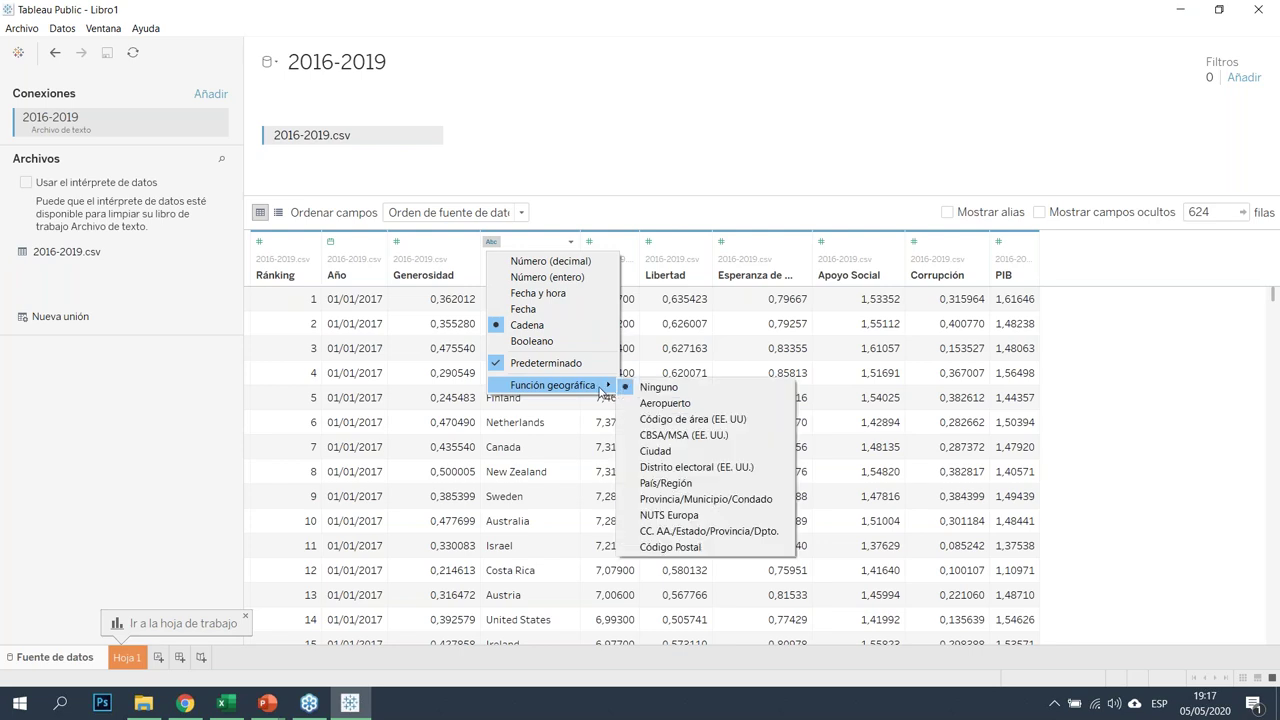
pyautogui.click(671, 484)
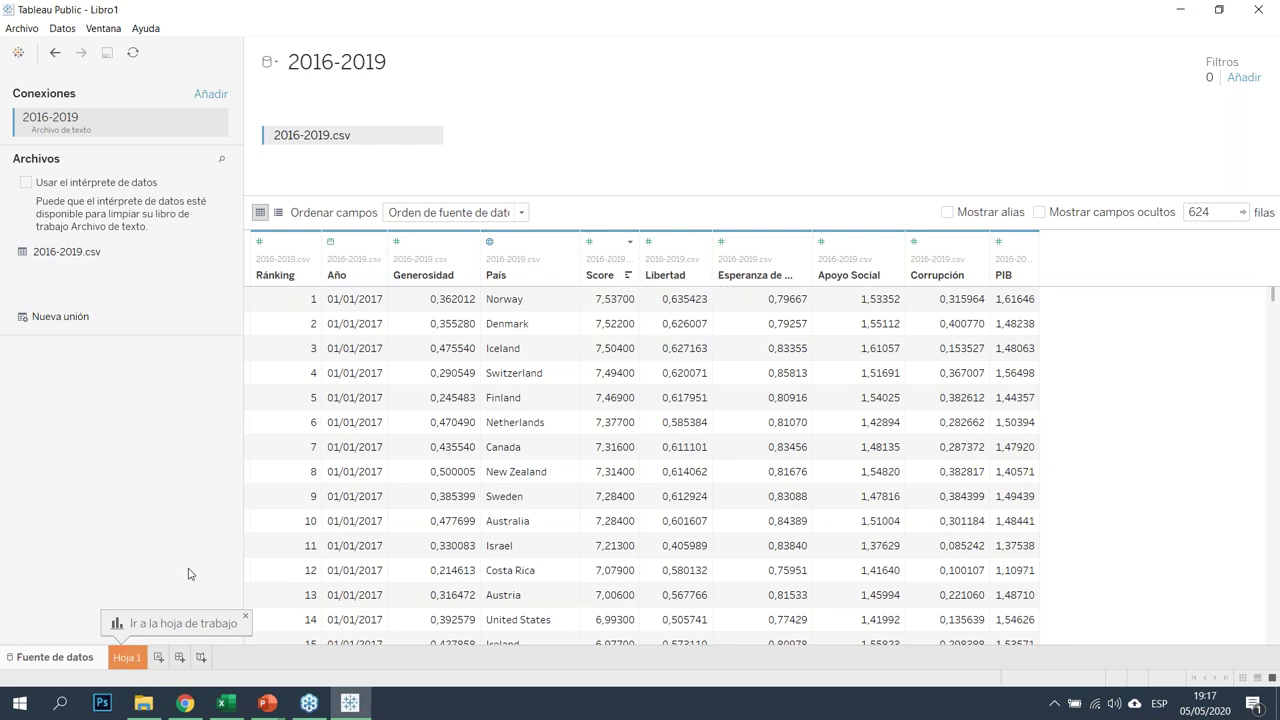
# Build a scatter plot on Hoja 1 with PIB on rows, Score on columns and País as detail
pyautogui.click(128, 658)
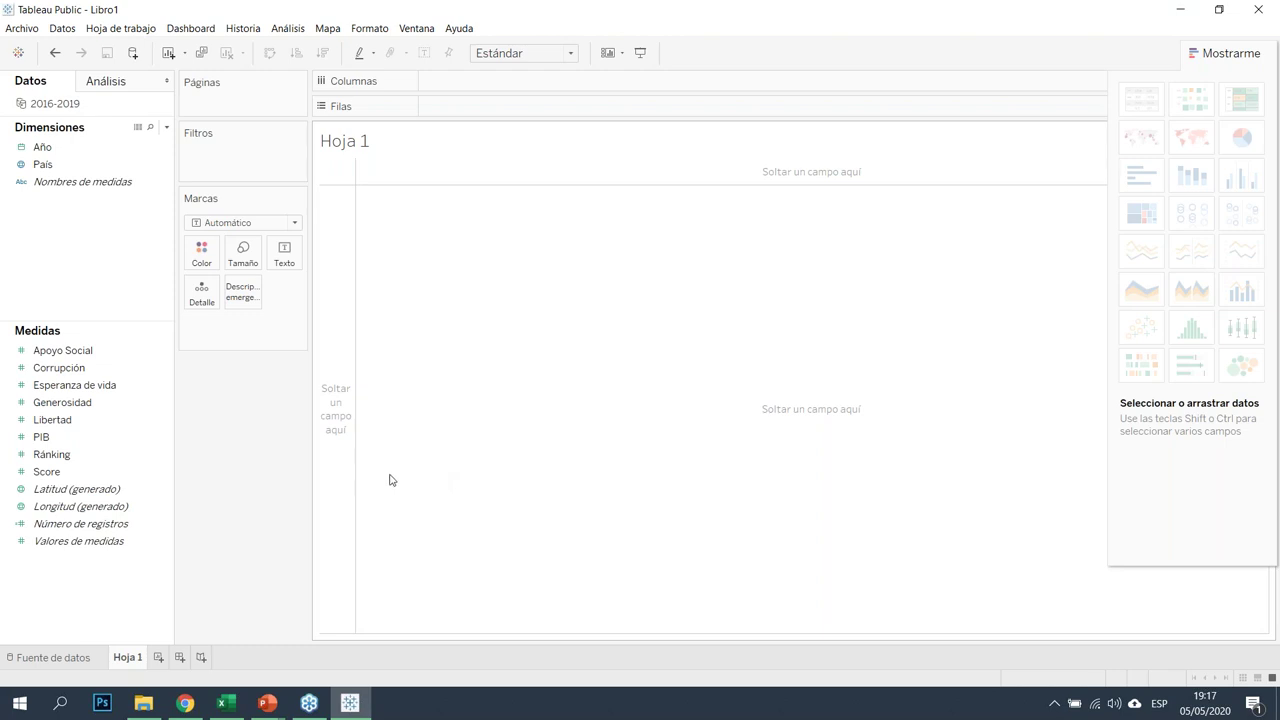
pyautogui.click(1232, 53)
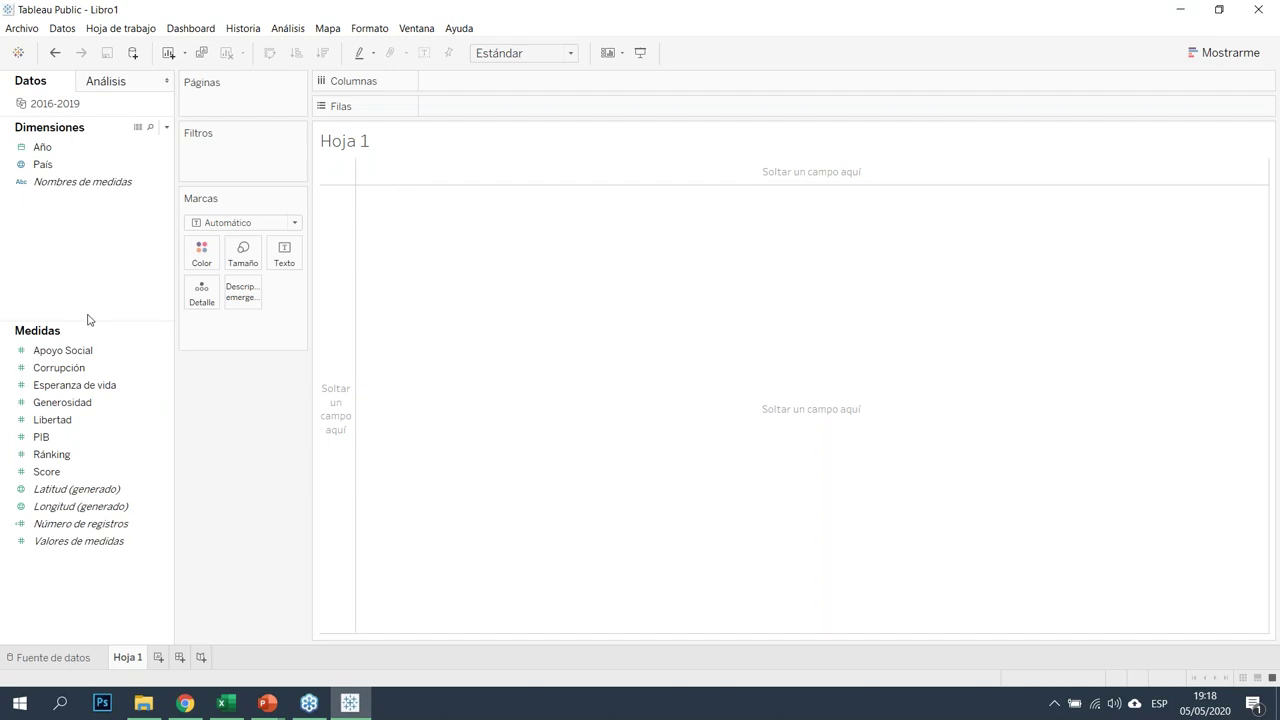
pyautogui.moveTo(62, 441); pyautogui.dragTo(437, 103)
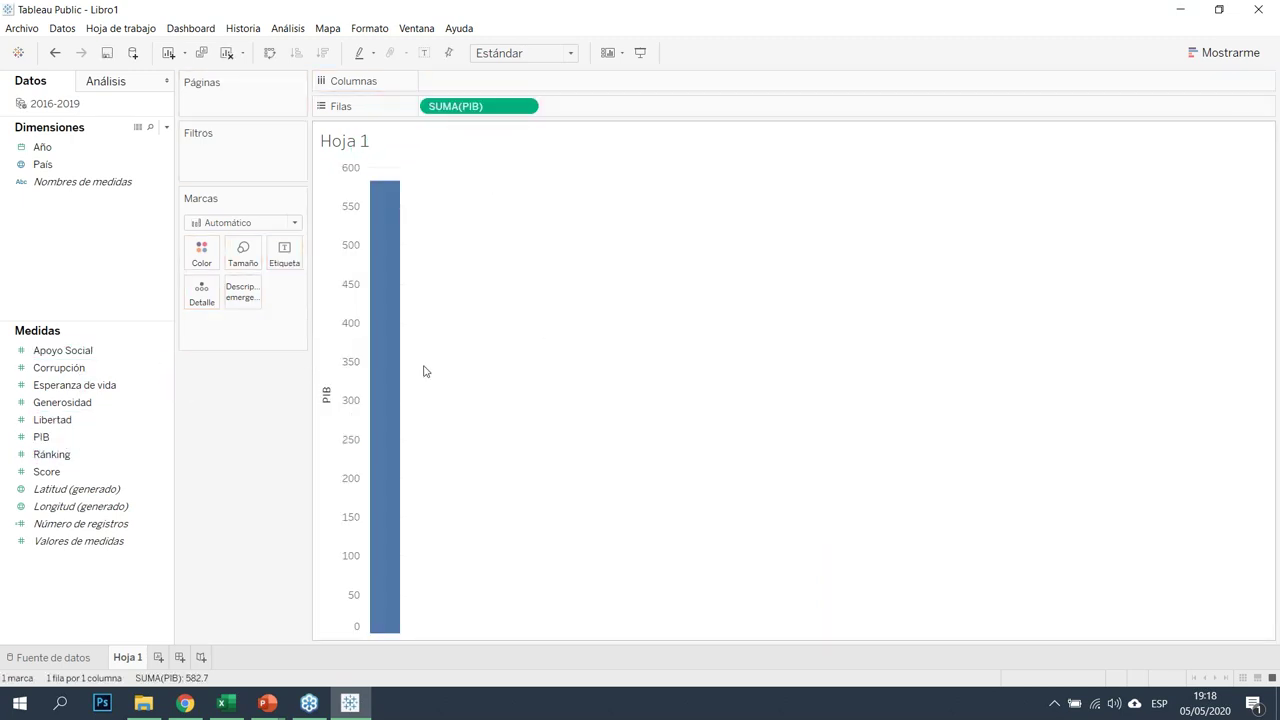
pyautogui.moveTo(93, 476); pyautogui.dragTo(515, 82)
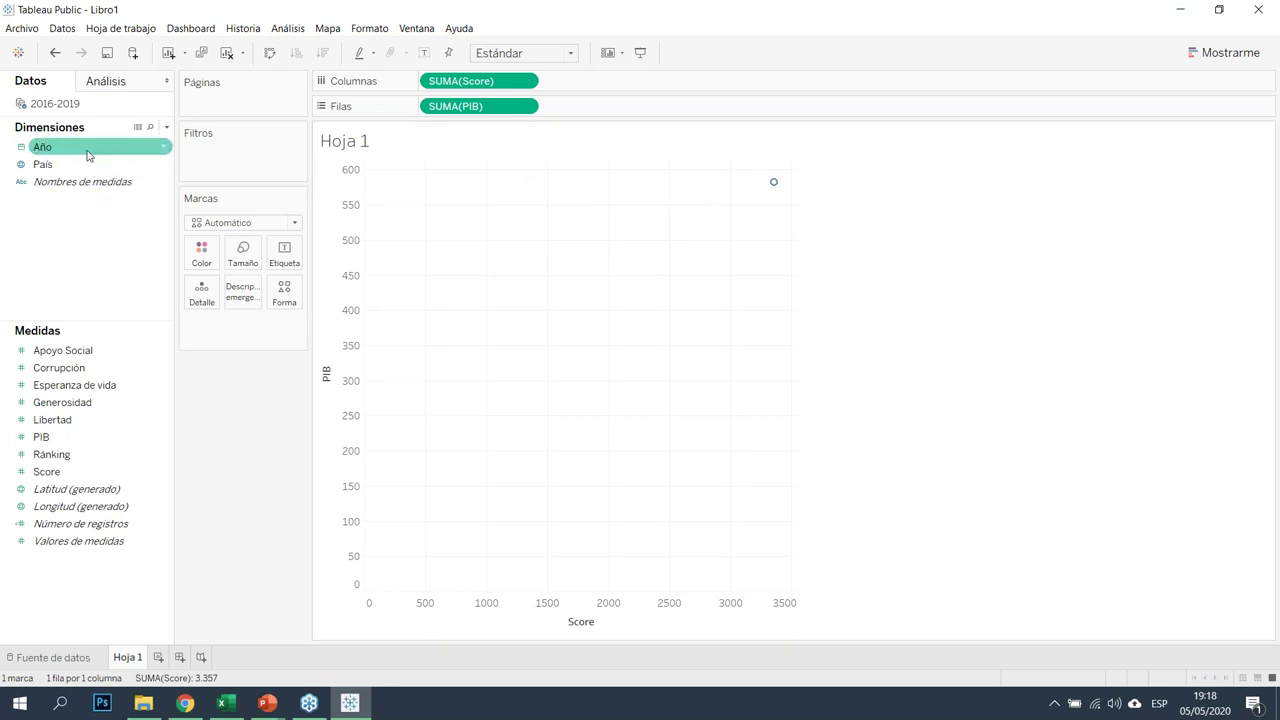
pyautogui.moveTo(88, 166); pyautogui.dragTo(622, 355)
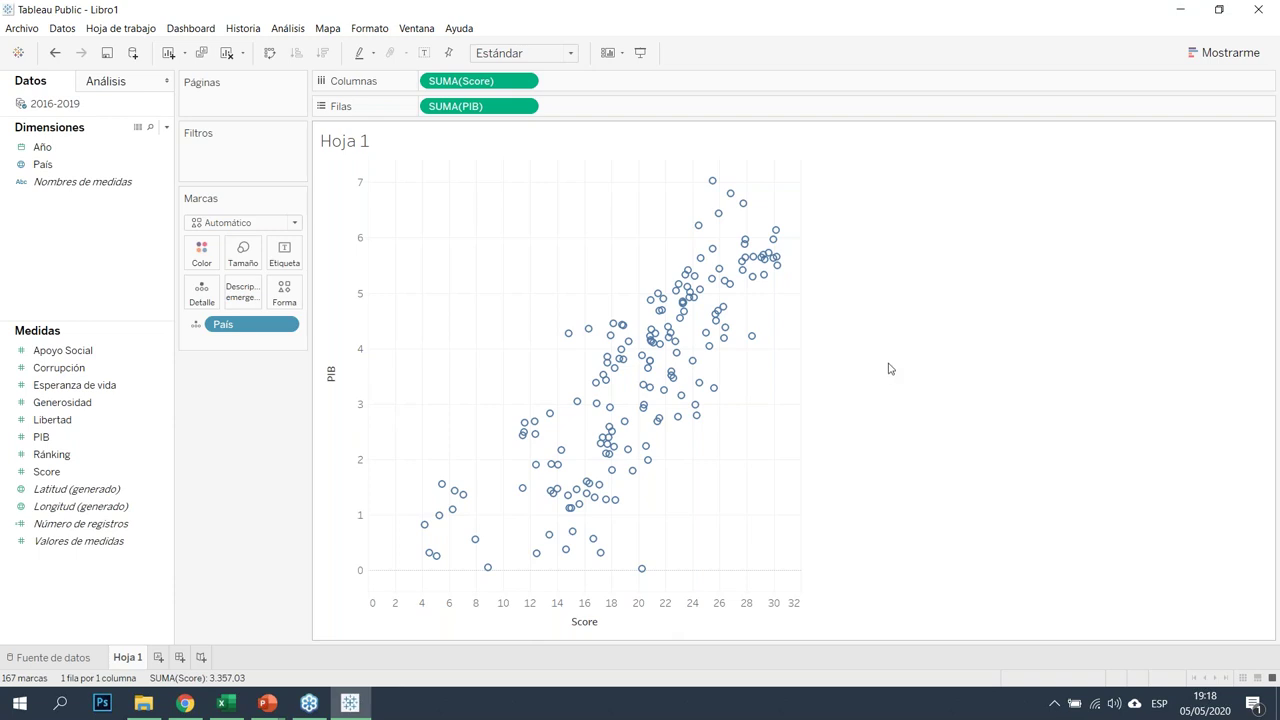
# Fit the scatter plot to Vista completa and swap its rows and columns
pyautogui.click(572, 54)
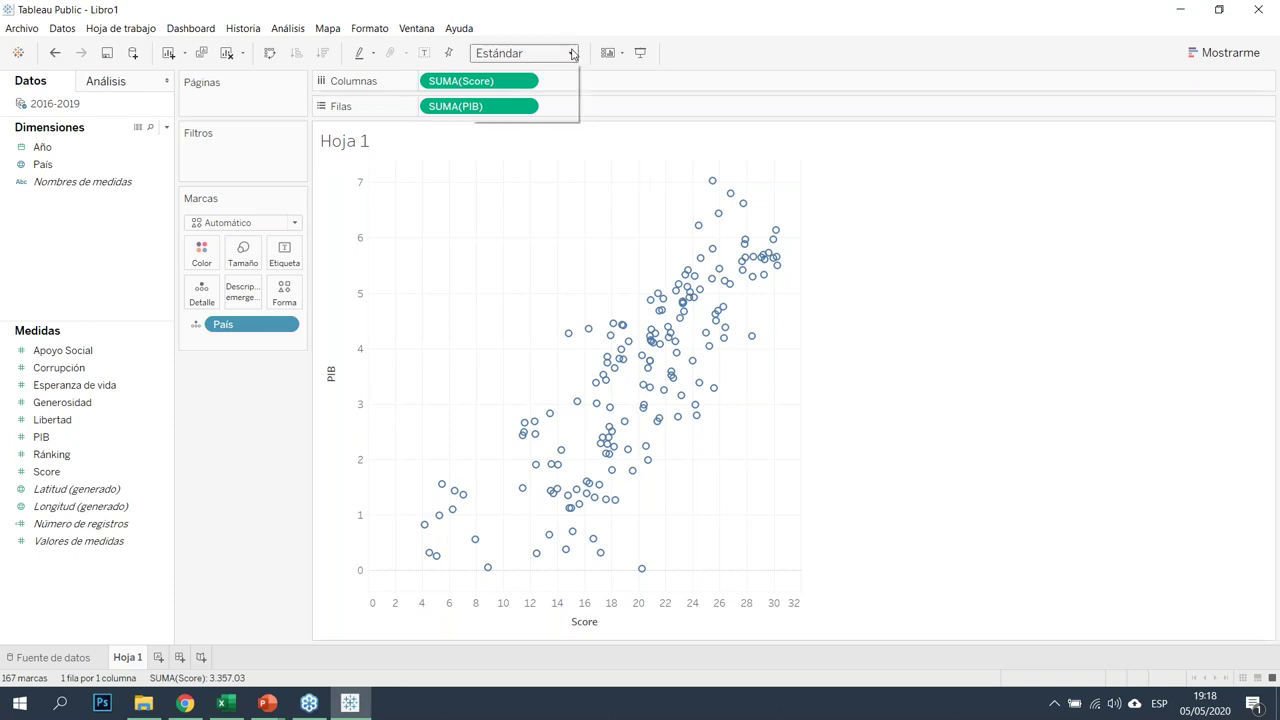
pyautogui.click(562, 115)
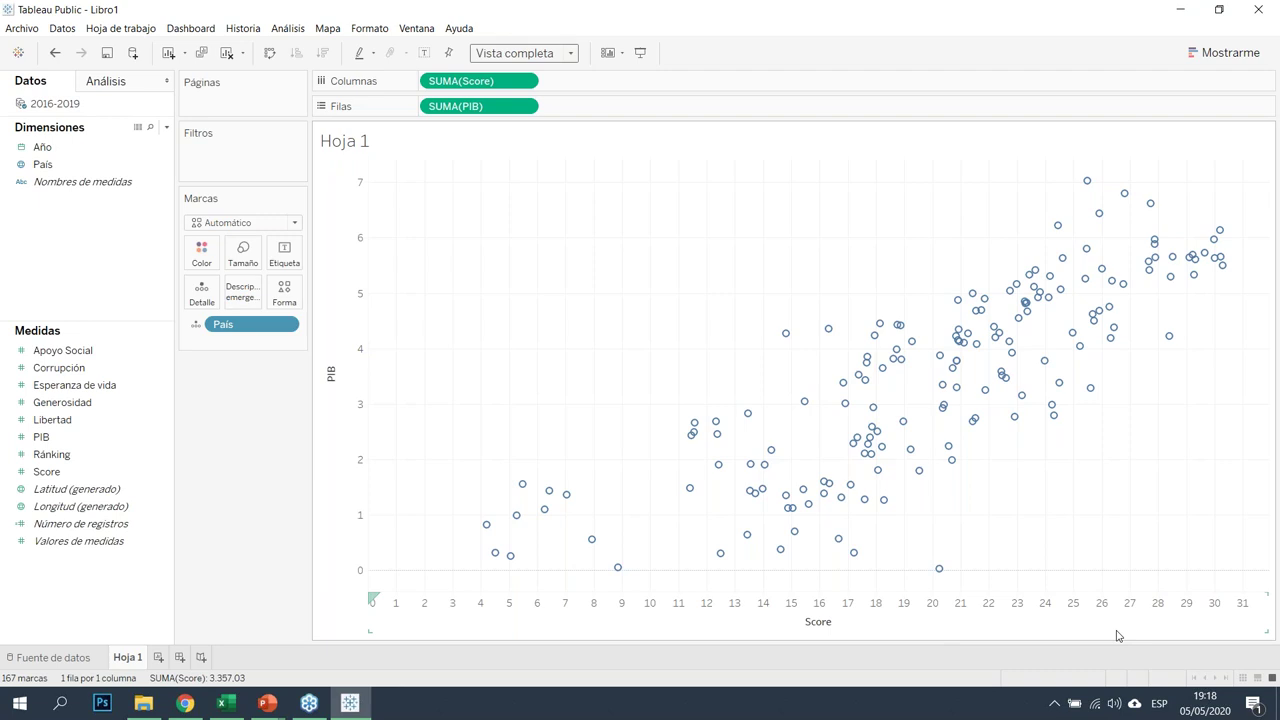
pyautogui.click(269, 55)
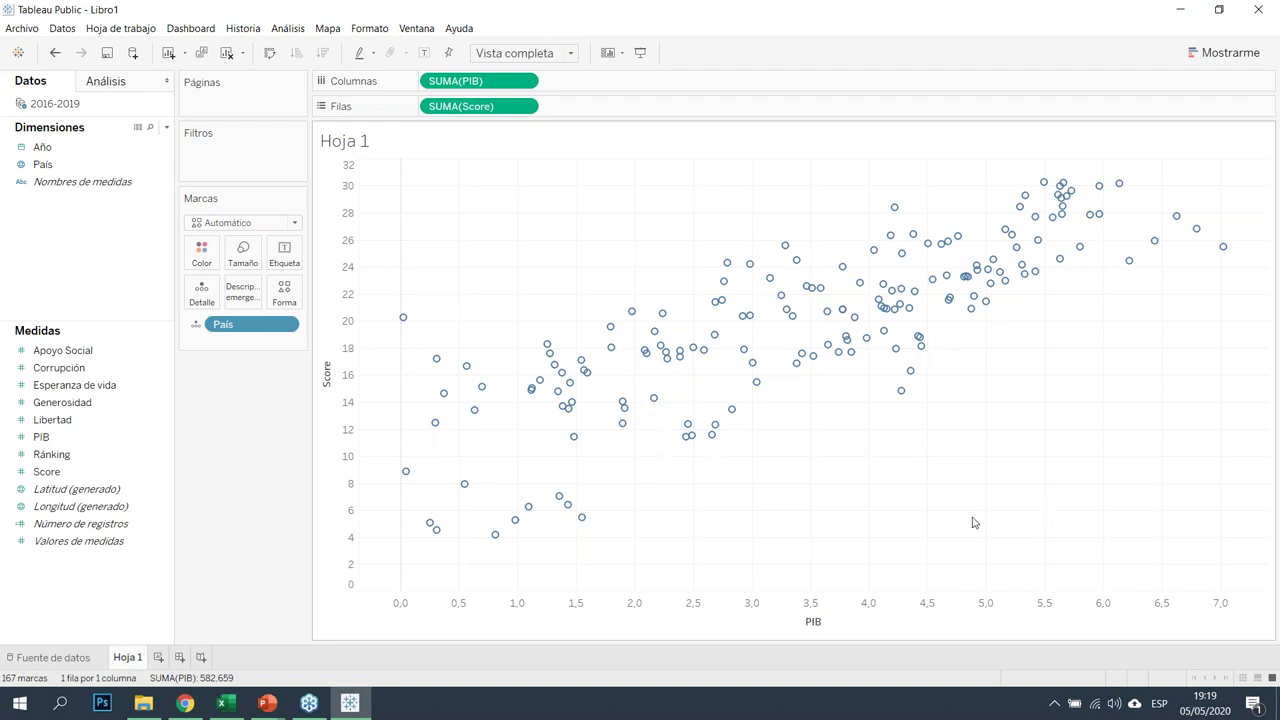
pyautogui.moveTo(796, 370)
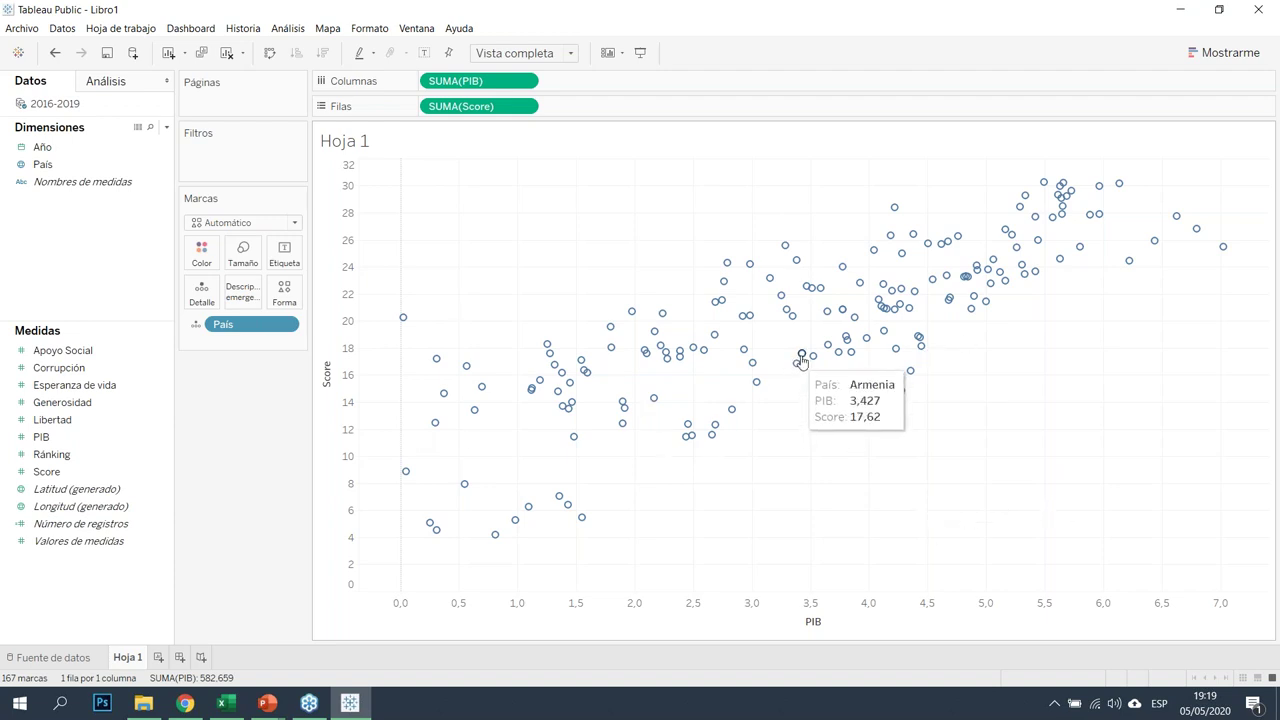
pyautogui.moveTo(1012, 234)
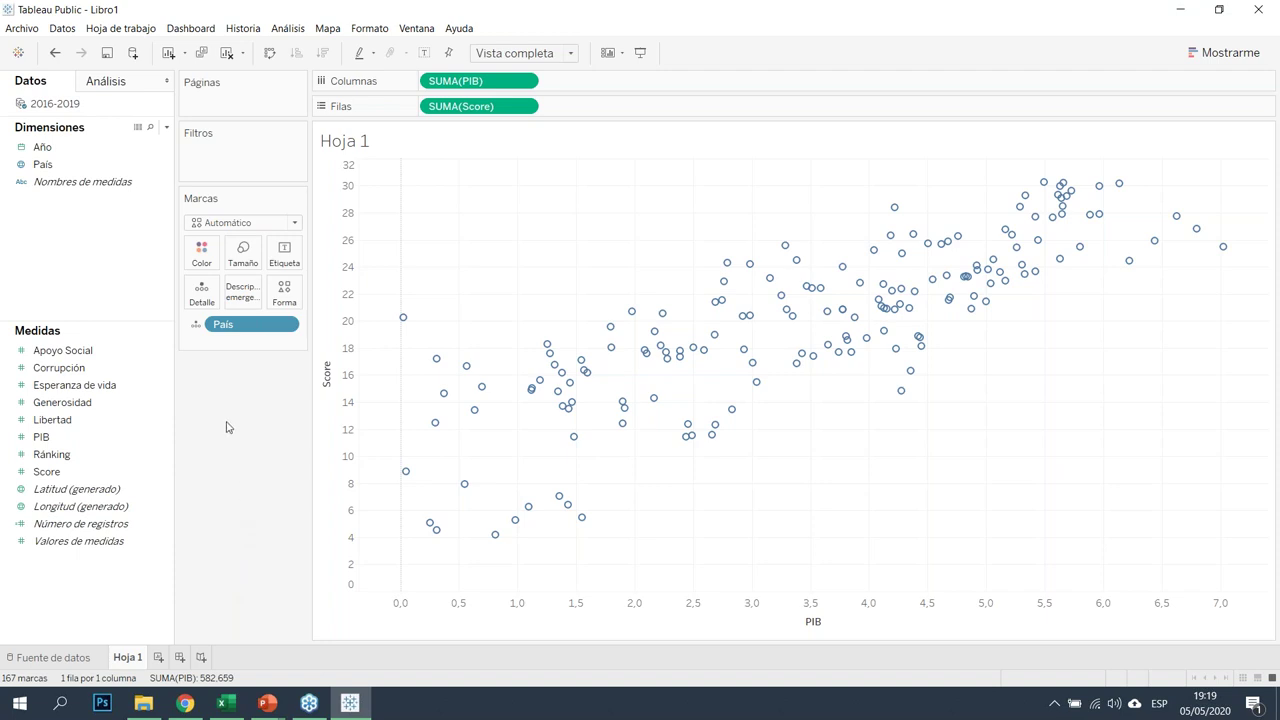
# Label the scatter plot marks with País and set the label font colour to dark grey
pyautogui.click(71, 166)
pyautogui.moveTo(71, 166); pyautogui.dragTo(286, 260)
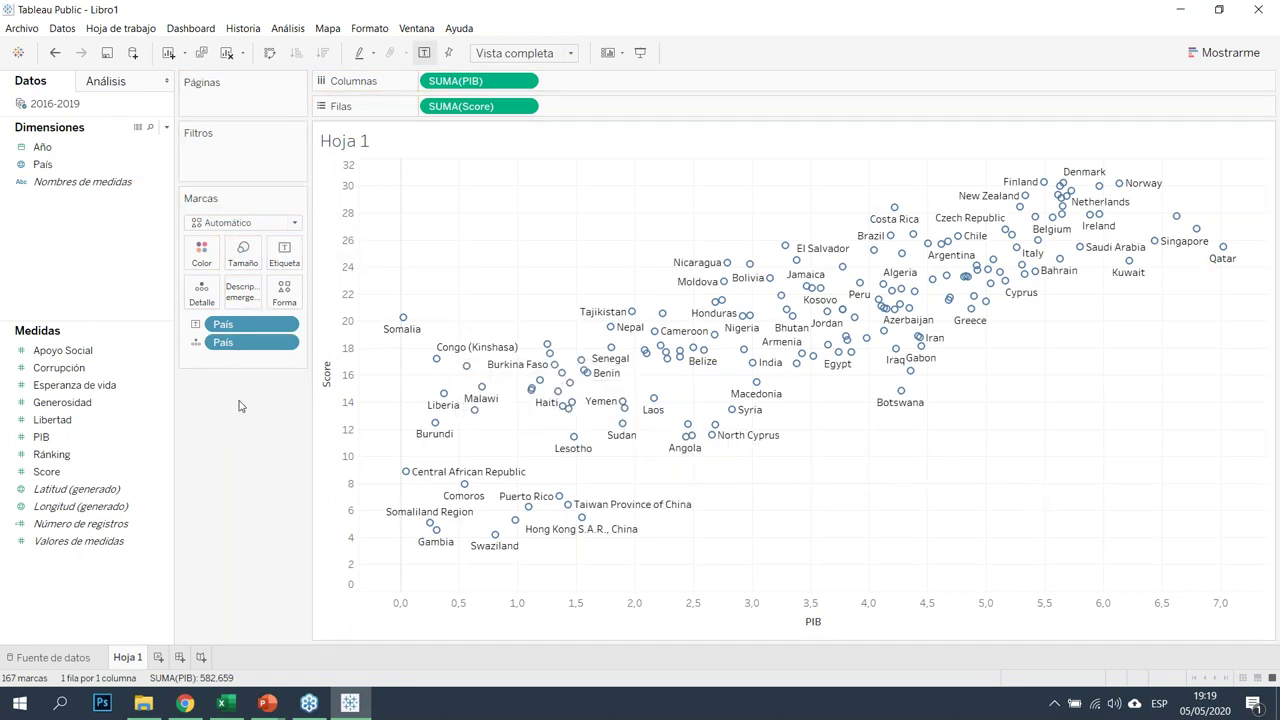
pyautogui.click(290, 260)
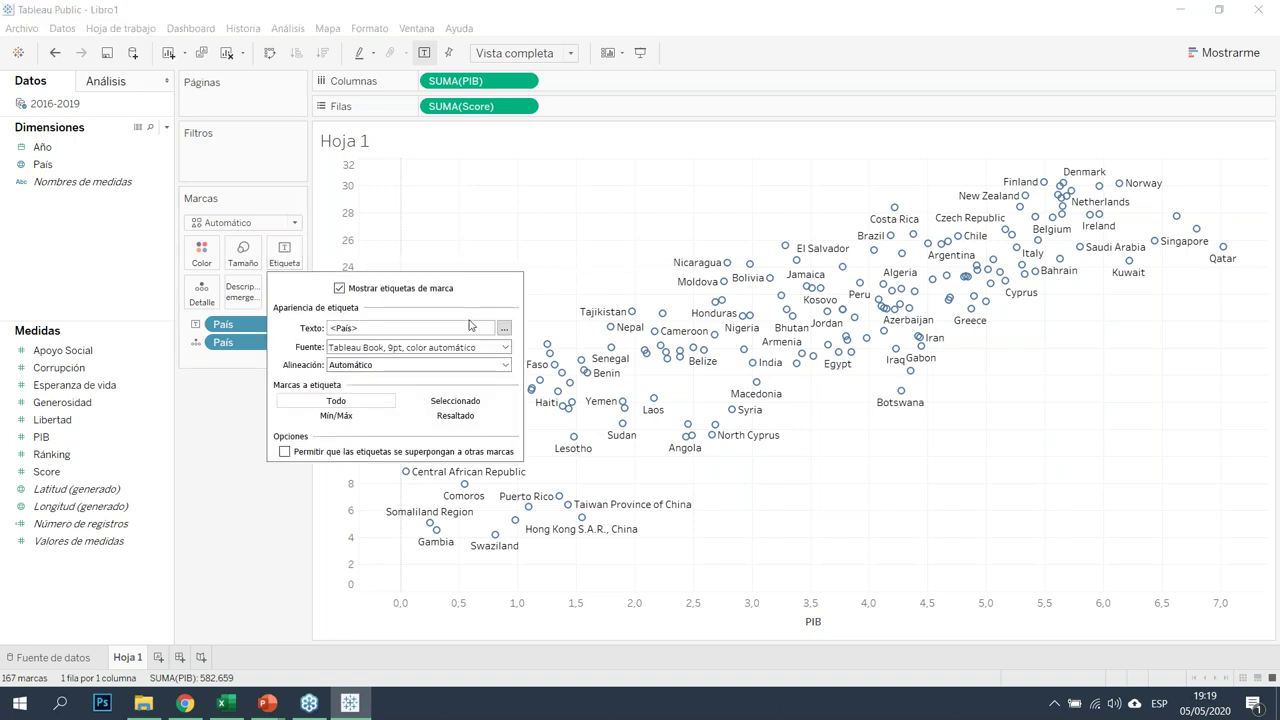
pyautogui.click(505, 347)
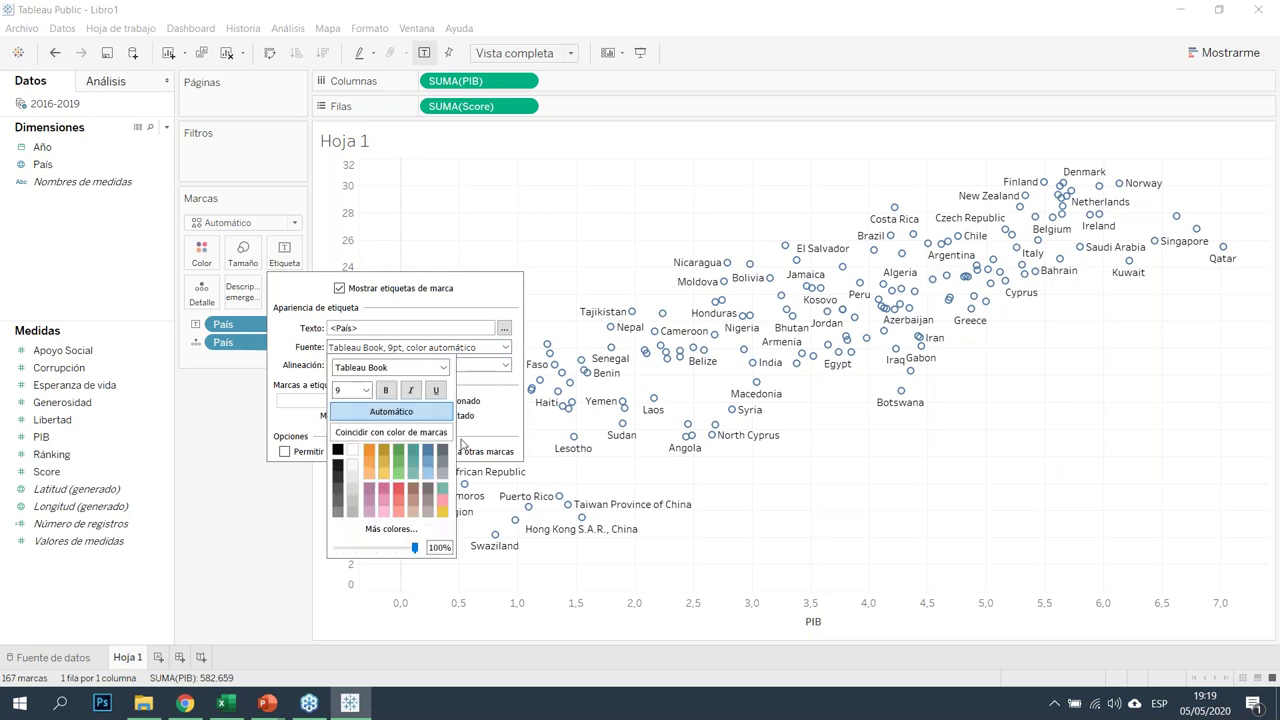
pyautogui.click(338, 494)
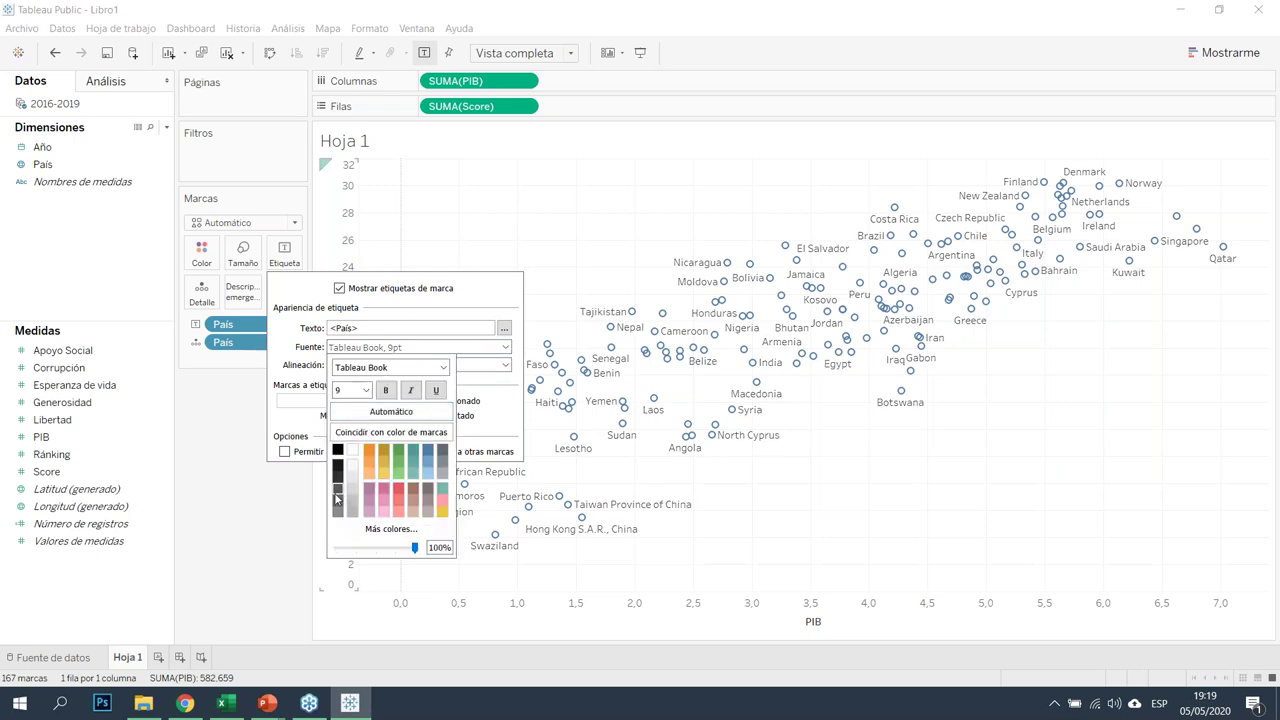
pyautogui.click(256, 505)
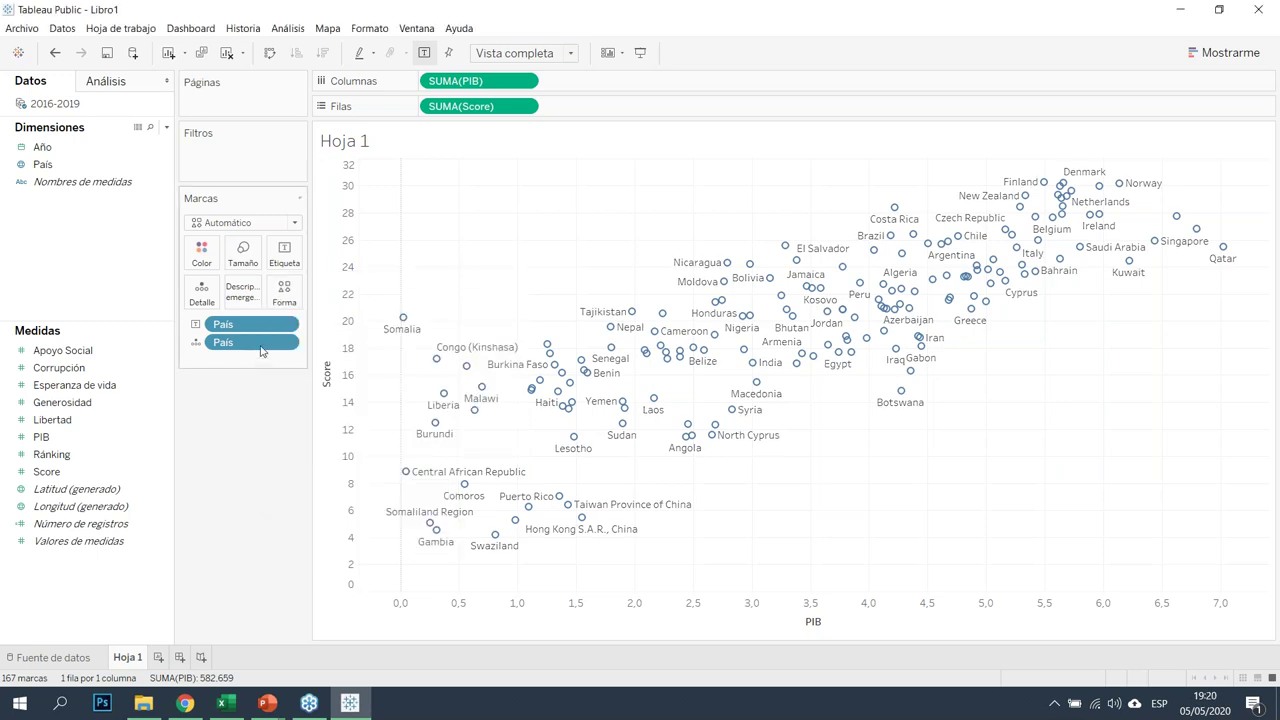
# Increase the size of the scatter plot's circle marks slightly
pyautogui.click(243, 250)
pyautogui.moveTo(278, 294); pyautogui.dragTo(276, 294)
pyautogui.click(268, 386)
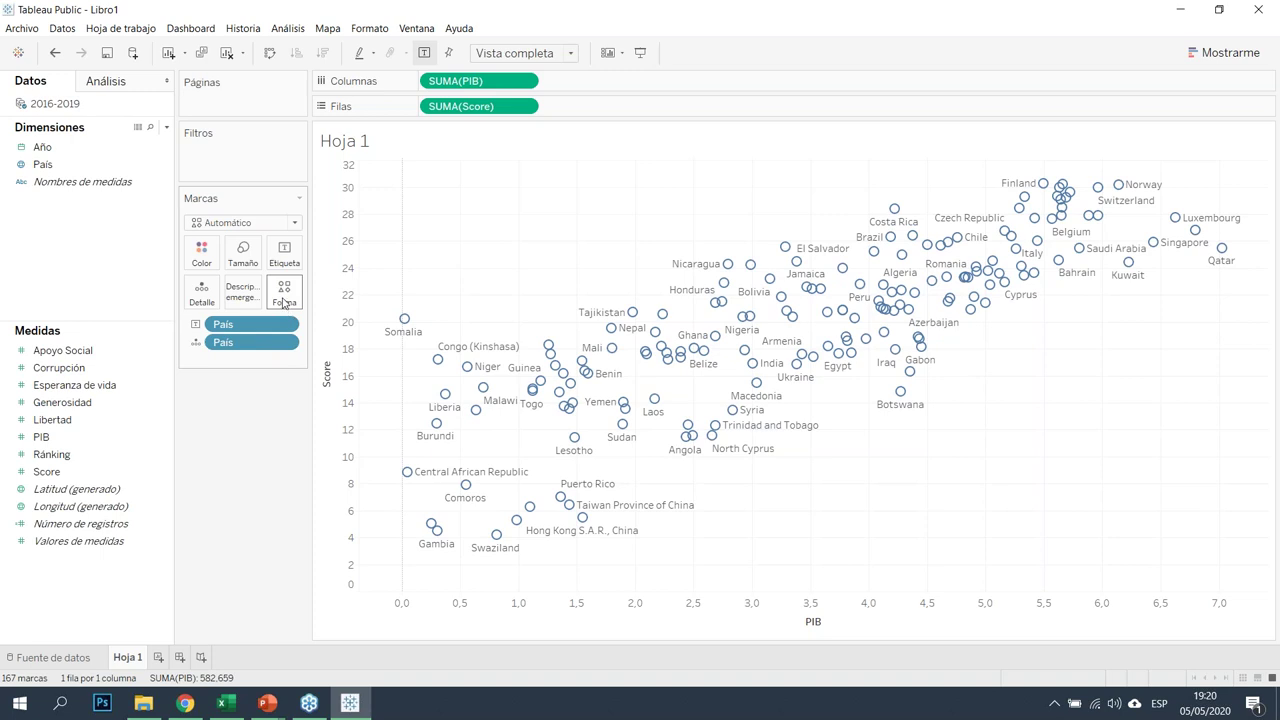
# Change the scatter plot marks to filled circles and increase their size
pyautogui.click(284, 290)
pyautogui.click(277, 353)
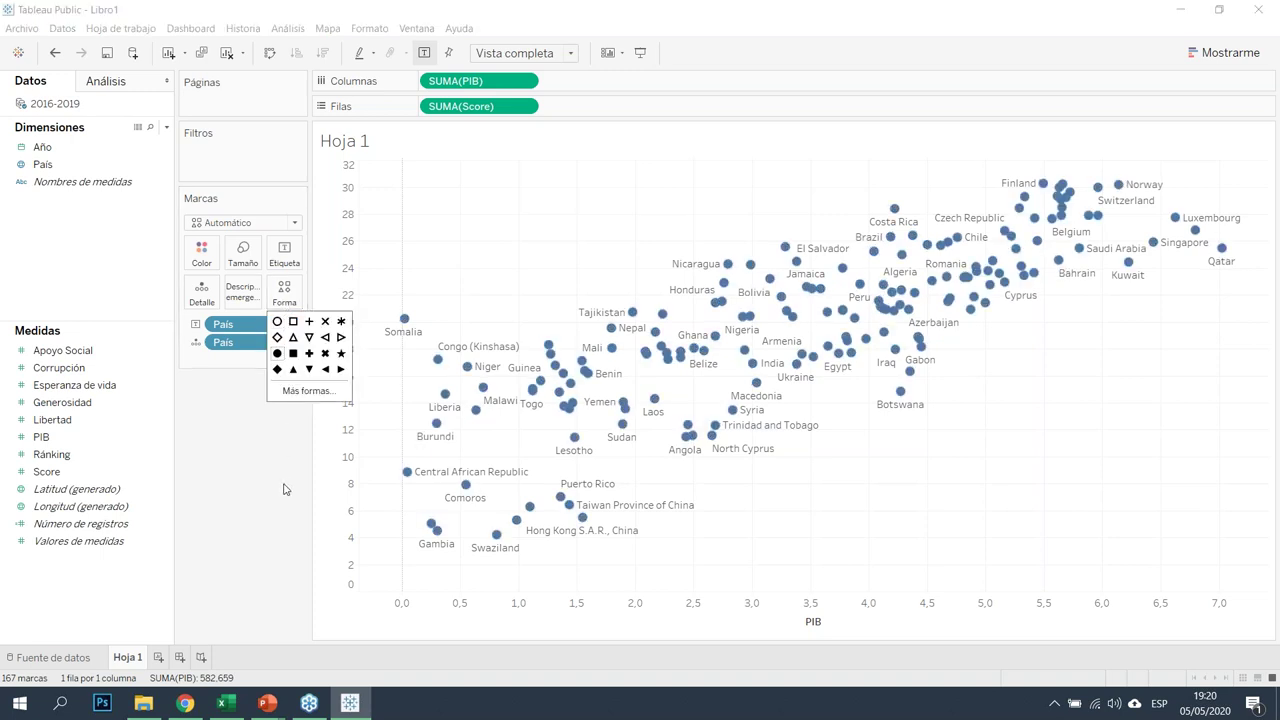
pyautogui.click(276, 440)
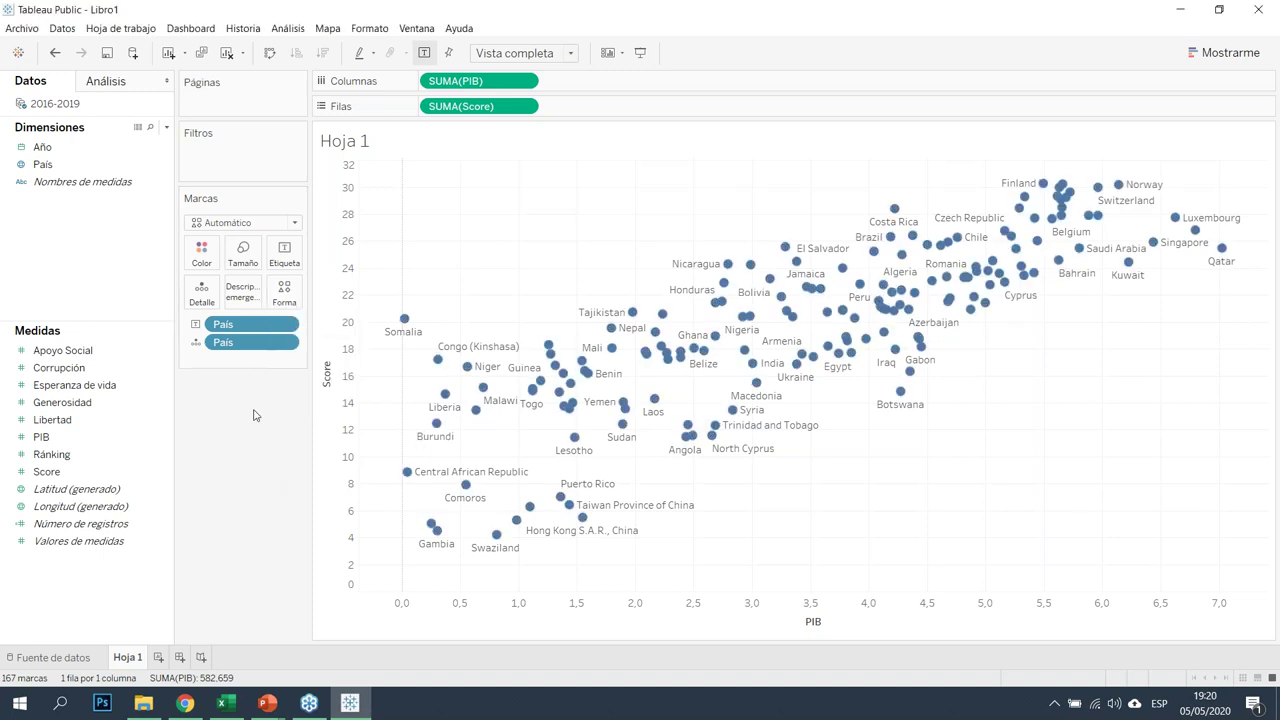
pyautogui.click(257, 262)
pyautogui.moveTo(277, 289); pyautogui.dragTo(300, 289)
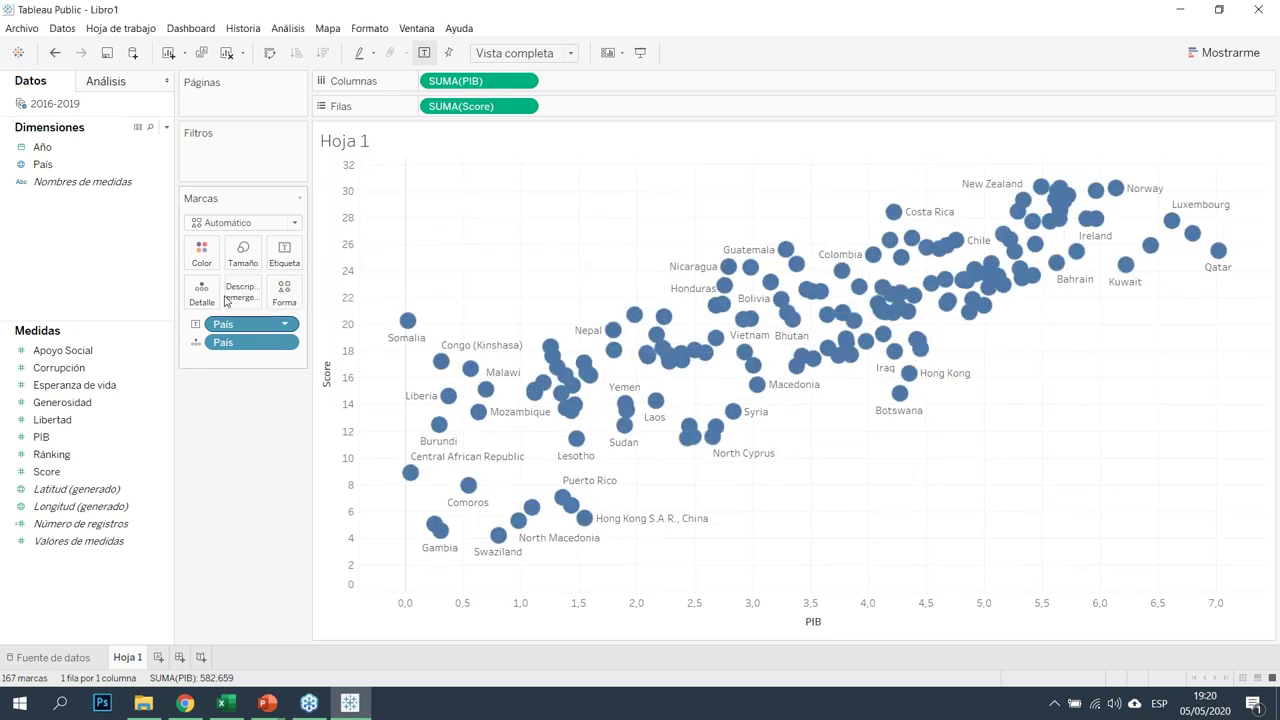
# Set the scatter plot marks to 43% opacity and colour them green
pyautogui.click(201, 252)
pyautogui.moveTo(246, 421); pyautogui.dragTo(242, 418)
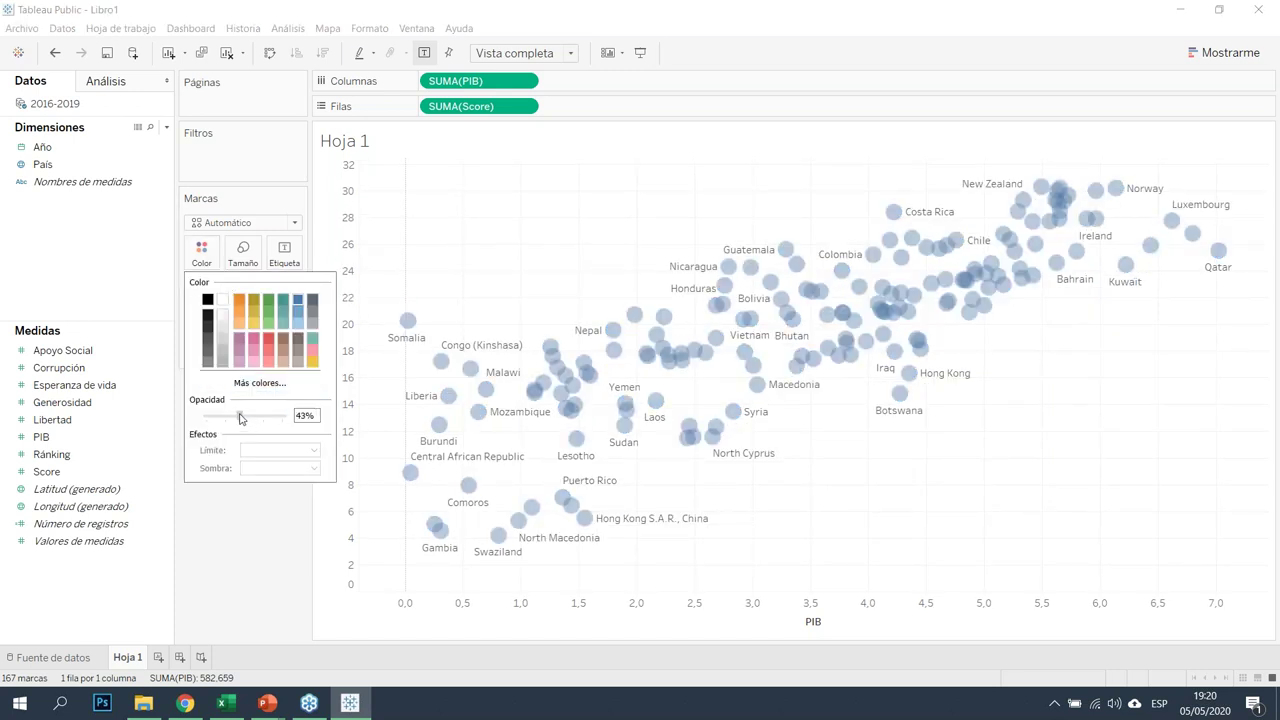
pyautogui.click(268, 320)
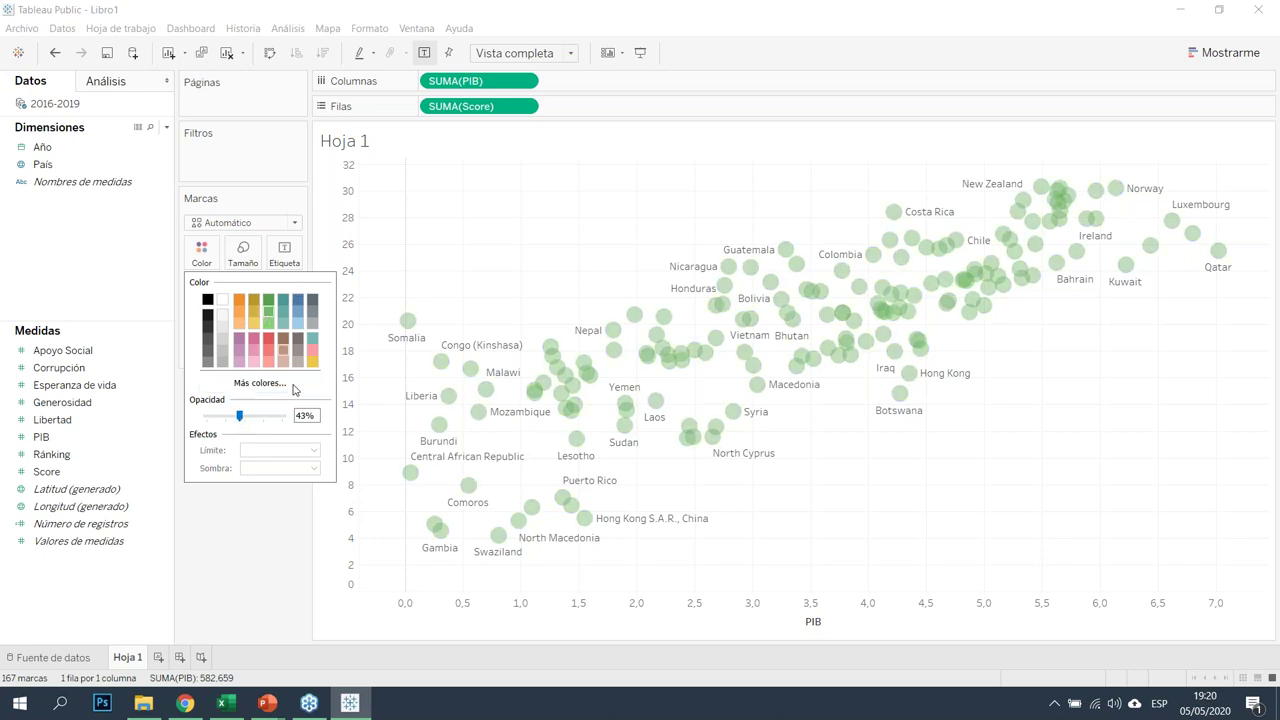
pyautogui.click(285, 543)
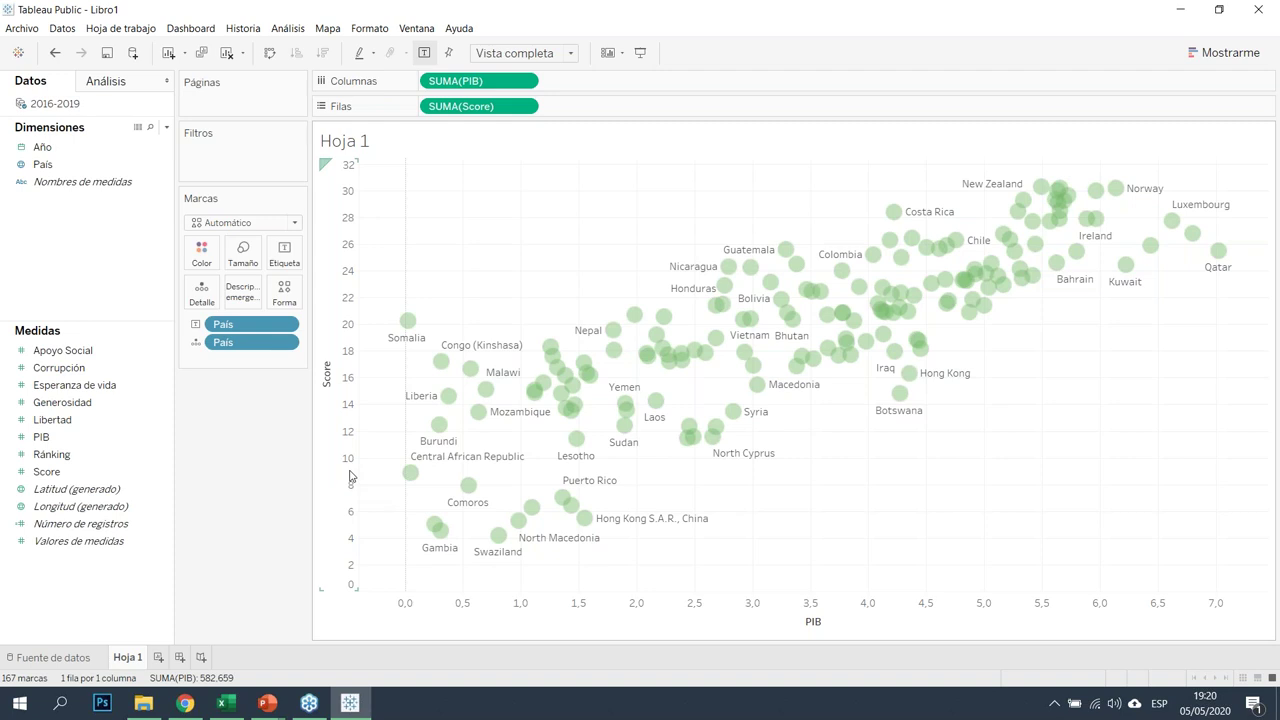
# Switch to the running PowerPoint slide show to view the Diagrama de dispersión slide
pyautogui.hotkey('alt', 'Tab')
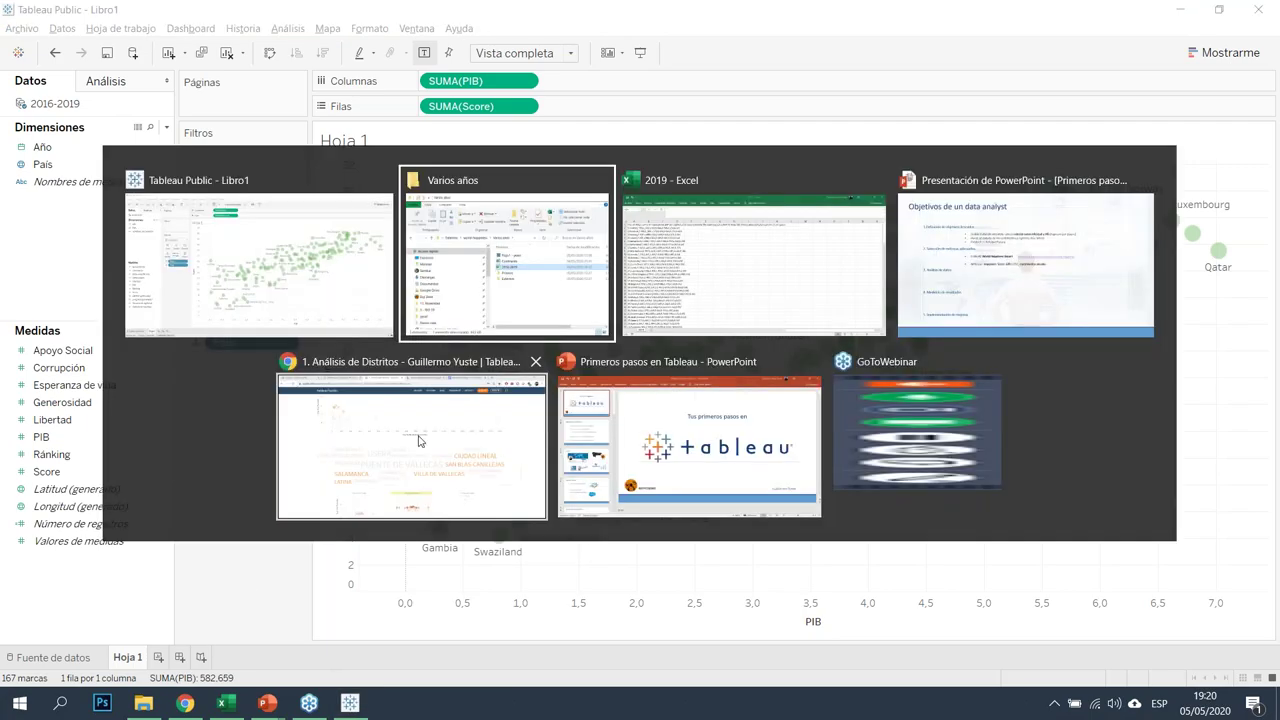
pyautogui.click(966, 257)
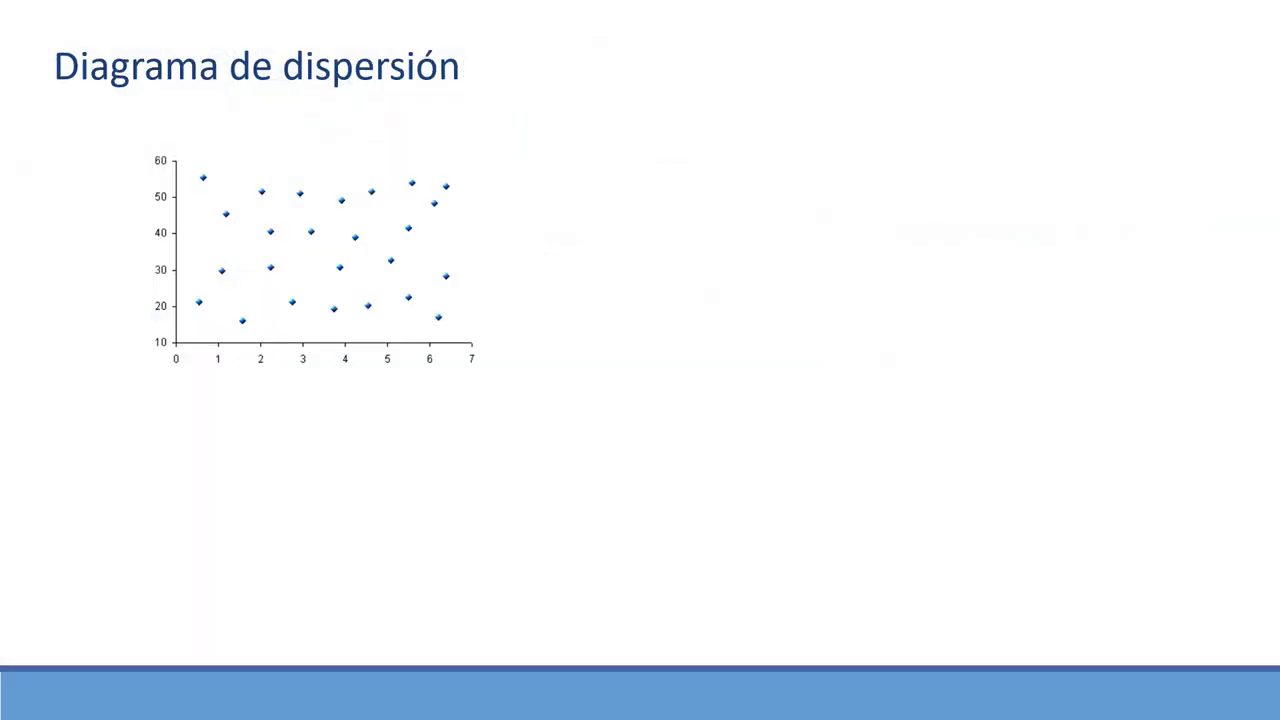
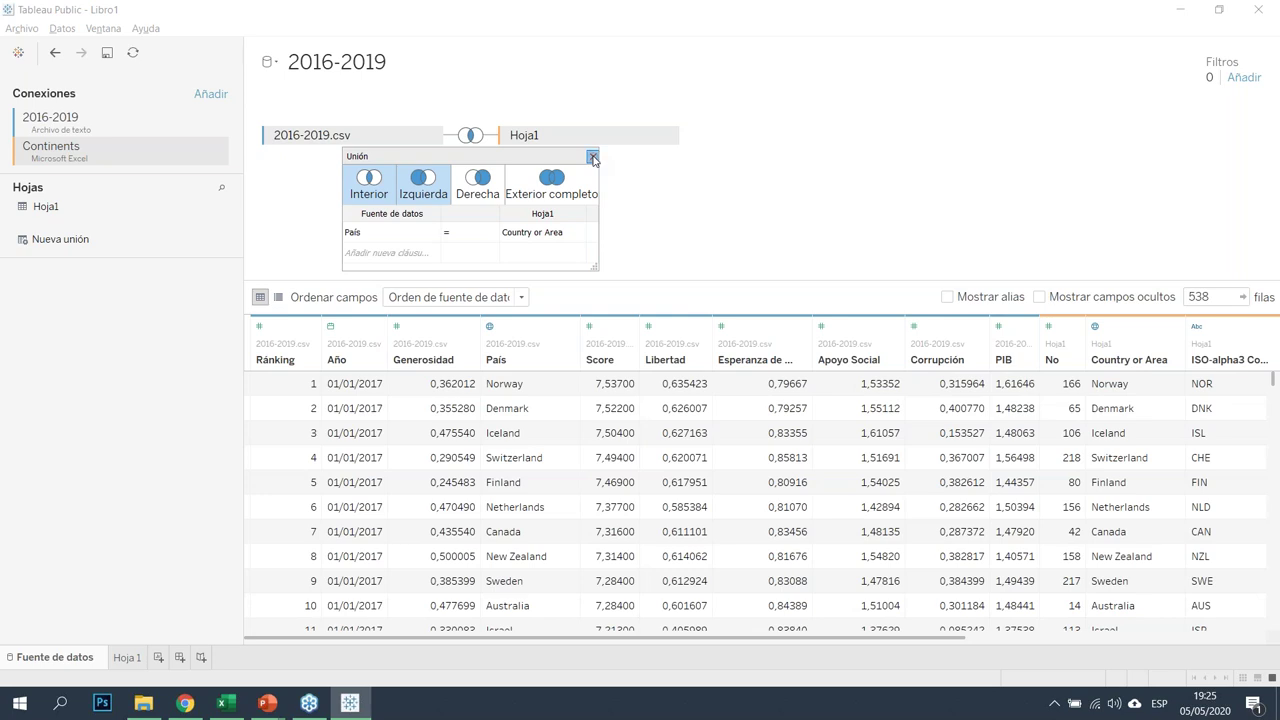
# Hide the No, Country or Area, ISO-alpha3, M49 Code and Region 2 columns of Hoja1 in the data source
pyautogui.moveTo(628, 641); pyautogui.dragTo(918, 645)
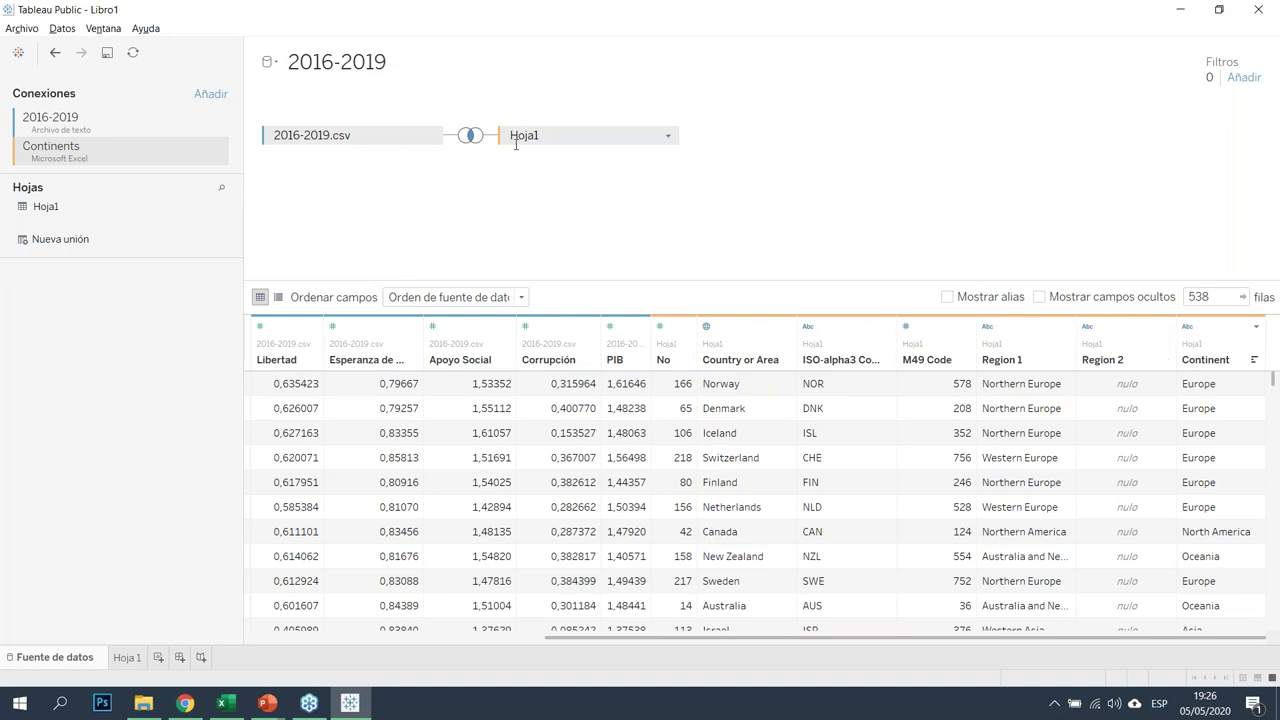
pyautogui.click(676, 341)
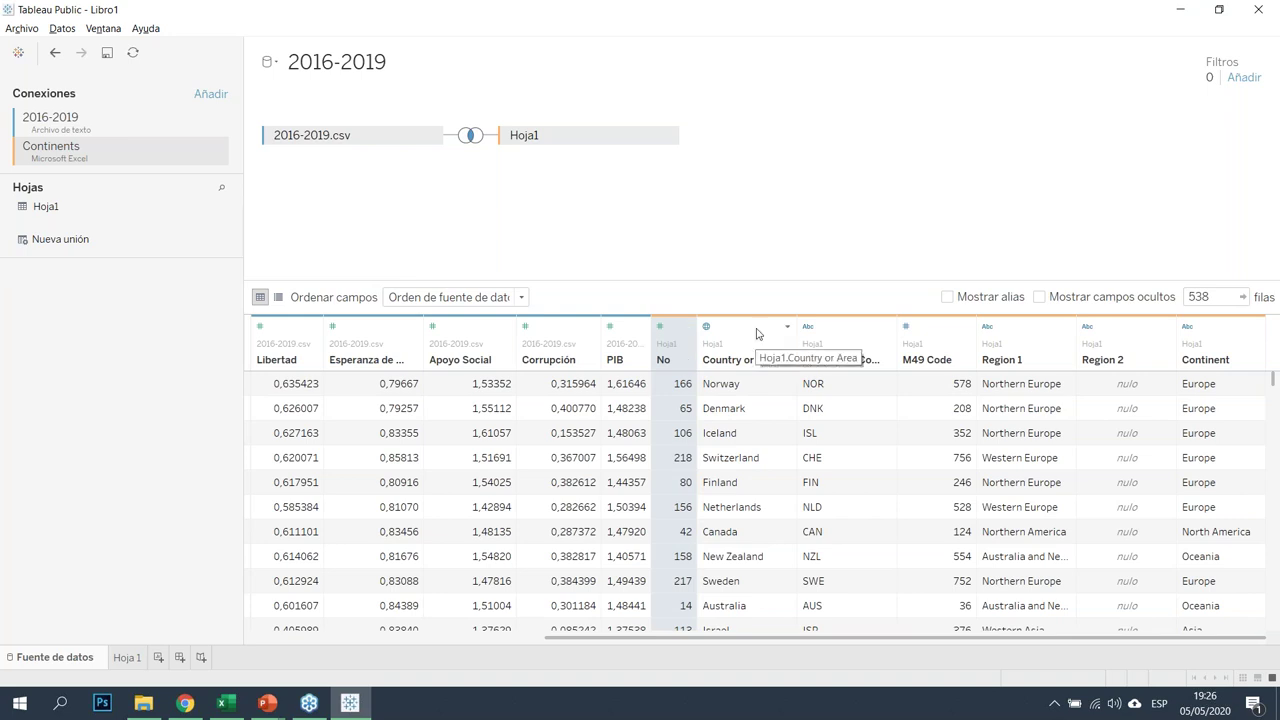
pyautogui.keyDown('shift'); pyautogui.click(757, 340); pyautogui.keyUp('shift')
pyautogui.keyDown('shift'); pyautogui.click(848, 338); pyautogui.keyUp('shift')
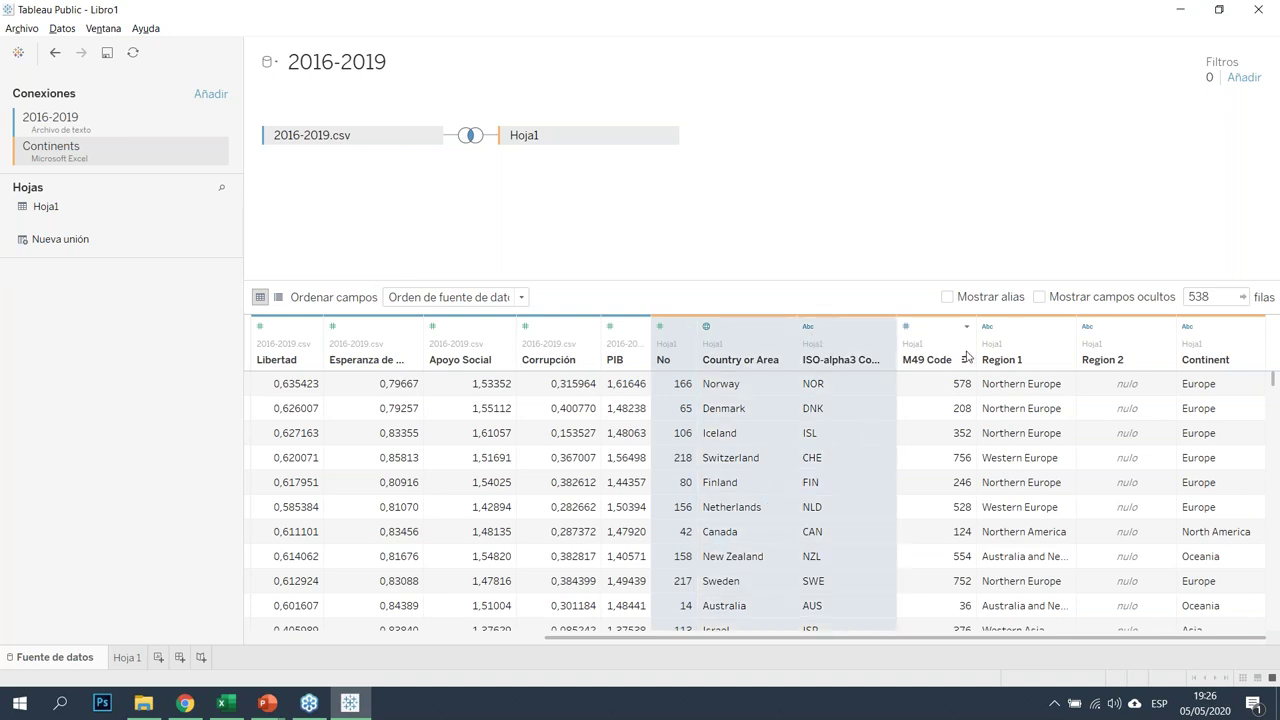
pyautogui.keyDown('shift'); pyautogui.click(936, 334); pyautogui.keyUp('shift')
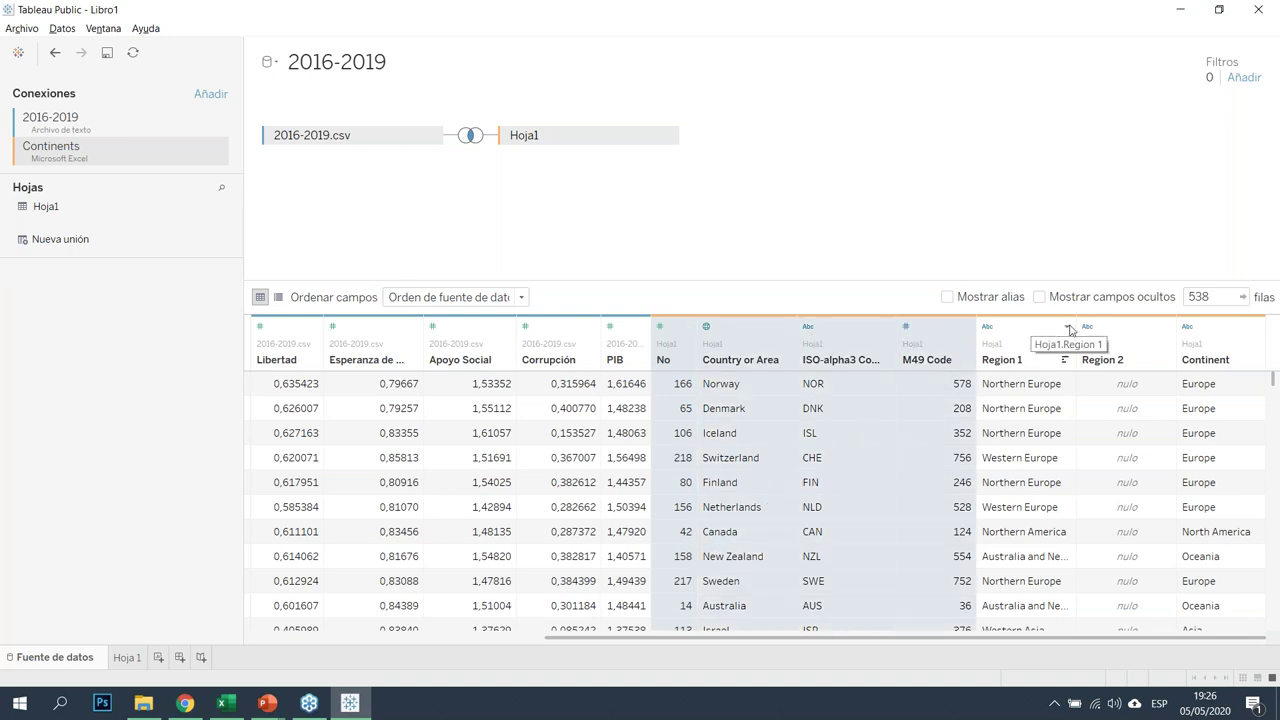
pyautogui.keyDown('ctrl'); pyautogui.click(1135, 336); pyautogui.keyUp('ctrl')
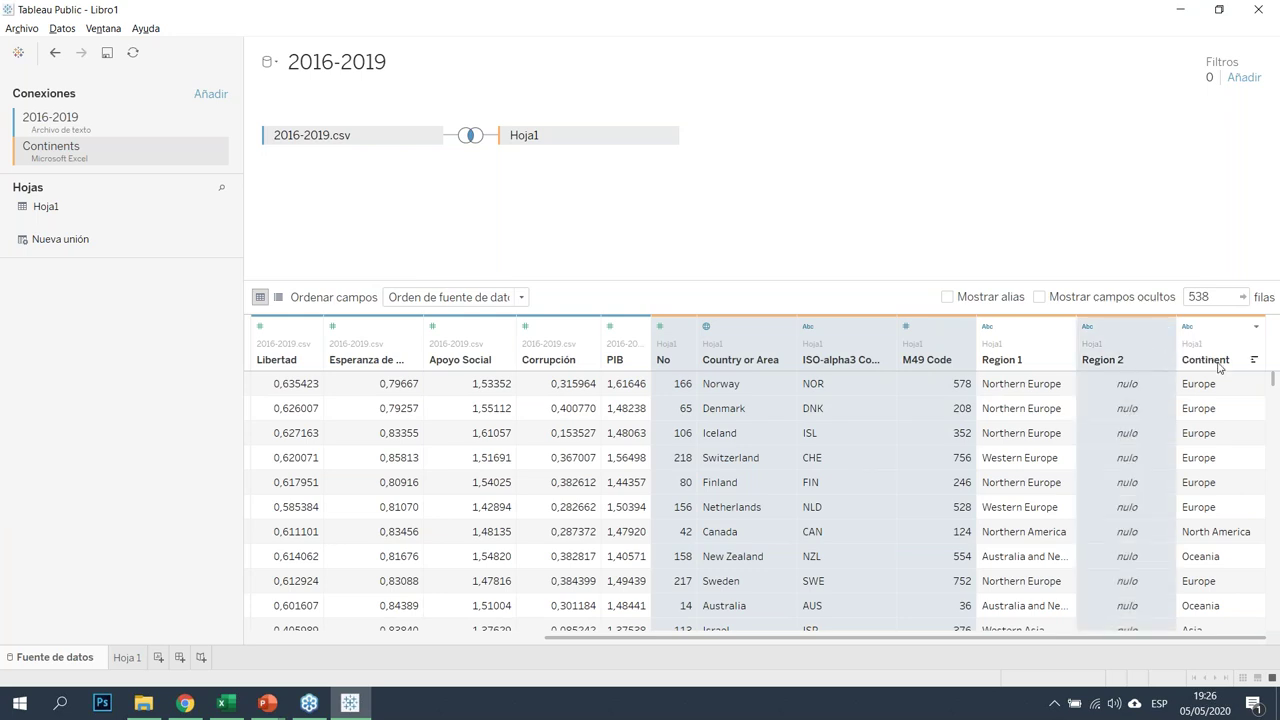
pyautogui.rightClick(1128, 330)
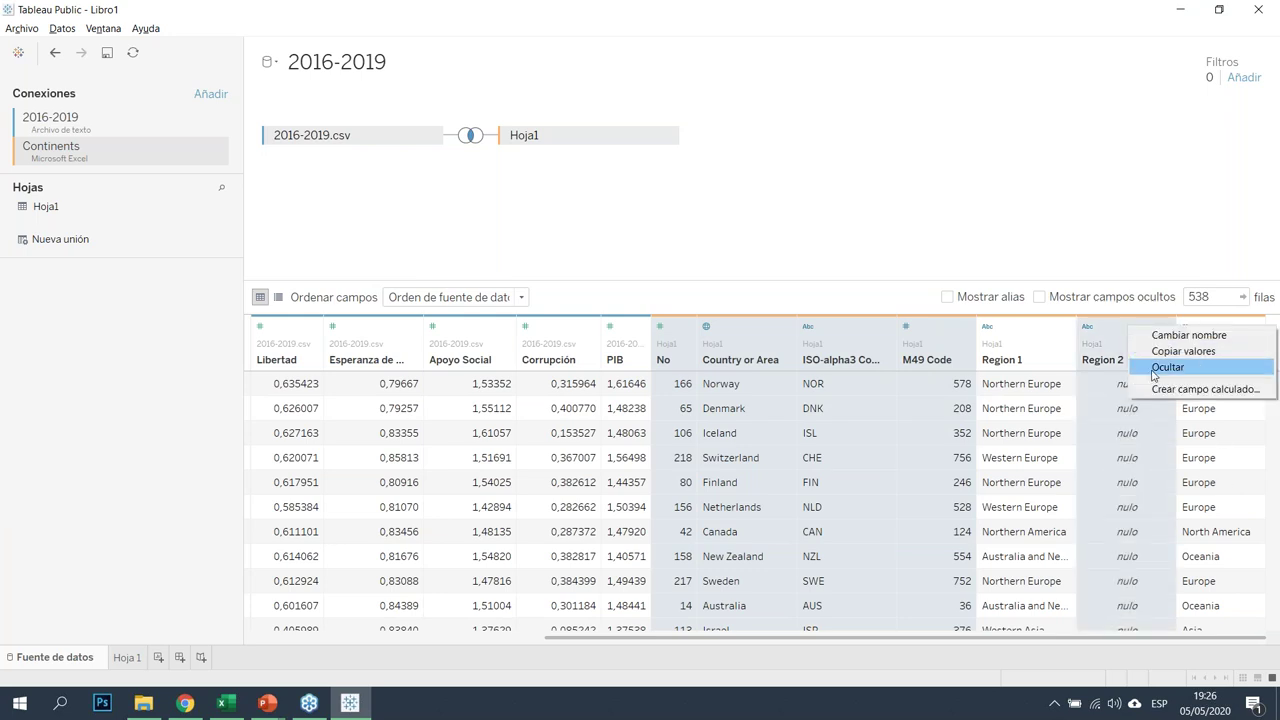
pyautogui.click(1152, 367)
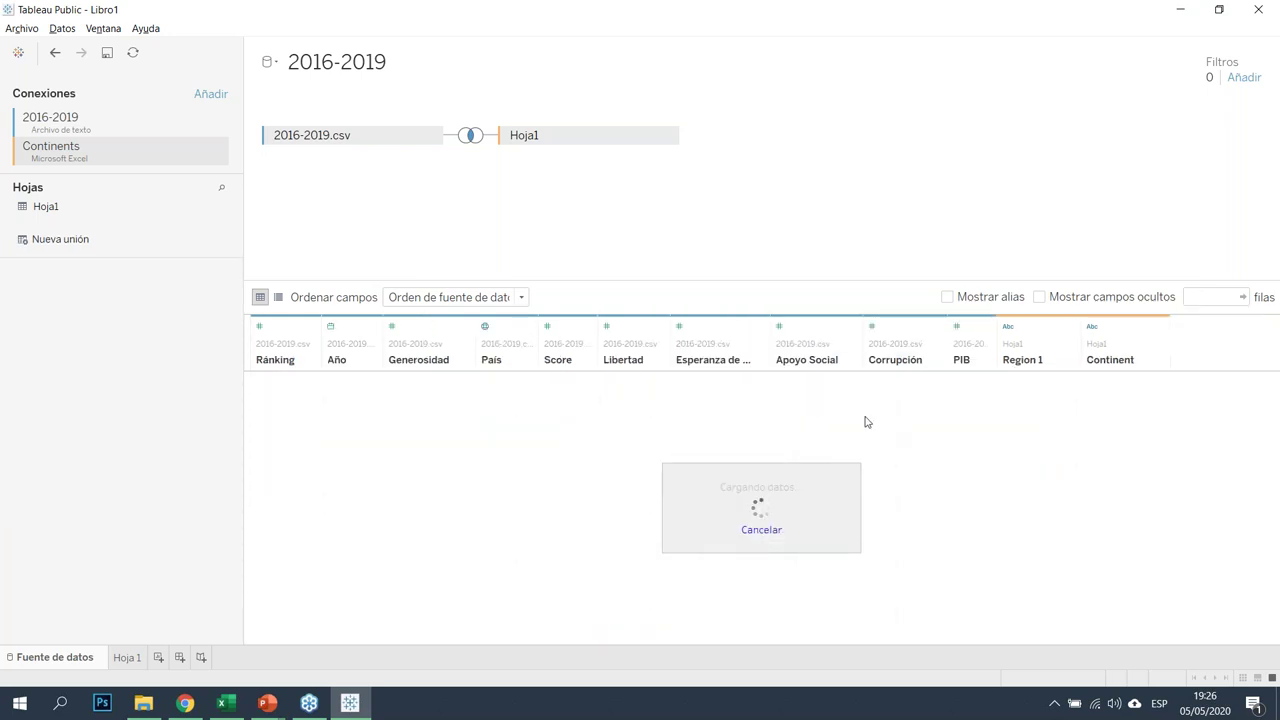
# Hide the Corrupción, Apoyo Social, Esperanza de vida, Libertad and Generosidad columns of 2016-2019.csv
pyautogui.click(933, 332)
pyautogui.keyDown('shift'); pyautogui.click(845, 330); pyautogui.keyUp('shift')
pyautogui.keyDown('shift'); pyautogui.click(768, 326); pyautogui.keyUp('shift')
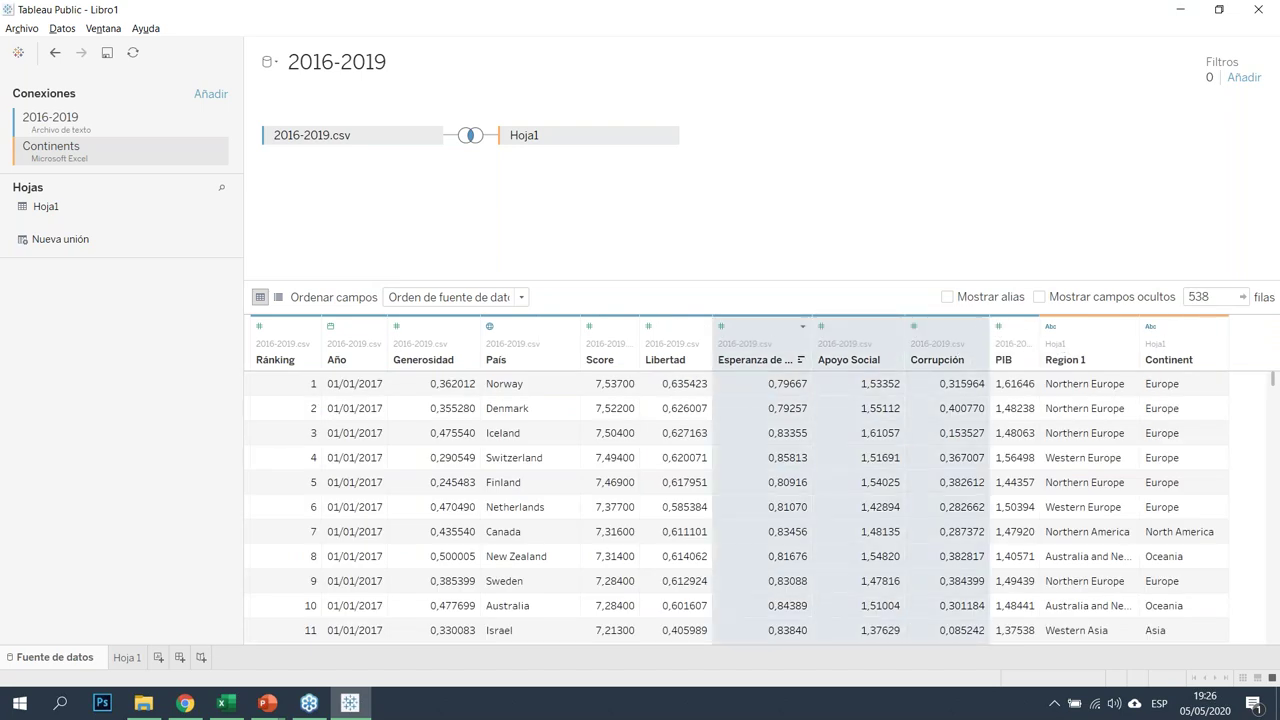
pyautogui.keyDown('shift'); pyautogui.click(680, 330); pyautogui.keyUp('shift')
pyautogui.rightClick(679, 331)
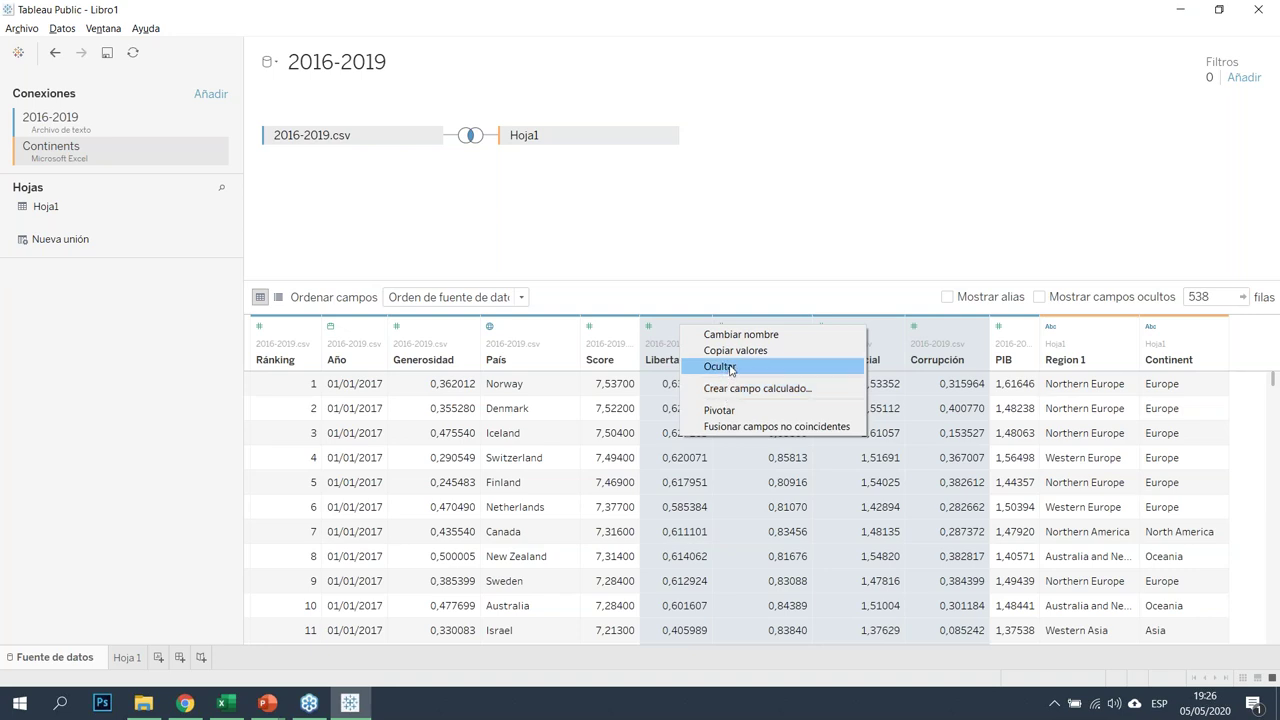
pyautogui.press('Escape')
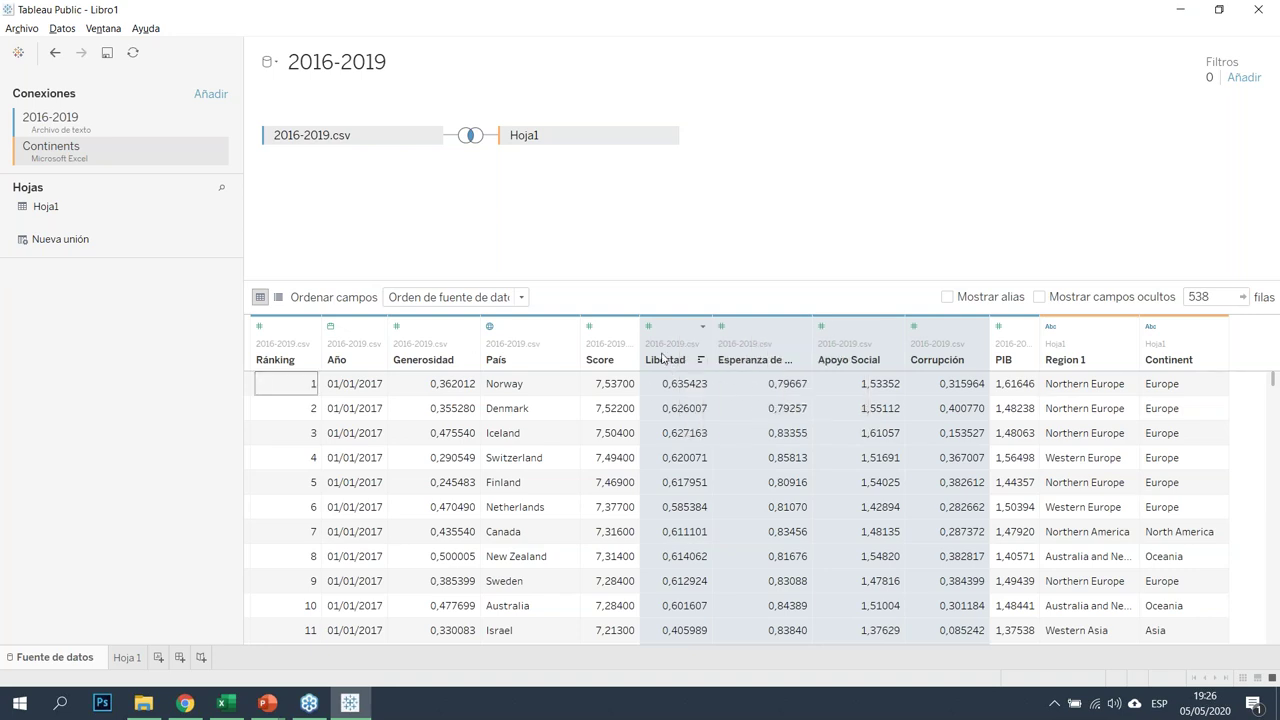
pyautogui.keyDown('ctrl'); pyautogui.click(452, 328); pyautogui.keyUp('ctrl')
pyautogui.rightClick(667, 331)
pyautogui.click(709, 371)
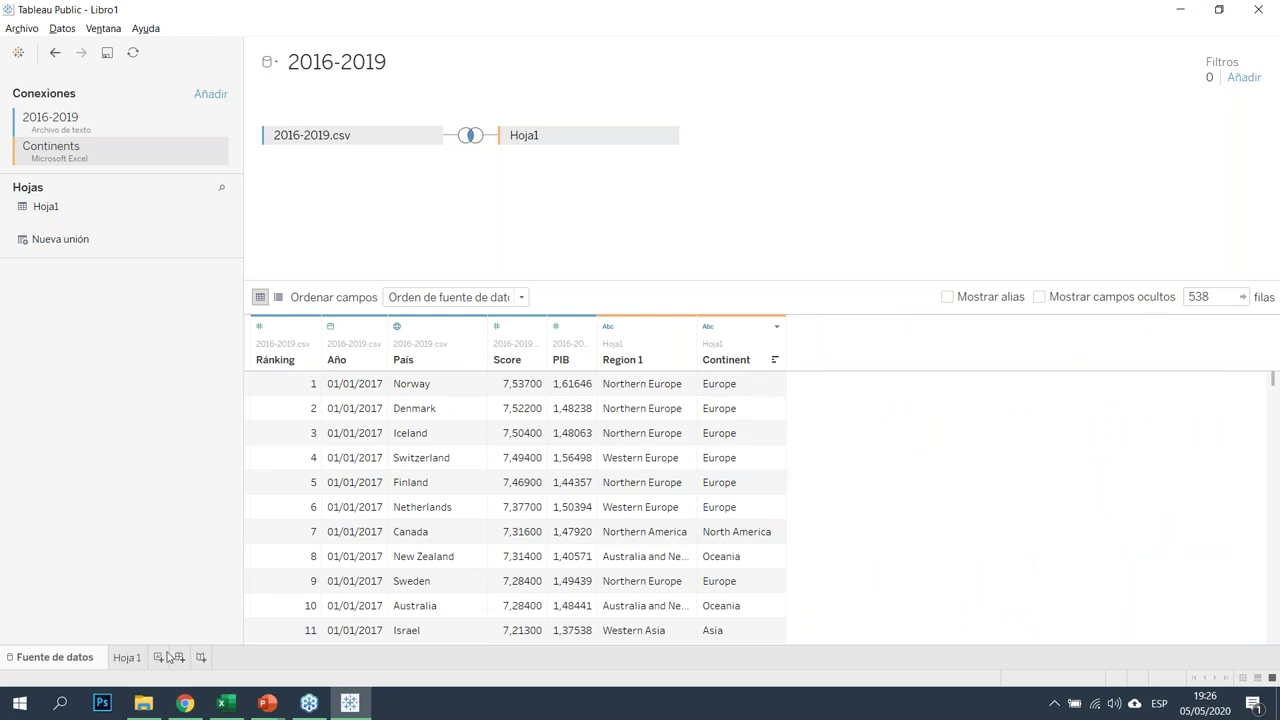
# Create a new worksheet and build a bar chart with Continent on rows and Score on columns
pyautogui.click(127, 660)
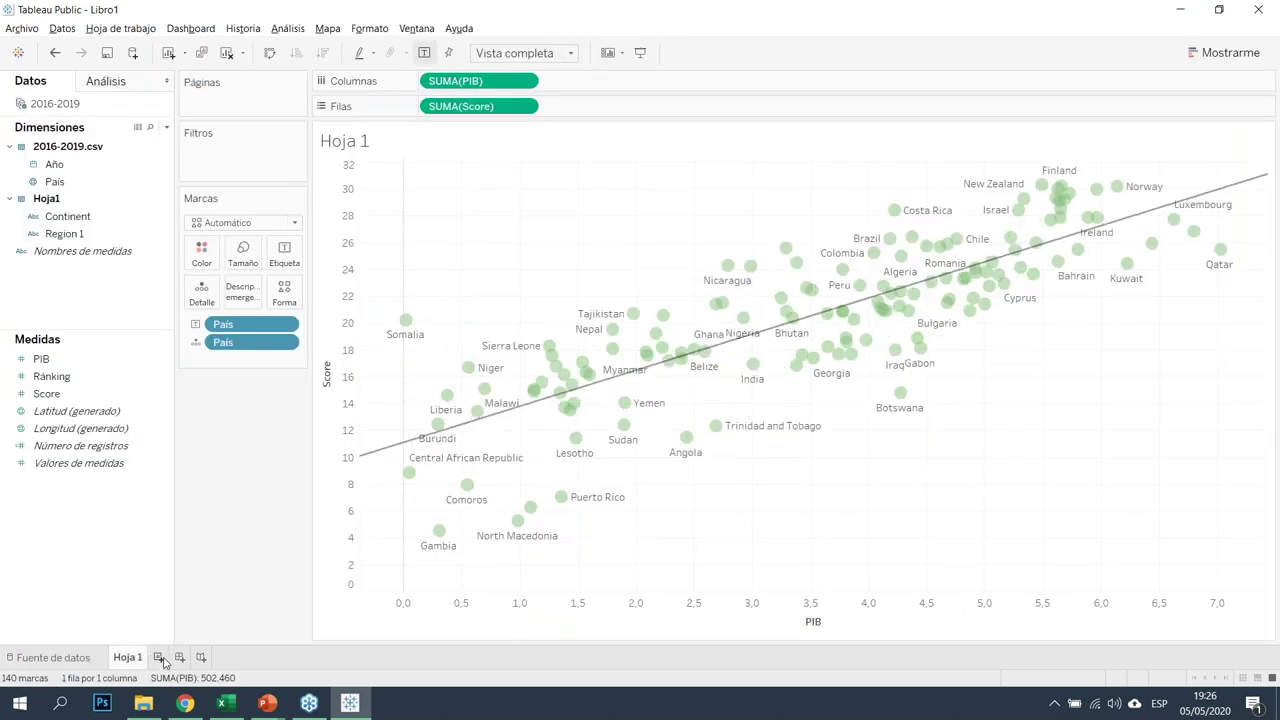
pyautogui.click(158, 657)
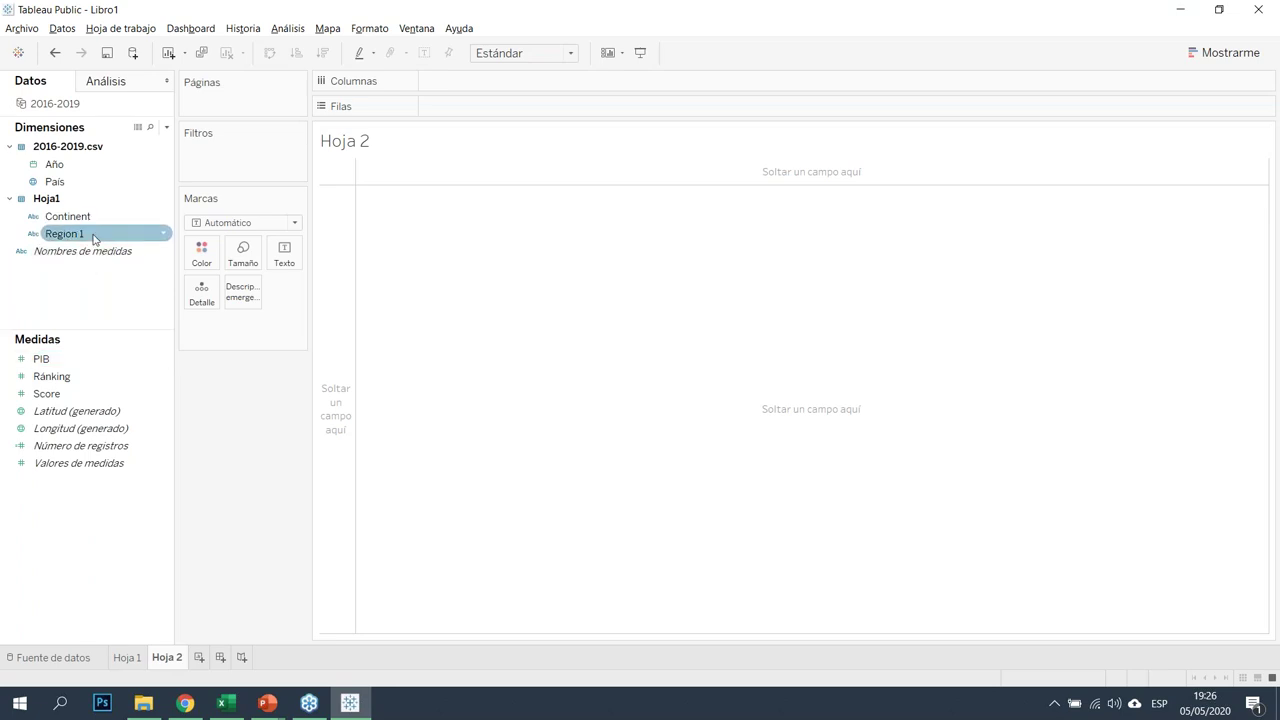
pyautogui.moveTo(88, 217)
pyautogui.mouseDown()
pyautogui.moveTo(292, 168)
pyautogui.moveTo(455, 108)
pyautogui.moveTo(74, 218)
pyautogui.mouseUp()
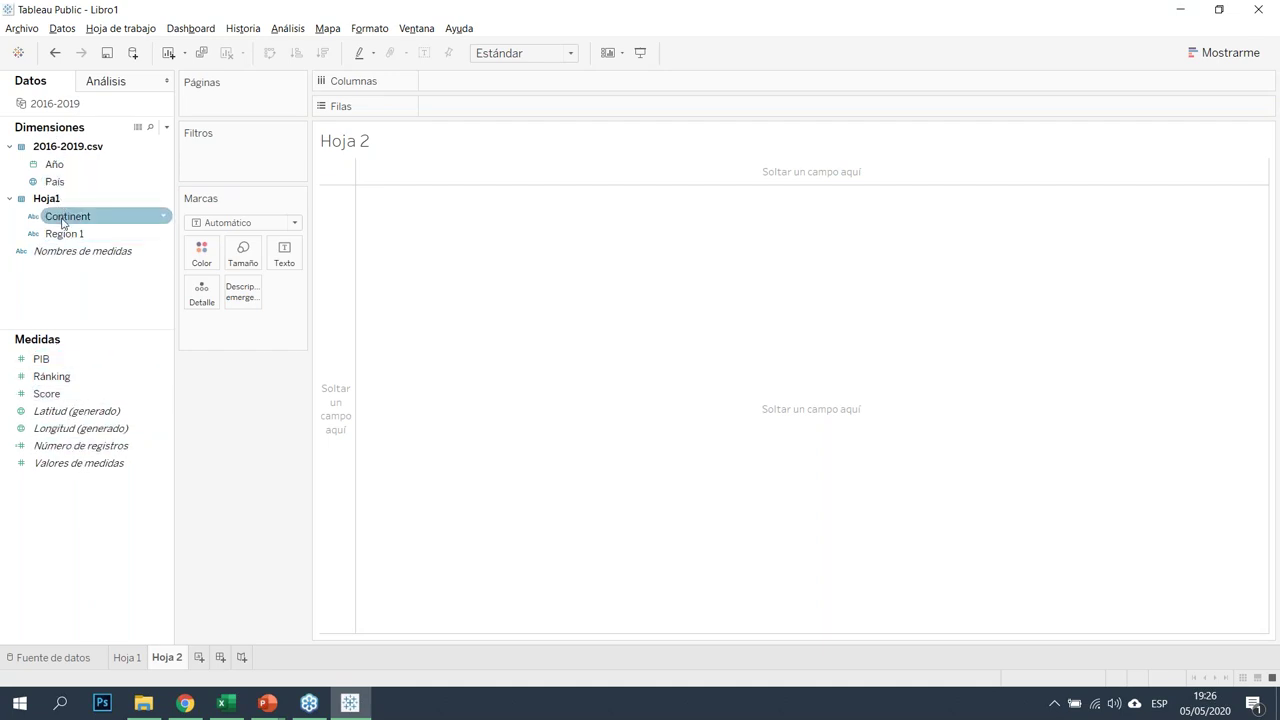
pyautogui.moveTo(70, 217); pyautogui.dragTo(434, 191)
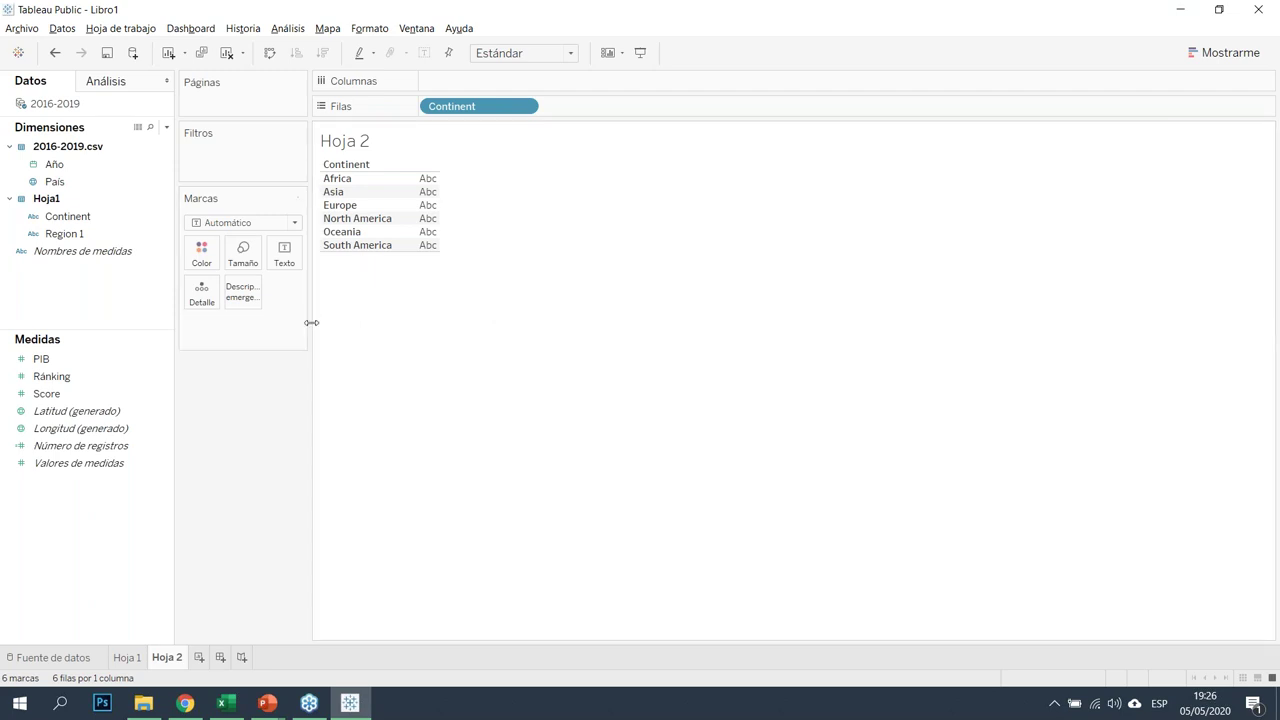
pyautogui.moveTo(123, 395); pyautogui.dragTo(472, 84)
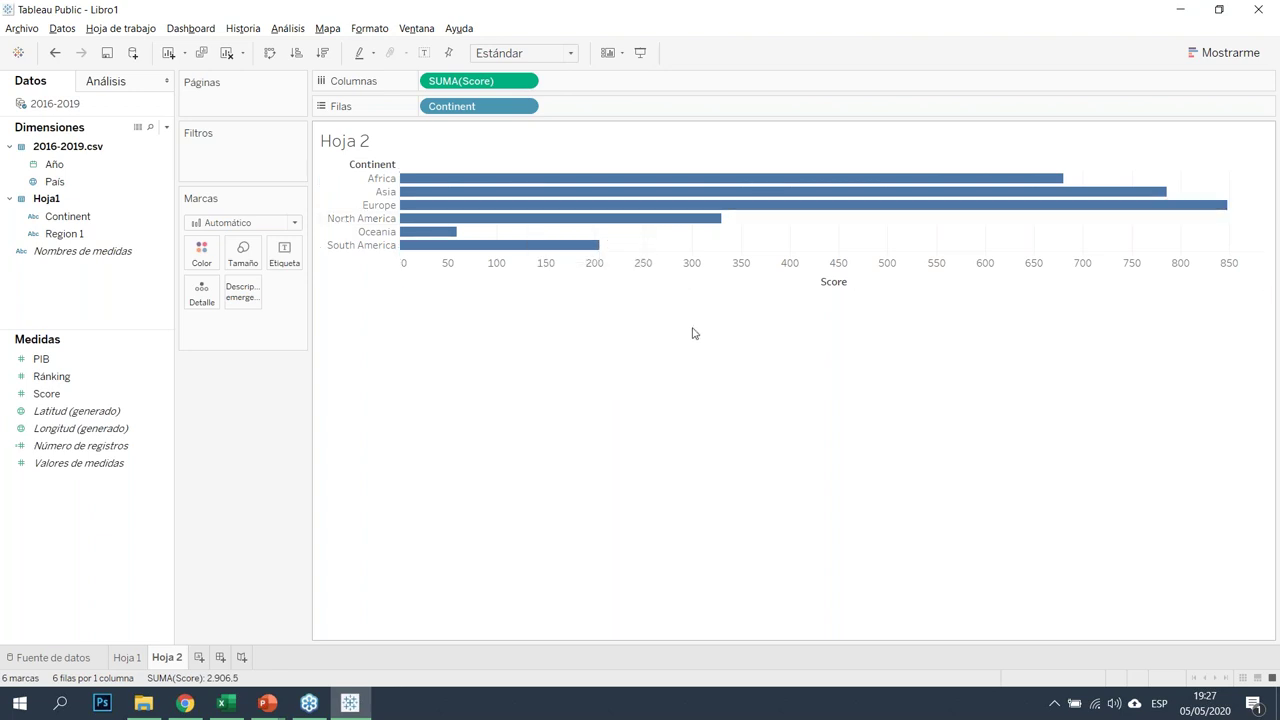
# Fit the bar chart to Vista completa and colour its bars by Continent
pyautogui.click(571, 54)
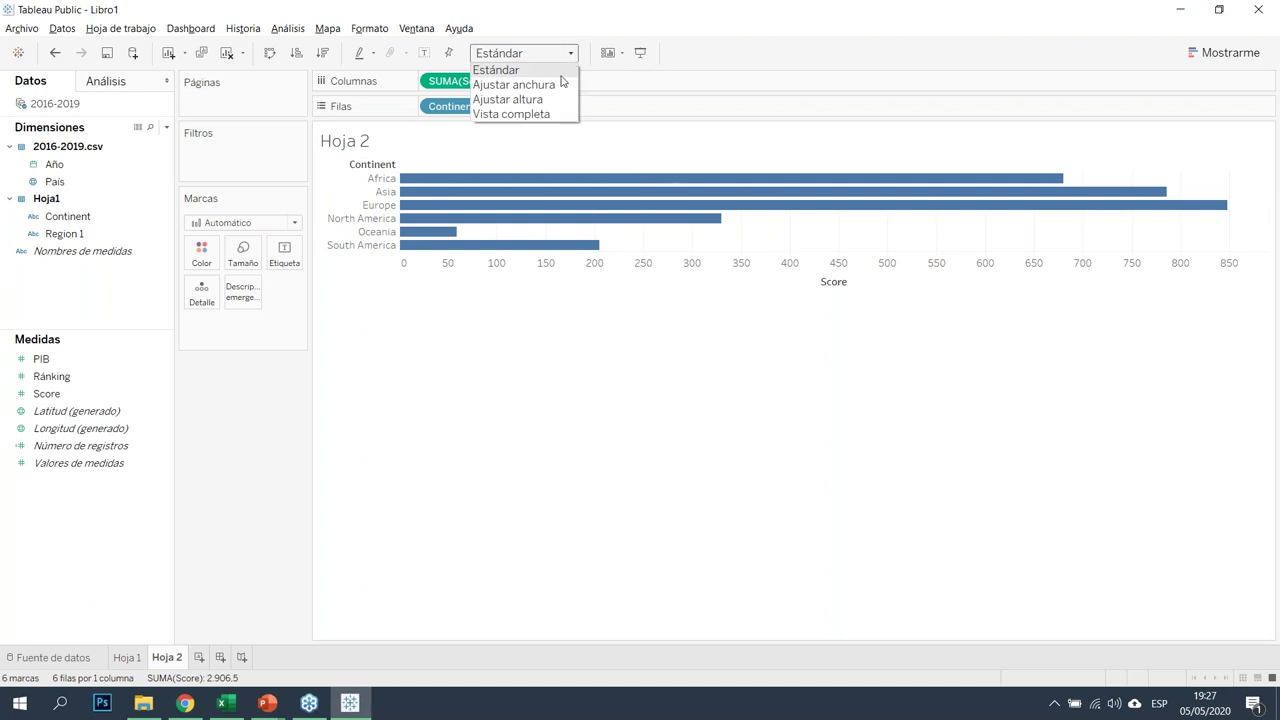
pyautogui.click(551, 115)
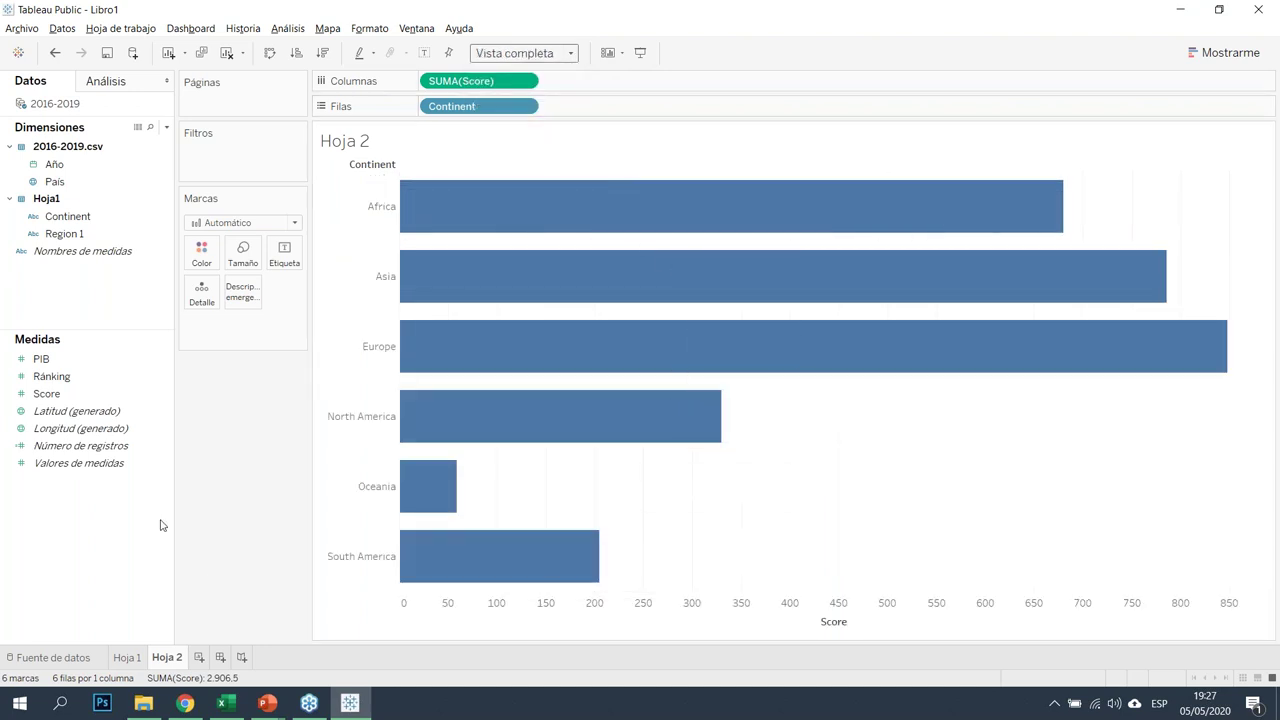
pyautogui.click(78, 220)
pyautogui.moveTo(80, 221); pyautogui.dragTo(201, 258)
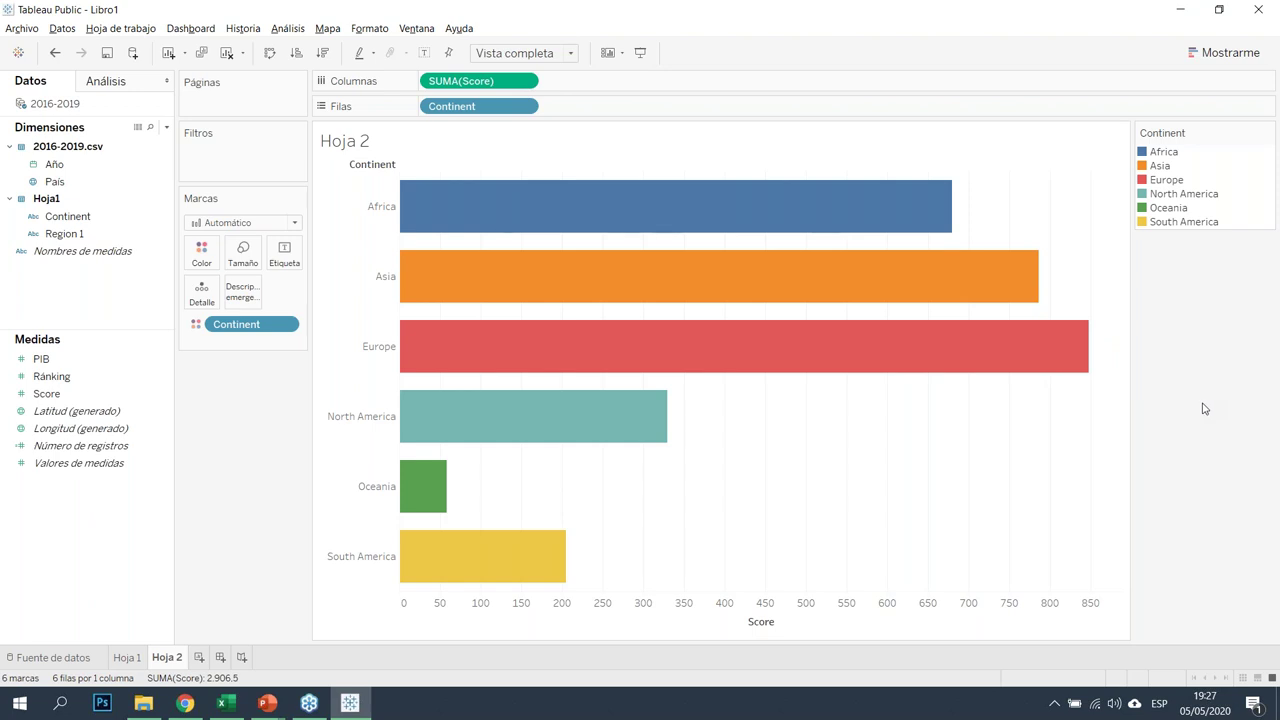
# Change the aggregation of the Score measure on columns to Promedio
pyautogui.moveTo(412, 465)
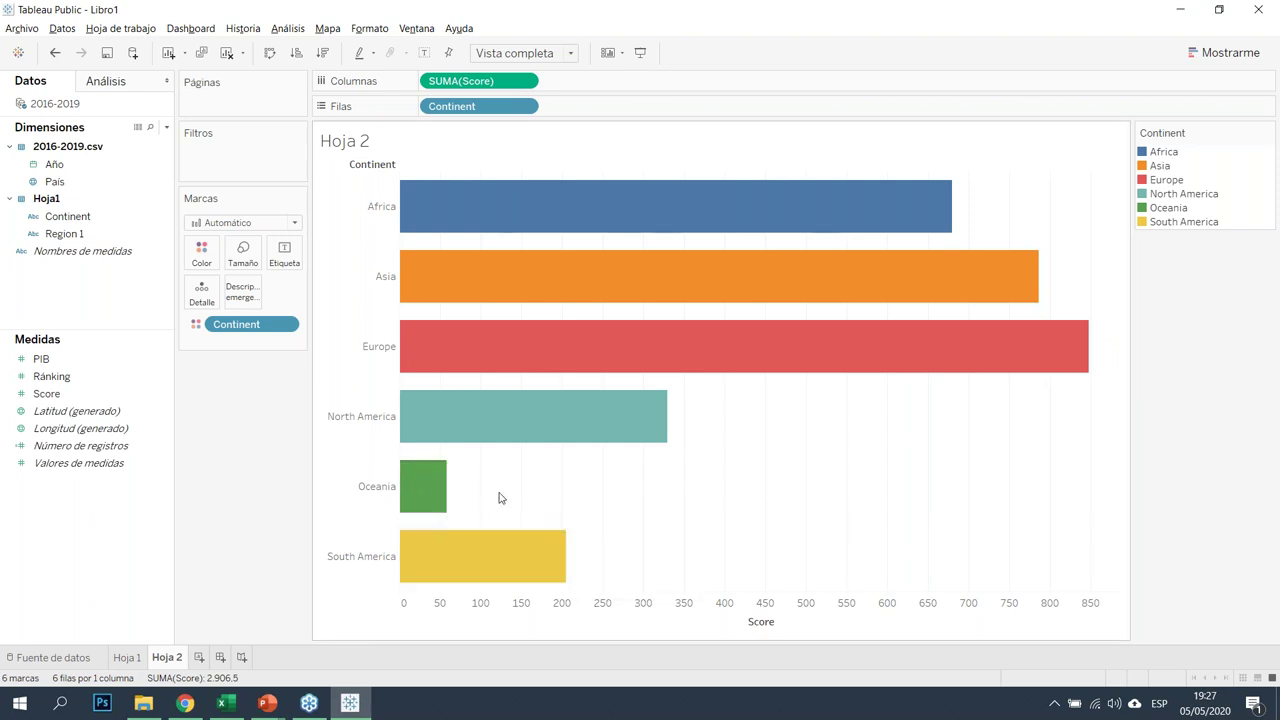
pyautogui.moveTo(623, 228)
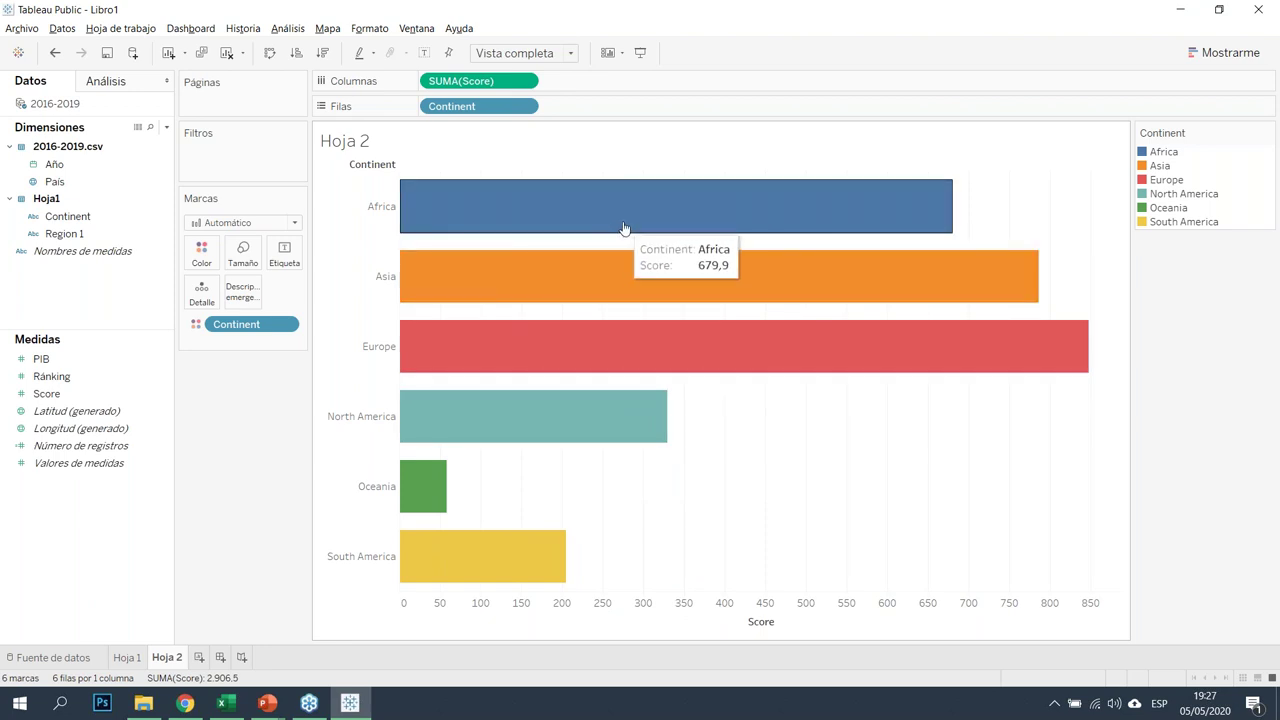
pyautogui.moveTo(787, 362)
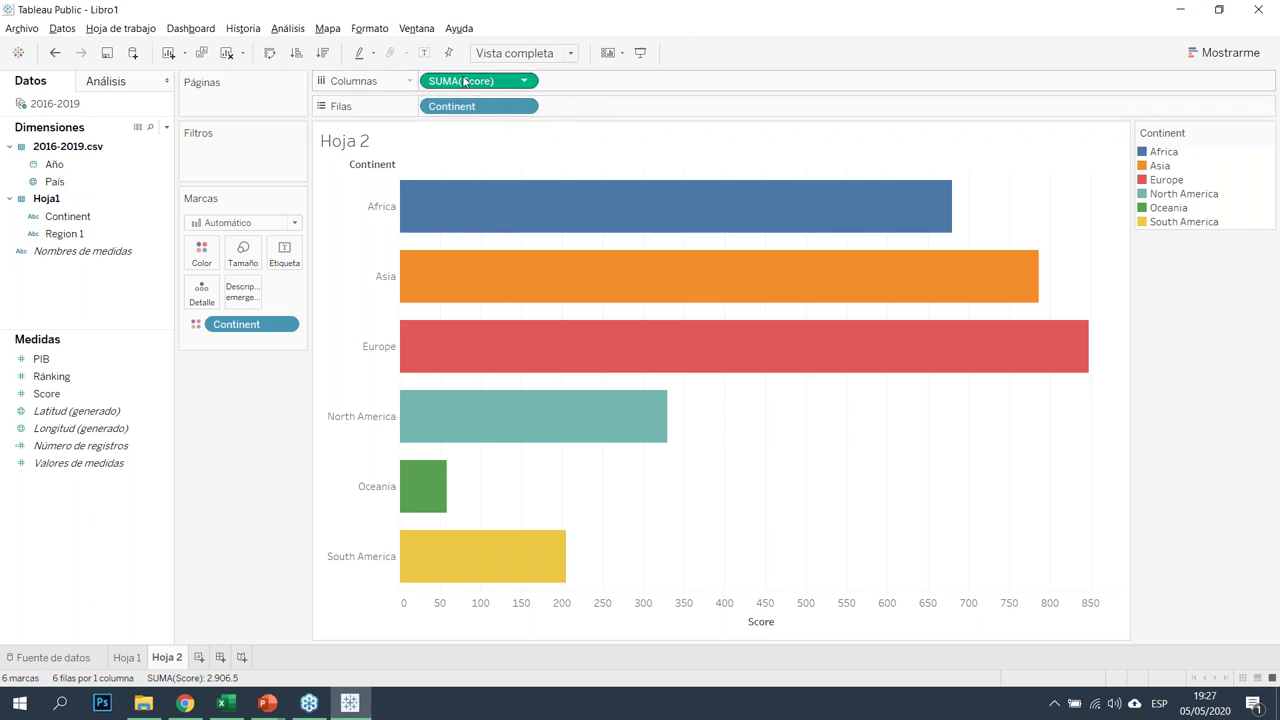
pyautogui.click(525, 82)
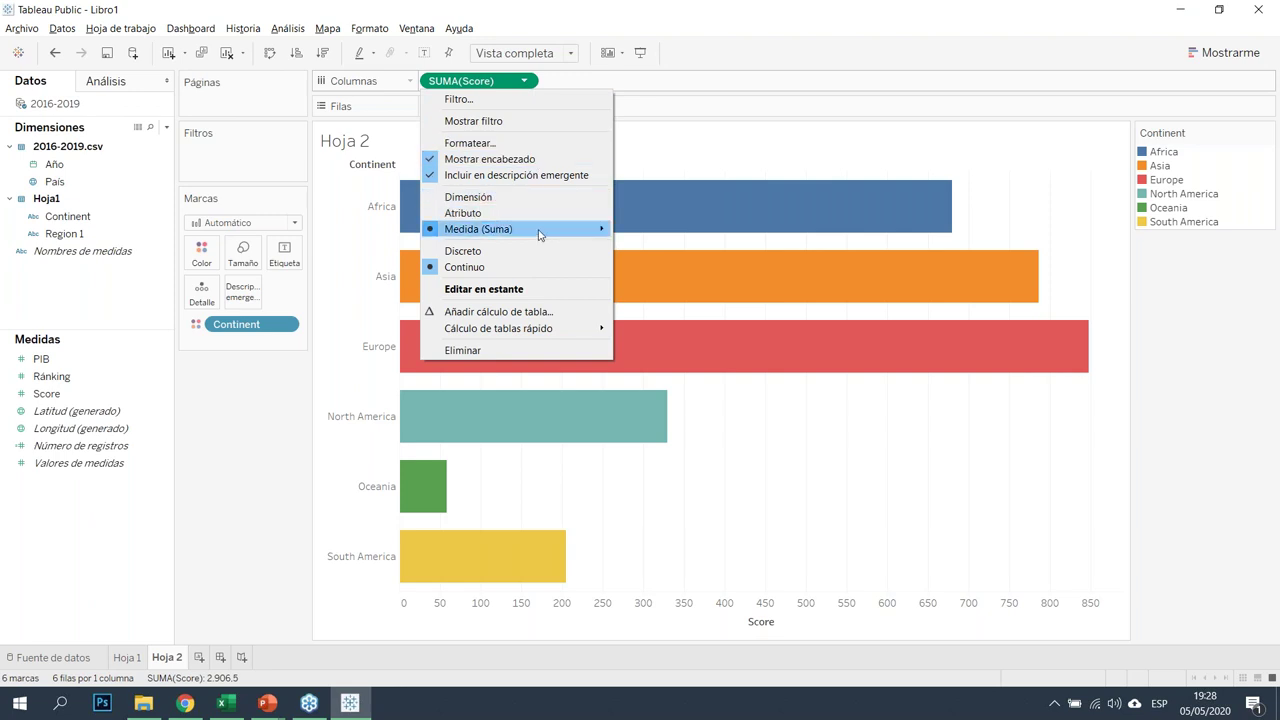
pyautogui.moveTo(539, 234)
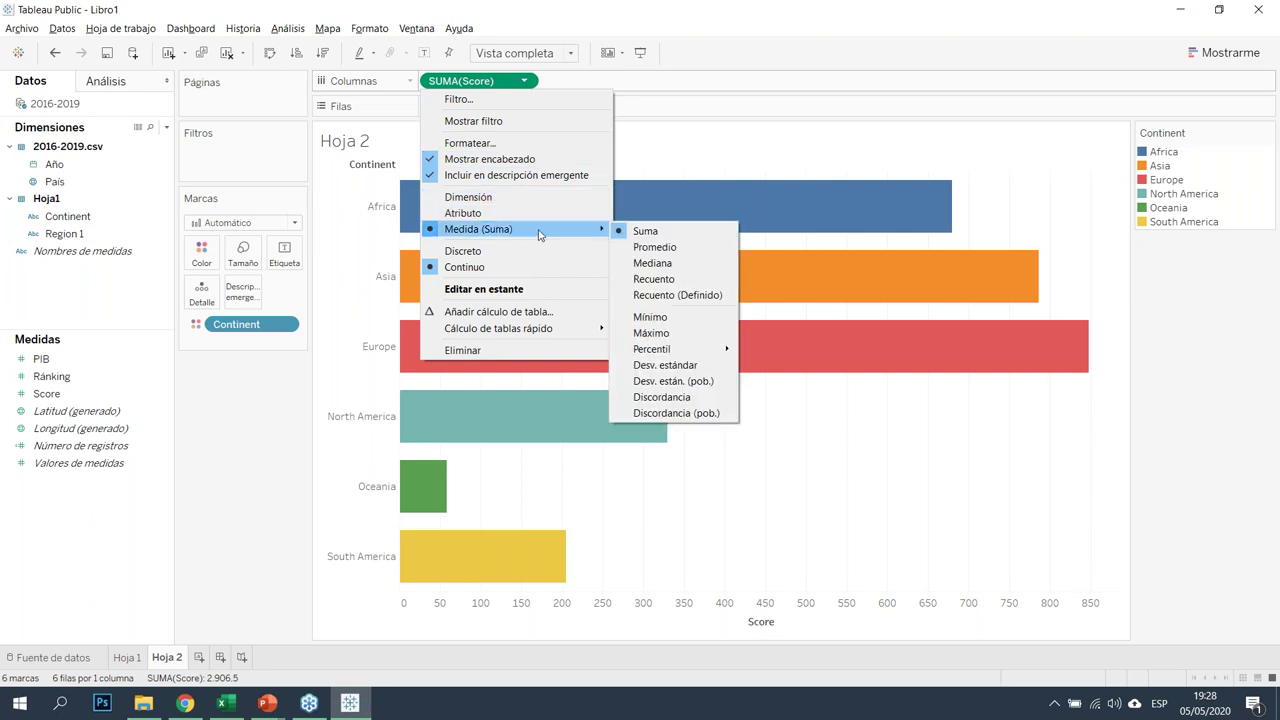
pyautogui.click(683, 248)
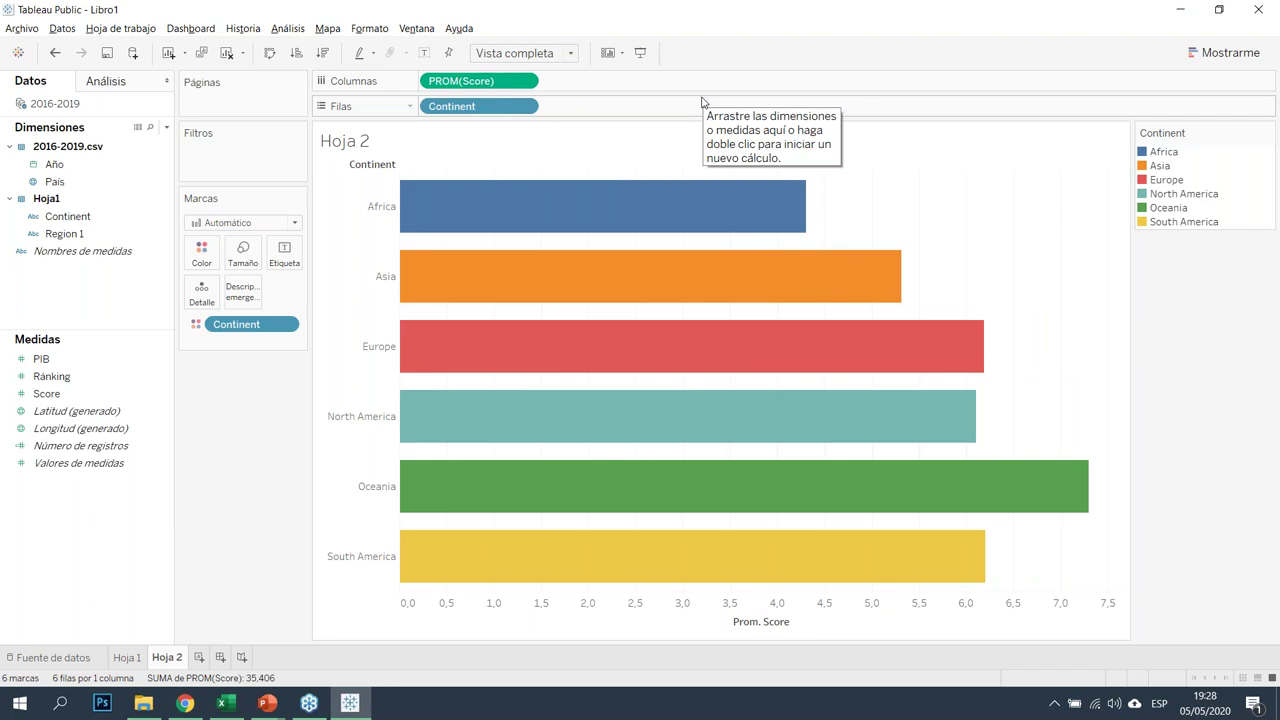
pyautogui.moveTo(737, 231)
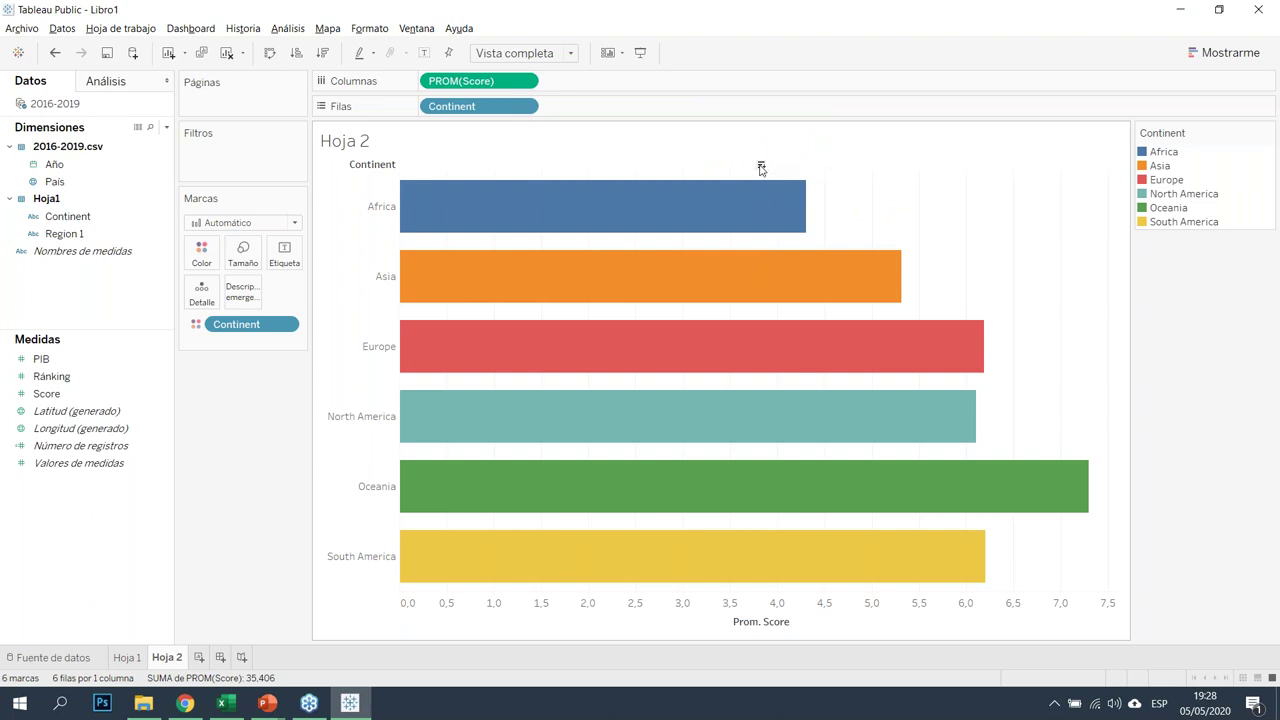
# Sort the continents in the bar chart by average Score in descending order
pyautogui.click(761, 167)
pyautogui.moveTo(787, 268)
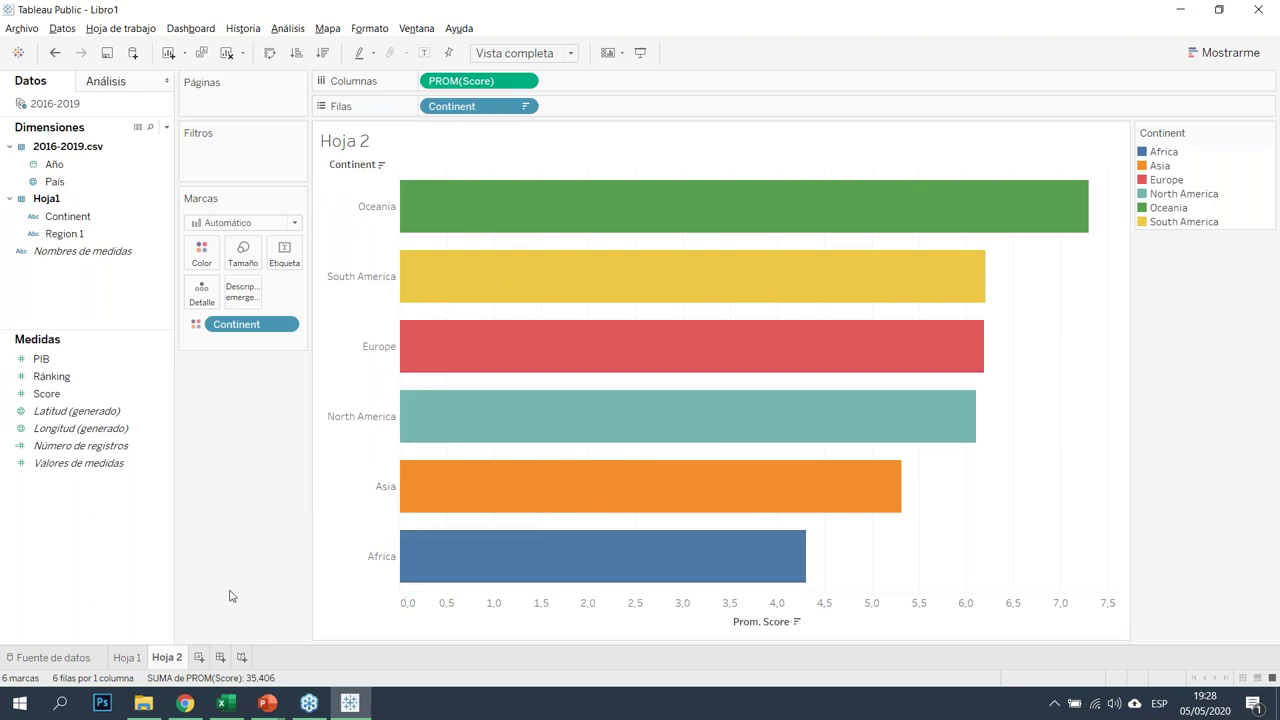
# Rename the worksheet Hoja 1 as Correlaciones and Hoja 2 as Continentes
pyautogui.click(126, 657)
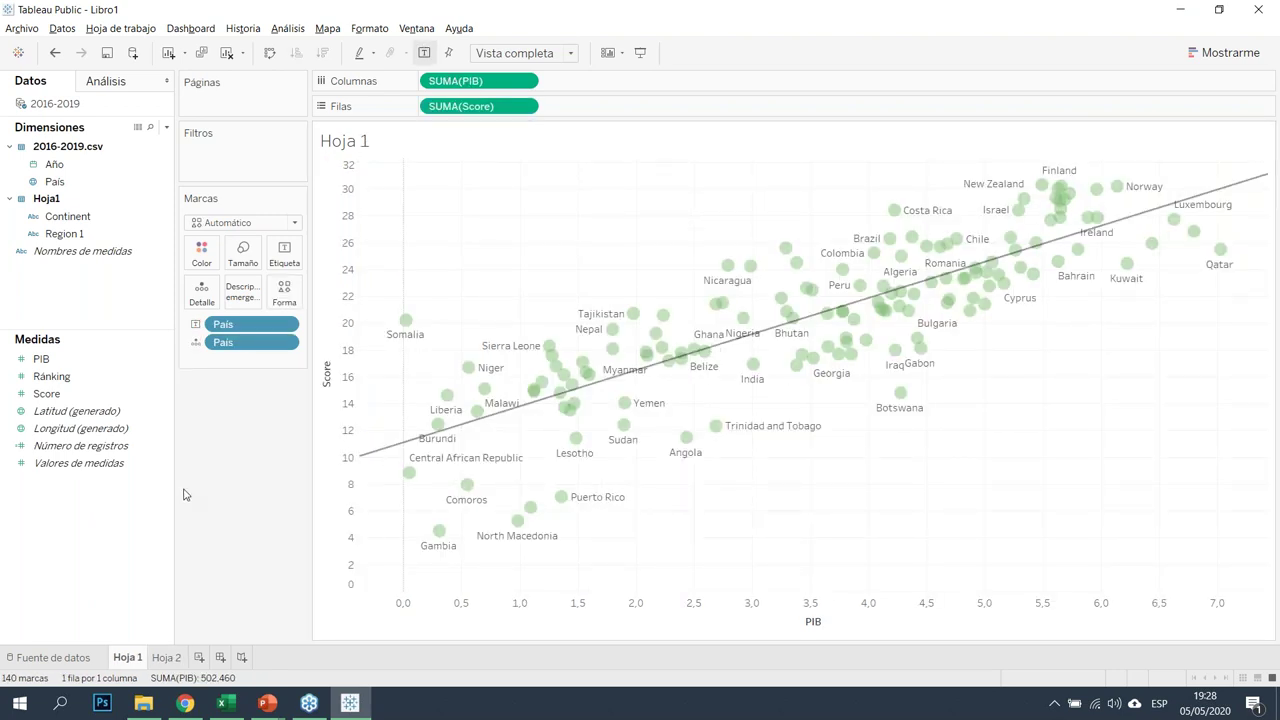
pyautogui.doubleClick(127, 657)
pyautogui.write('Correlaciones')
pyautogui.press('Return')
pyautogui.doubleClick(213, 660)
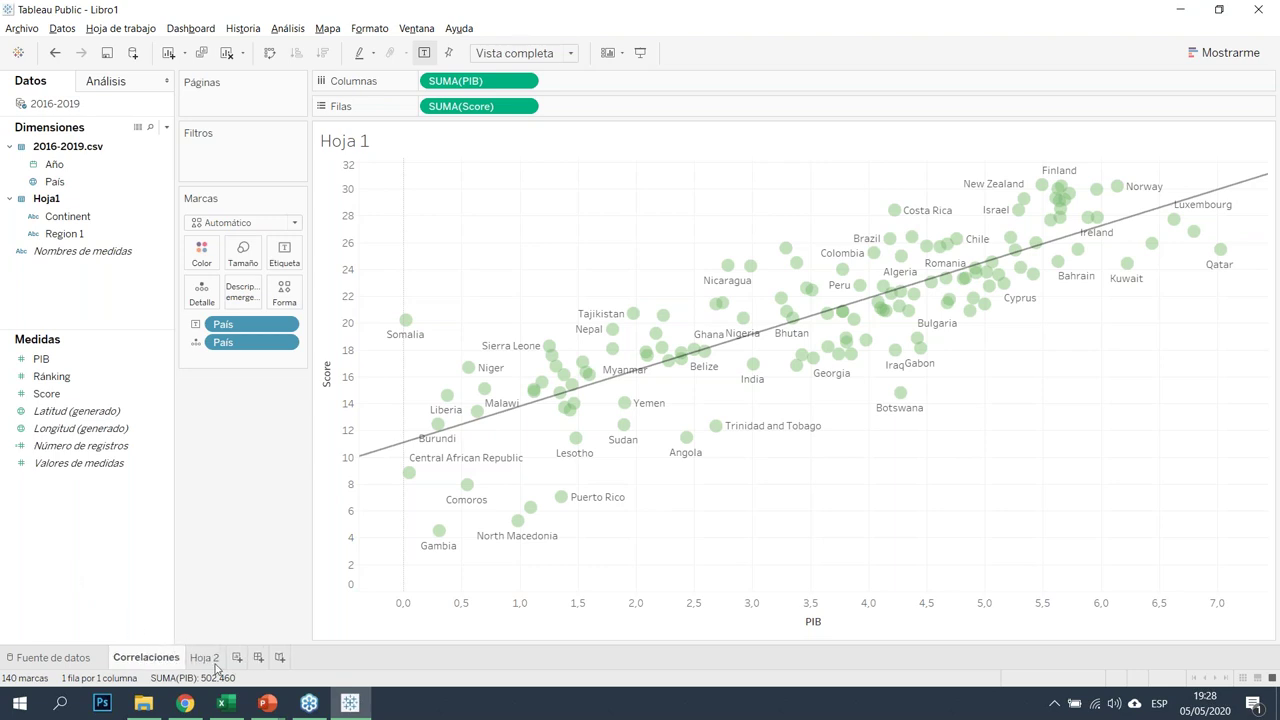
pyautogui.write('Co')
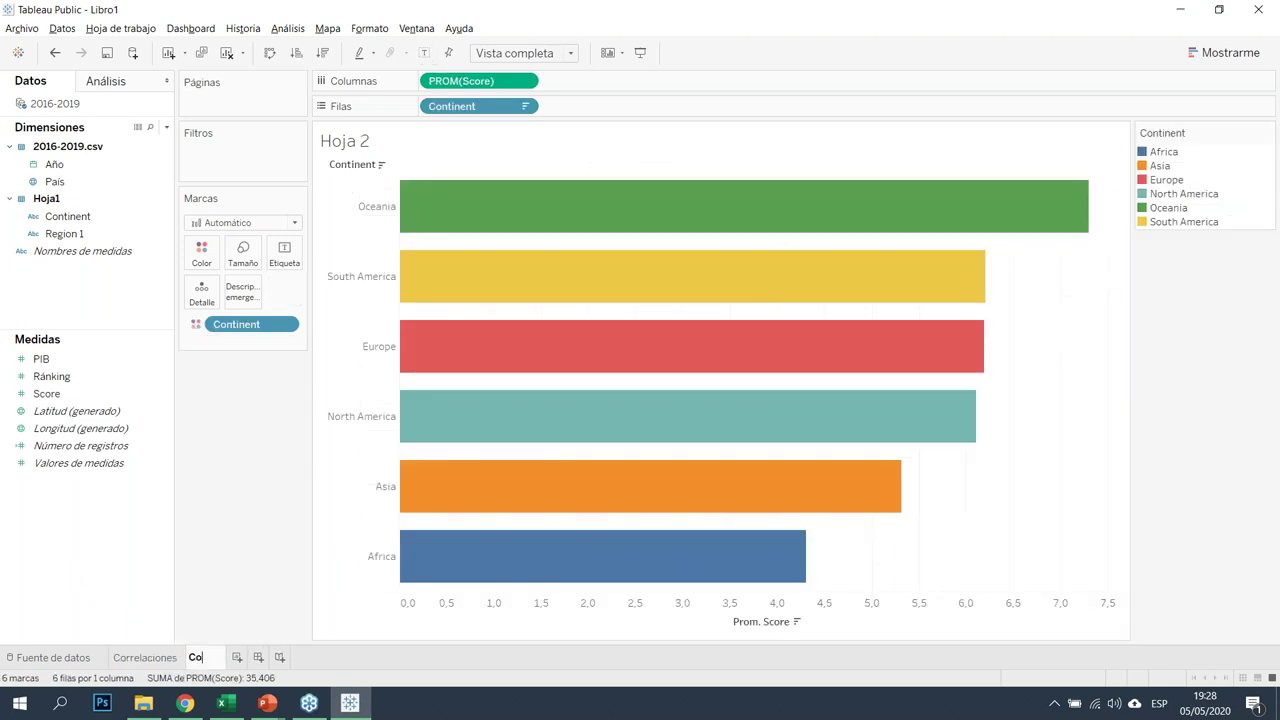
pyautogui.write('nteinentes')
pyautogui.press('Return')
# Colour the points of the scatter plot on the Correlaciones sheet by Continent
pyautogui.click(144, 657)
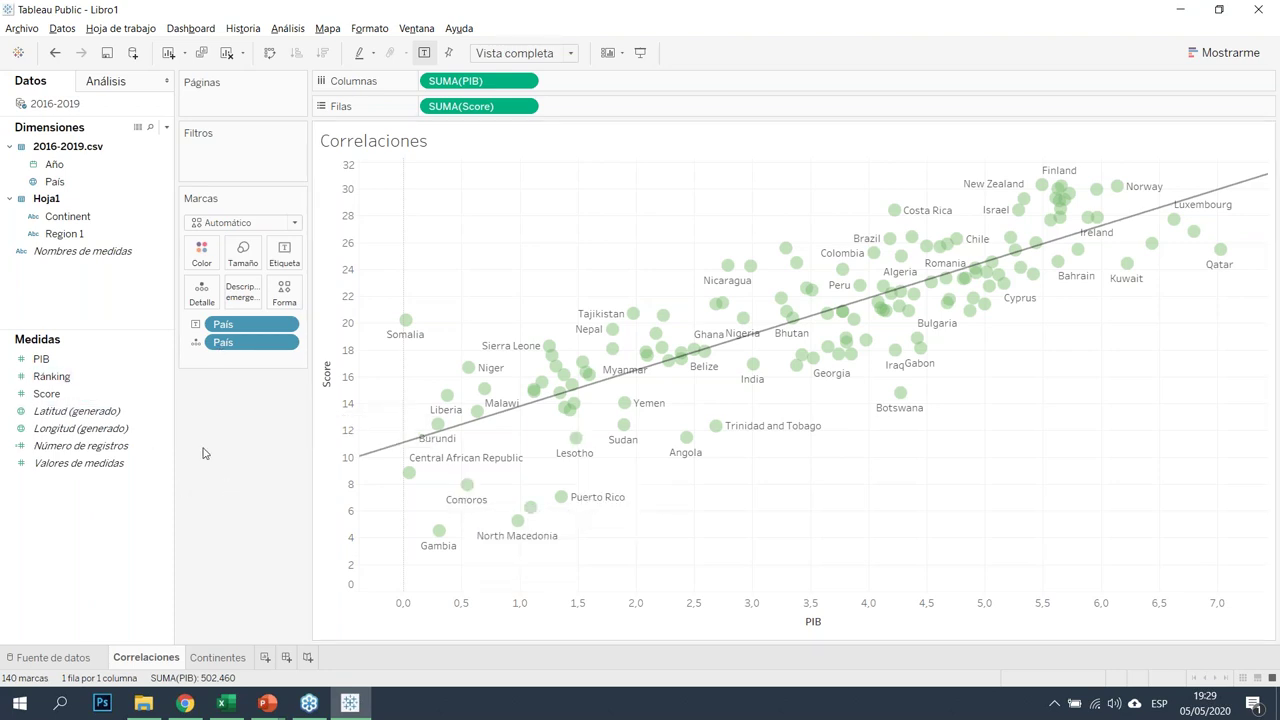
pyautogui.click(70, 216)
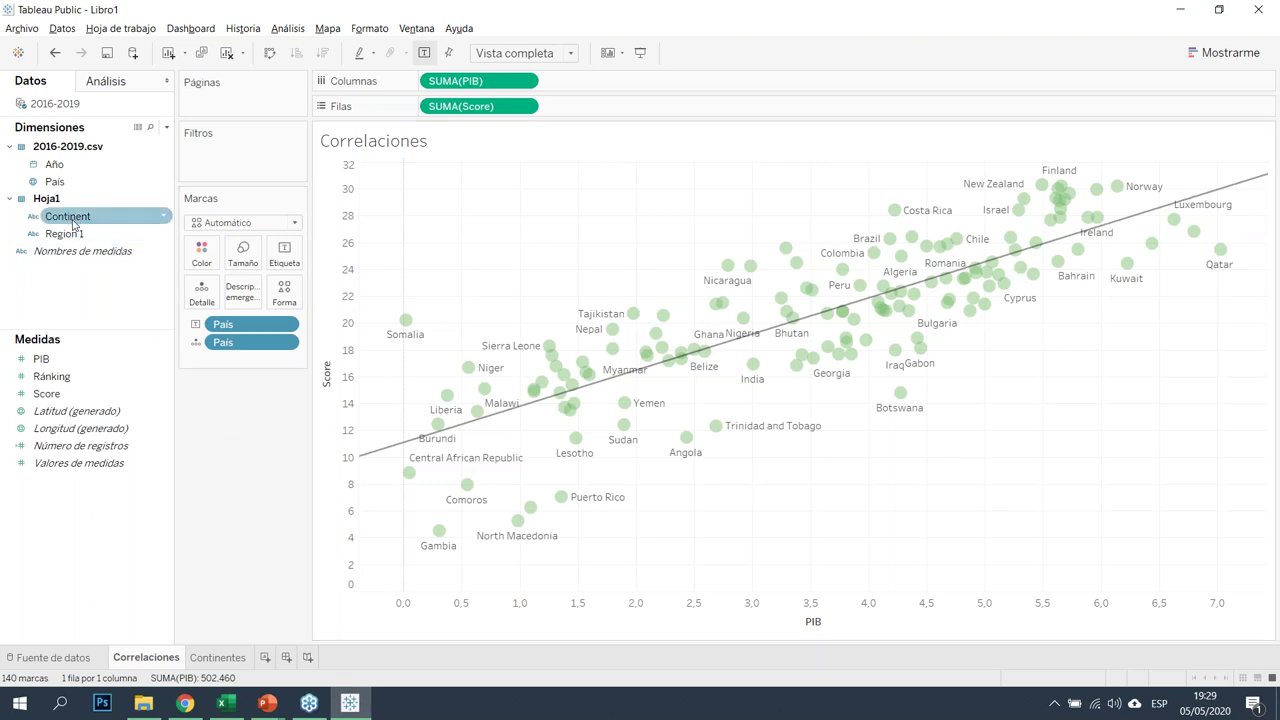
pyautogui.moveTo(77, 220); pyautogui.dragTo(204, 256)
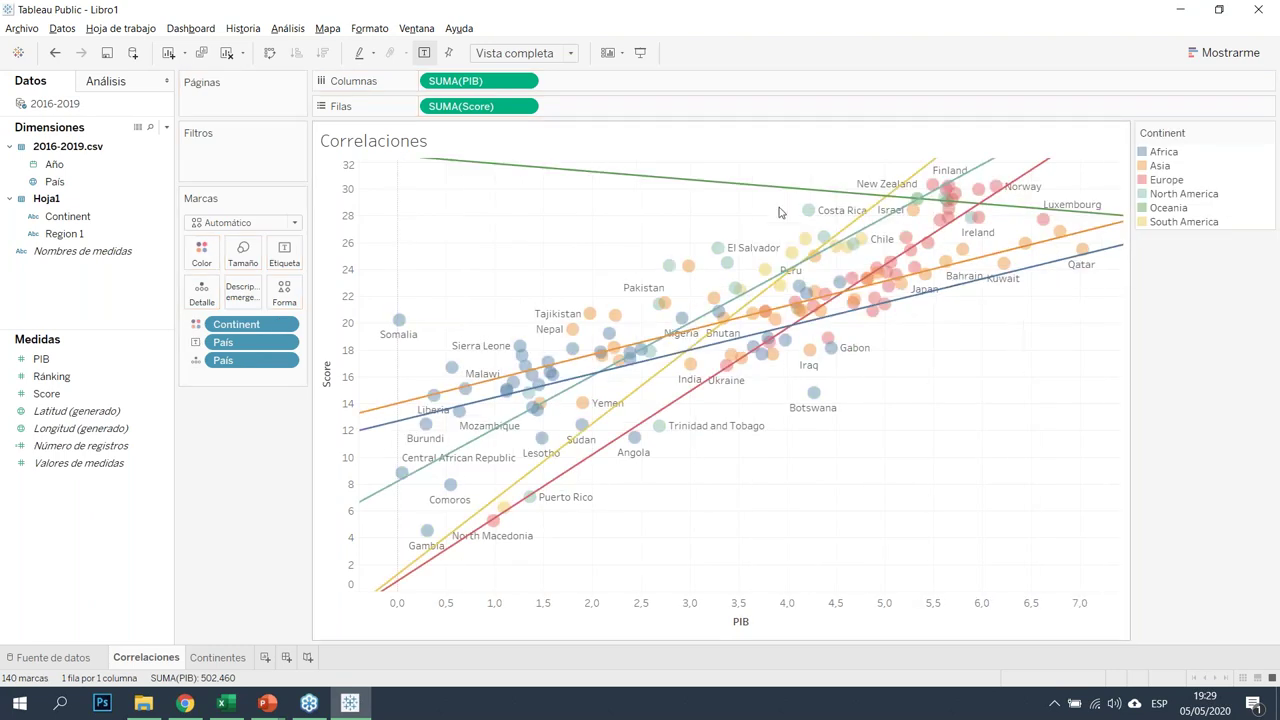
# Disable the option allowing one trend line per colour so the scatter plot uses a single overall linear trend line
pyautogui.moveTo(841, 332)
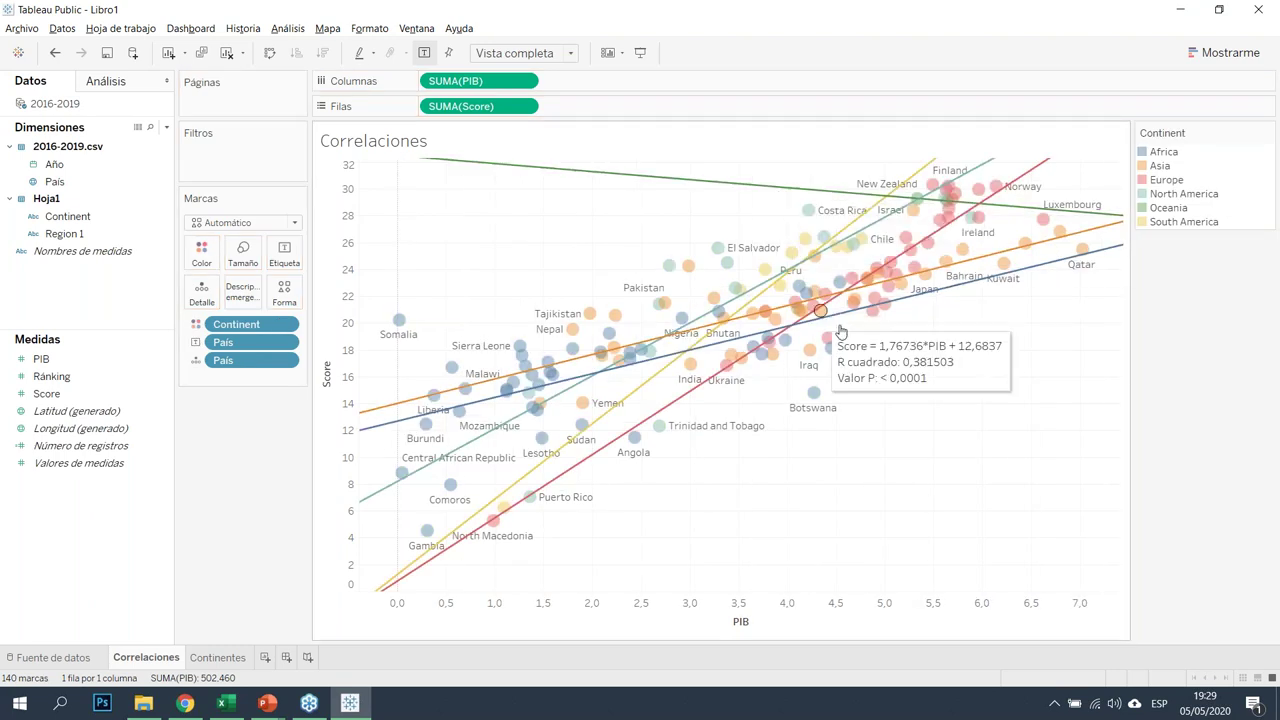
pyautogui.rightClick(731, 190)
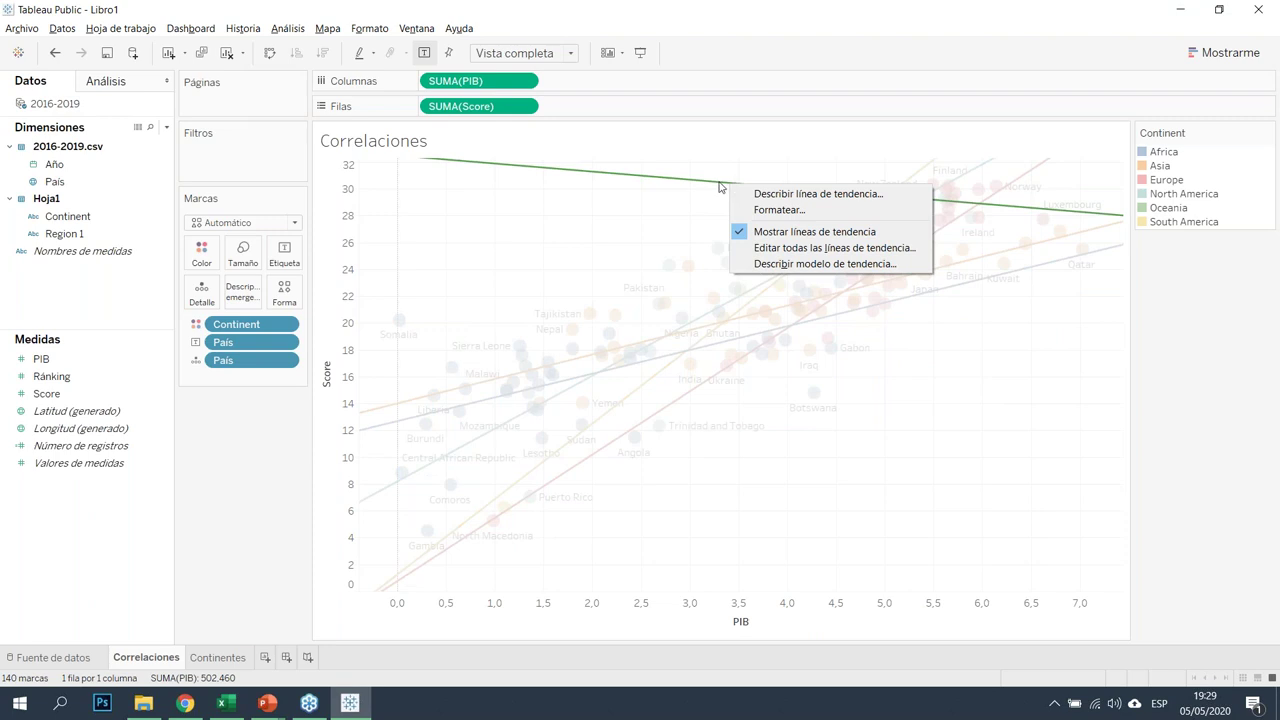
pyautogui.click(871, 254)
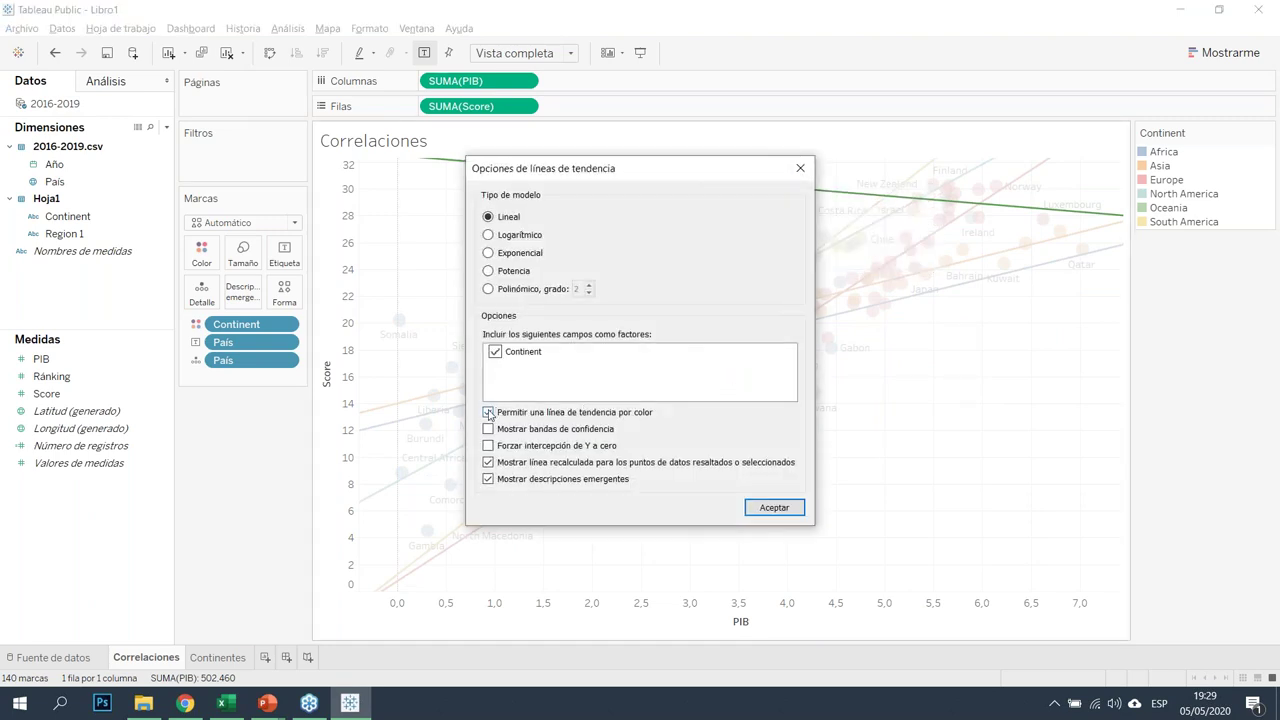
pyautogui.click(488, 413)
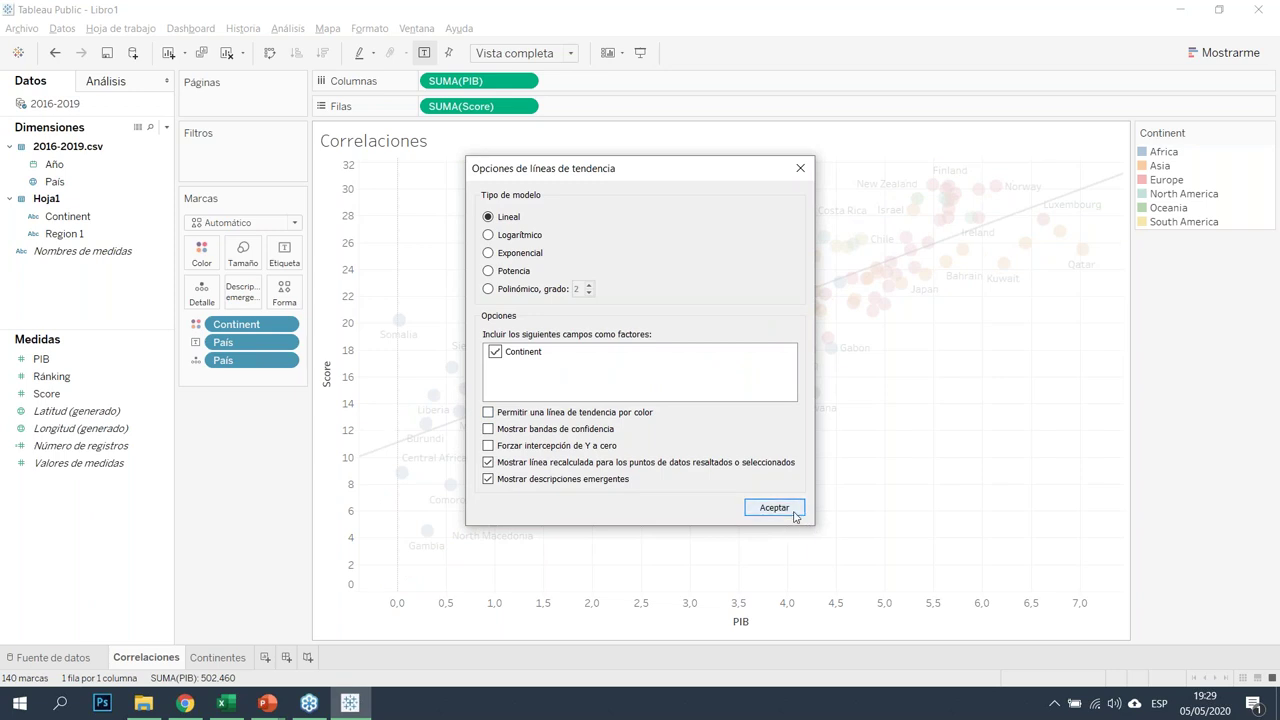
pyautogui.click(795, 511)
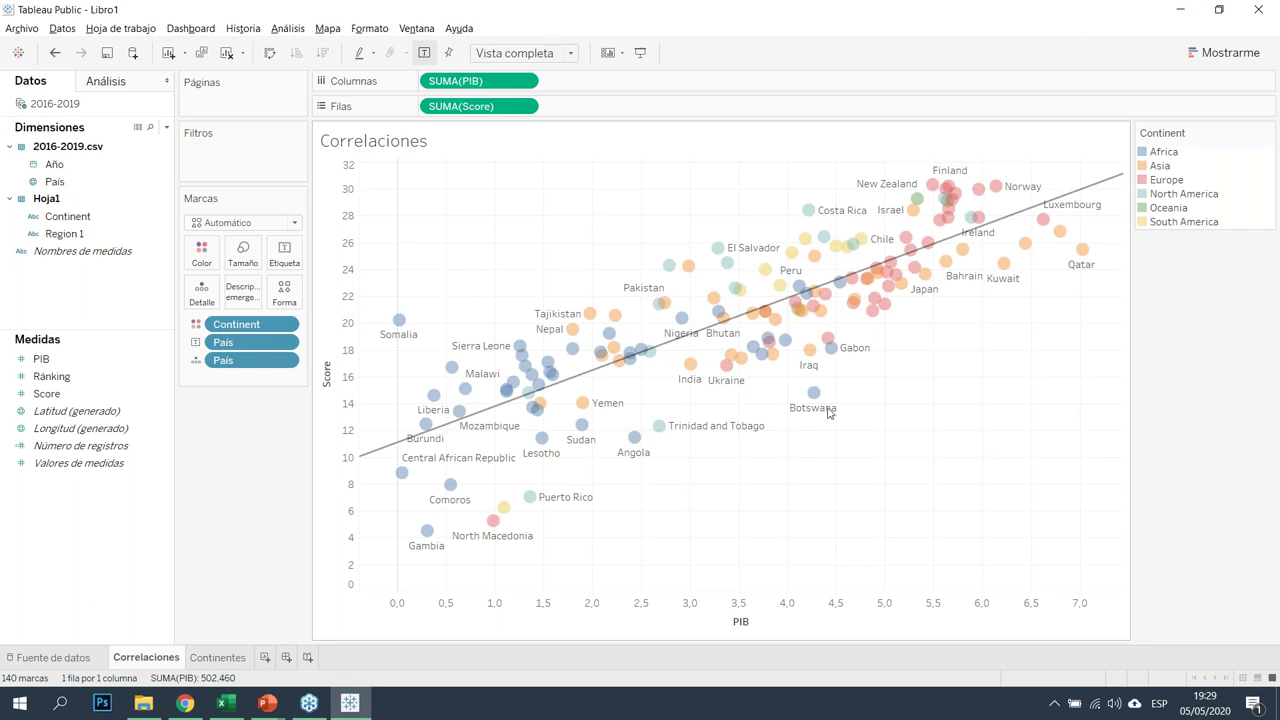
# Increase the colour opacity of the scatter plot's points
pyautogui.click(210, 261)
pyautogui.moveTo(230, 336); pyautogui.dragTo(250, 336)
pyautogui.click(860, 444)
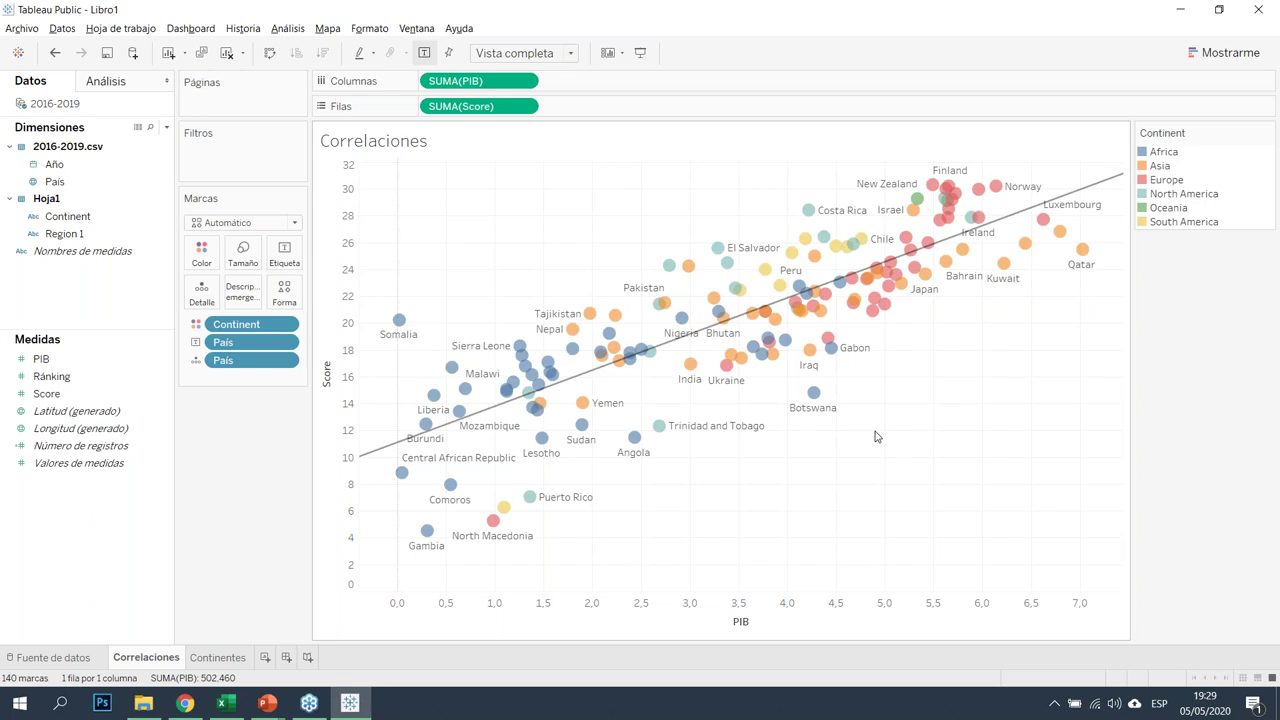
# Highlight each continent in turn to compare its points and trend line, and inspect individual country points around the overall trend
pyautogui.click(1164, 152)
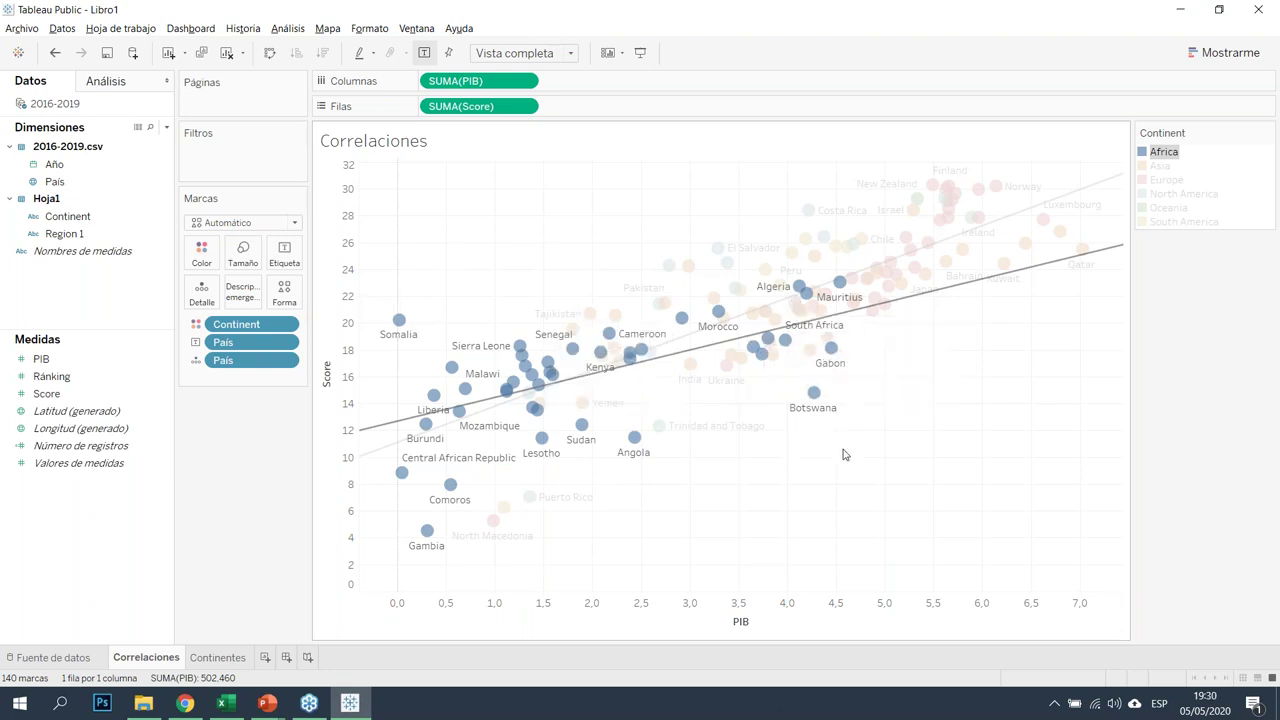
pyautogui.click(1158, 166)
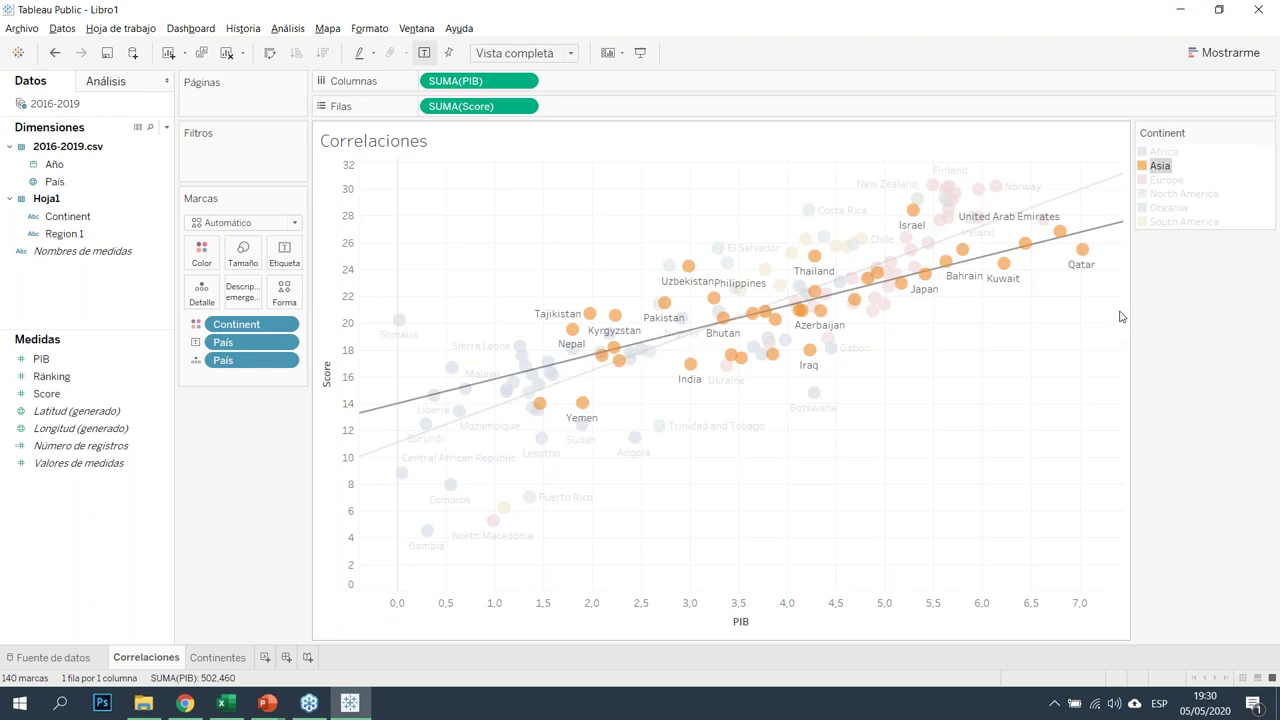
pyautogui.click(1160, 182)
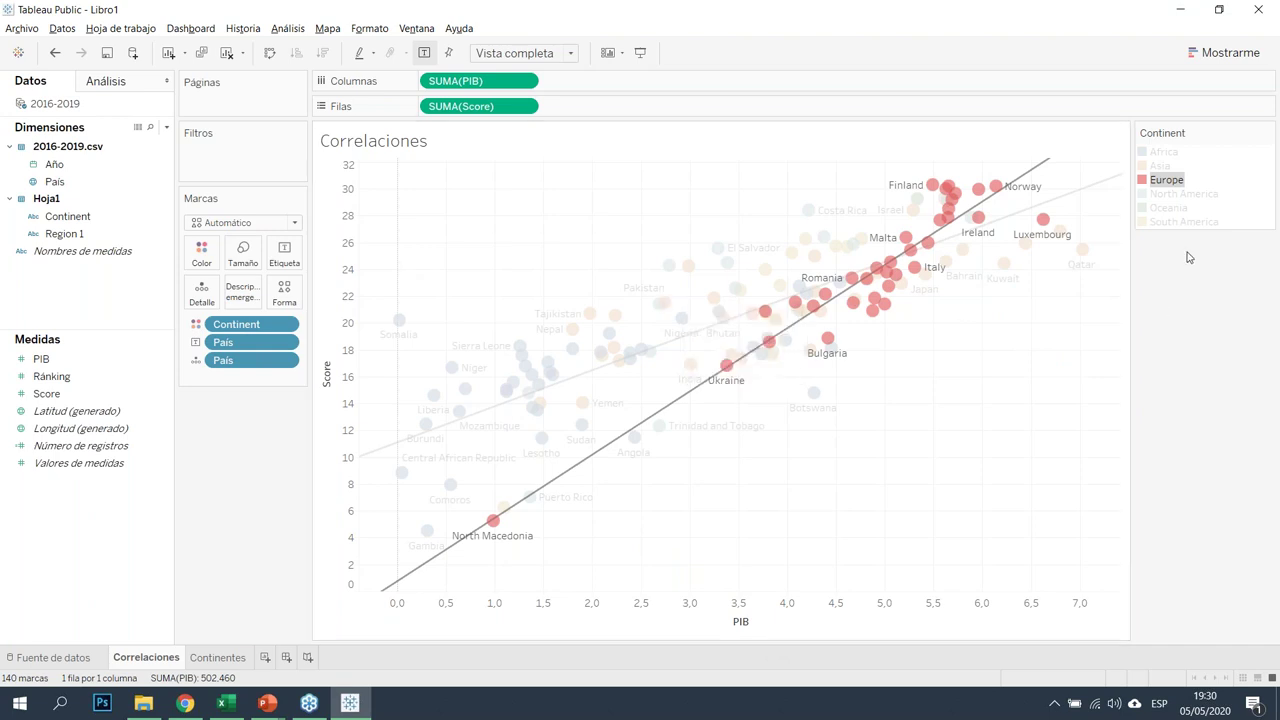
pyautogui.click(1182, 196)
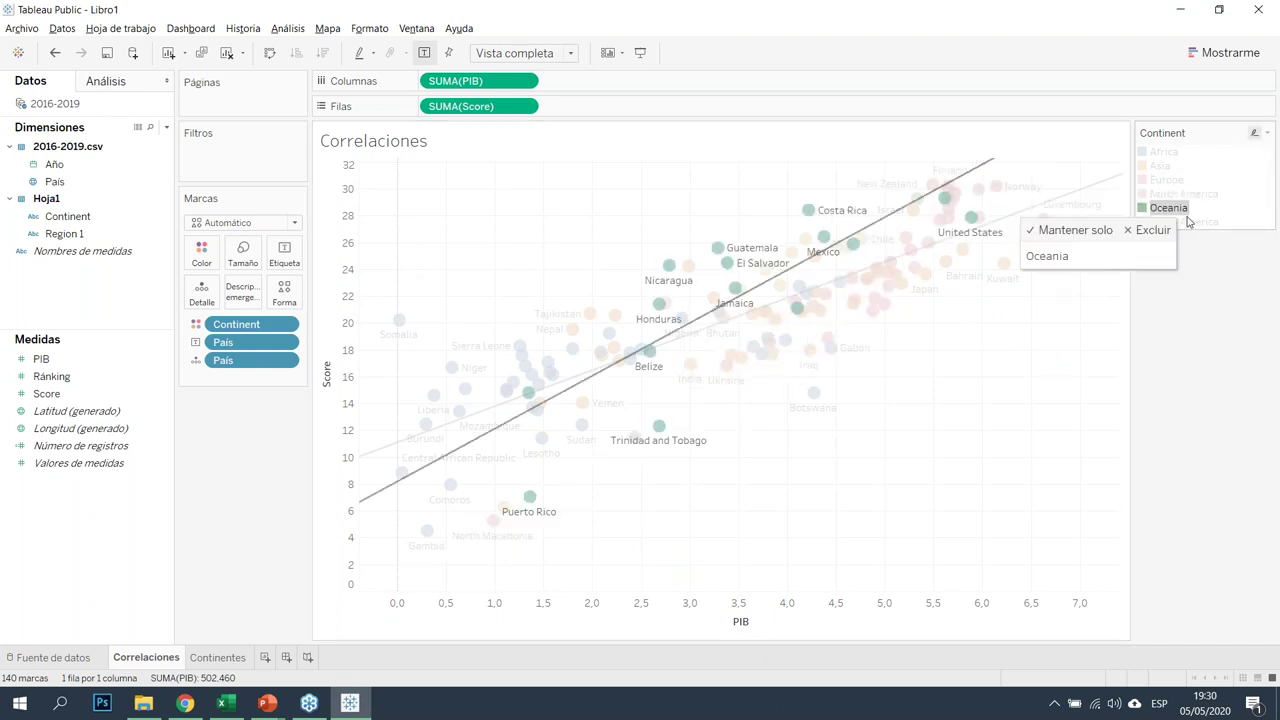
pyautogui.click(1186, 221)
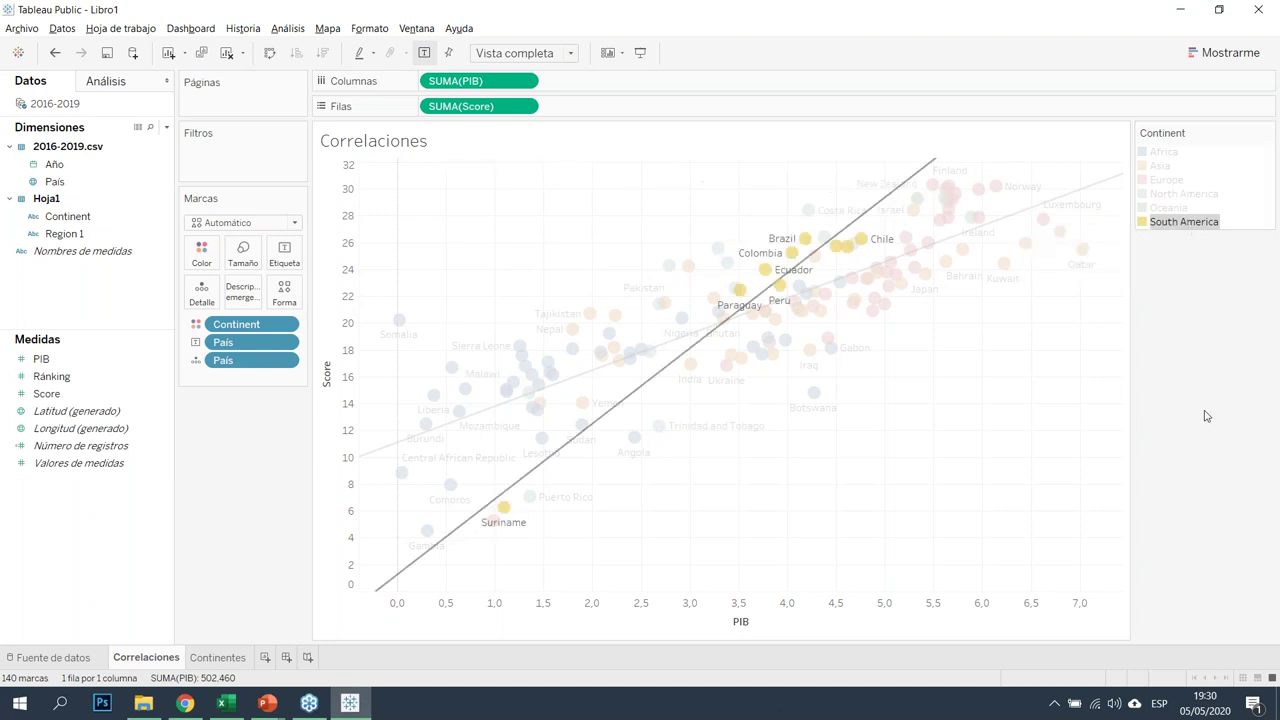
pyautogui.click(1192, 220)
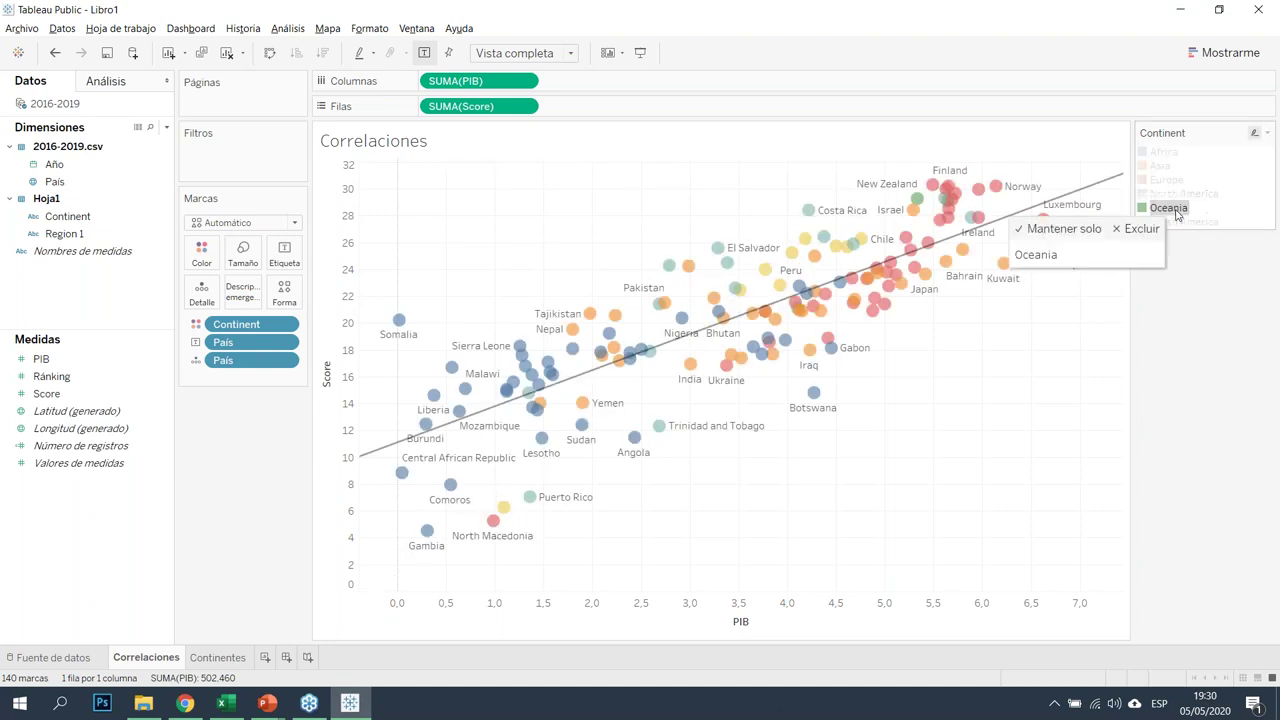
pyautogui.click(1166, 207)
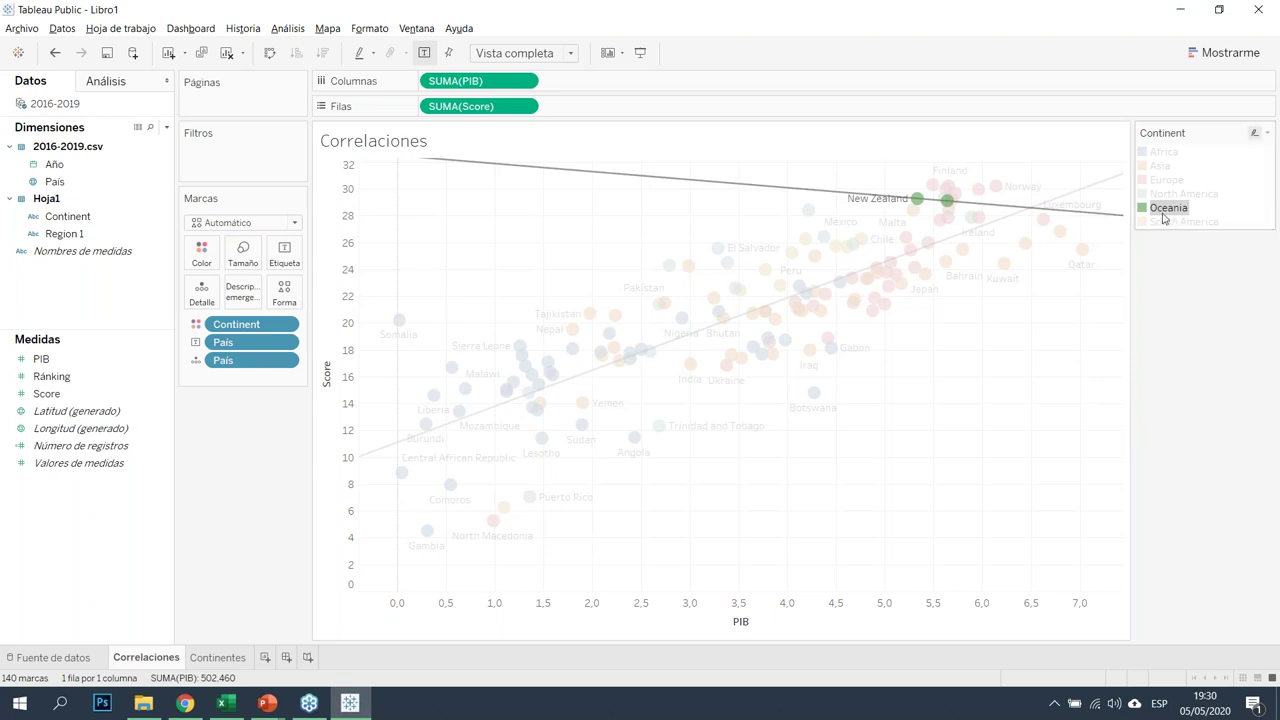
pyautogui.click(1224, 204)
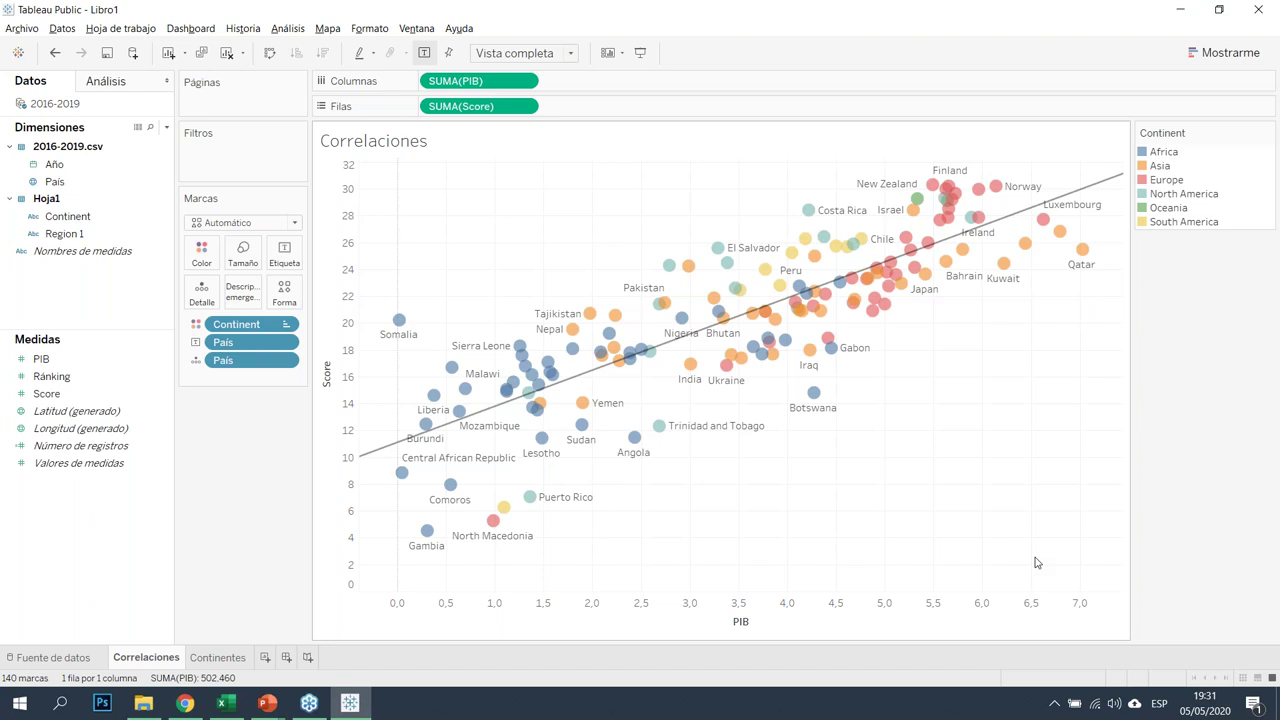
pyautogui.moveTo(808, 410)
pyautogui.moveTo(636, 441)
pyautogui.moveTo(427, 537)
pyautogui.moveTo(576, 378)
pyautogui.moveTo(813, 305)
pyautogui.moveTo(941, 299)
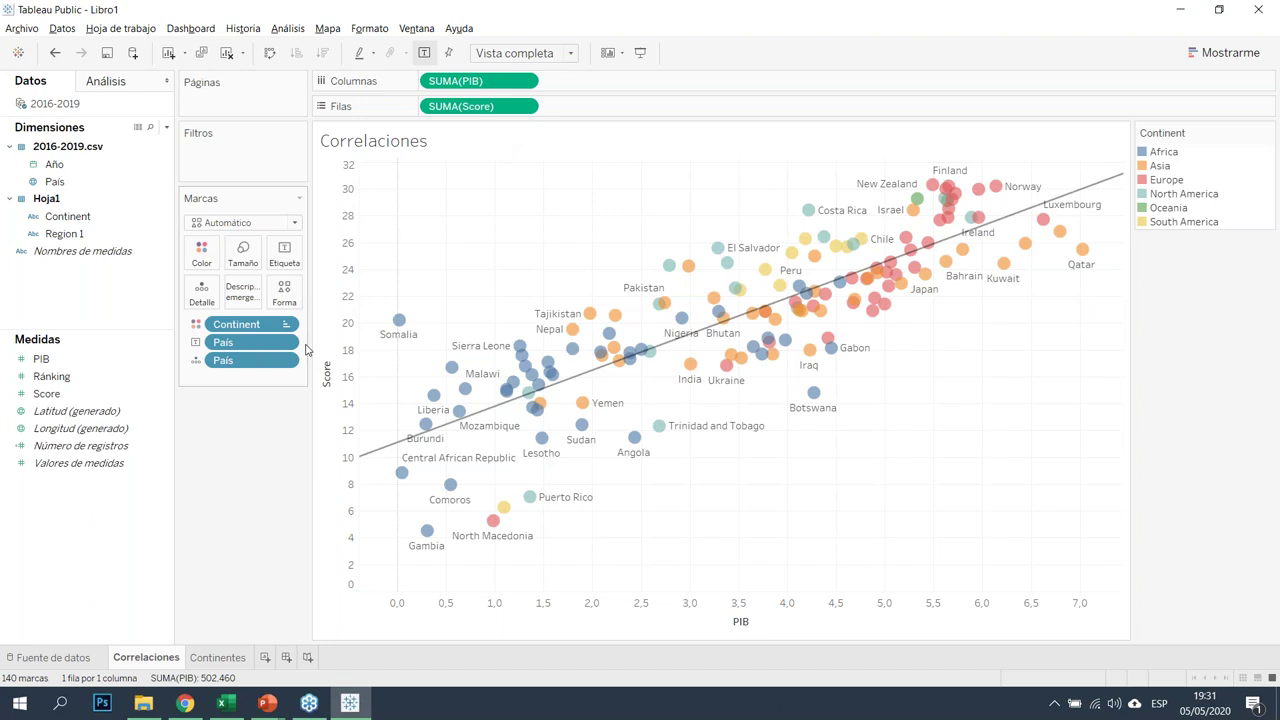
# Group the countries into 3 clusters using Score alone, with PIB removed from the variables, and inspect individual countries' cluster details
pyautogui.click(121, 84)
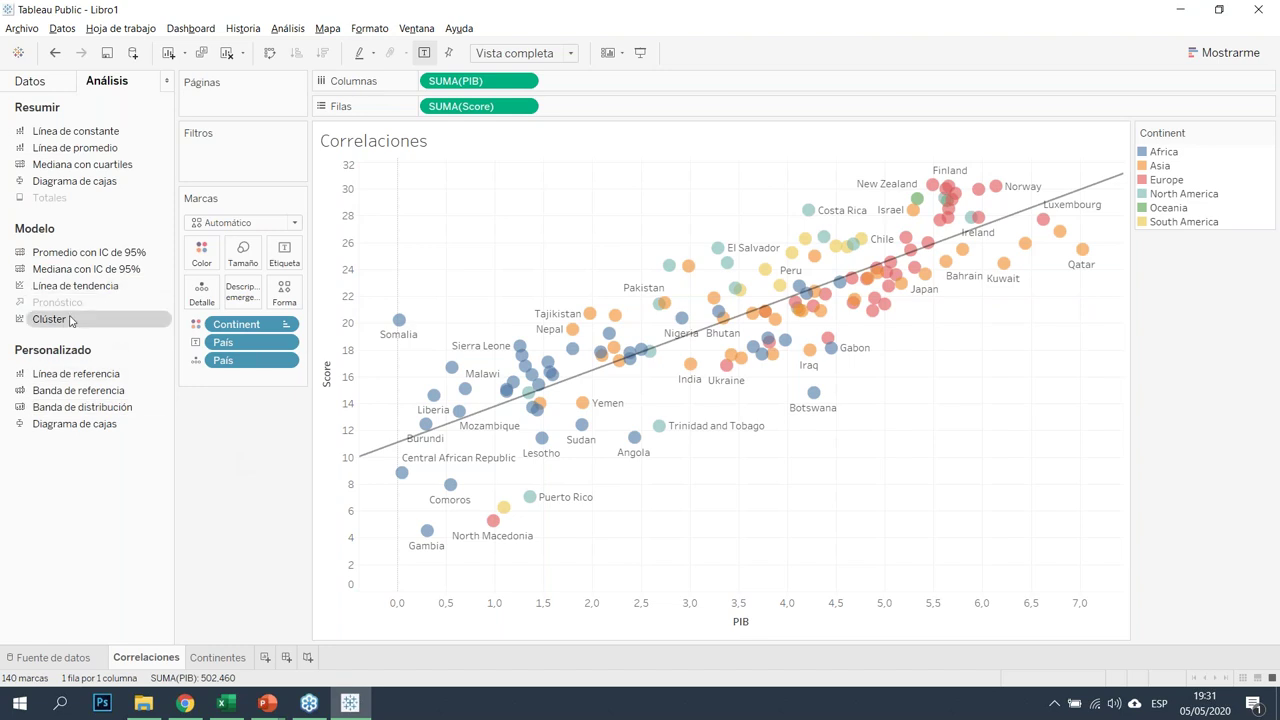
pyautogui.moveTo(50, 319); pyautogui.dragTo(449, 203)
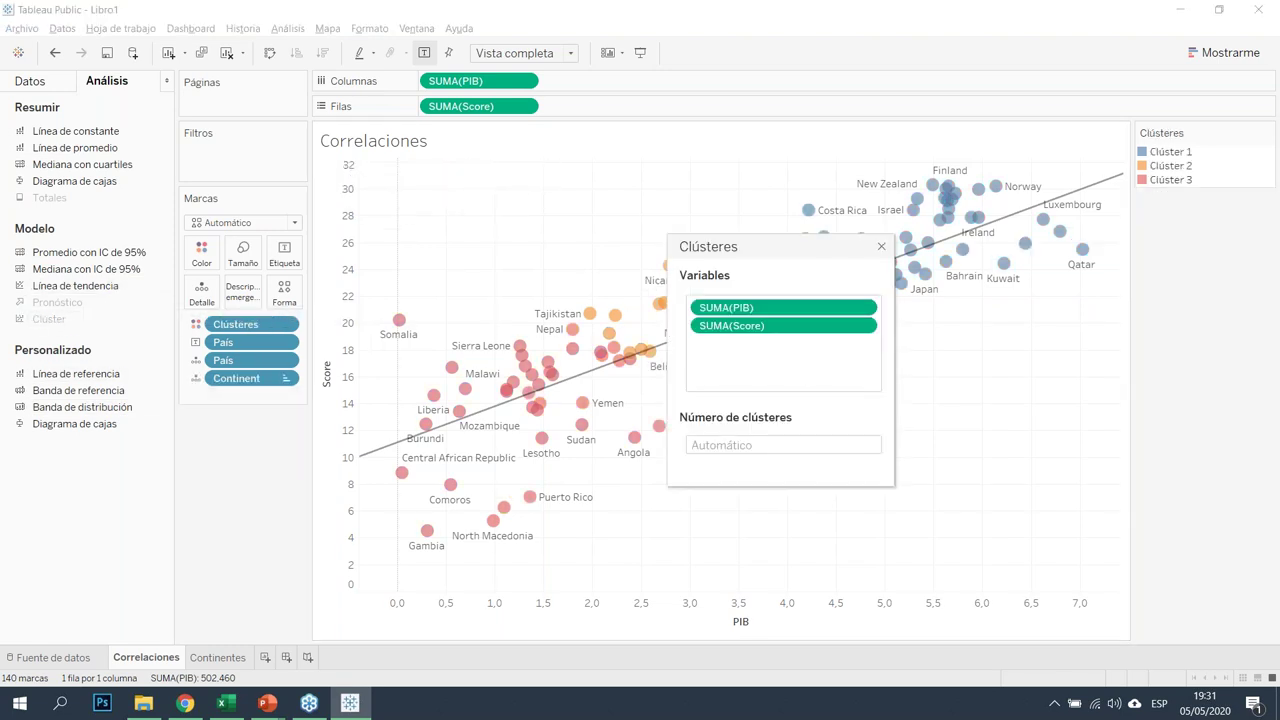
pyautogui.click(866, 310)
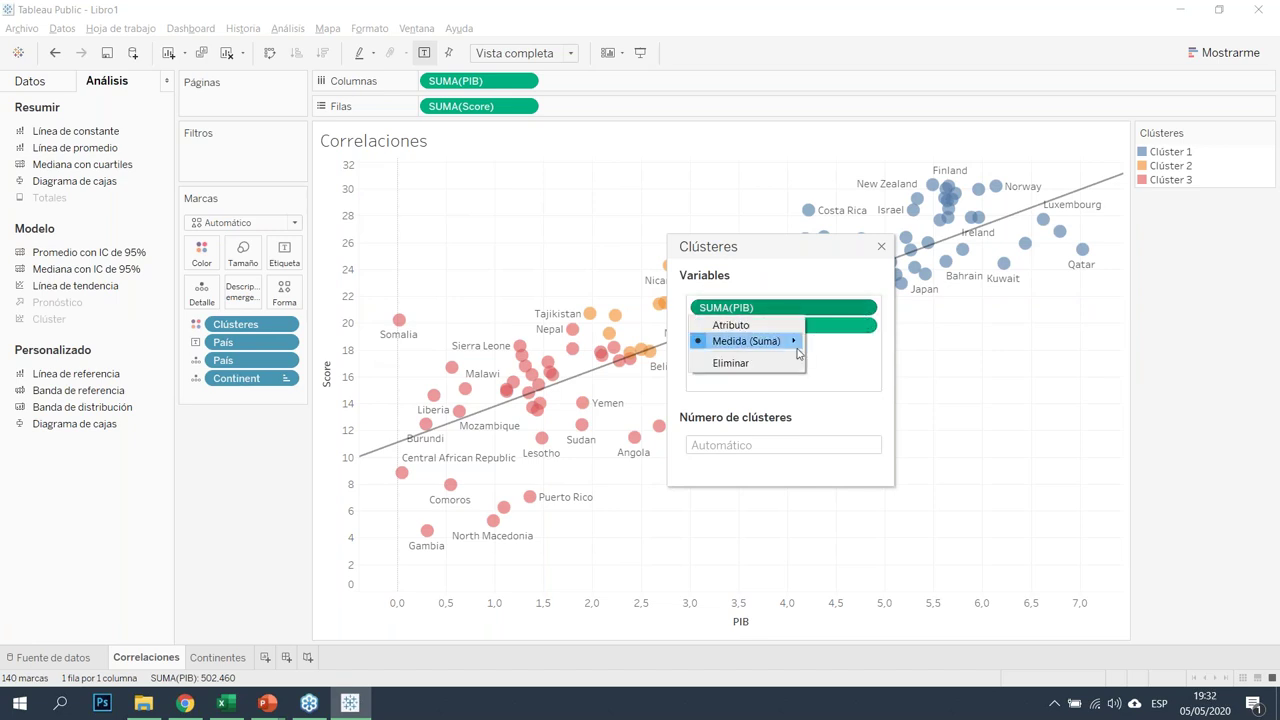
pyautogui.click(781, 364)
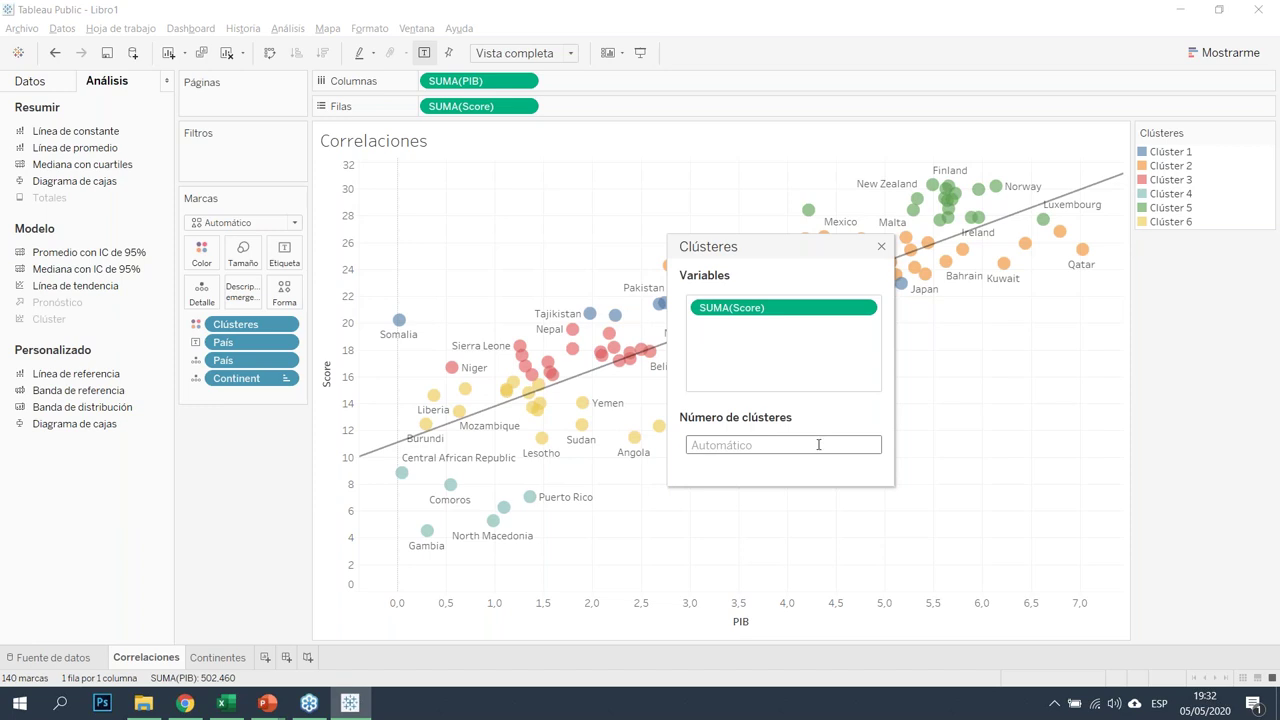
pyautogui.write('3')
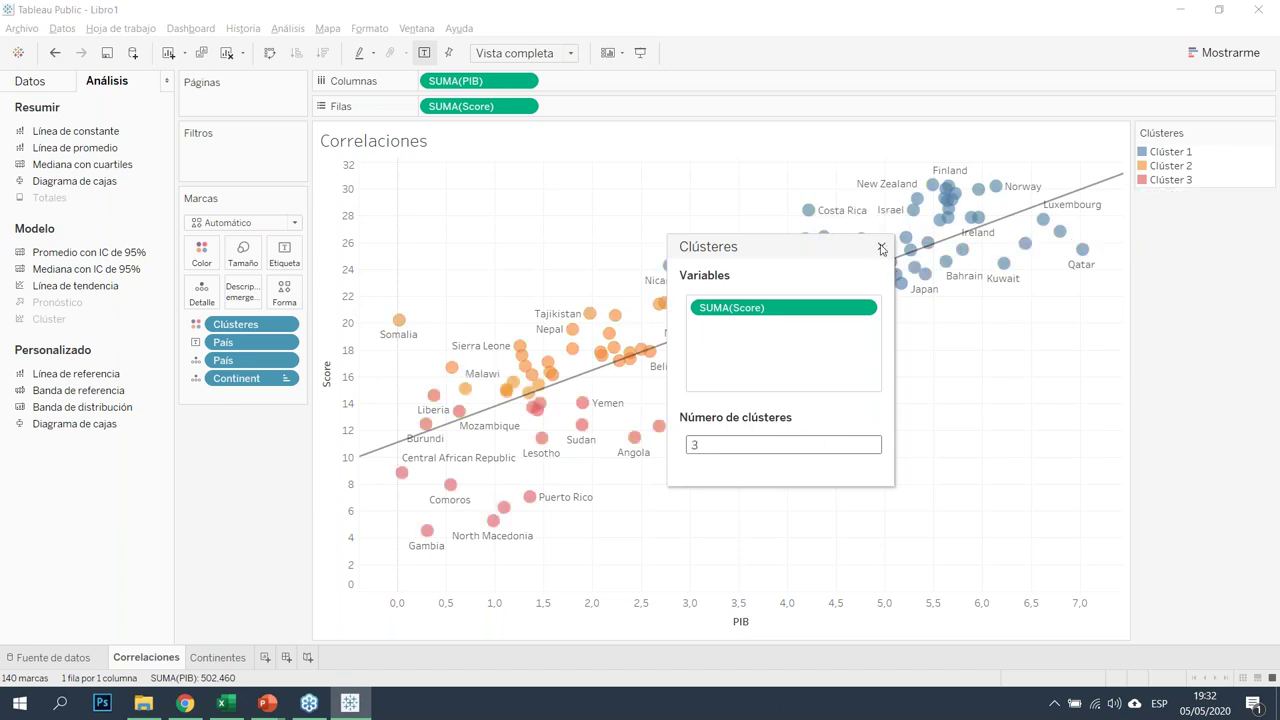
pyautogui.click(881, 247)
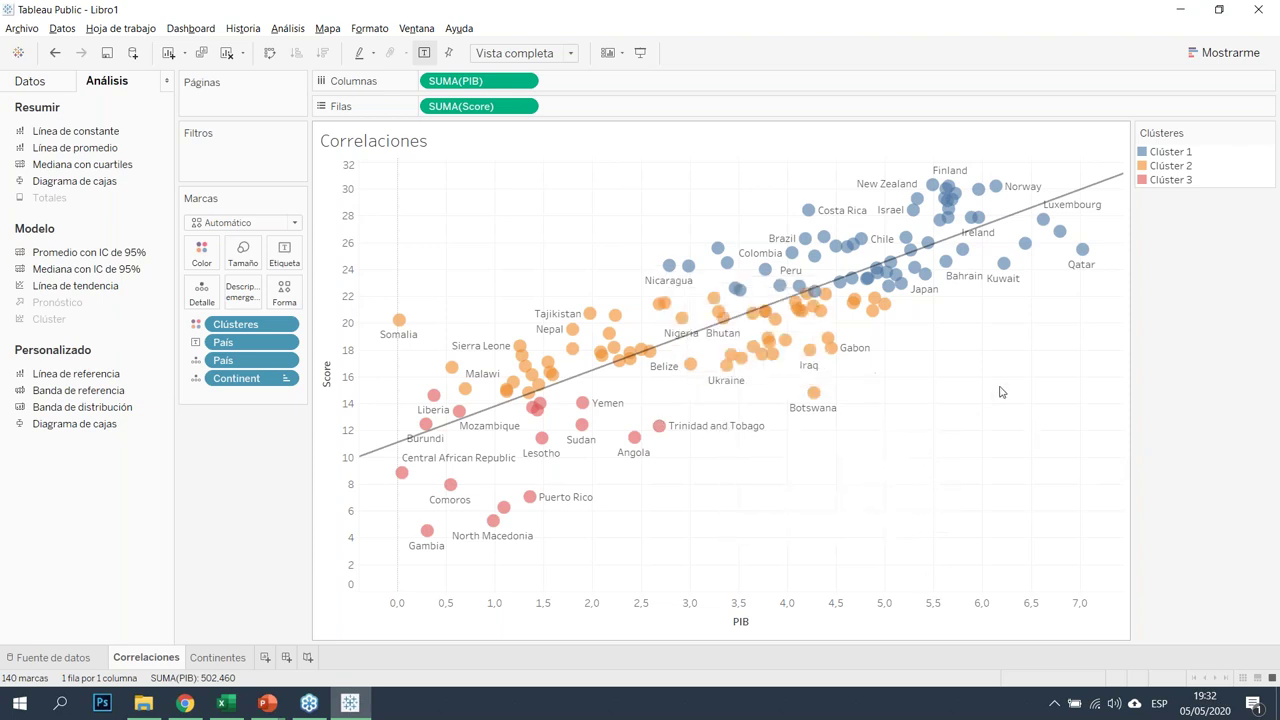
pyautogui.moveTo(893, 312)
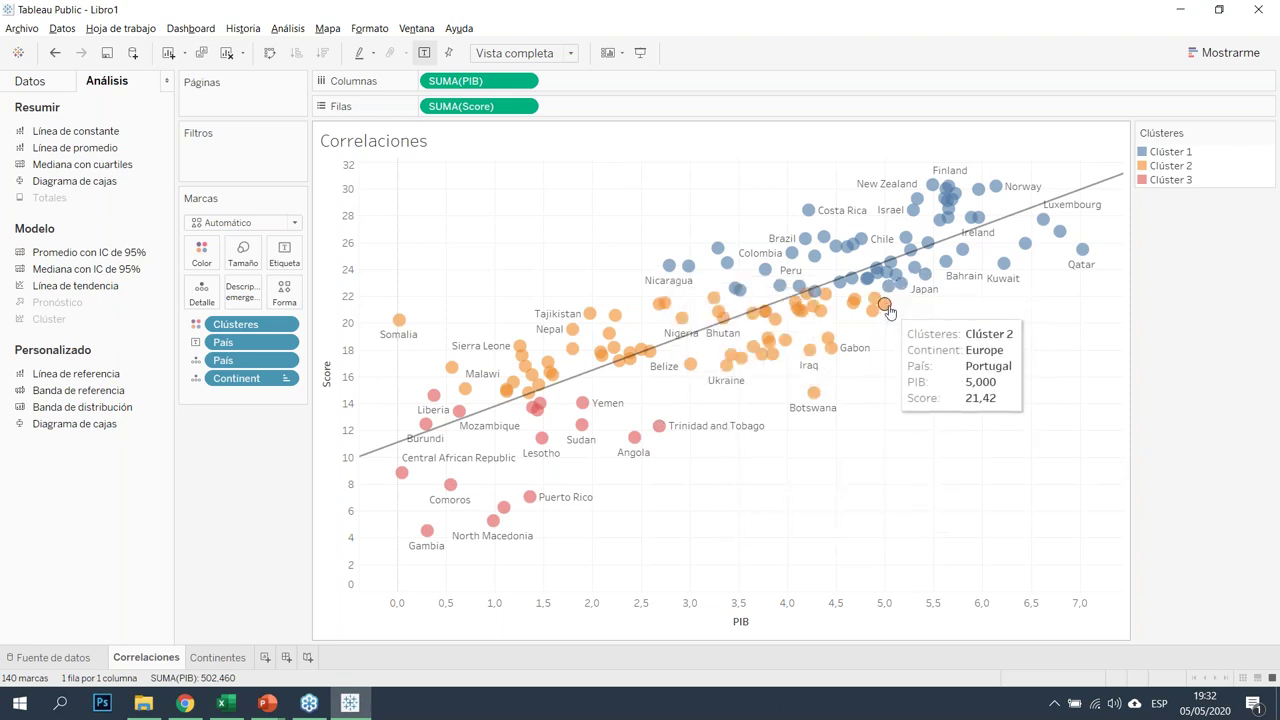
pyautogui.moveTo(916, 198)
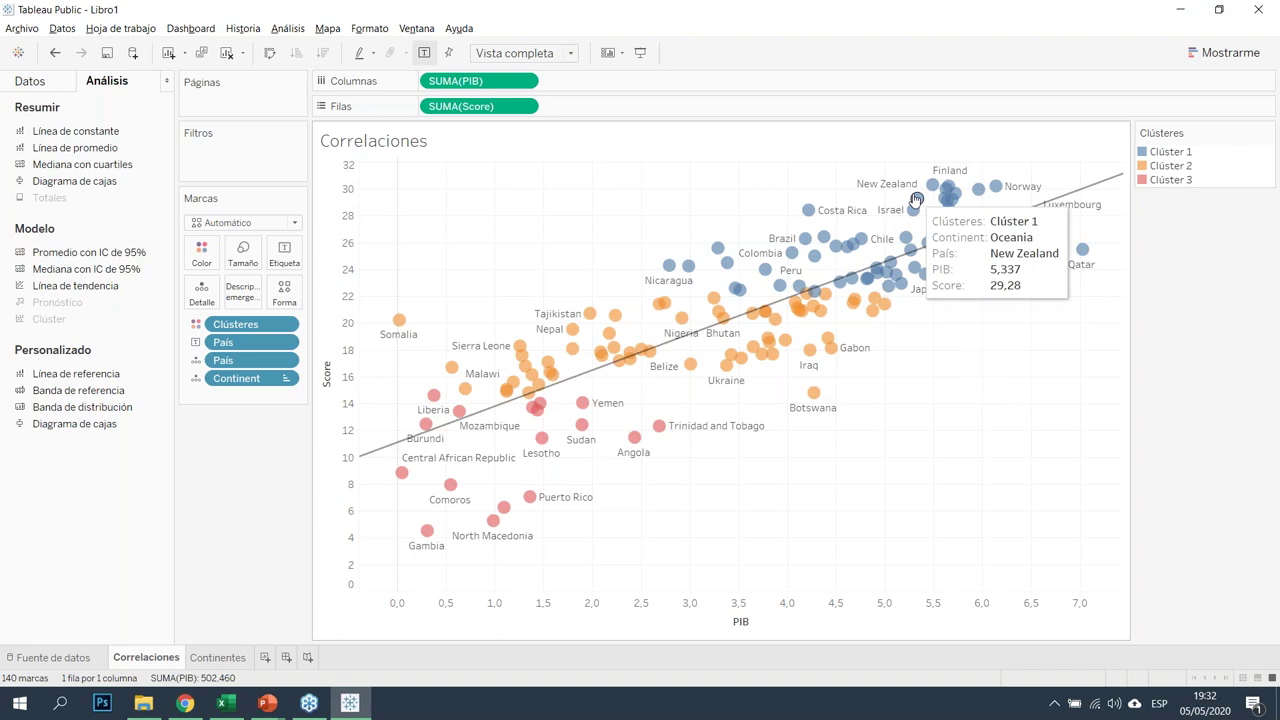
pyautogui.moveTo(828, 214)
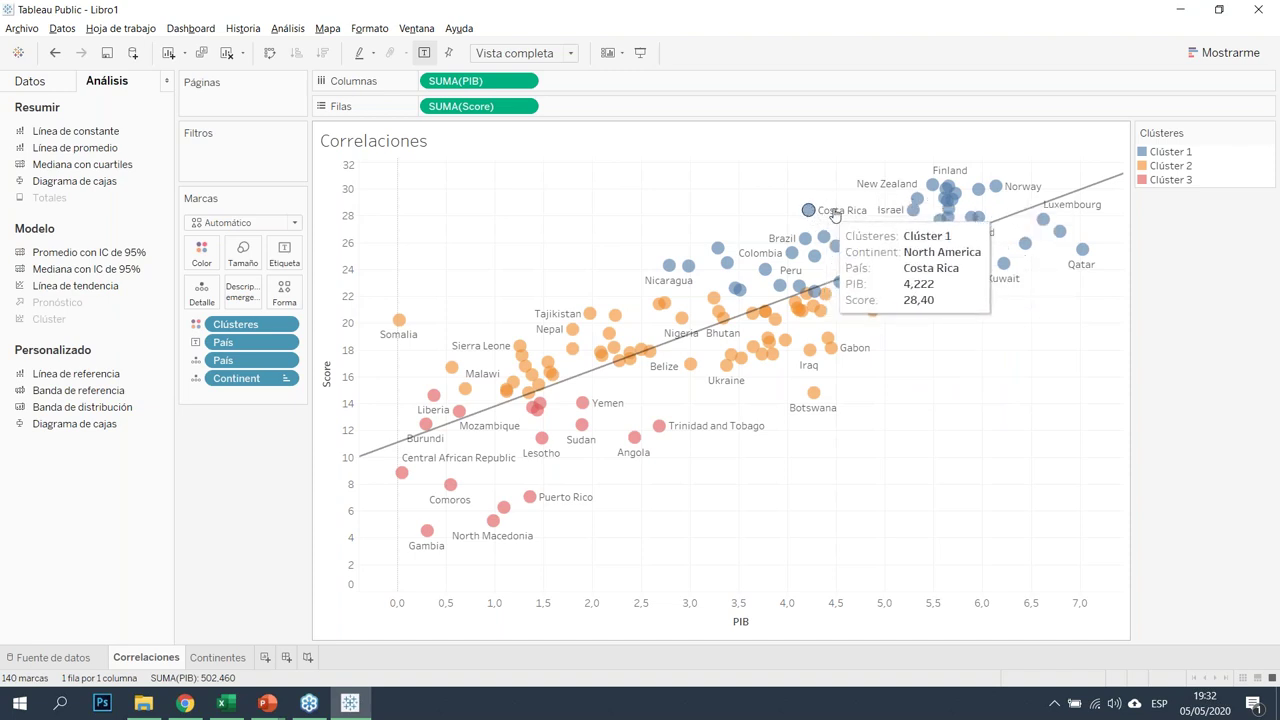
pyautogui.moveTo(829, 341)
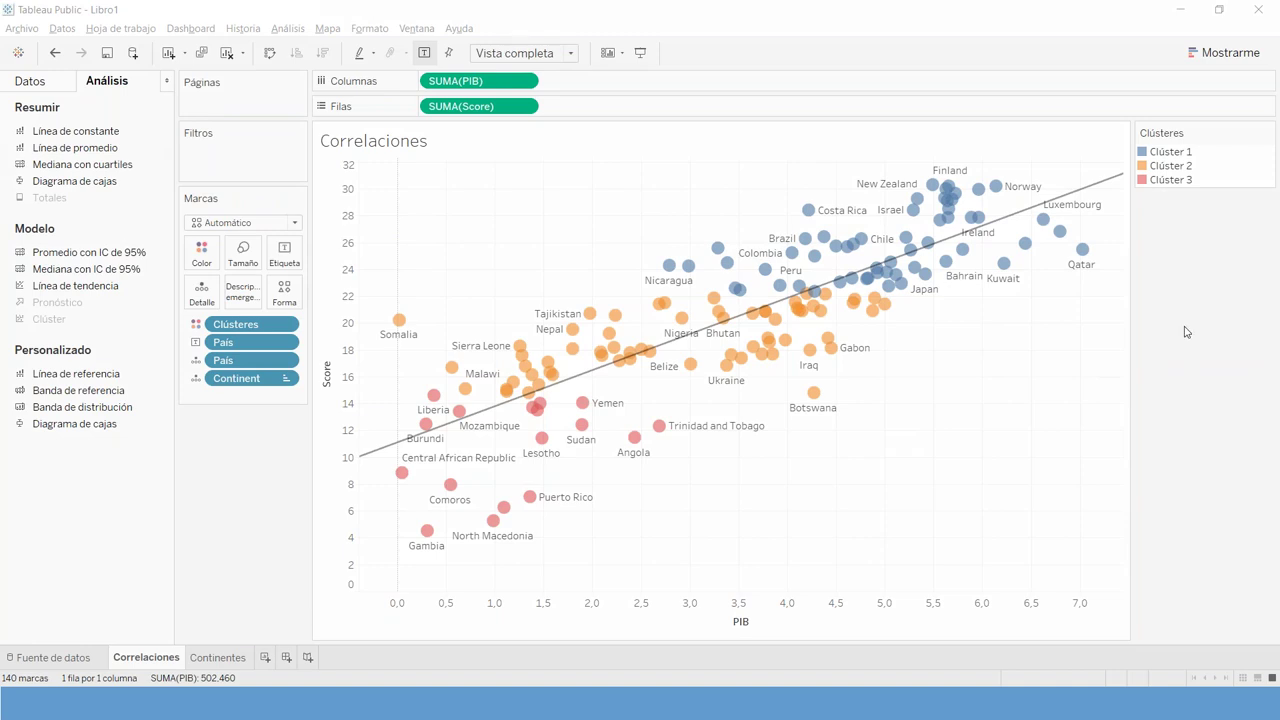
# Filter the scatter plot by Continent, keeping only Africa, Europe and North America
pyautogui.click(30, 81)
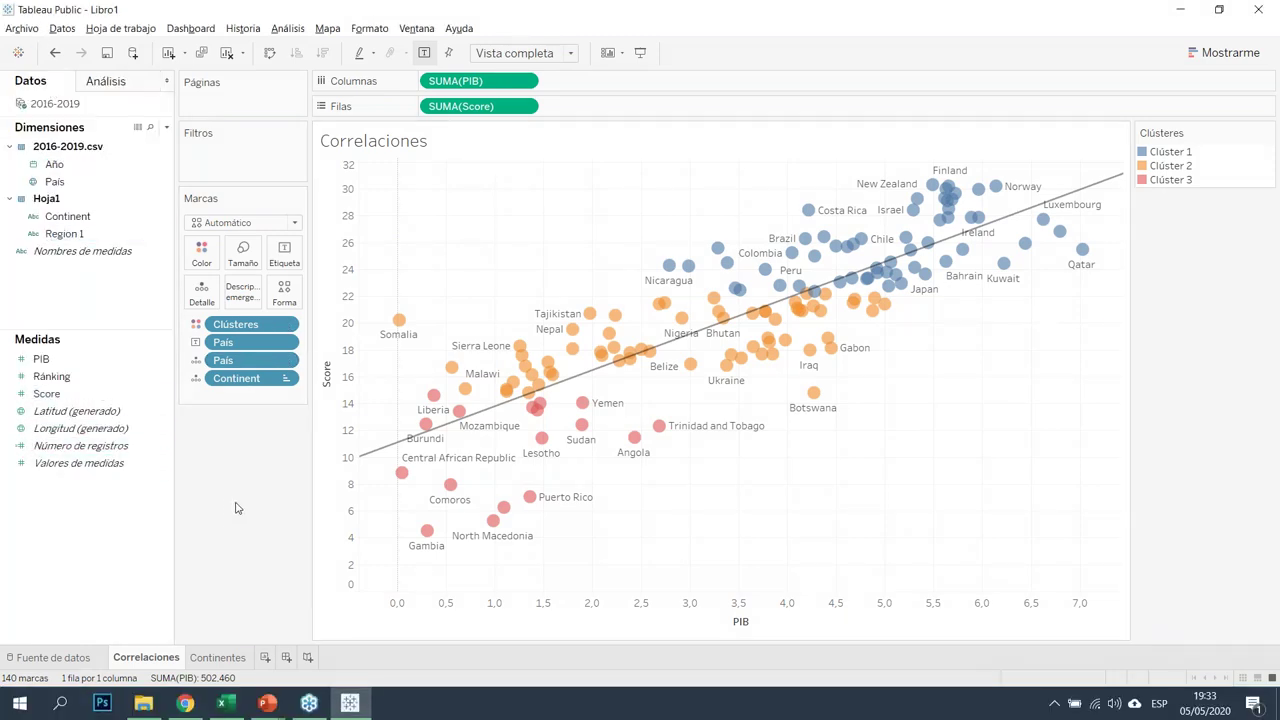
pyautogui.click(77, 218)
pyautogui.moveTo(77, 218); pyautogui.dragTo(205, 162)
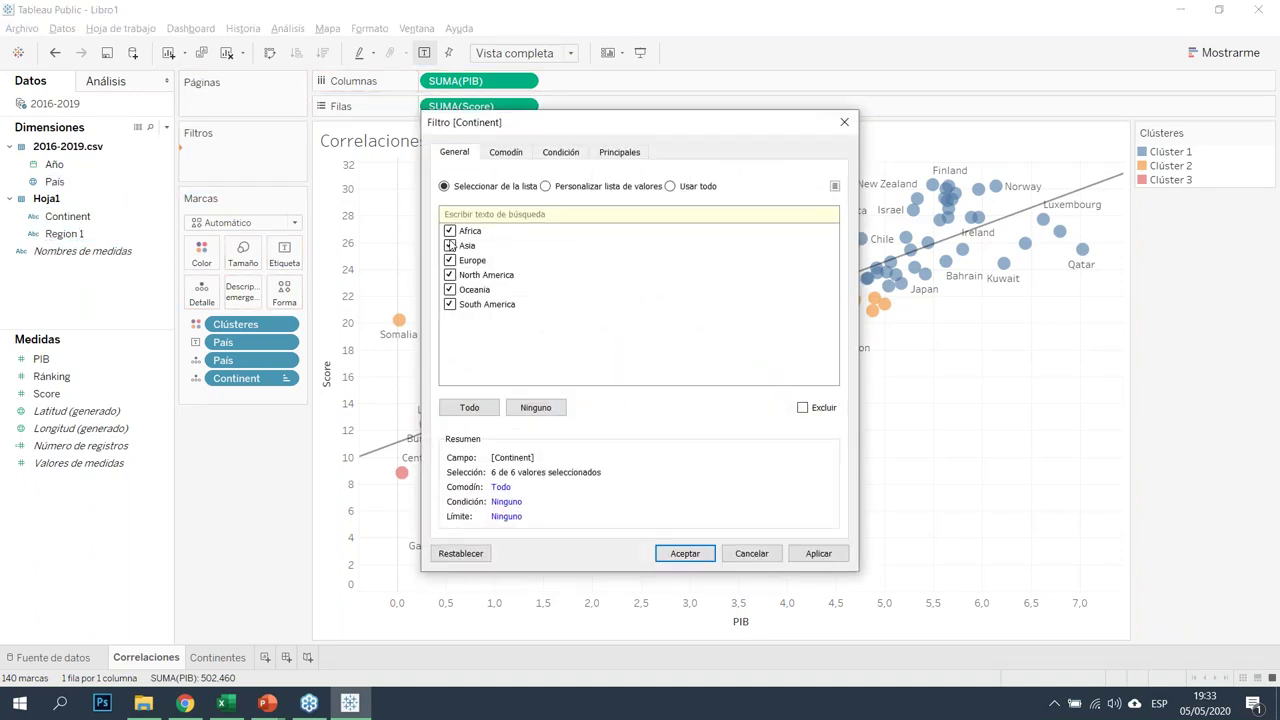
pyautogui.click(450, 289)
pyautogui.click(678, 552)
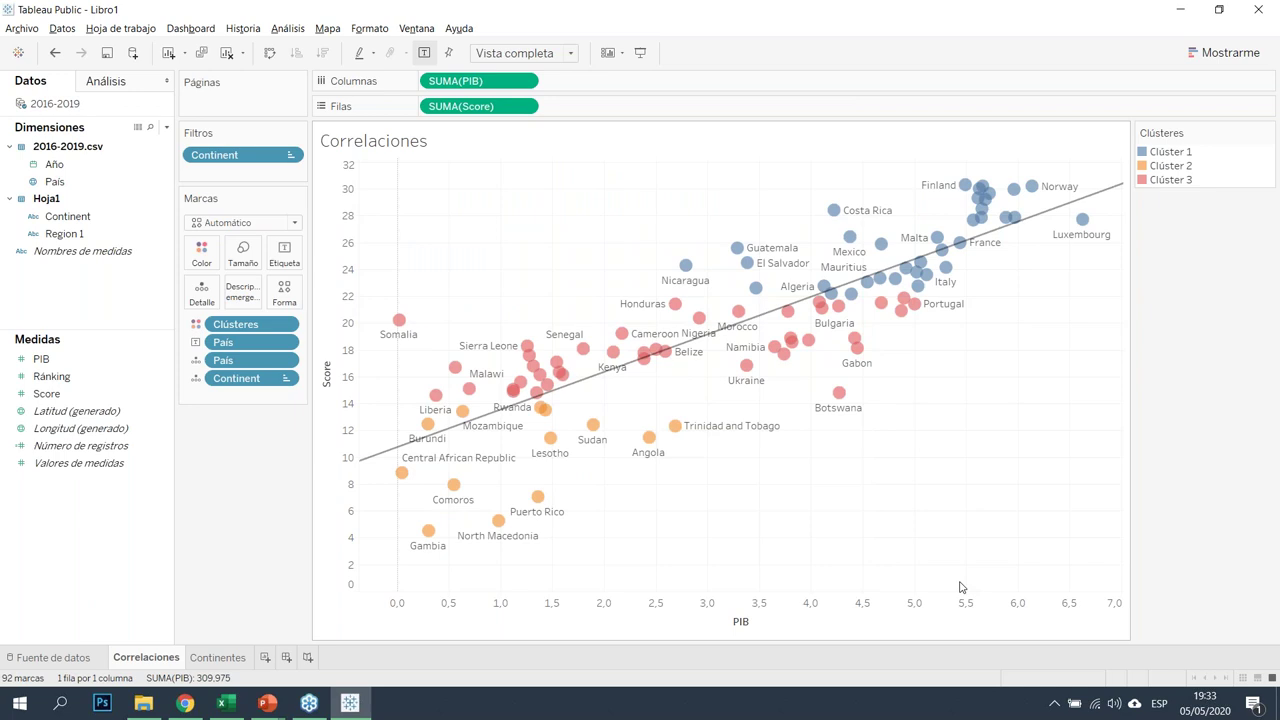
# Replace the scatter plot's Continent filter with a Region 1 filter that keeps only four regions
pyautogui.moveTo(240, 155)
pyautogui.mouseDown()
pyautogui.moveTo(258, 462)
pyautogui.moveTo(110, 232)
pyautogui.moveTo(200, 200)
pyautogui.moveTo(240, 150)
pyautogui.mouseUp()
pyautogui.click(473, 405)
pyautogui.click(535, 407)
pyautogui.click(449, 245)
pyautogui.click(449, 260)
pyautogui.click(449, 275)
pyautogui.click(450, 289)
pyautogui.click(679, 558)
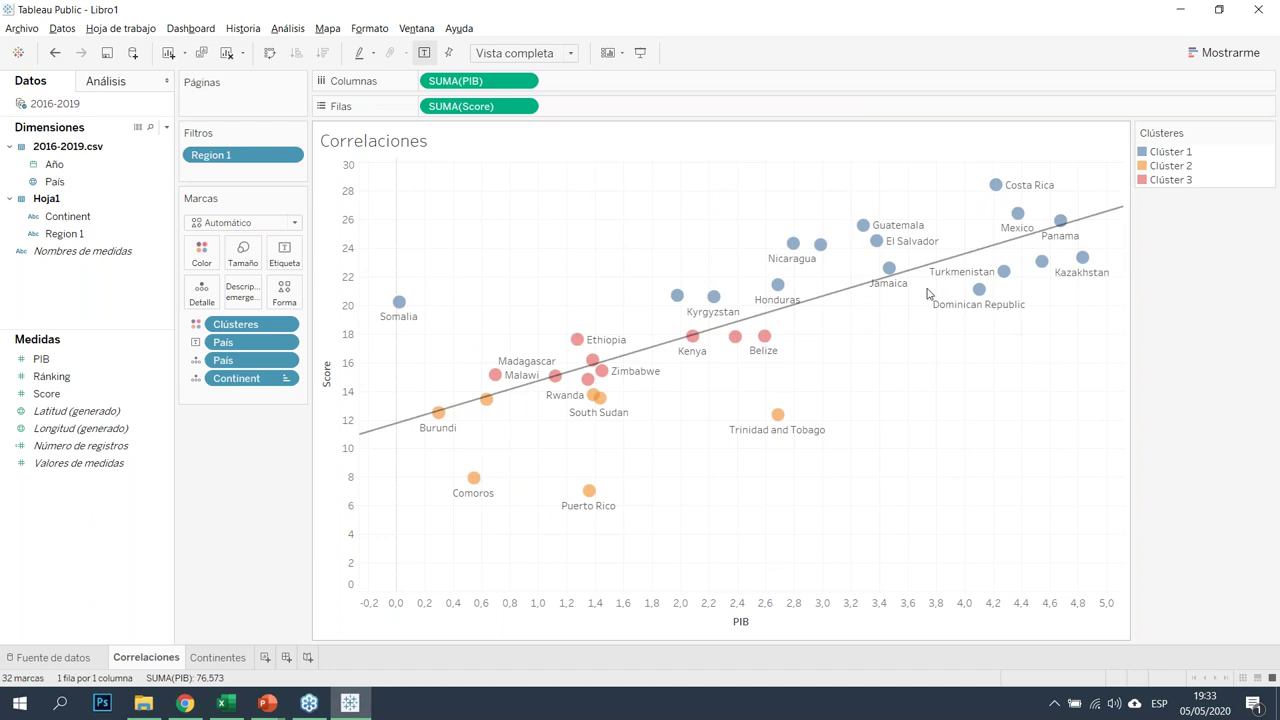
# Highlight each of the three clusters in turn to compare its points and trend line, and remove the Region 1 filter
pyautogui.click(1170, 151)
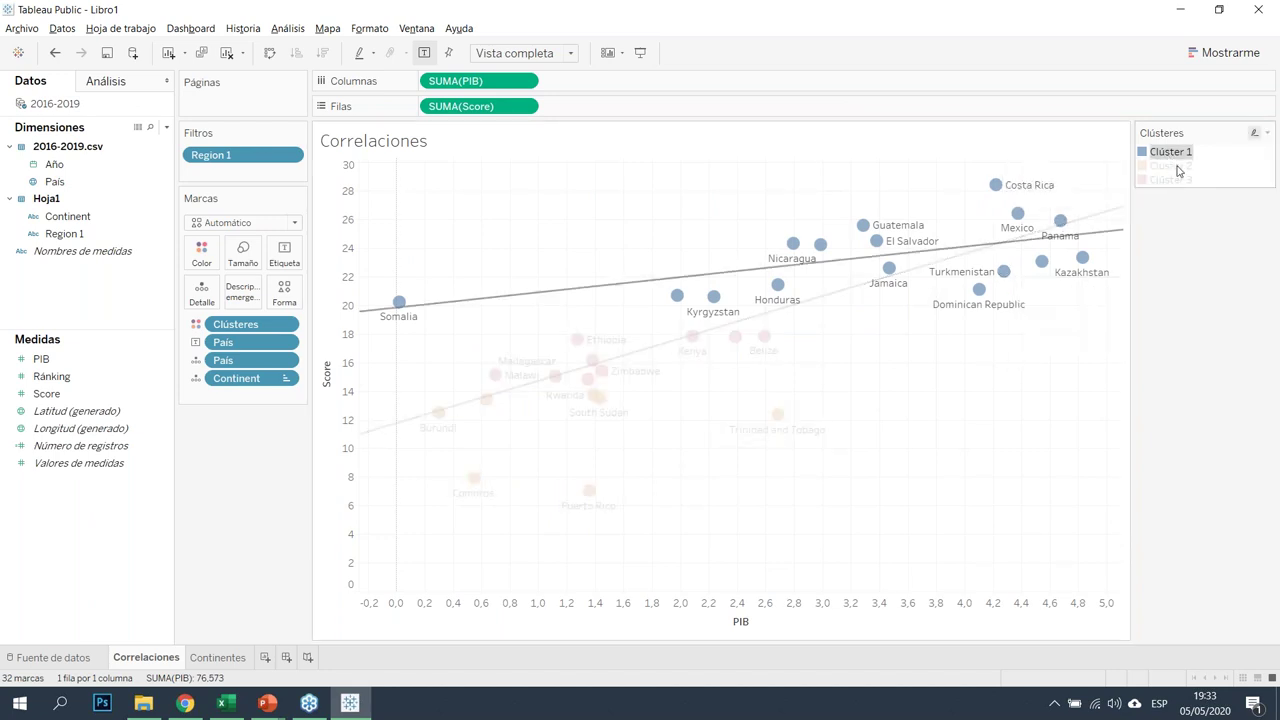
pyautogui.click(1177, 166)
pyautogui.click(1175, 180)
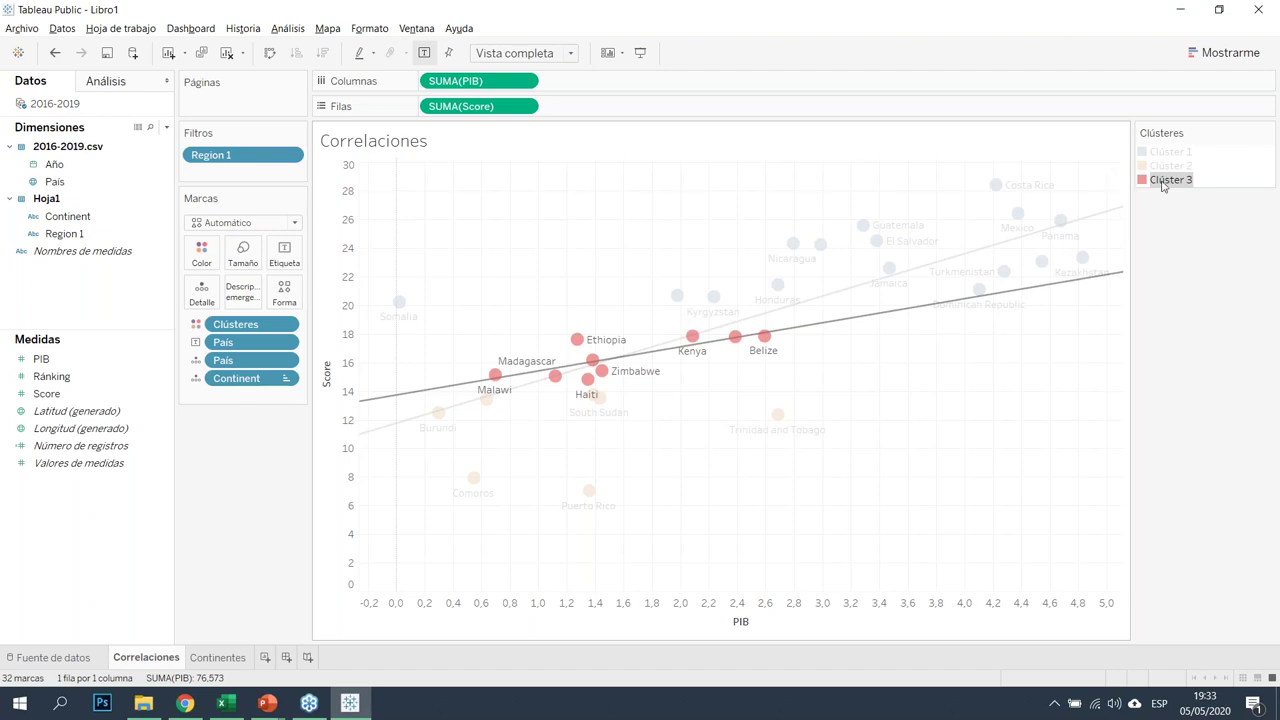
pyautogui.click(1168, 165)
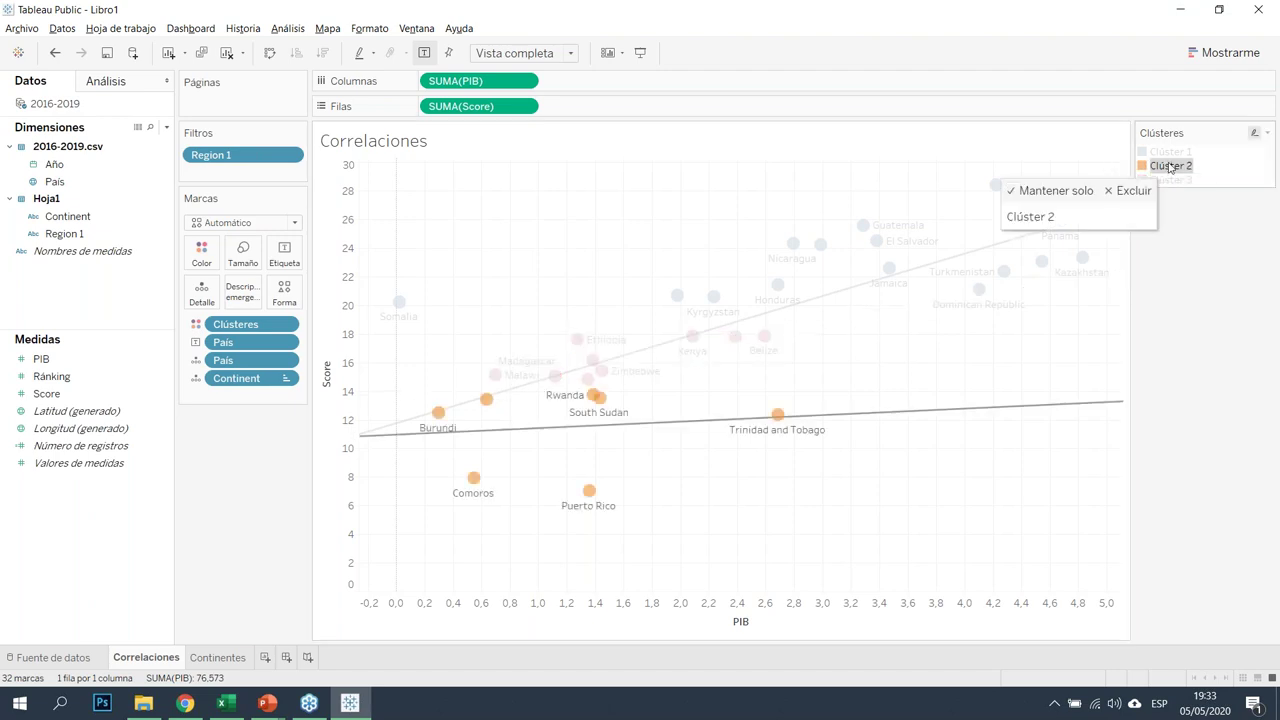
pyautogui.click(1168, 165)
pyautogui.moveTo(238, 165); pyautogui.dragTo(254, 449)
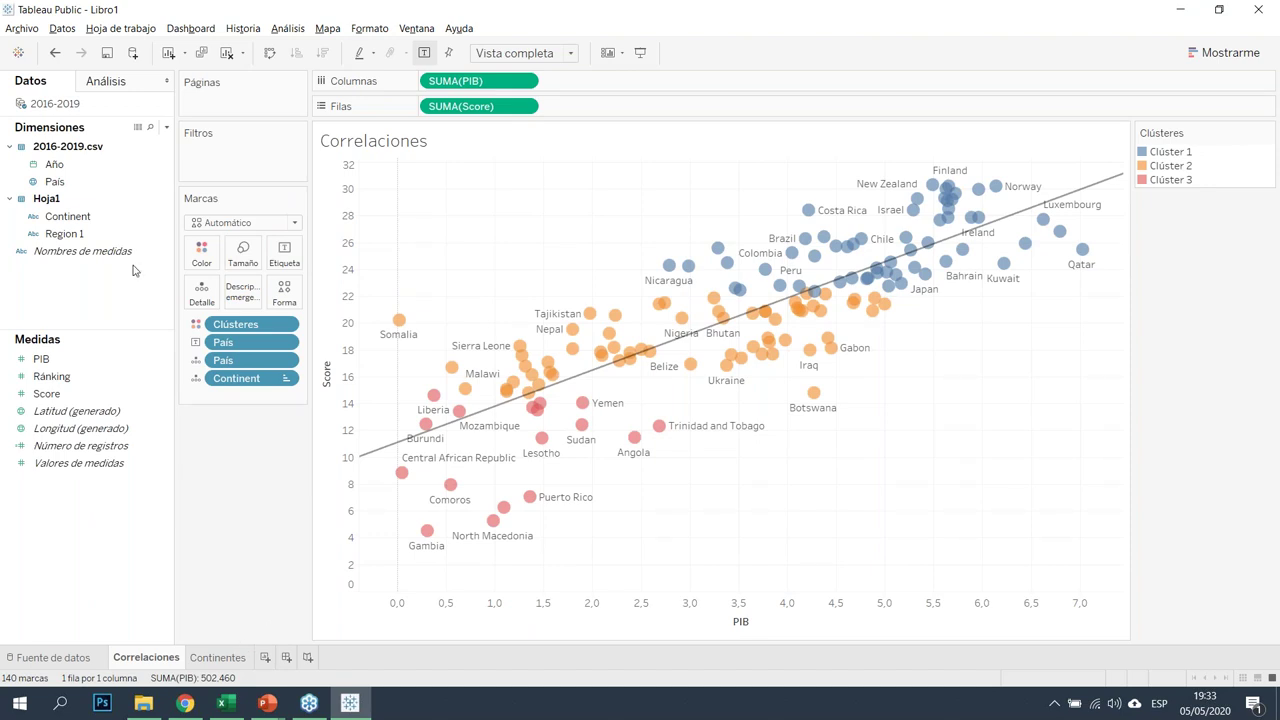
pyautogui.click(79, 170)
# Create a new worksheet with Continent in the rows, Año in the columns and Score added to the marks
pyautogui.click(263, 657)
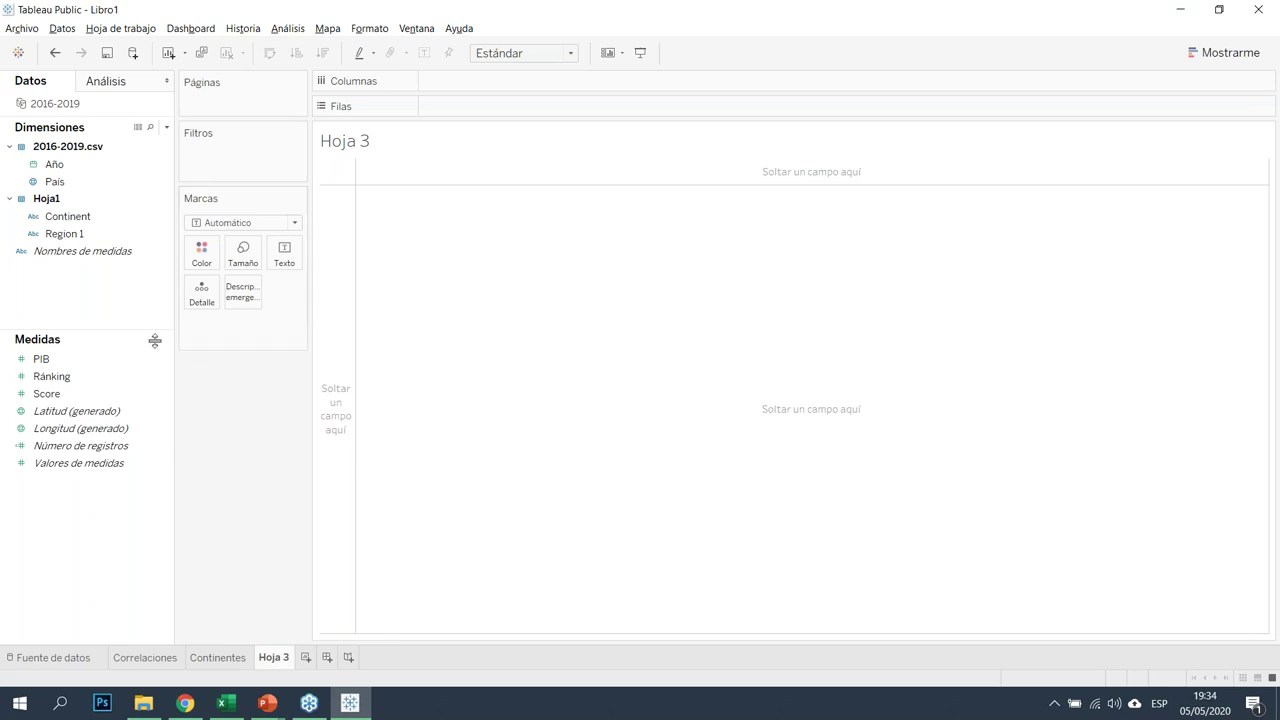
pyautogui.moveTo(106, 216); pyautogui.dragTo(505, 103)
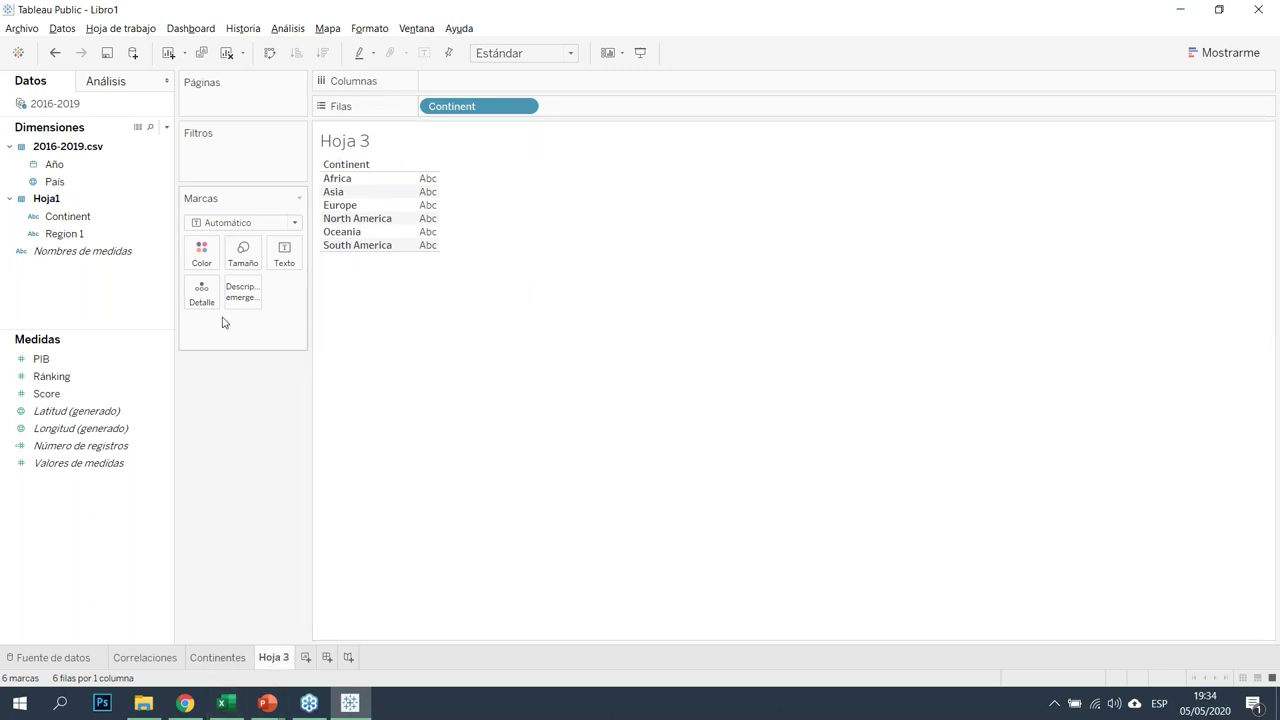
pyautogui.moveTo(113, 169); pyautogui.dragTo(528, 78)
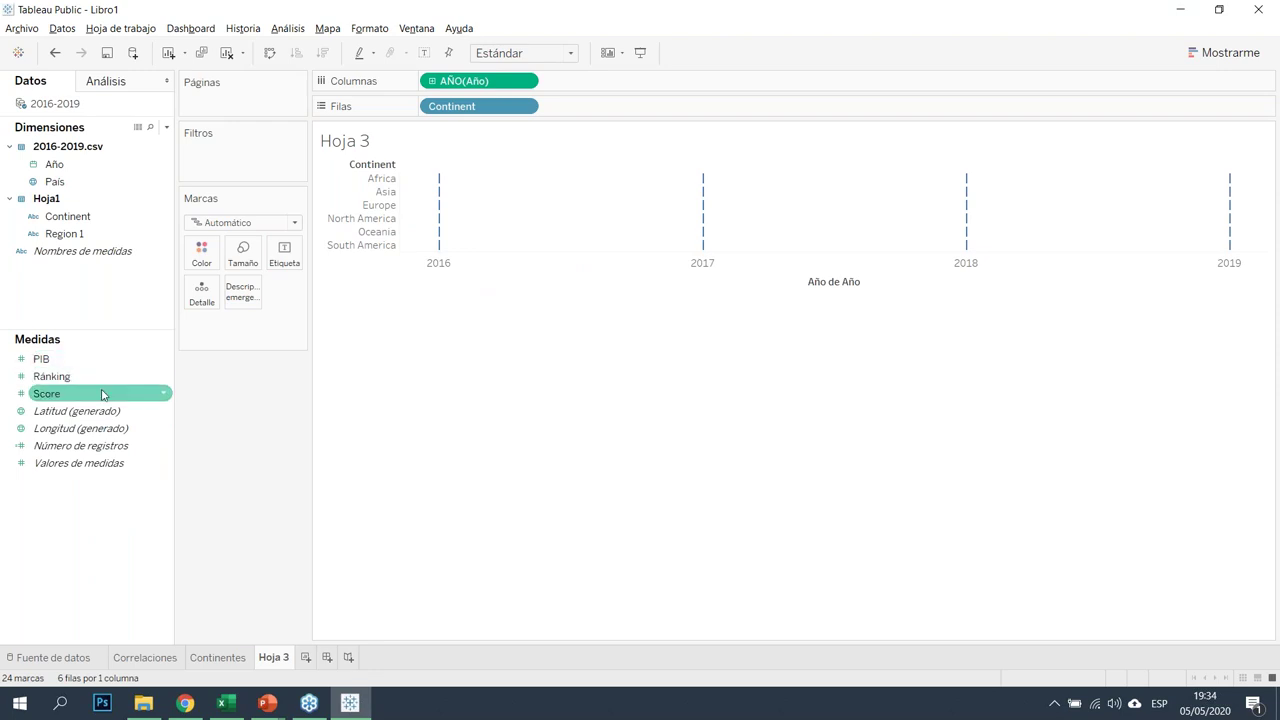
pyautogui.moveTo(102, 393); pyautogui.dragTo(530, 320)
pyautogui.moveTo(80, 394); pyautogui.dragTo(249, 338)
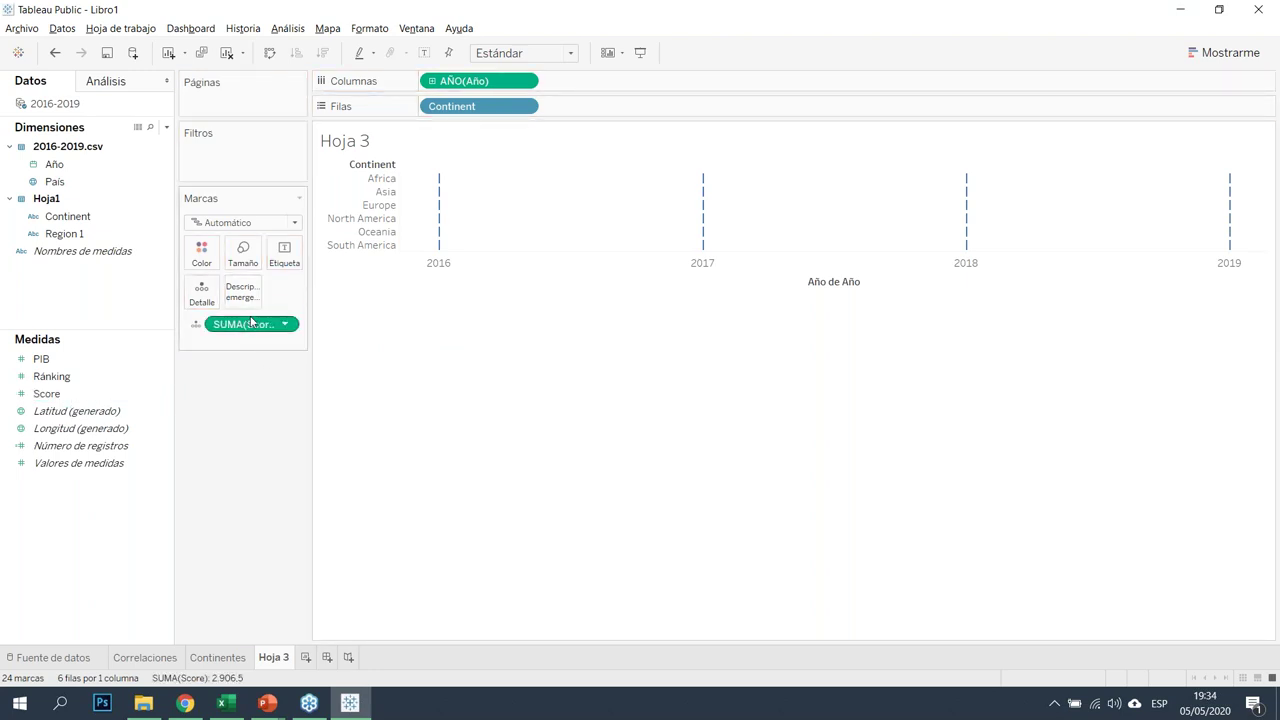
# Set the mark type to Línea and fit the chart to Vista completa
pyautogui.click(290, 222)
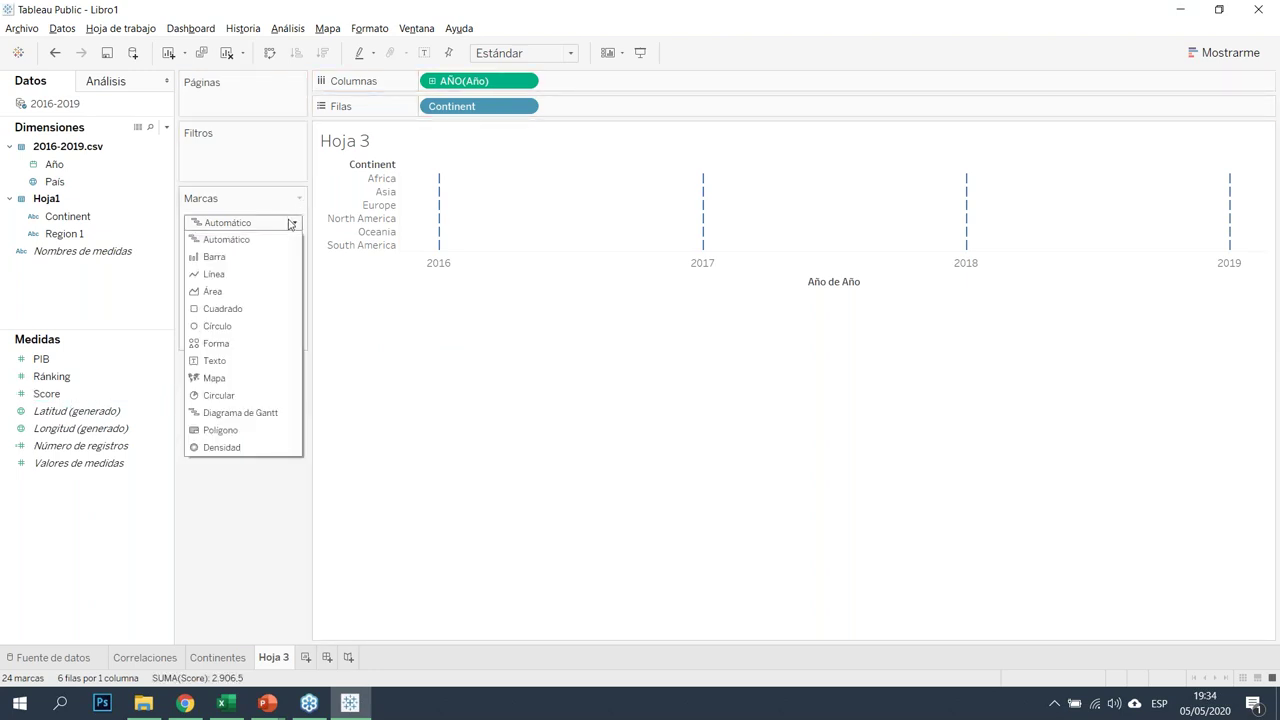
pyautogui.click(213, 274)
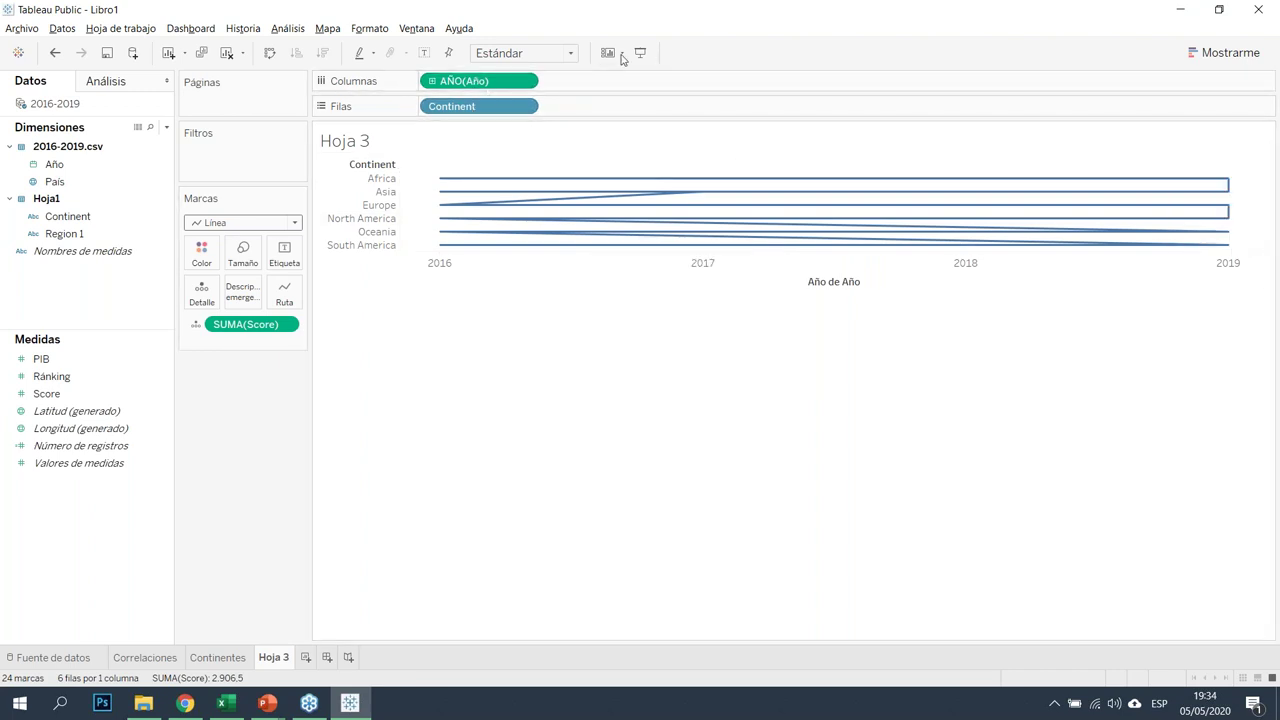
pyautogui.click(573, 53)
pyautogui.click(510, 114)
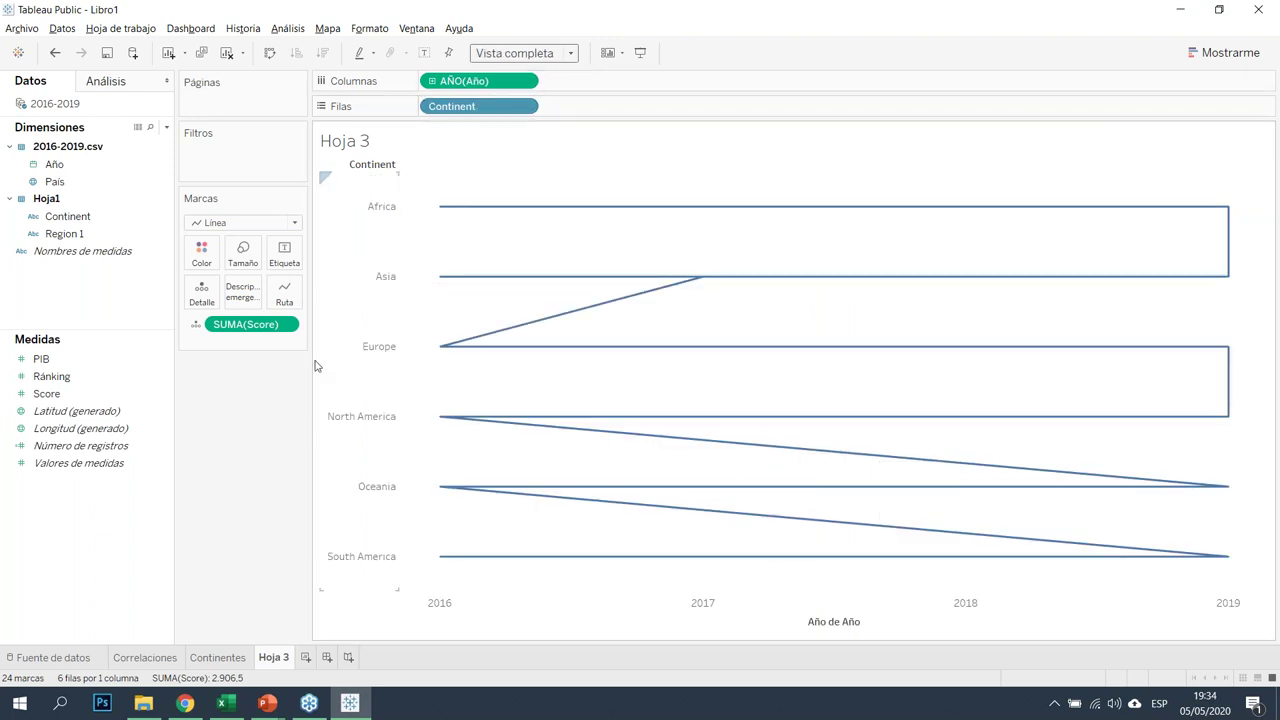
# Aggregate Score as an average and place it in the columns instead of Año
pyautogui.click(284, 324)
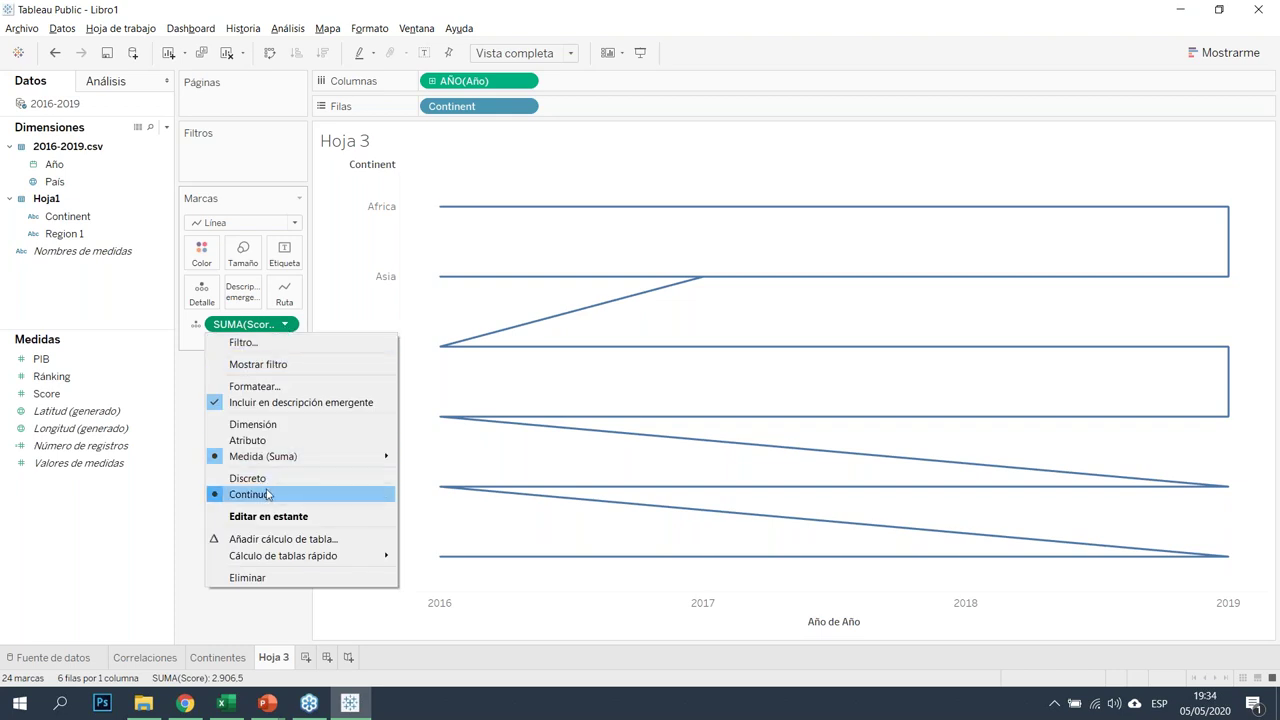
pyautogui.moveTo(345, 458)
pyautogui.click(424, 476)
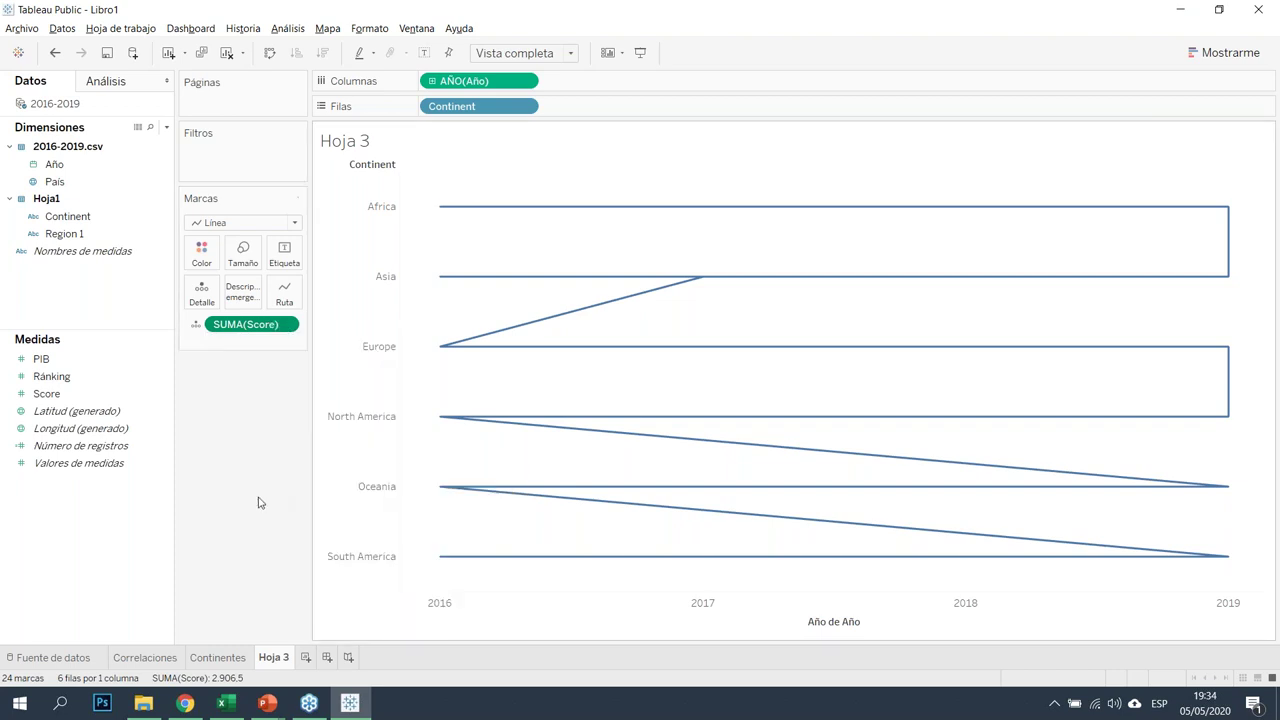
pyautogui.click(299, 228)
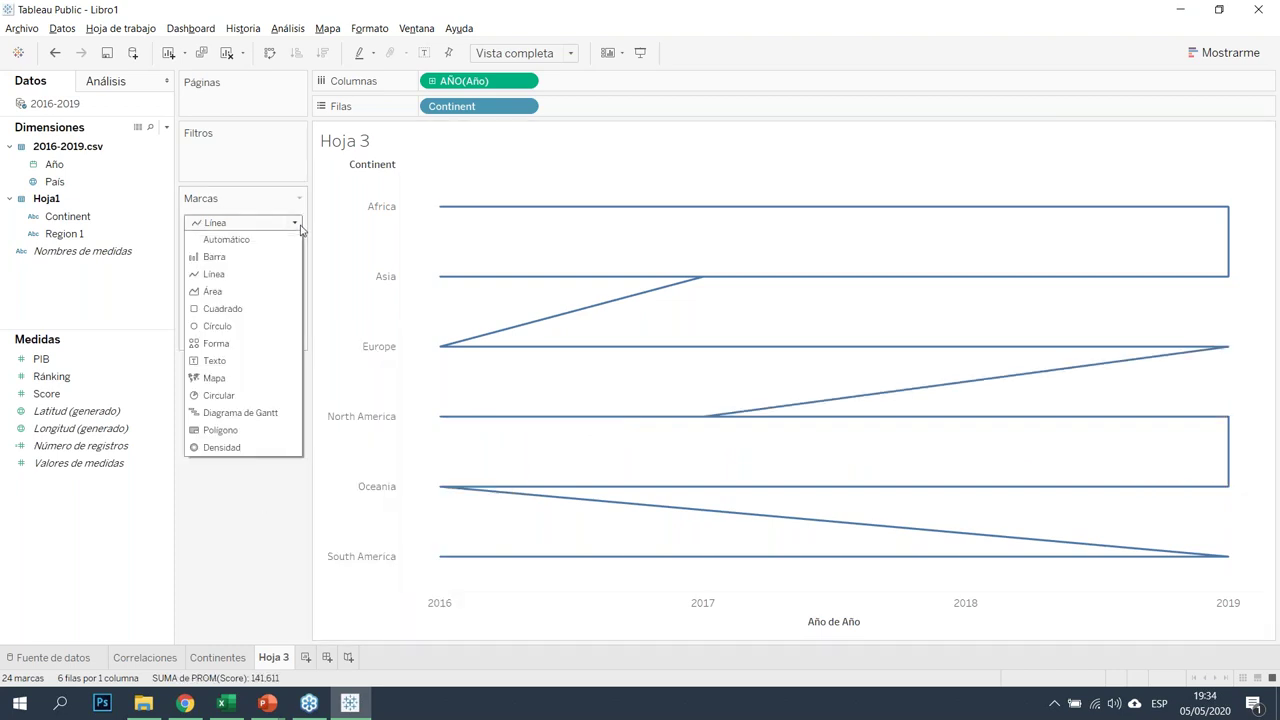
pyautogui.click(1222, 52)
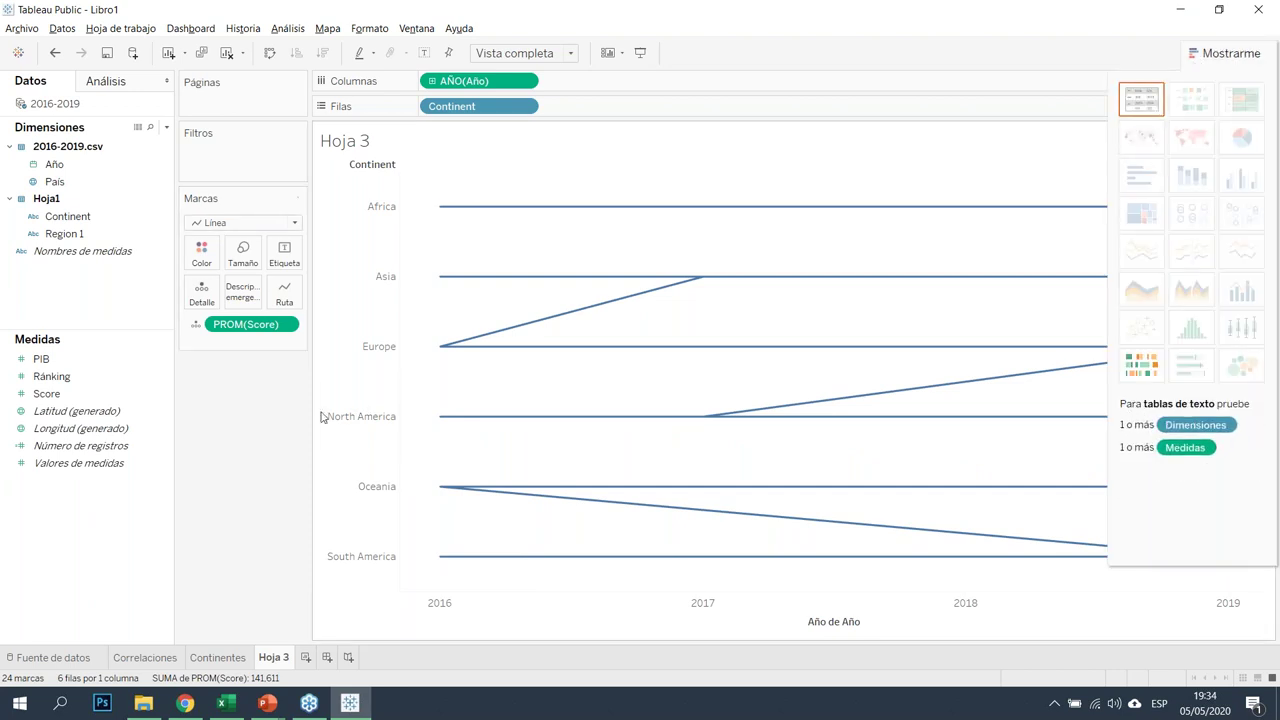
pyautogui.moveTo(253, 337); pyautogui.dragTo(495, 80)
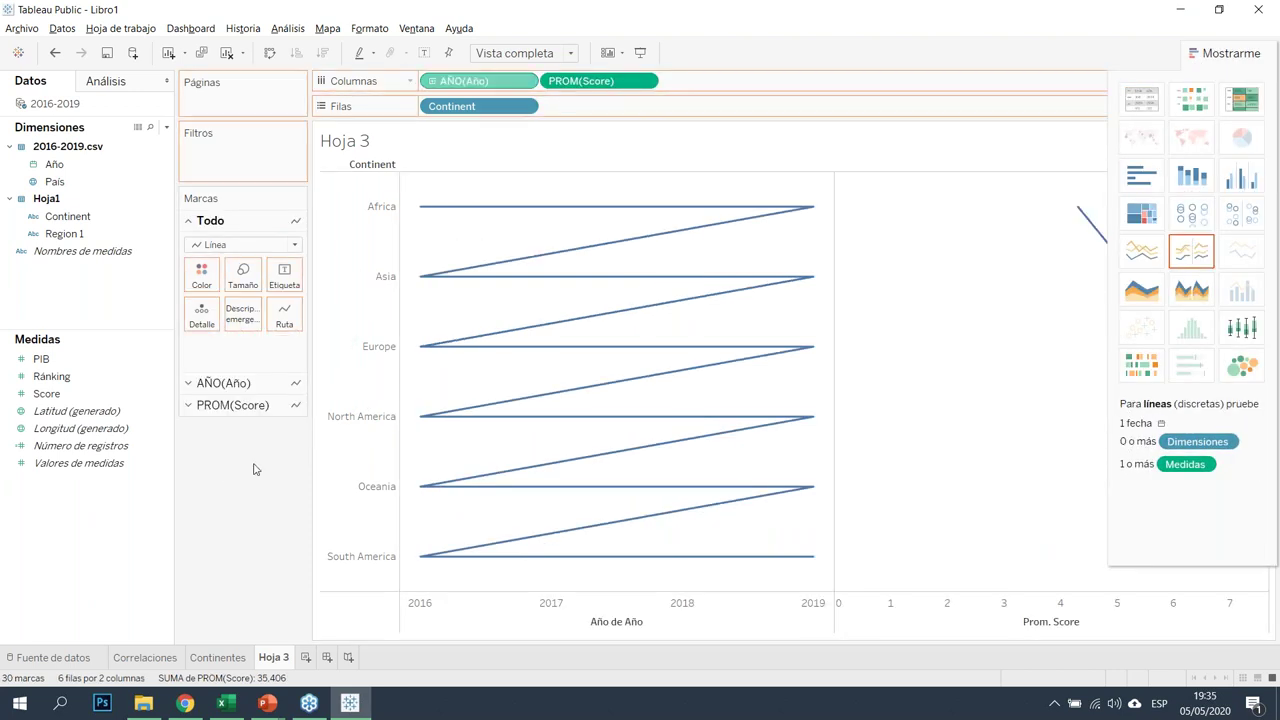
pyautogui.press('Delete')
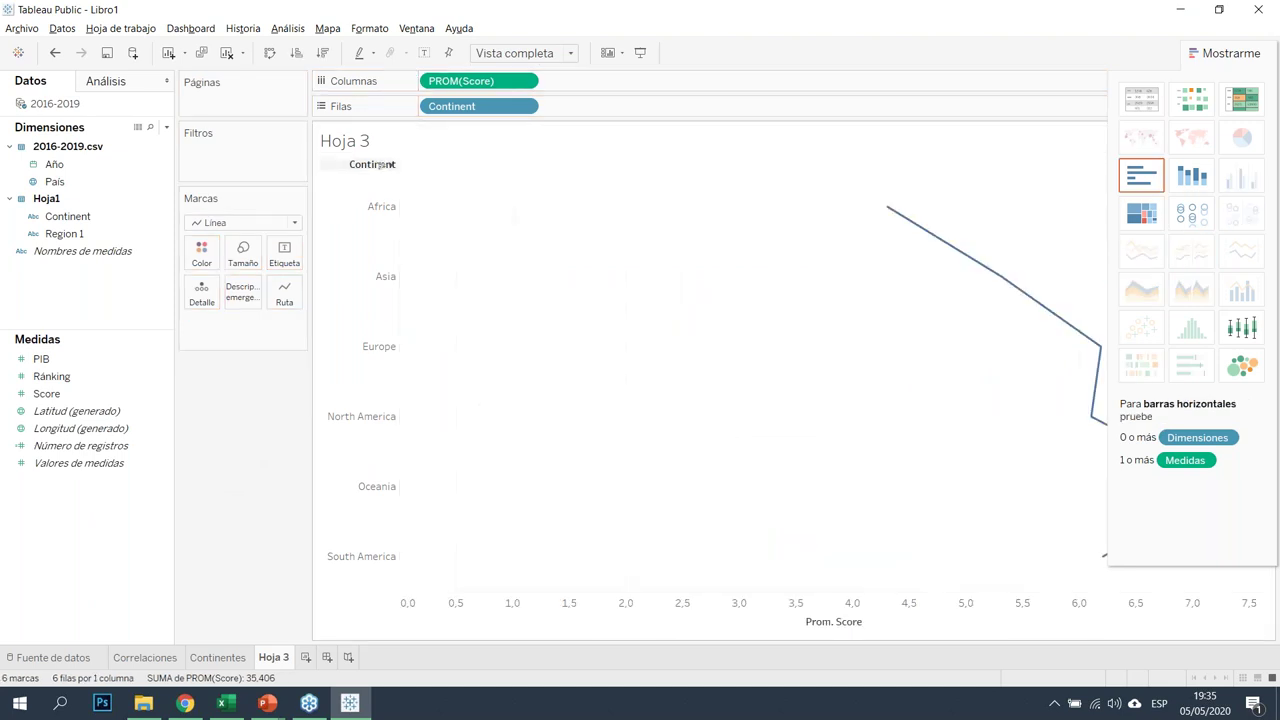
# Add Continent to the marks as detail and put País in the columns in place of the average Score
pyautogui.moveTo(55, 230); pyautogui.dragTo(200, 292)
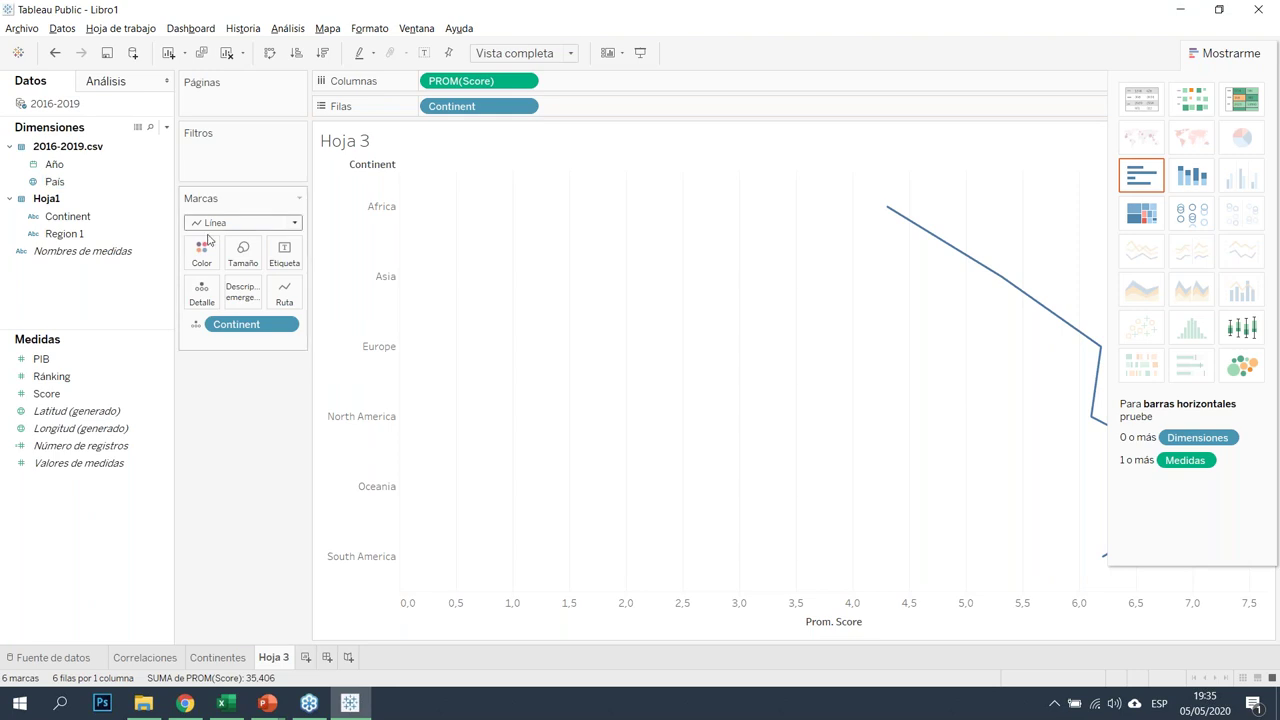
pyautogui.moveTo(55, 181); pyautogui.dragTo(440, 90)
pyautogui.moveTo(519, 116); pyautogui.dragTo(505, 150)
pyautogui.moveTo(598, 81); pyautogui.dragTo(235, 320)
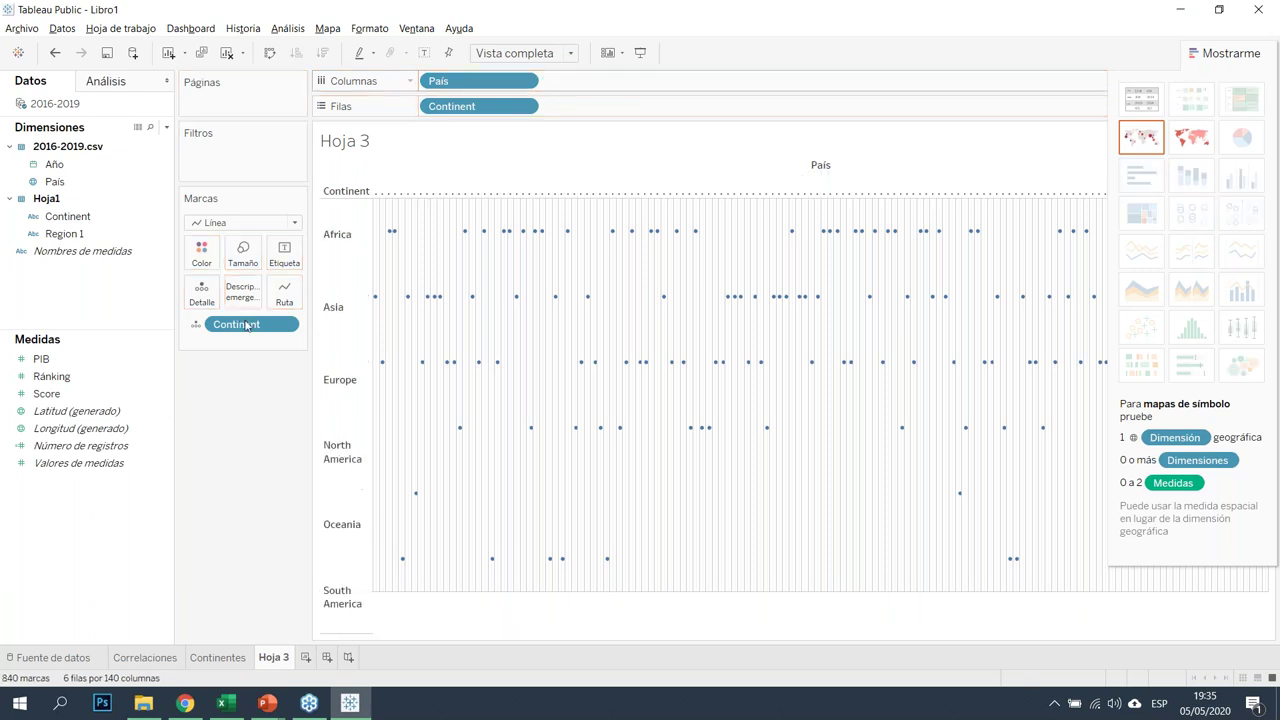
# Return to the Correlaciones sheet, close the chart suggestions and split the scatter plot into pages by year of Año
pyautogui.click(210, 657)
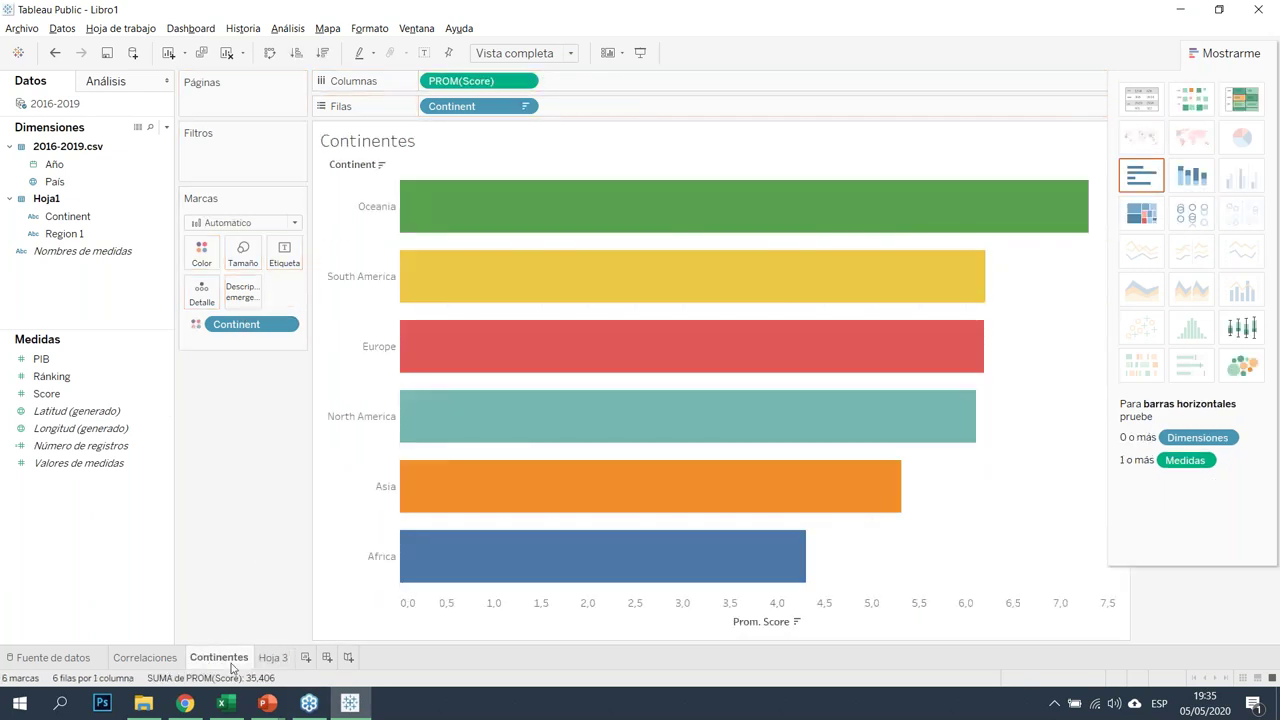
pyautogui.click(145, 657)
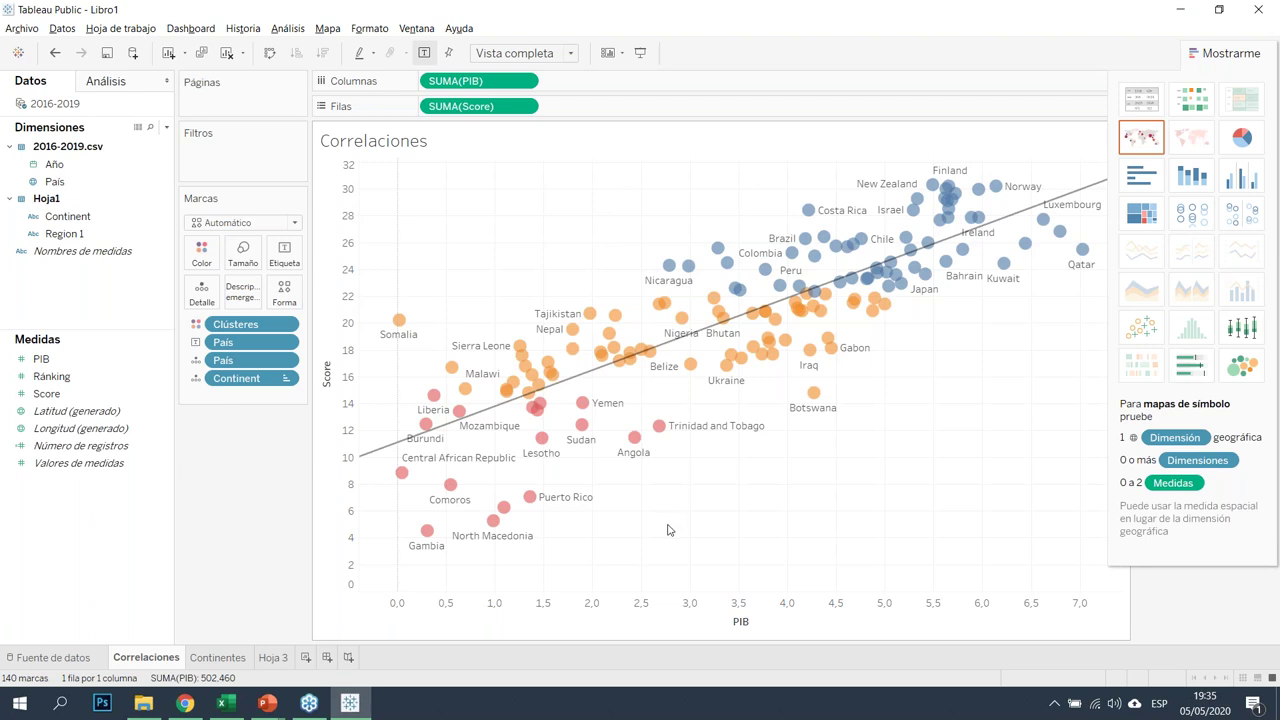
pyautogui.click(1228, 56)
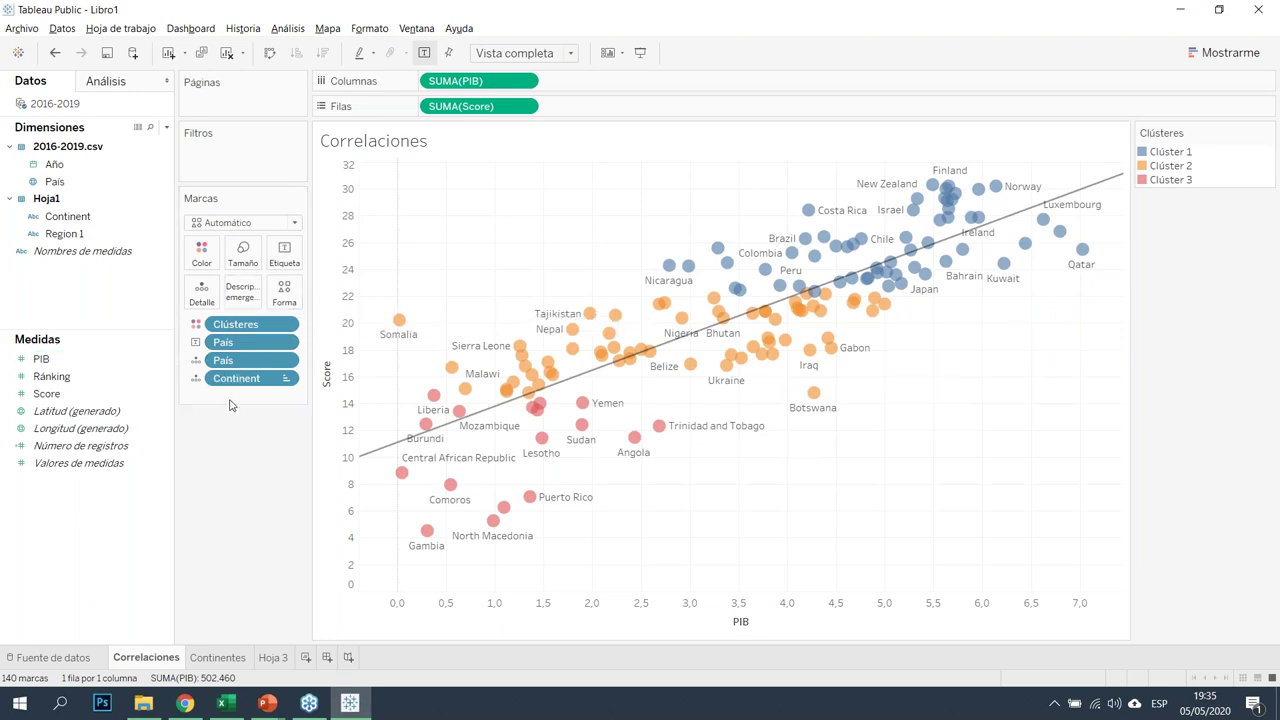
pyautogui.moveTo(73, 168); pyautogui.dragTo(235, 103)
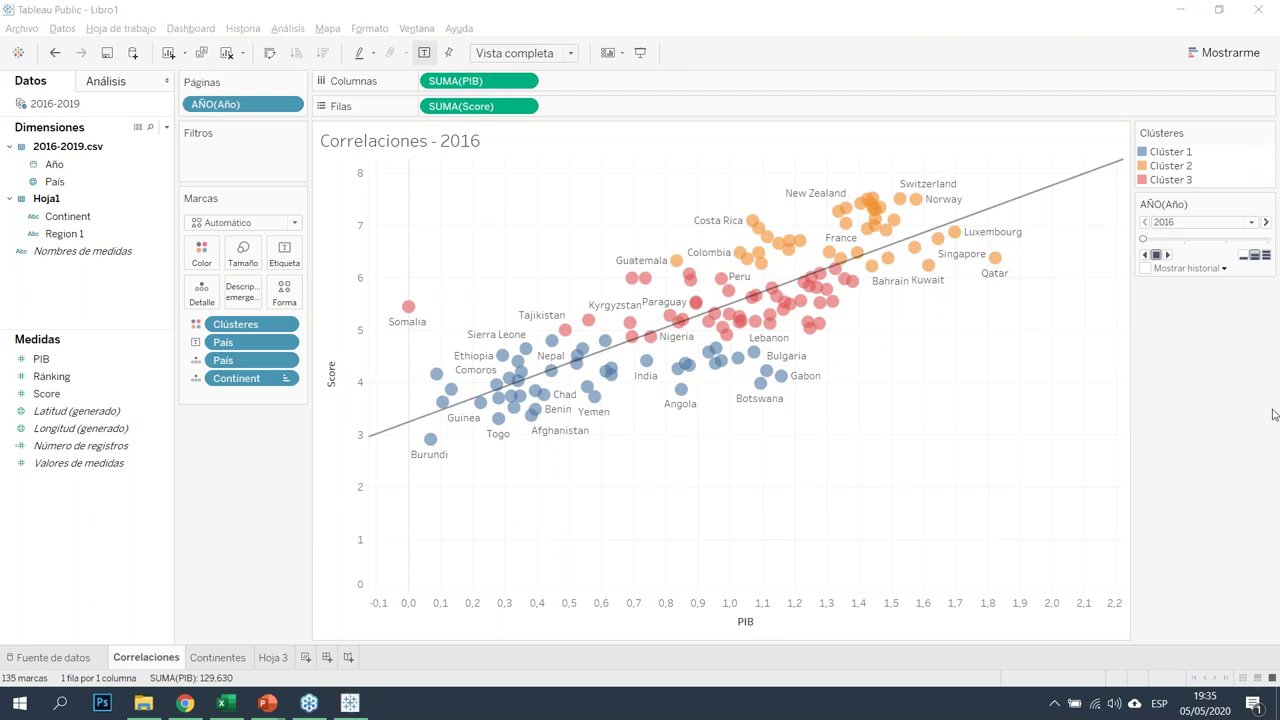
pyautogui.click(1212, 352)
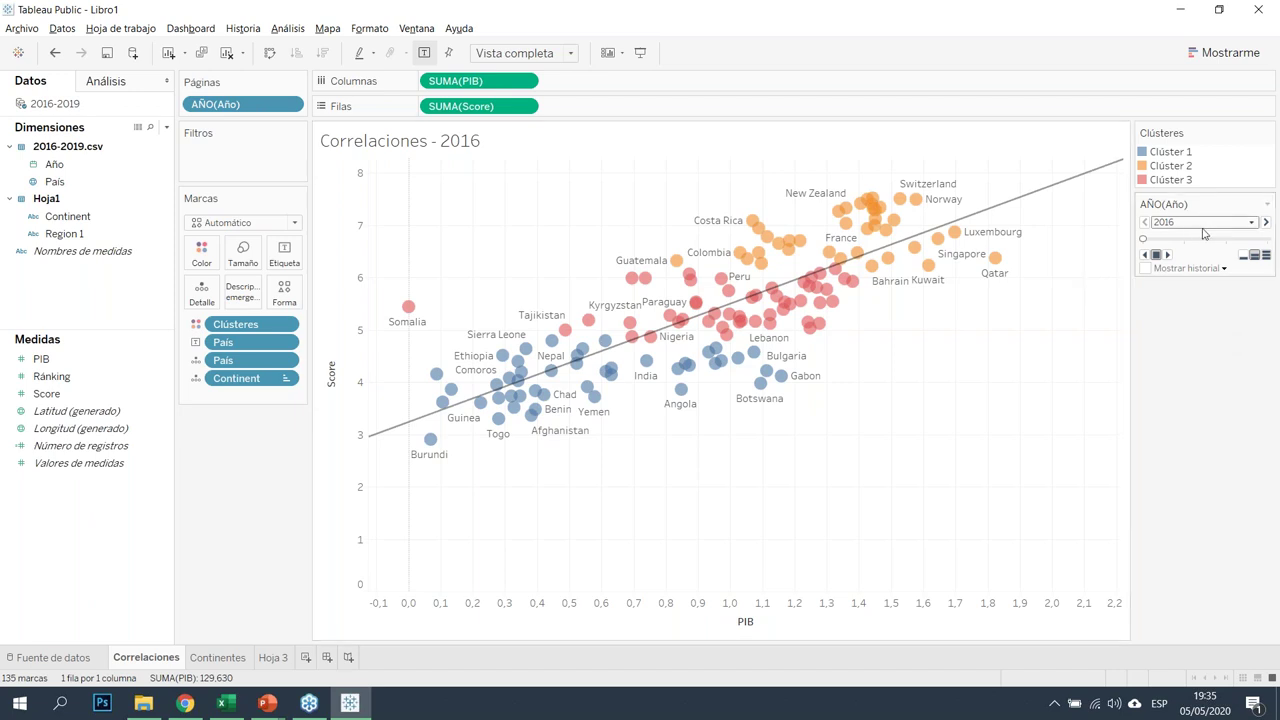
# Page the scatter plot through the years from 2016 to 2019 and back to compare how the countries move
pyautogui.click(1266, 222)
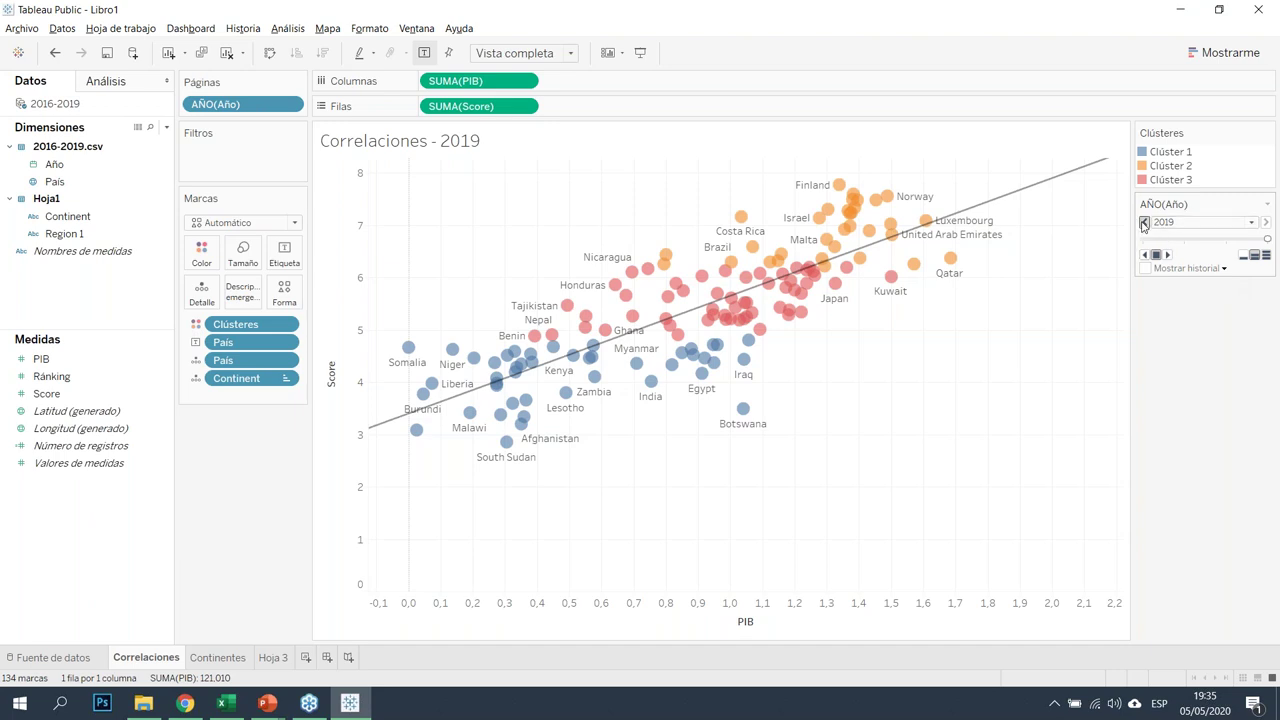
pyautogui.click(1144, 222)
pyautogui.click(1145, 222)
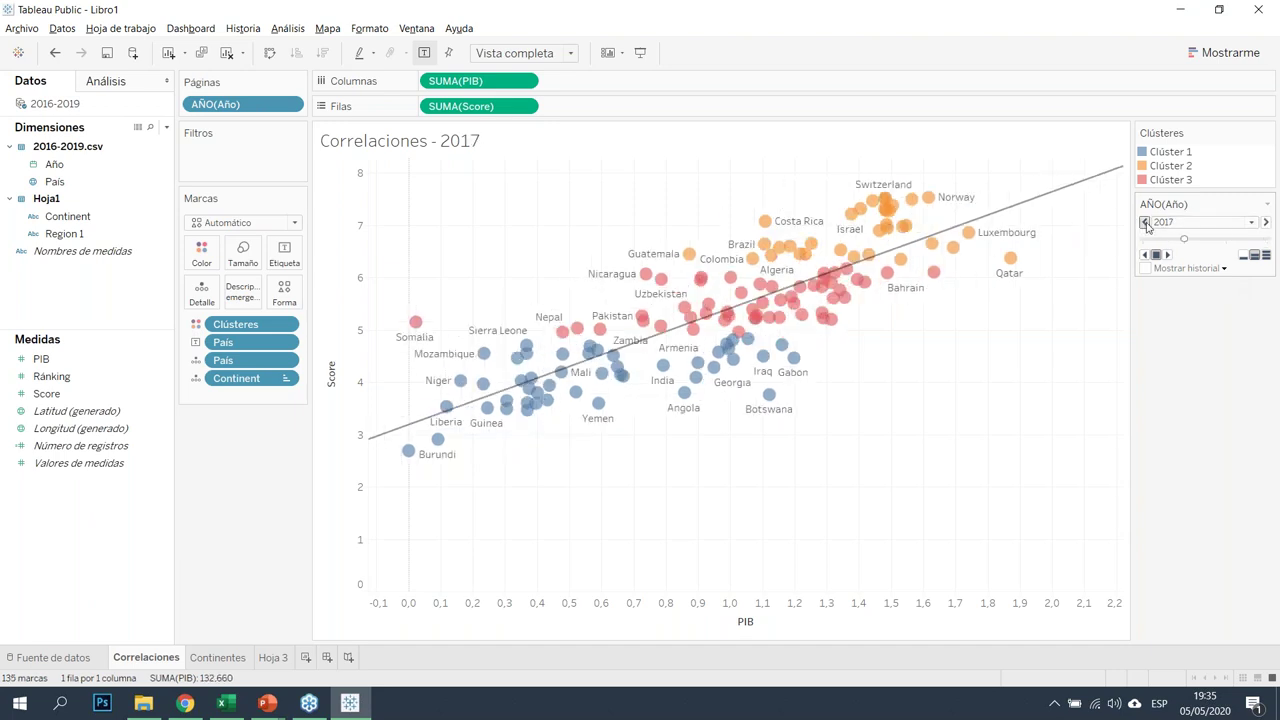
pyautogui.click(1145, 222)
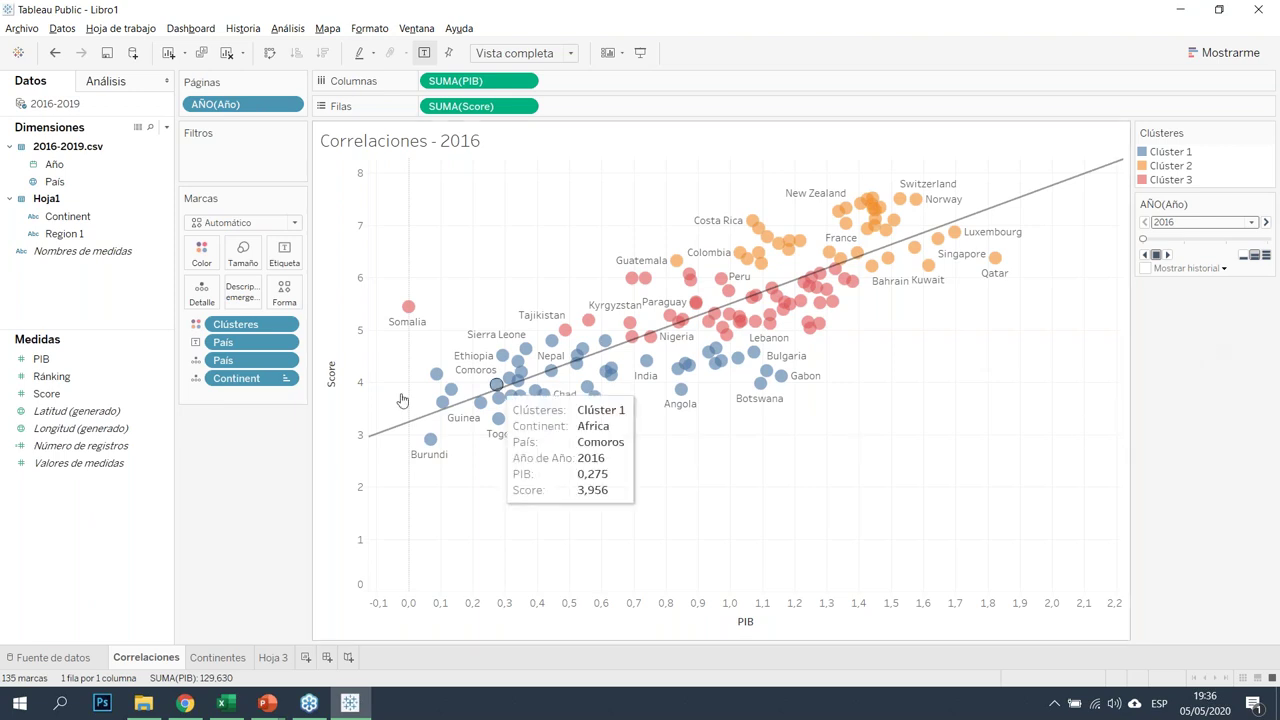
# Stop the Score axis from including zero, keeping its range automatic
pyautogui.rightClick(335, 397)
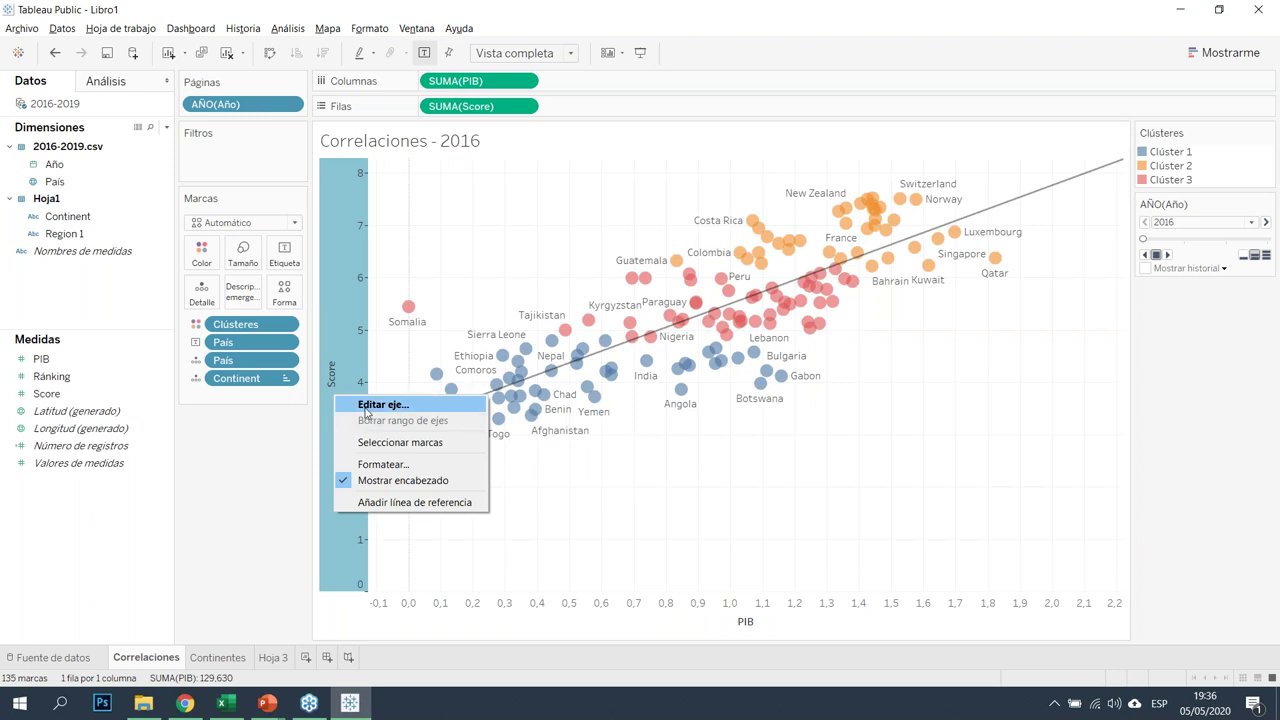
pyautogui.press('Escape')
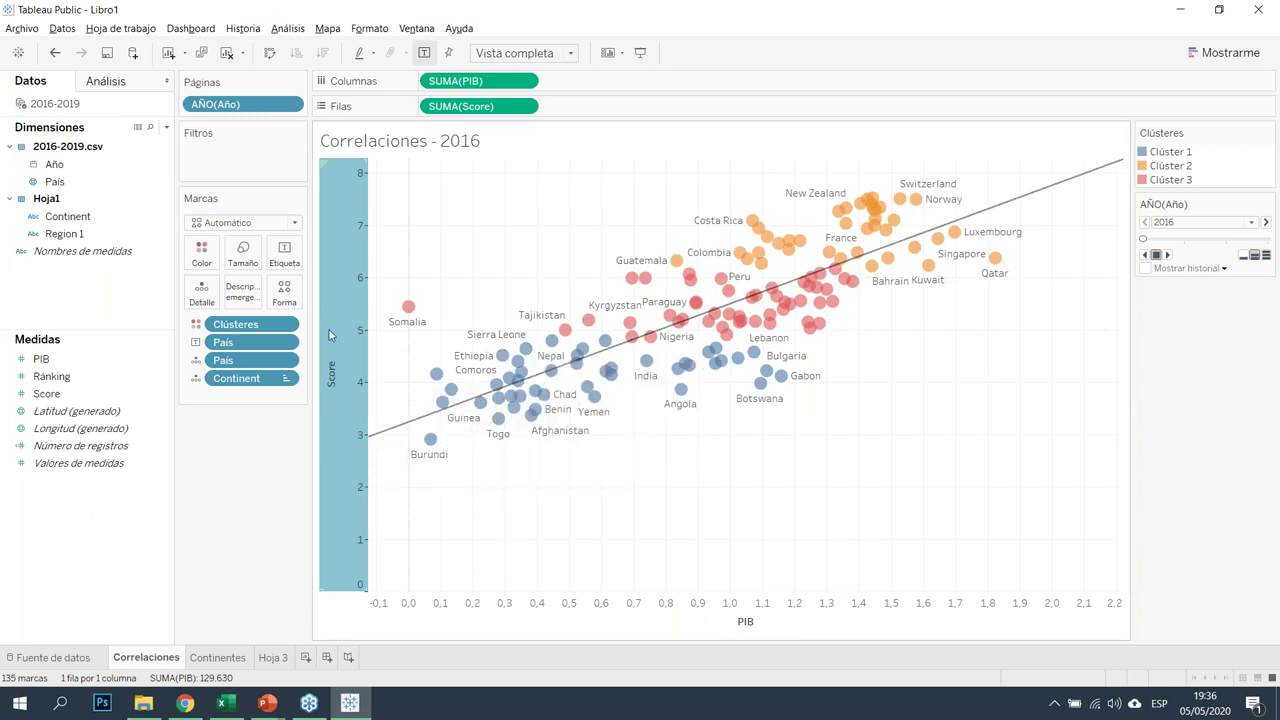
pyautogui.doubleClick(368, 349)
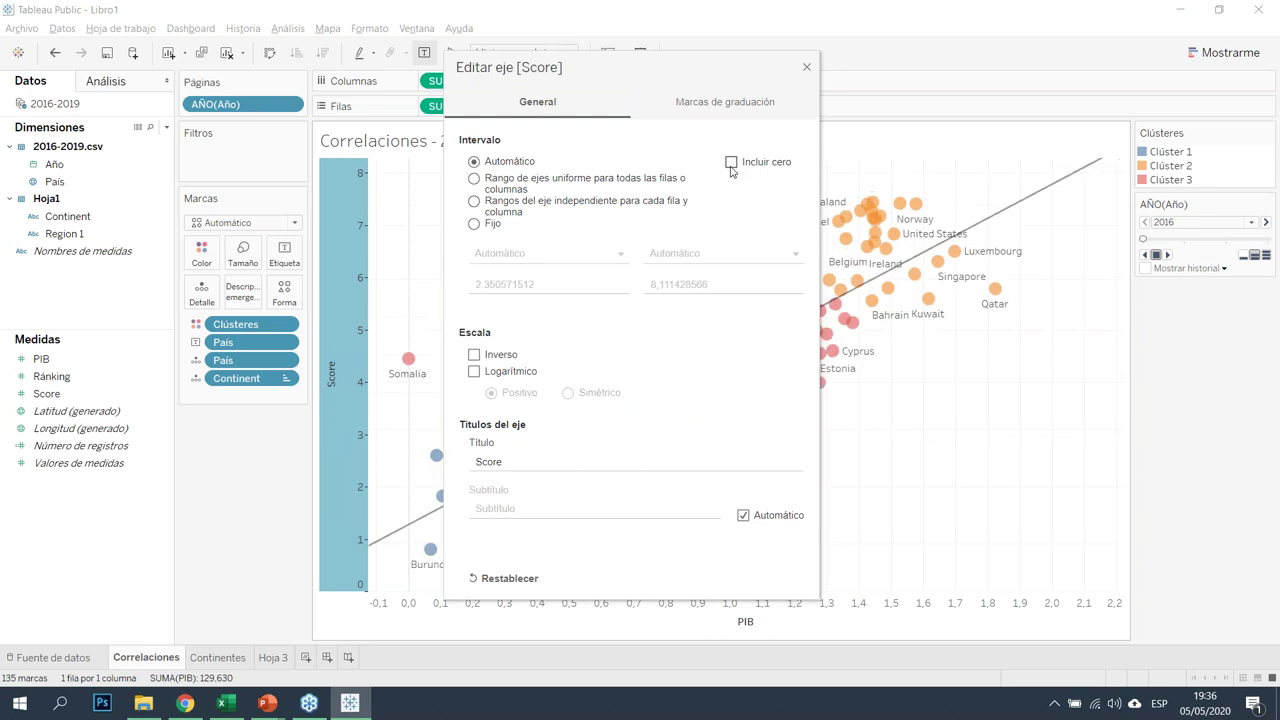
pyautogui.click(806, 66)
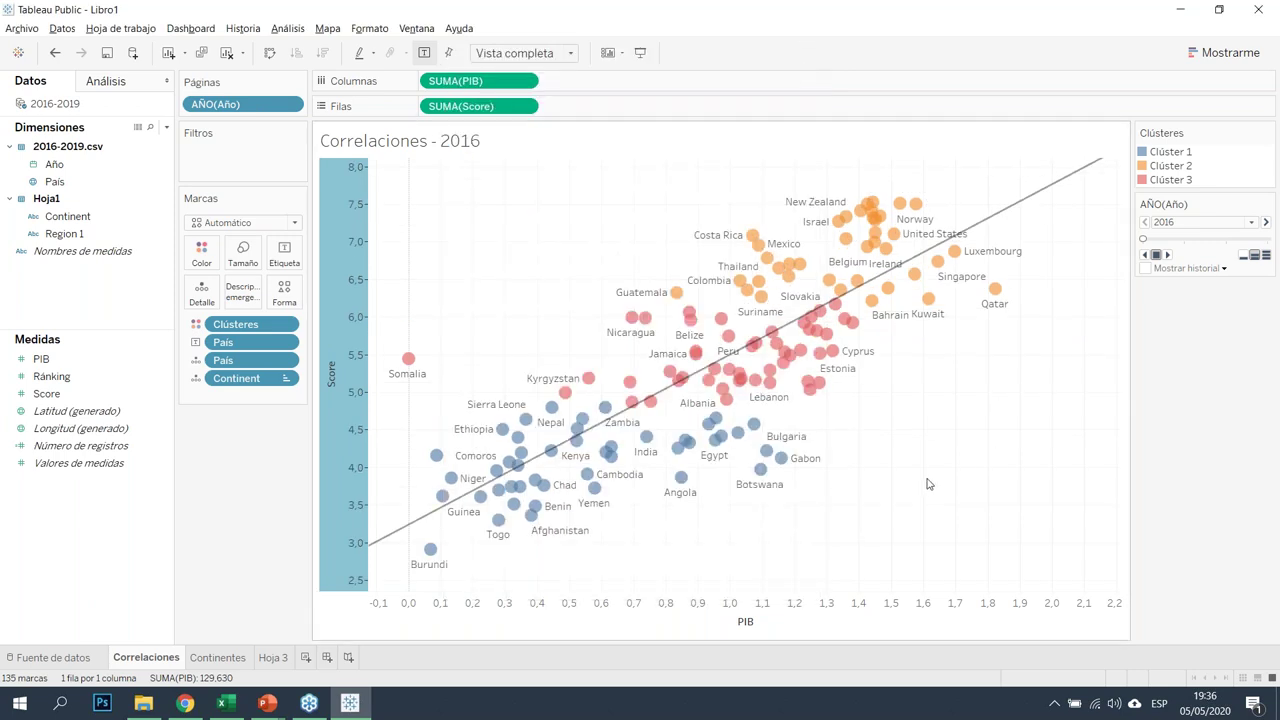
pyautogui.click(1150, 408)
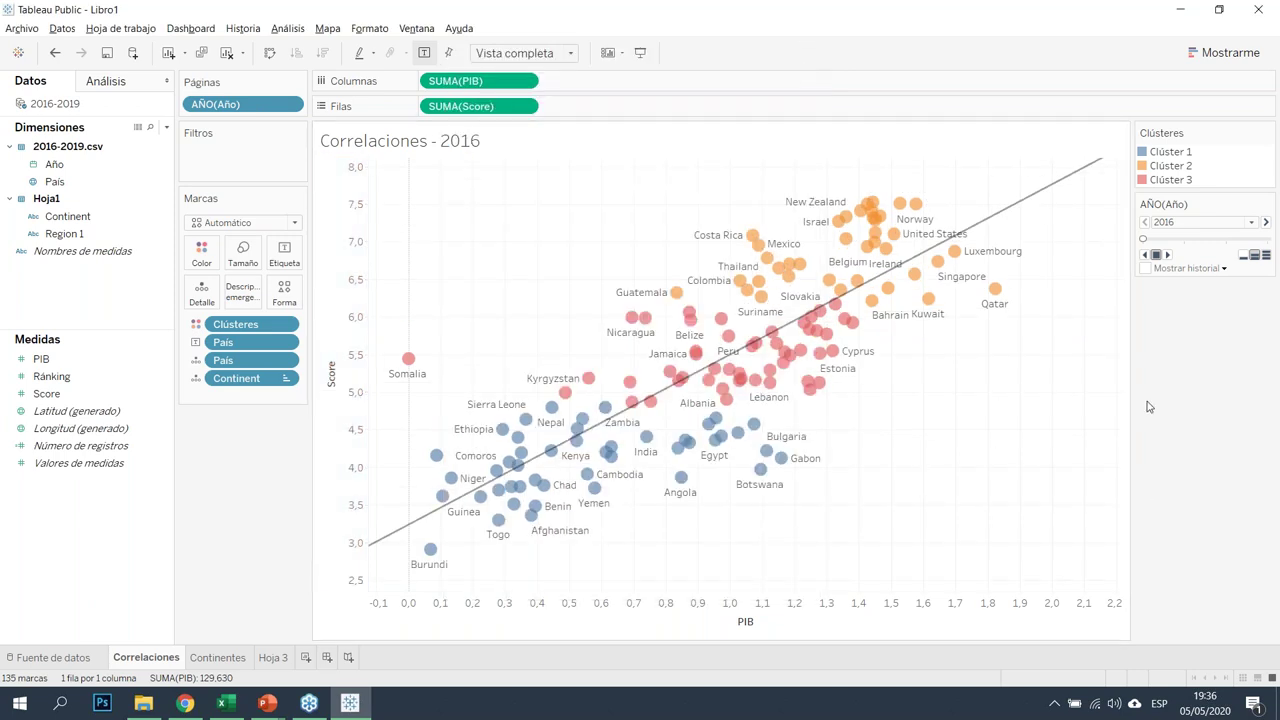
# Show the page history for all marks (Todo), displayed as trails (Rastros)
pyautogui.click(1223, 269)
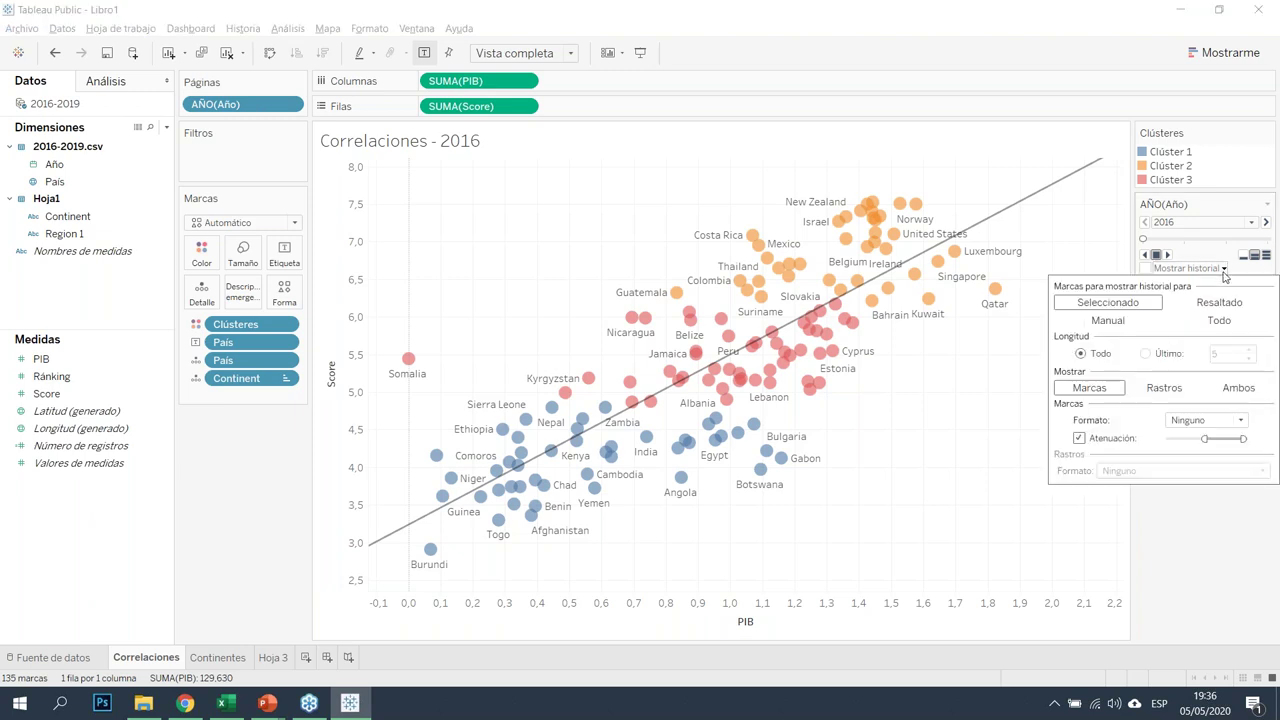
pyautogui.click(1210, 324)
pyautogui.click(1177, 390)
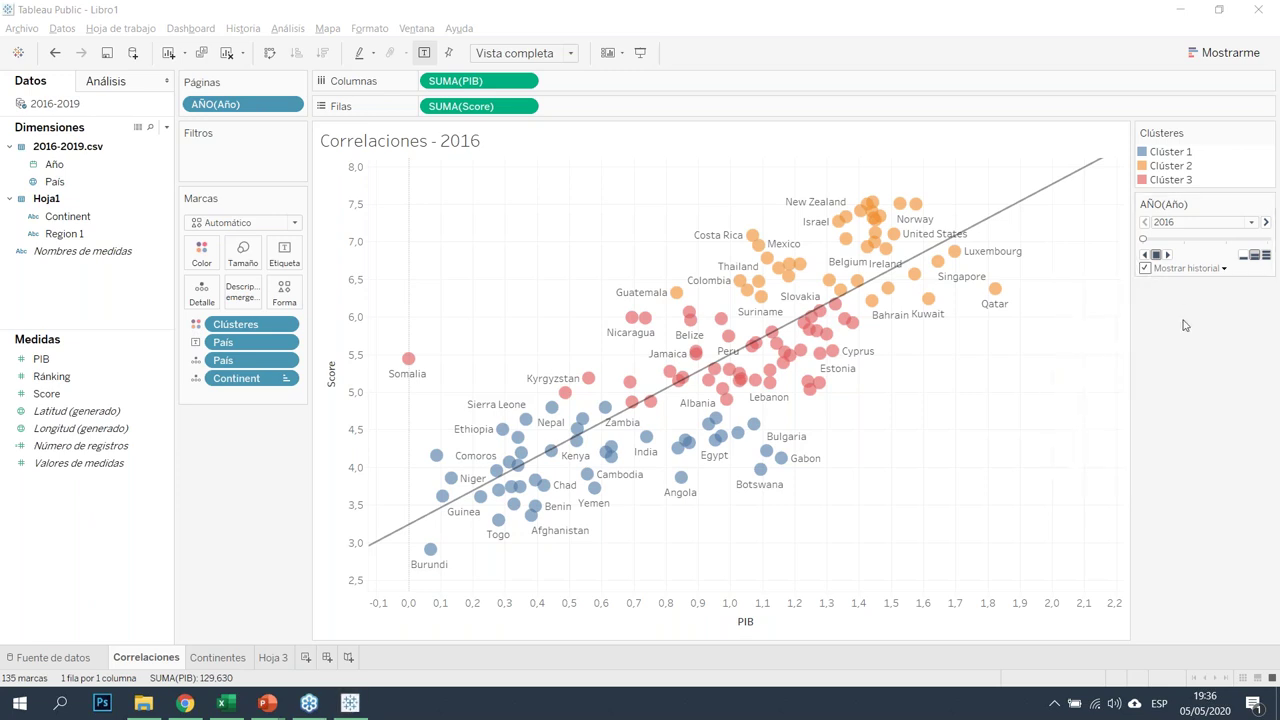
# Page the scatter plot from 2016 through 2017 to 2019 to view the countries' trails
pyautogui.click(1174, 241)
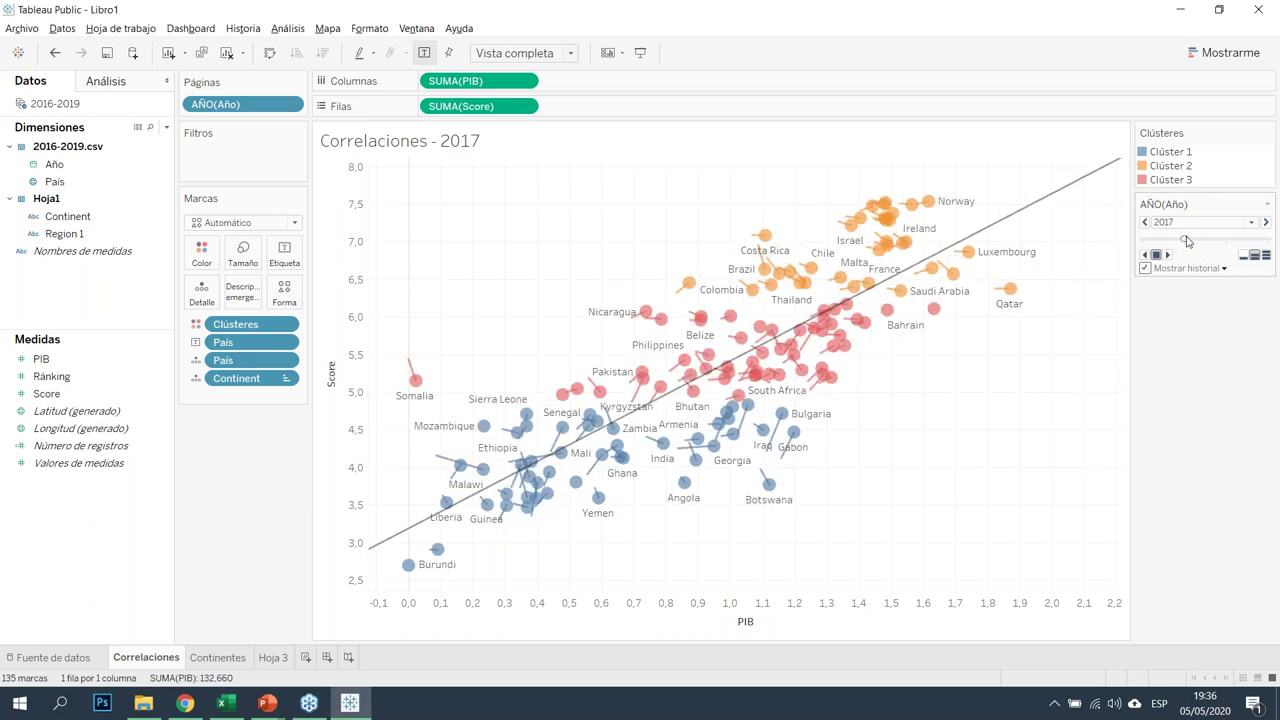
pyautogui.moveTo(1186, 242); pyautogui.dragTo(1264, 239)
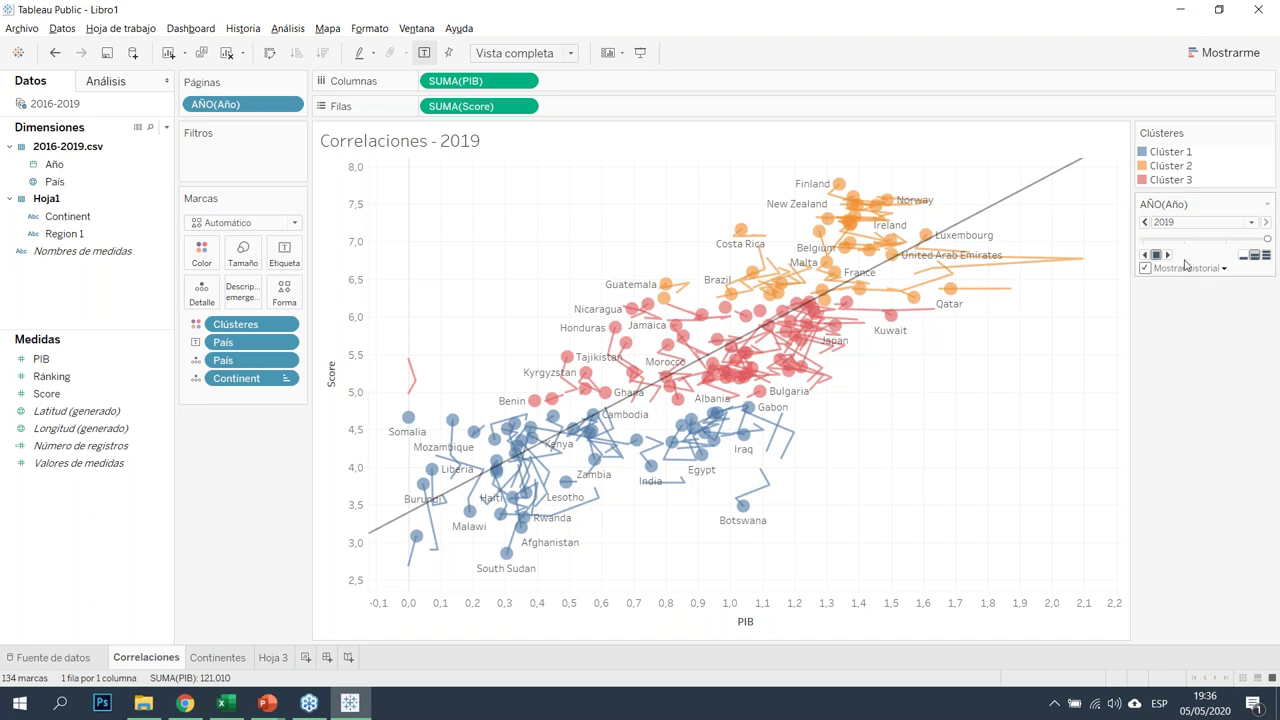
pyautogui.click(1256, 228)
# Reduce the opacity of the page history trails (Rastros) to about 53%
pyautogui.click(1230, 270)
pyautogui.click(1222, 268)
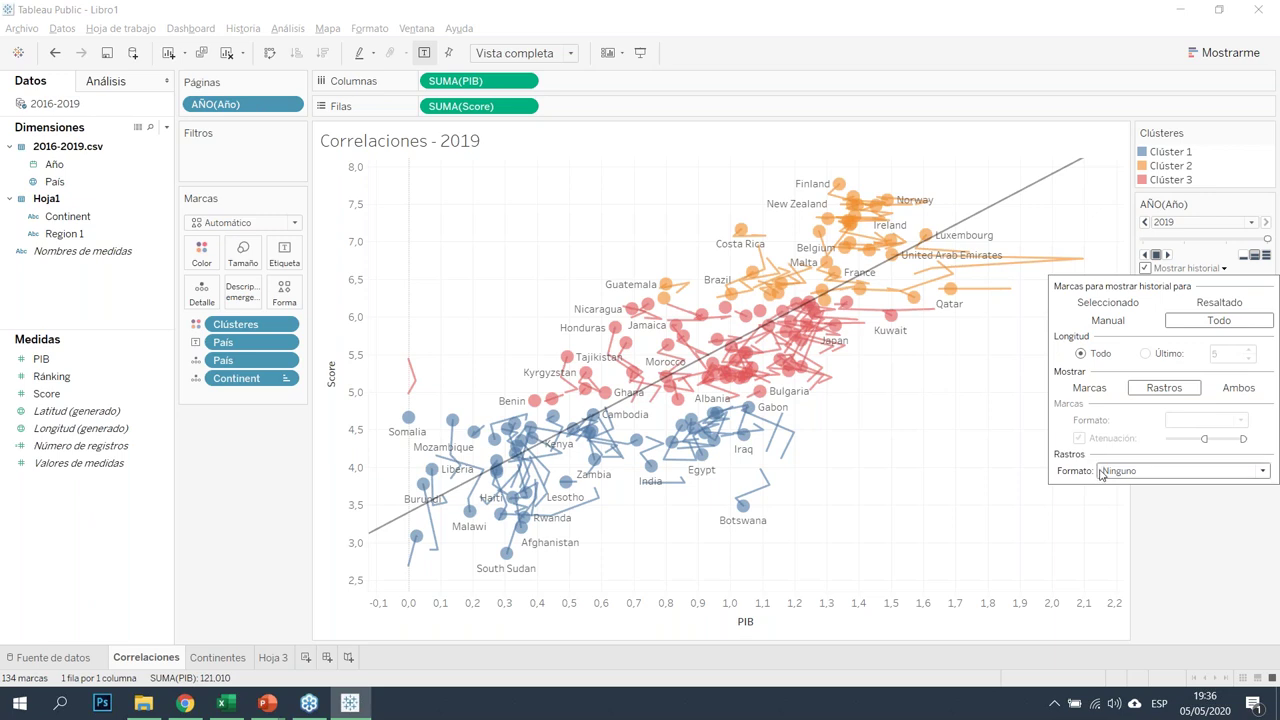
pyautogui.click(1167, 472)
pyautogui.moveTo(1182, 453); pyautogui.dragTo(1149, 457)
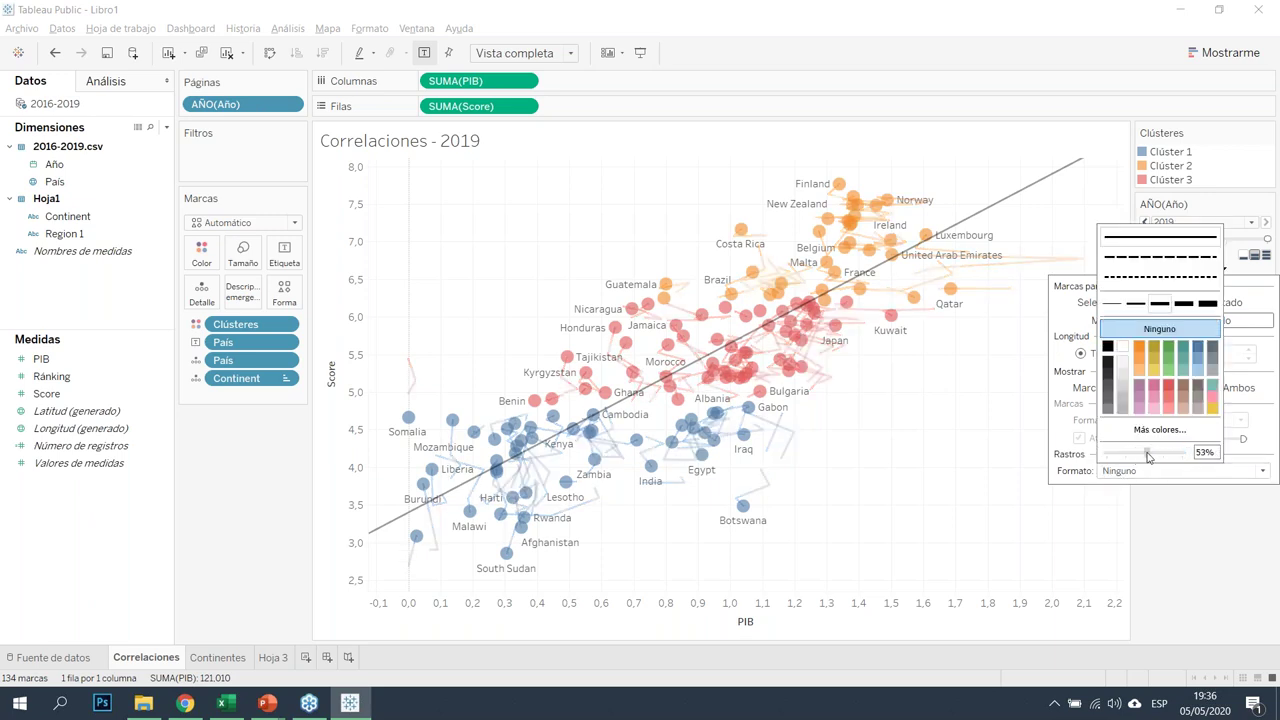
pyautogui.click(1160, 487)
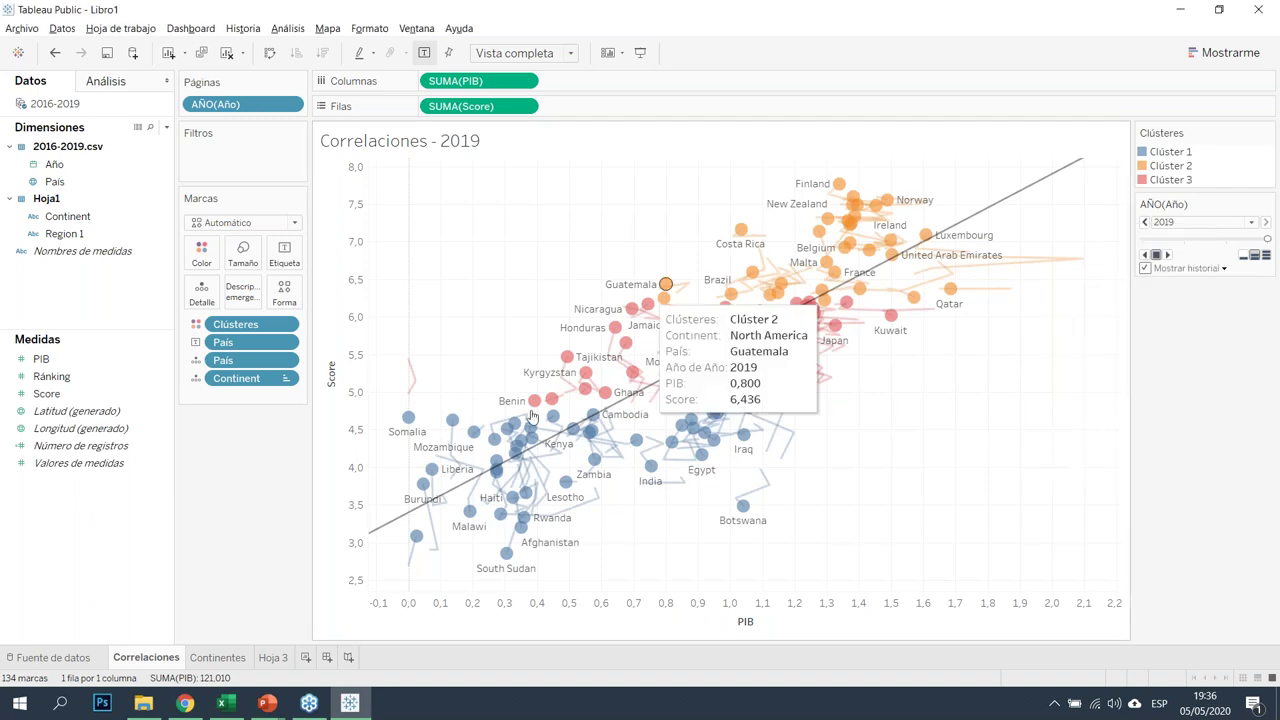
# Filter the scatter plot by Continent so that only Asia and Europe are included
pyautogui.moveTo(68, 216); pyautogui.dragTo(267, 165)
pyautogui.click(450, 260)
pyautogui.click(450, 245)
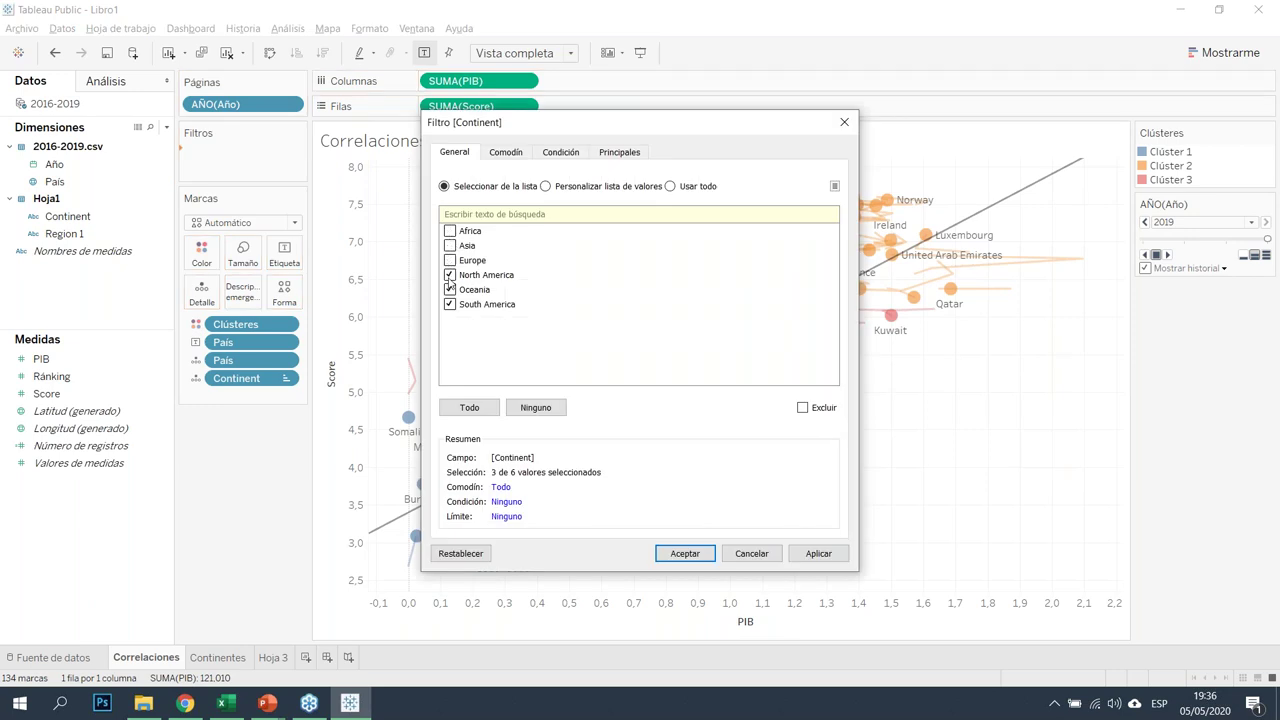
pyautogui.click(450, 290)
pyautogui.click(450, 304)
pyautogui.click(685, 553)
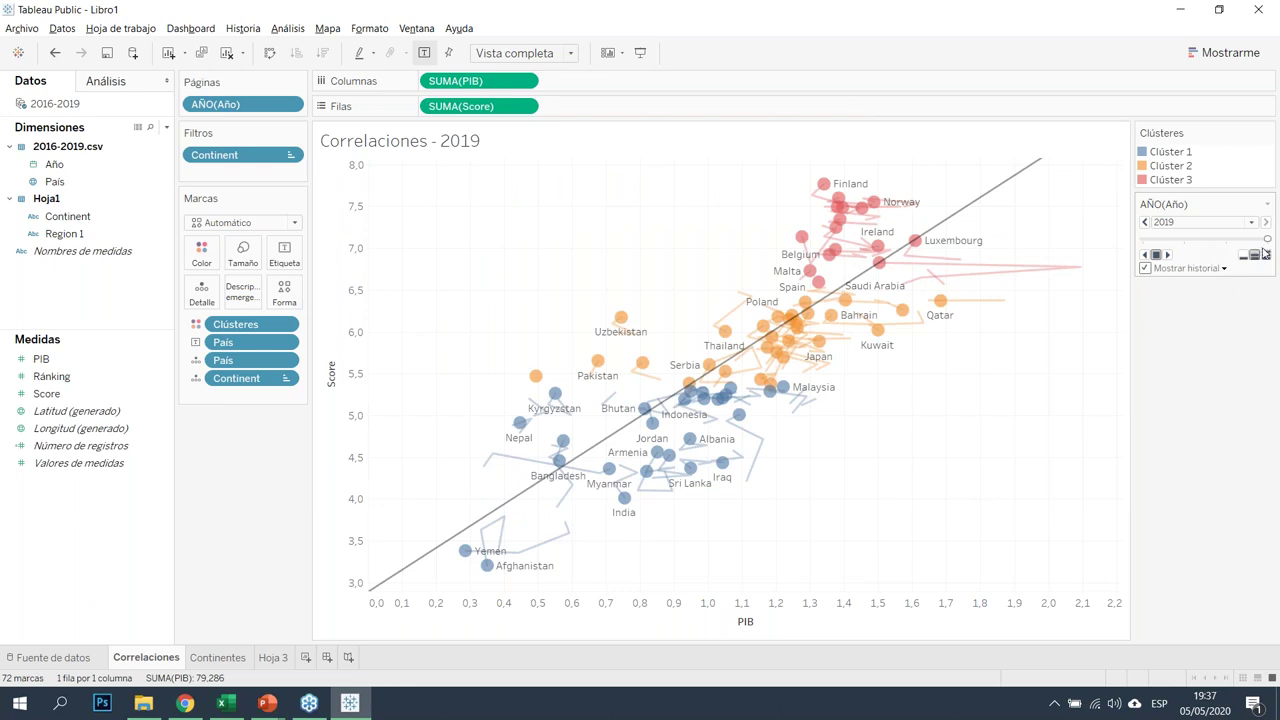
# Page the filtered scatter plot back to 2017 and forward through 2018 to 2019
pyautogui.moveTo(1250, 244); pyautogui.dragTo(1181, 243)
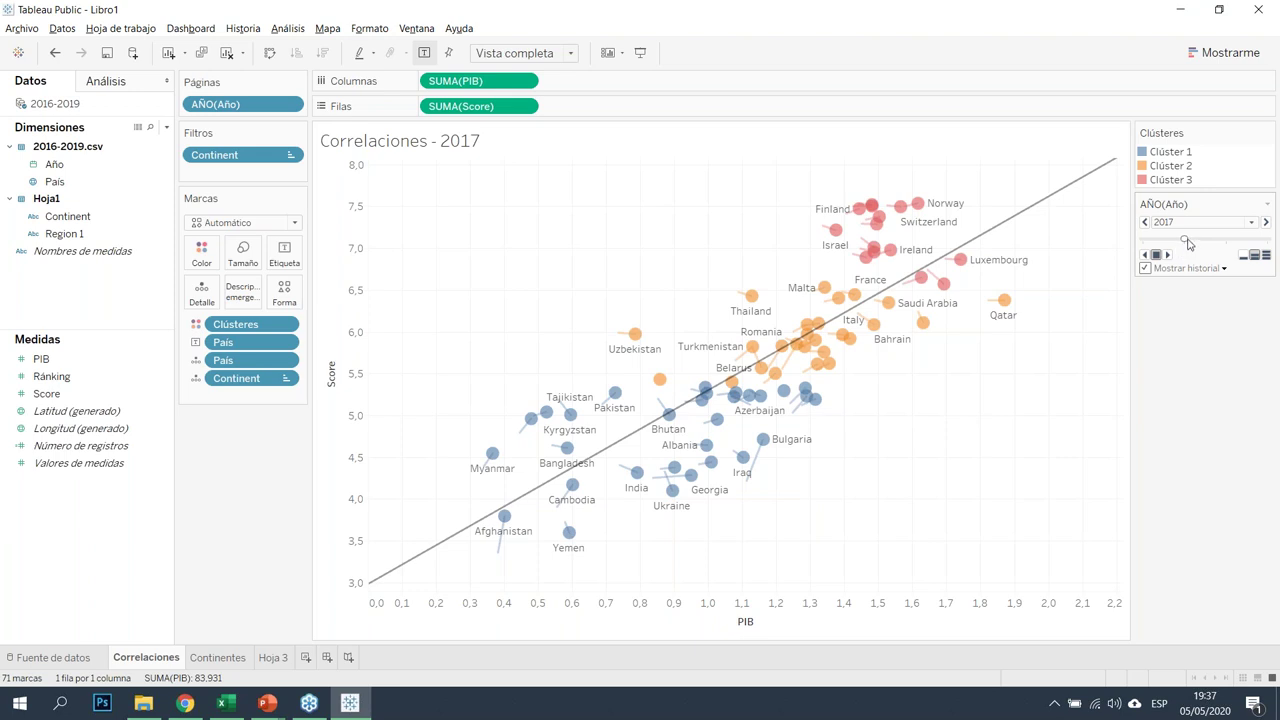
pyautogui.moveTo(1201, 243); pyautogui.dragTo(1214, 250)
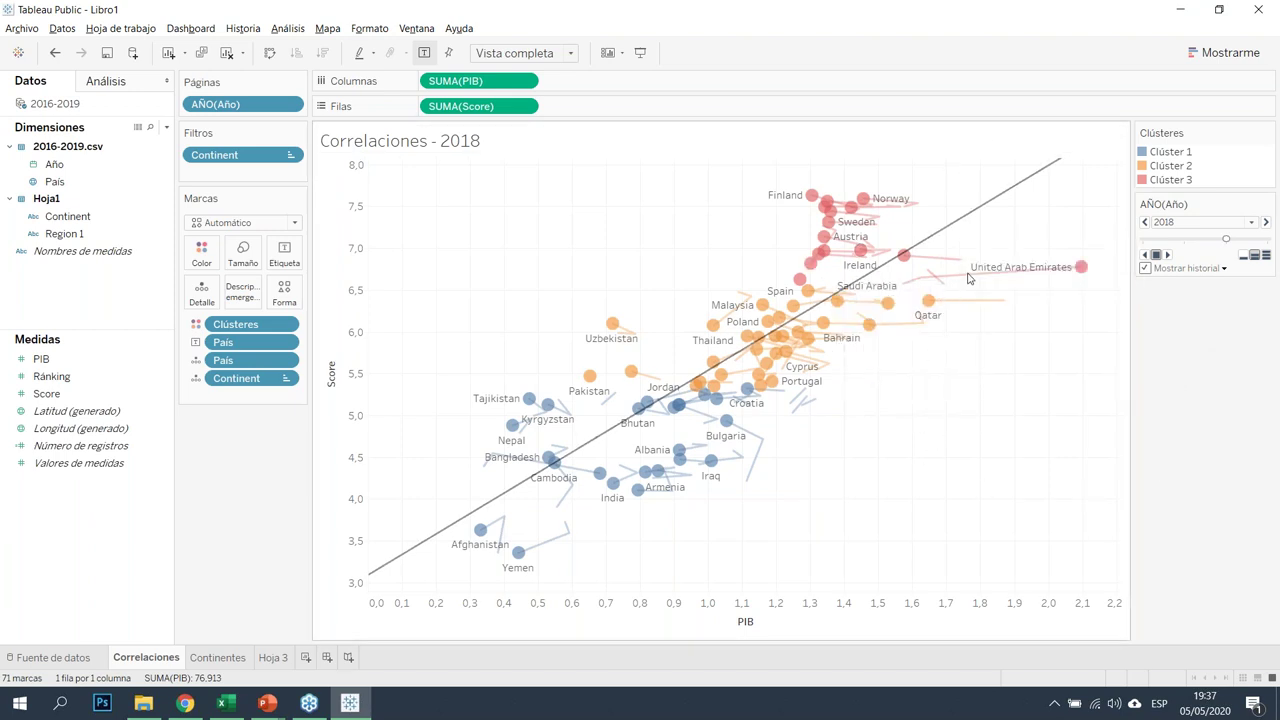
pyautogui.click(1252, 240)
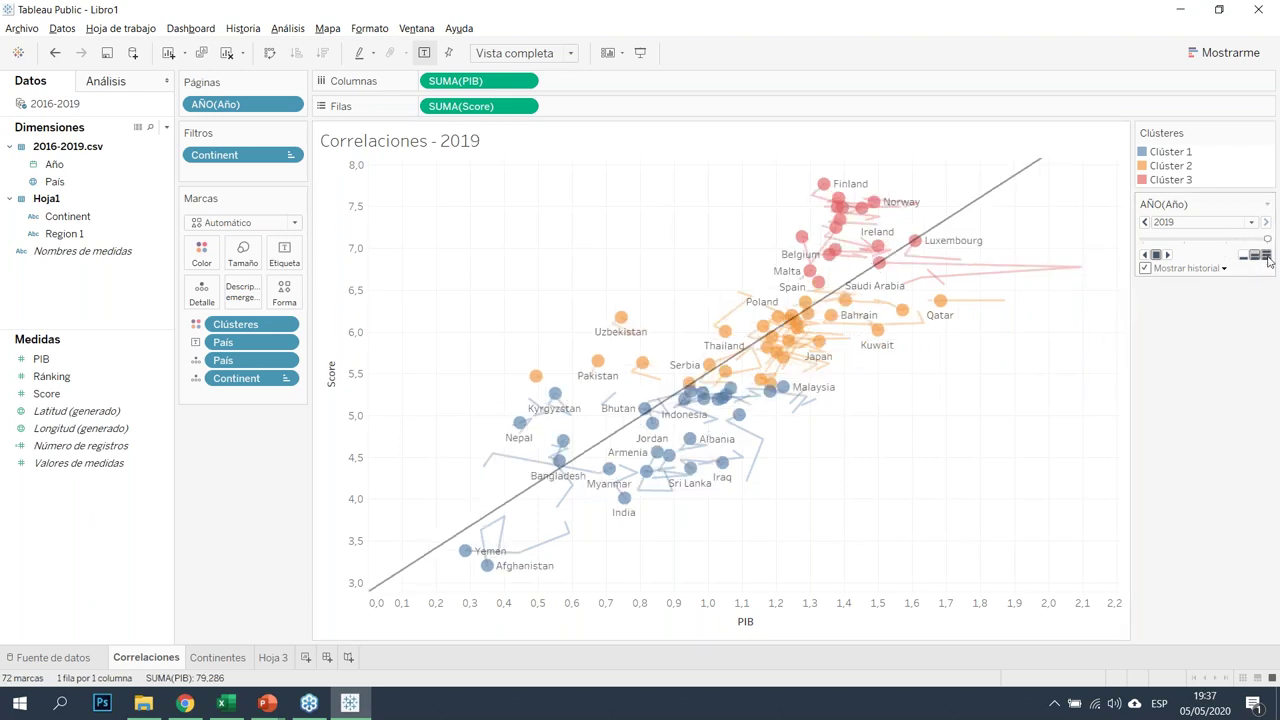
# Limit the page history length to the last 1 page (Último) and play the year pages forward
pyautogui.click(1224, 268)
pyautogui.click(1165, 355)
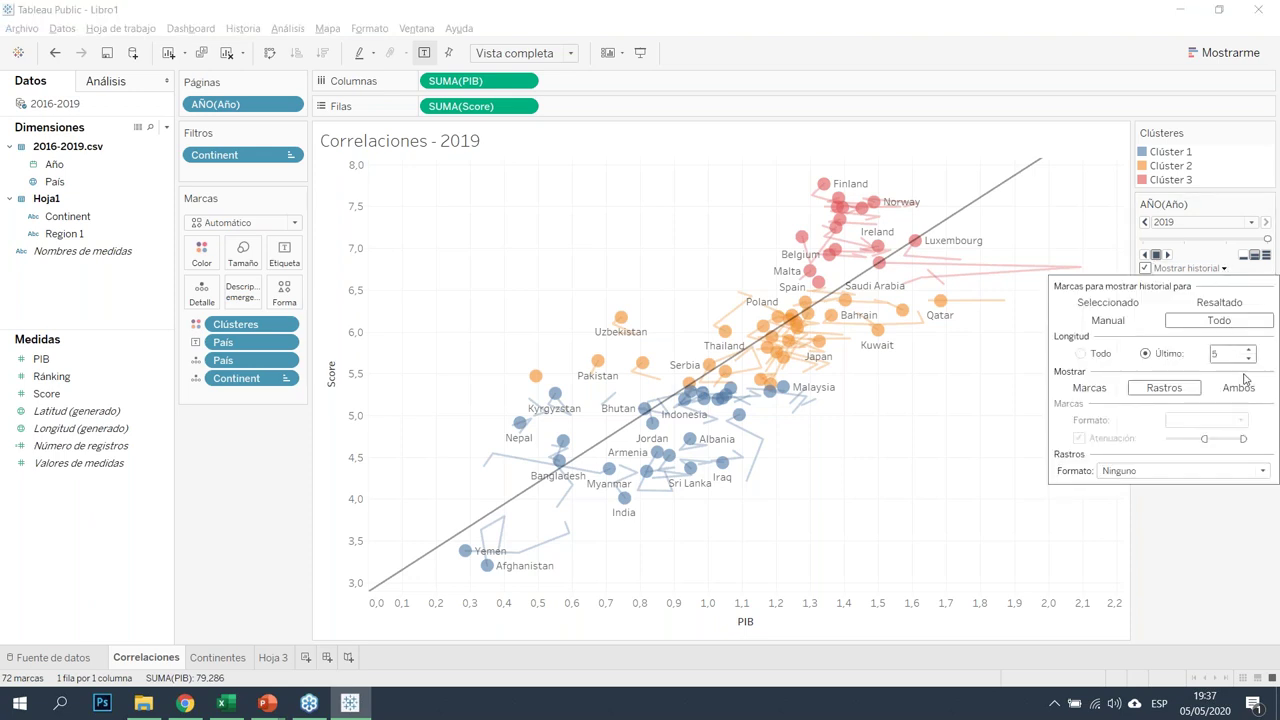
pyautogui.write('1')
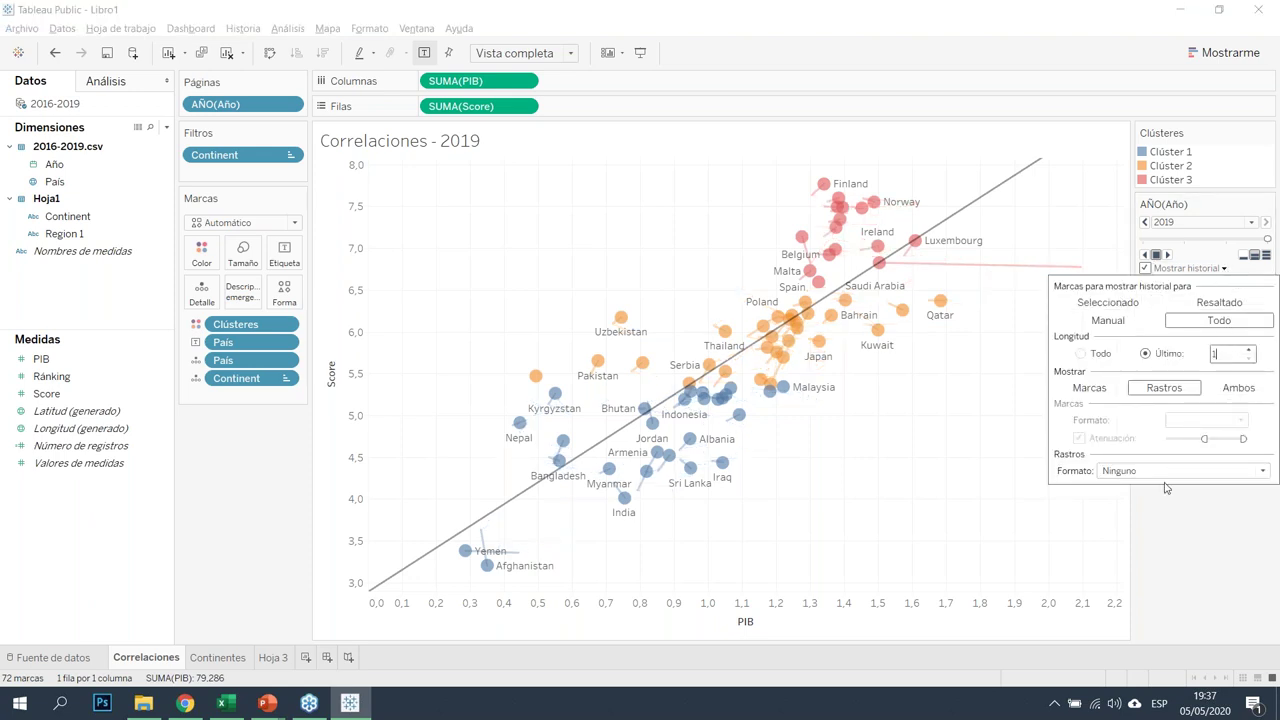
pyautogui.click(1168, 510)
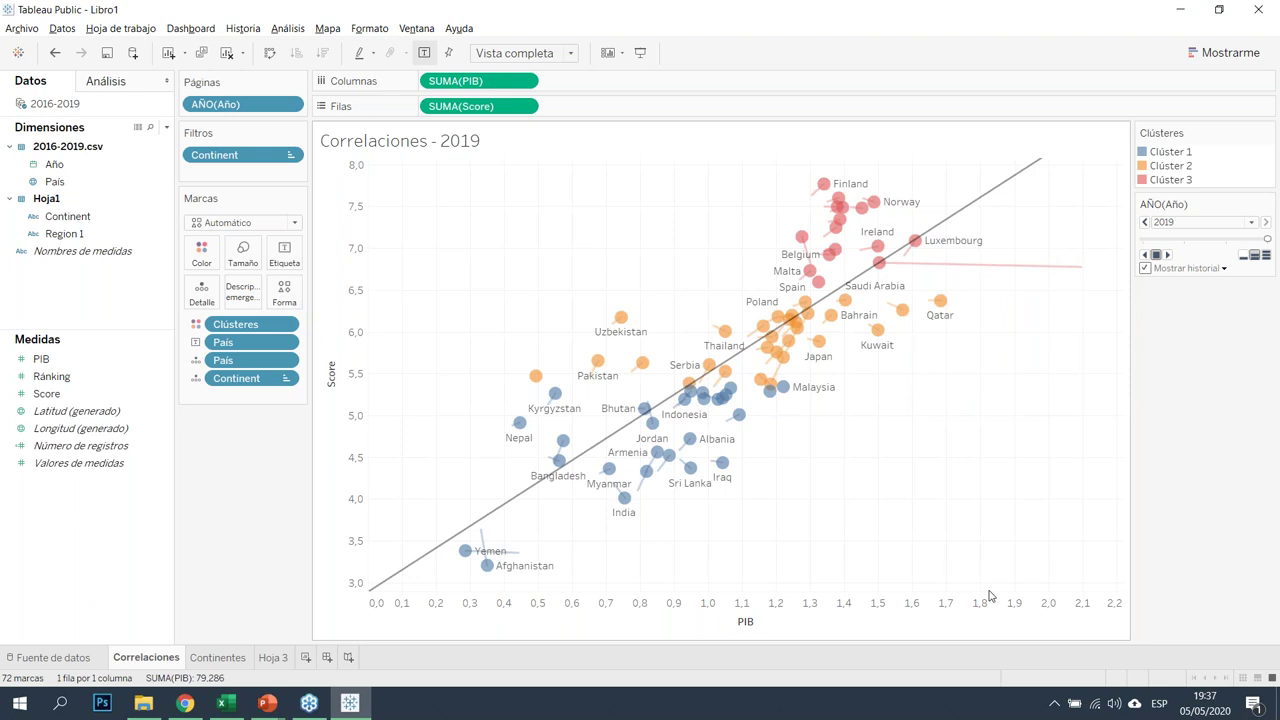
pyautogui.moveTo(786, 362)
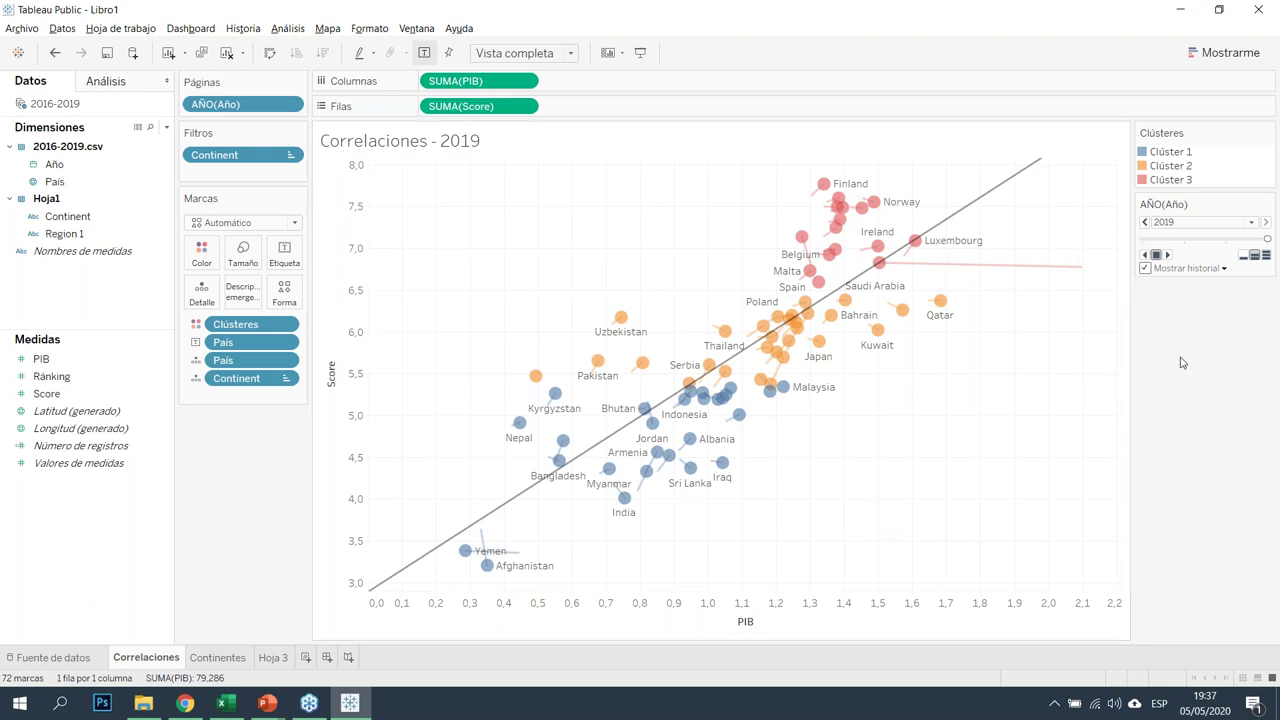
pyautogui.click(1167, 256)
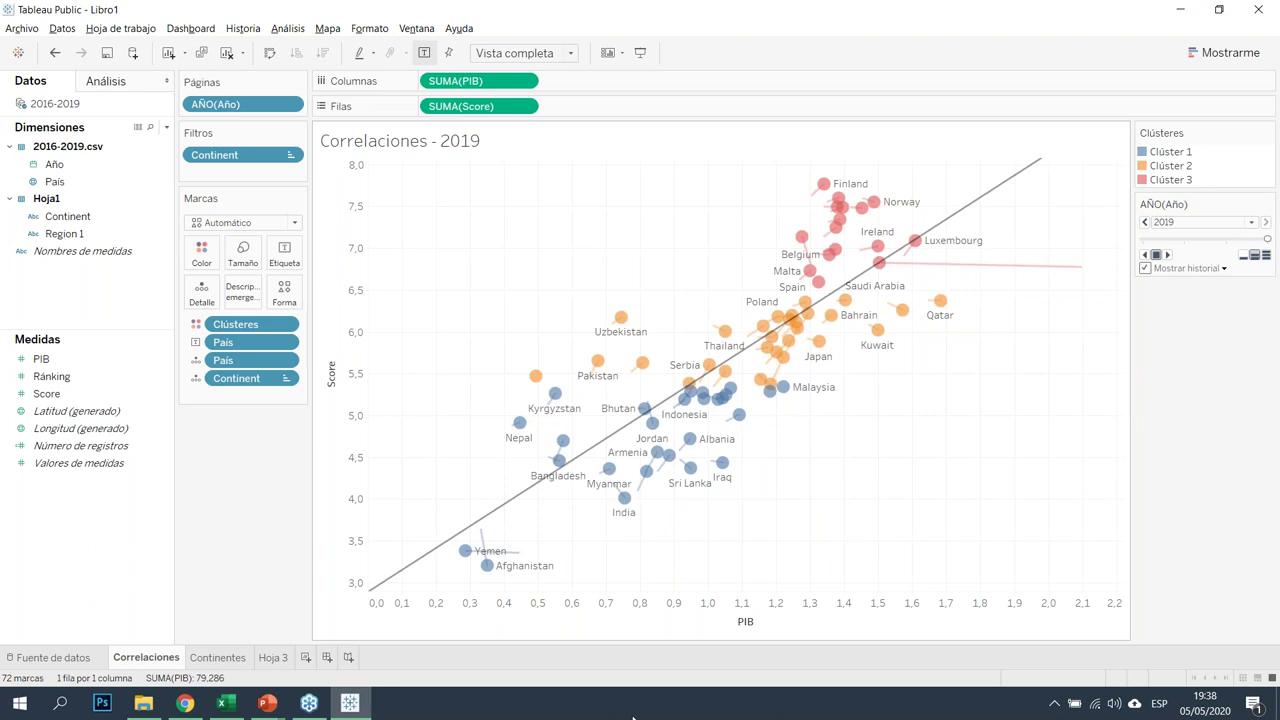
# Check the Año field in the data source and return to the Correlaciones sheet
pyautogui.click(36, 659)
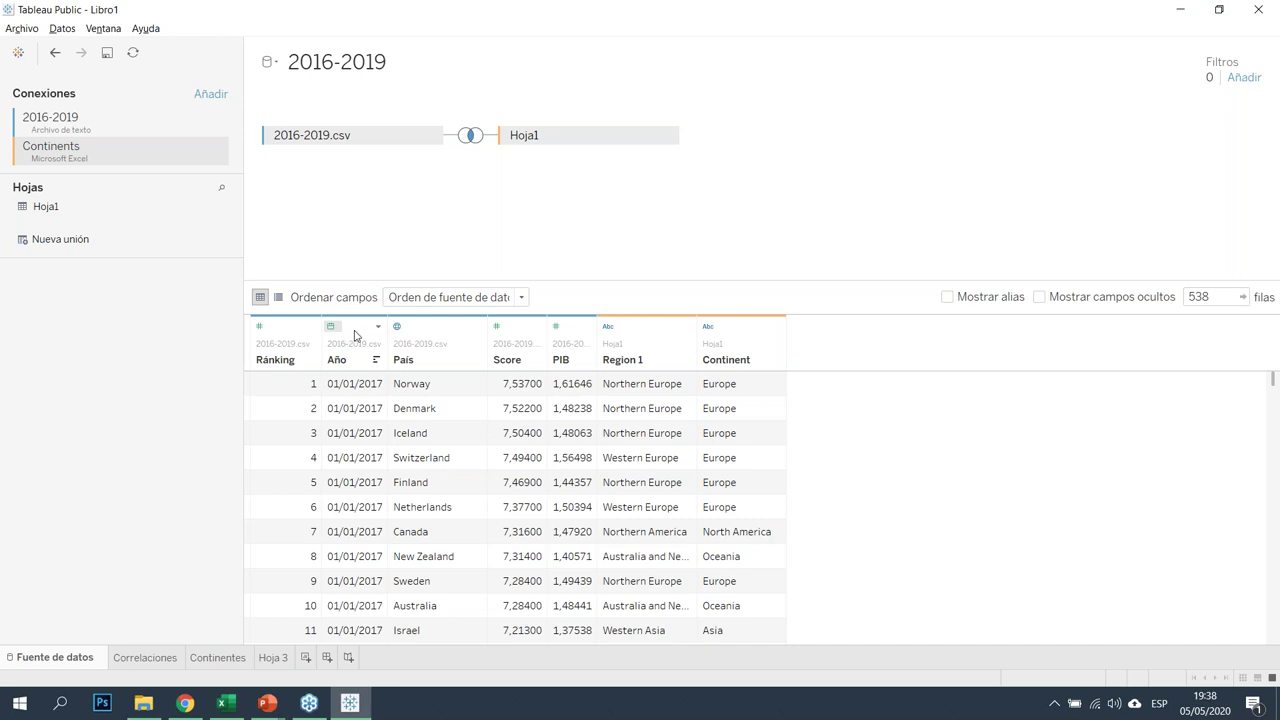
pyautogui.click(220, 657)
pyautogui.click(150, 657)
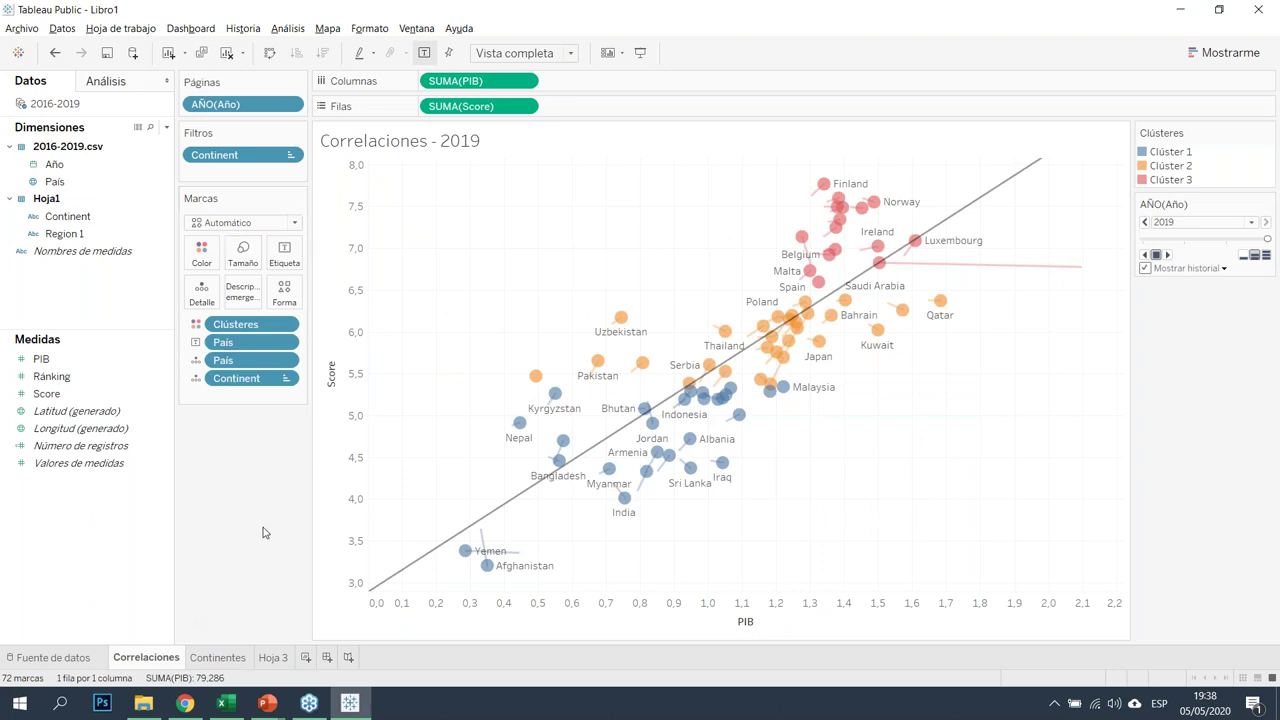
# Rename the sheet Hoja 3 as *Temp
pyautogui.click(272, 658)
pyautogui.doubleClick(267, 658)
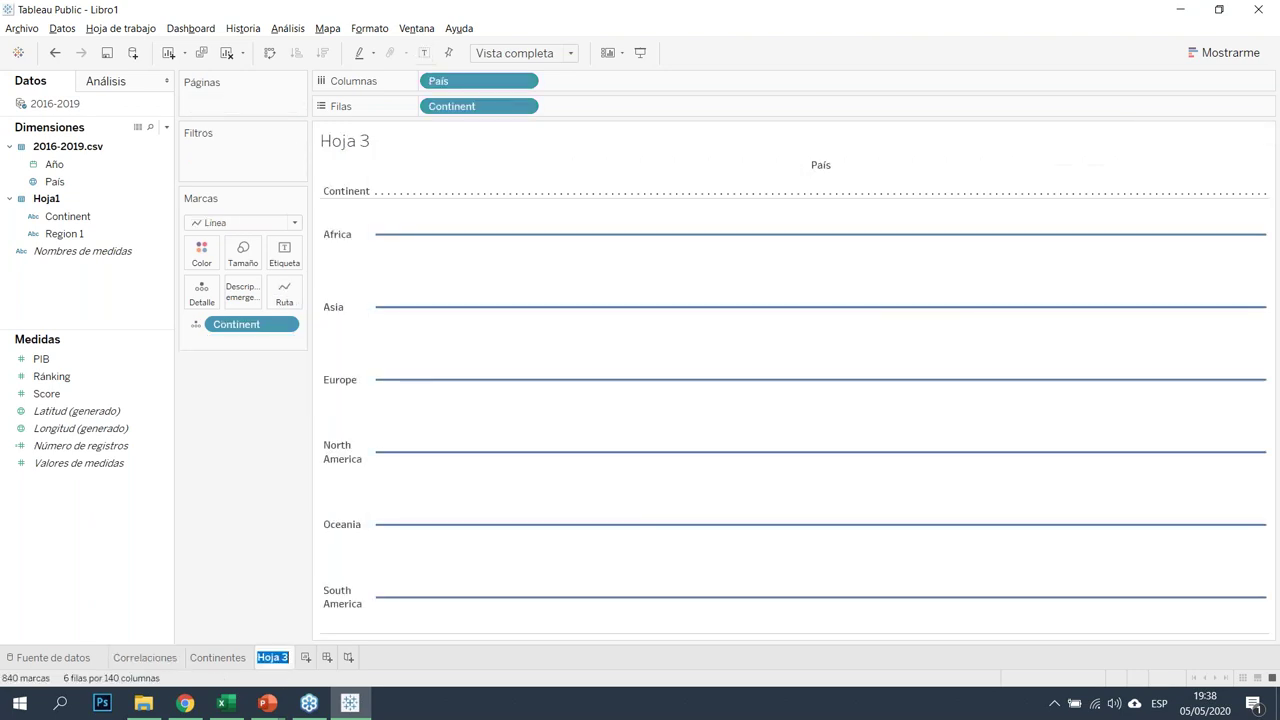
pyautogui.write('*Temp')
pyautogui.press('Return')
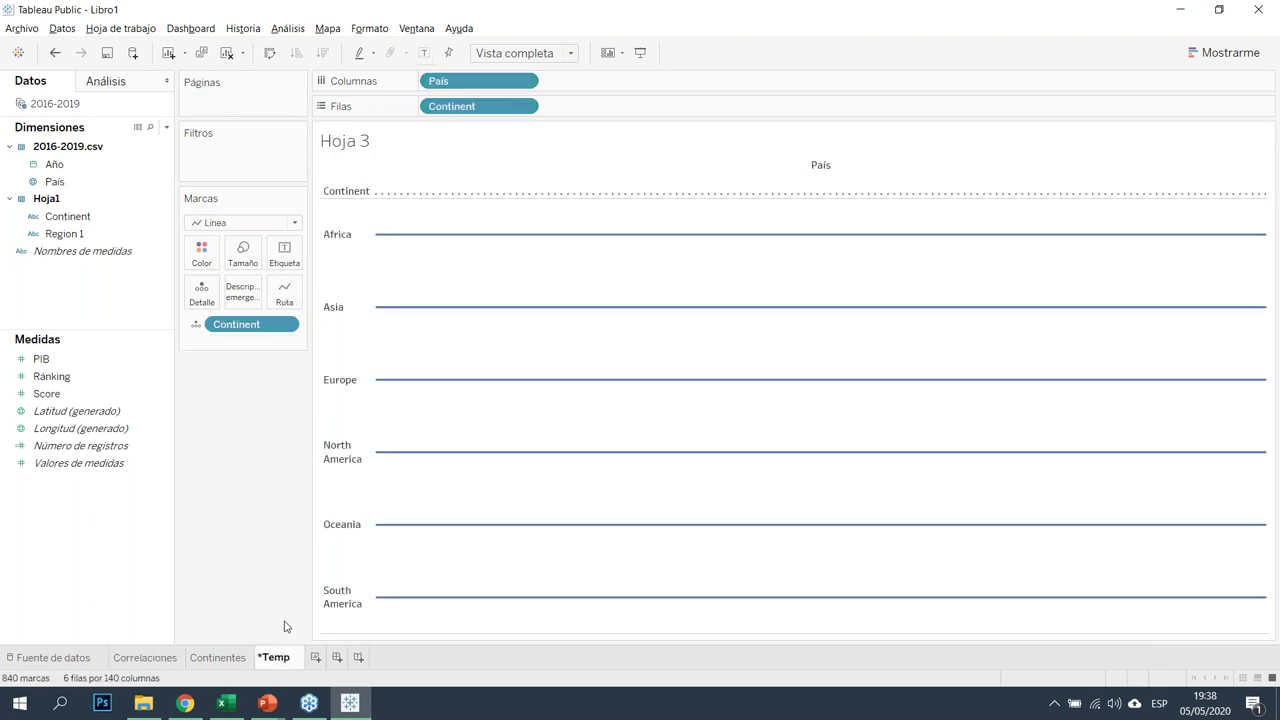
# Create a new worksheet and plot País on it as a world map
pyautogui.click(315, 658)
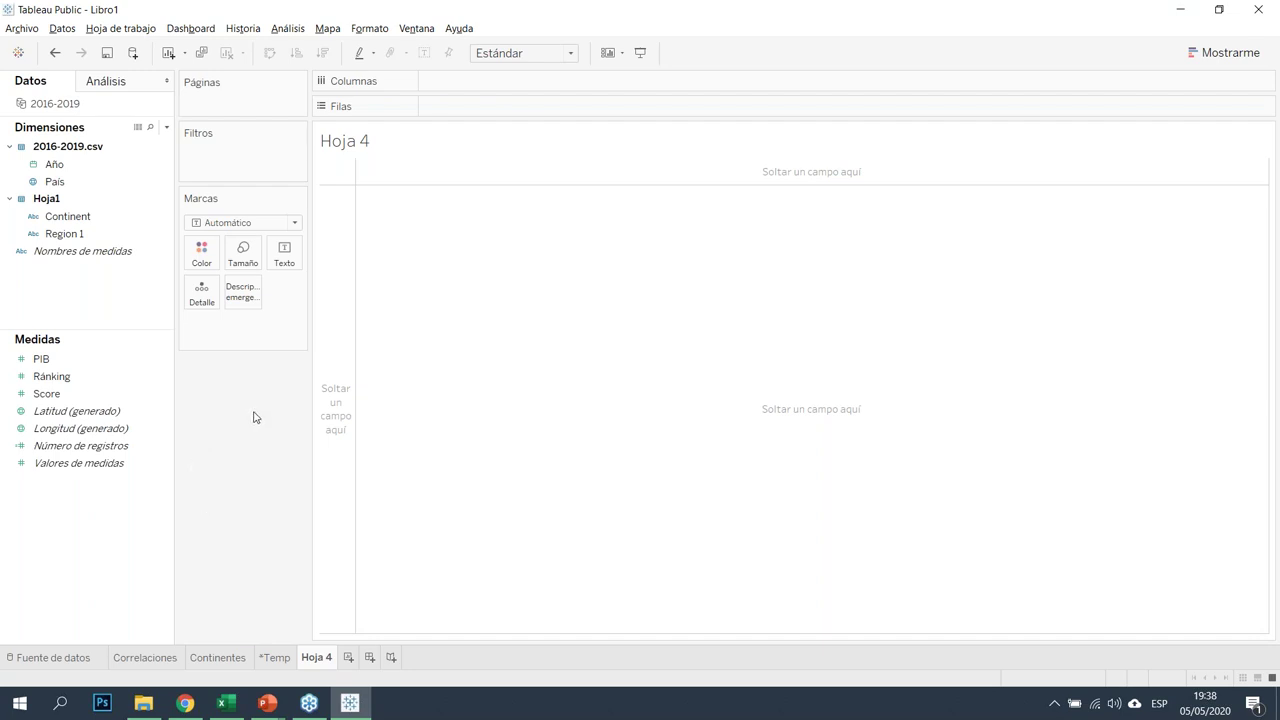
pyautogui.moveTo(54, 181)
pyautogui.mouseDown()
pyautogui.moveTo(120, 181)
pyautogui.moveTo(543, 318)
pyautogui.moveTo(57, 171)
pyautogui.moveTo(32, 186)
pyautogui.mouseUp()
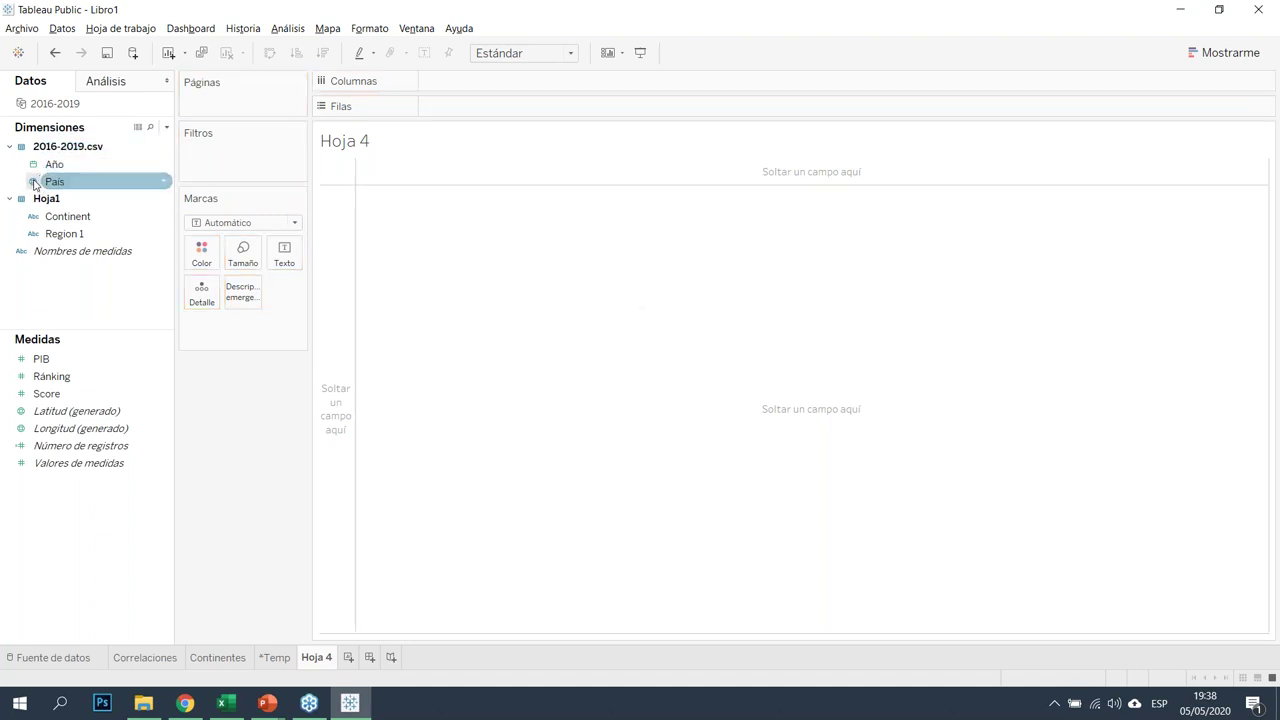
pyautogui.moveTo(63, 185); pyautogui.dragTo(540, 334)
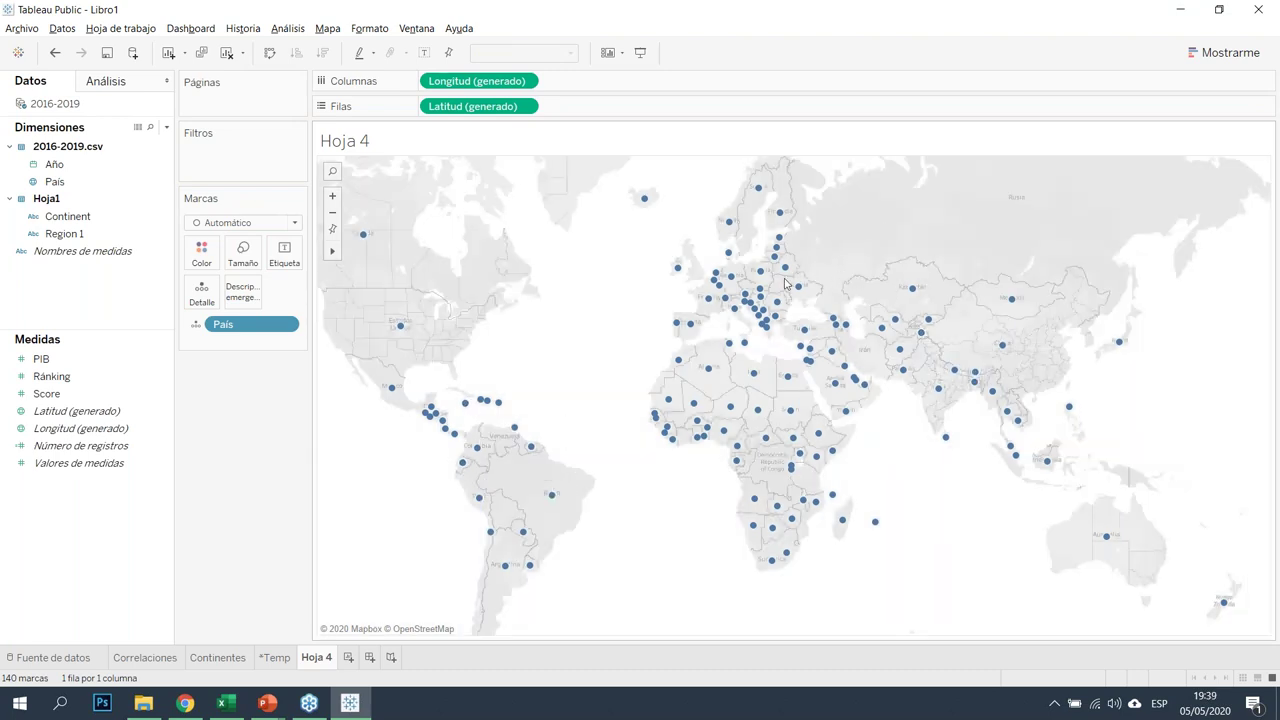
# Set the map's background style to Normal and recentre it to frame all continents
pyautogui.scroll(2, 605, 378)
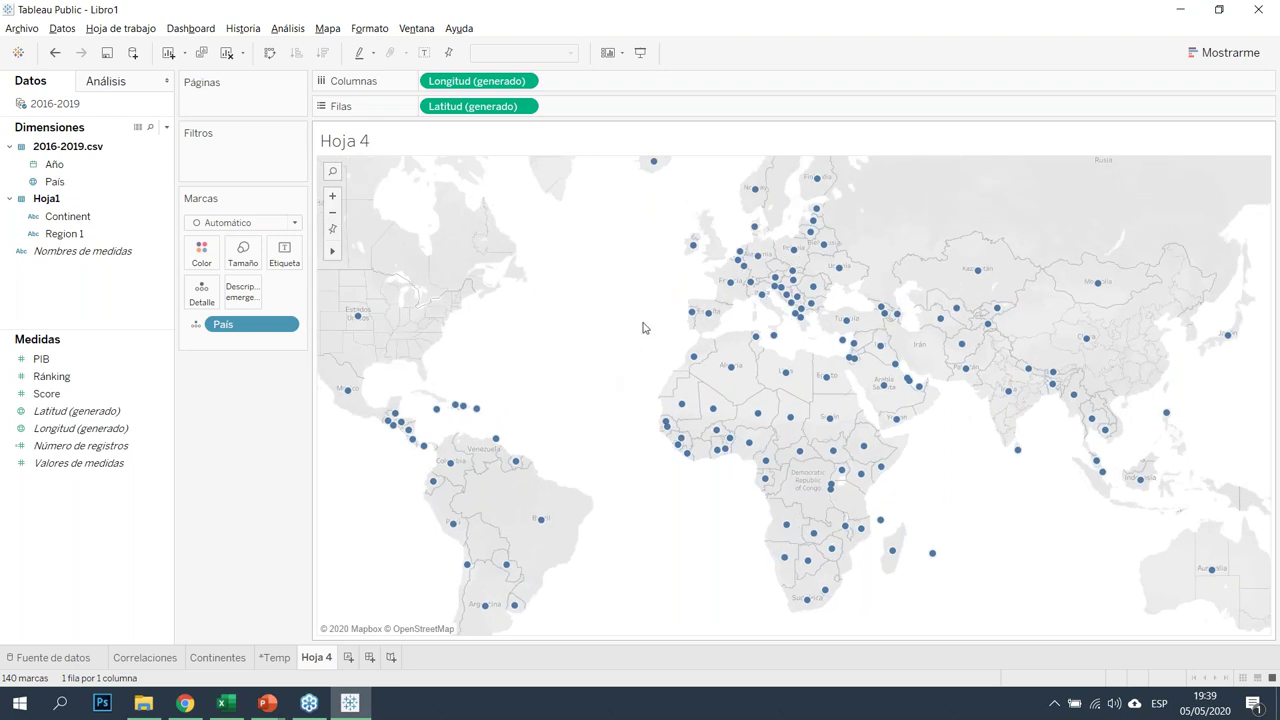
pyautogui.scroll(-1, 643, 328)
pyautogui.click(327, 28)
pyautogui.moveTo(361, 50)
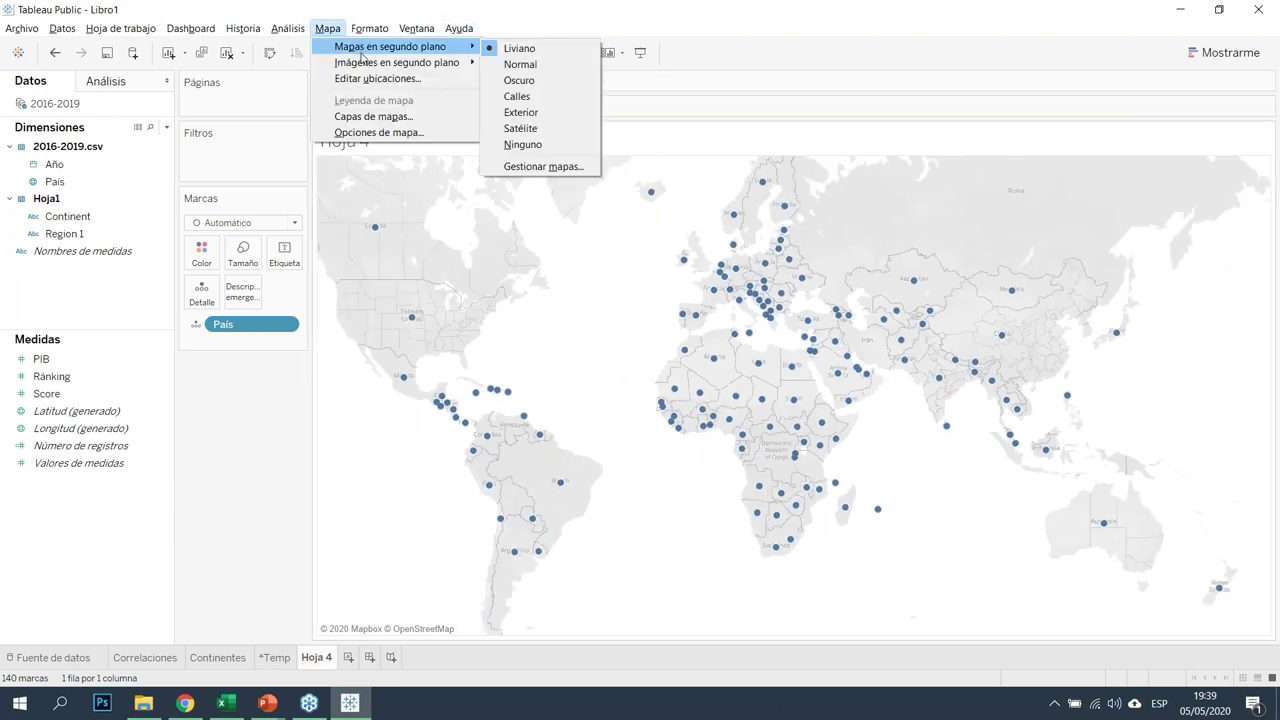
pyautogui.click(543, 66)
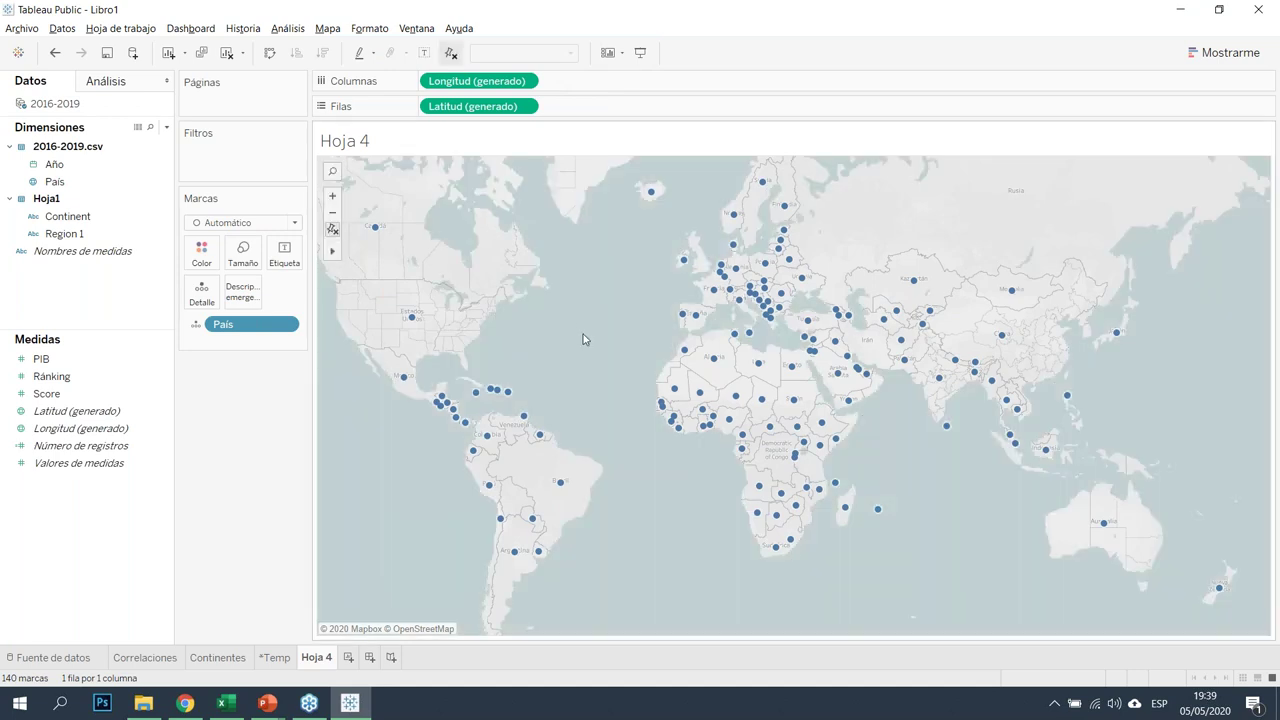
pyautogui.moveTo(608, 325); pyautogui.dragTo(656, 321)
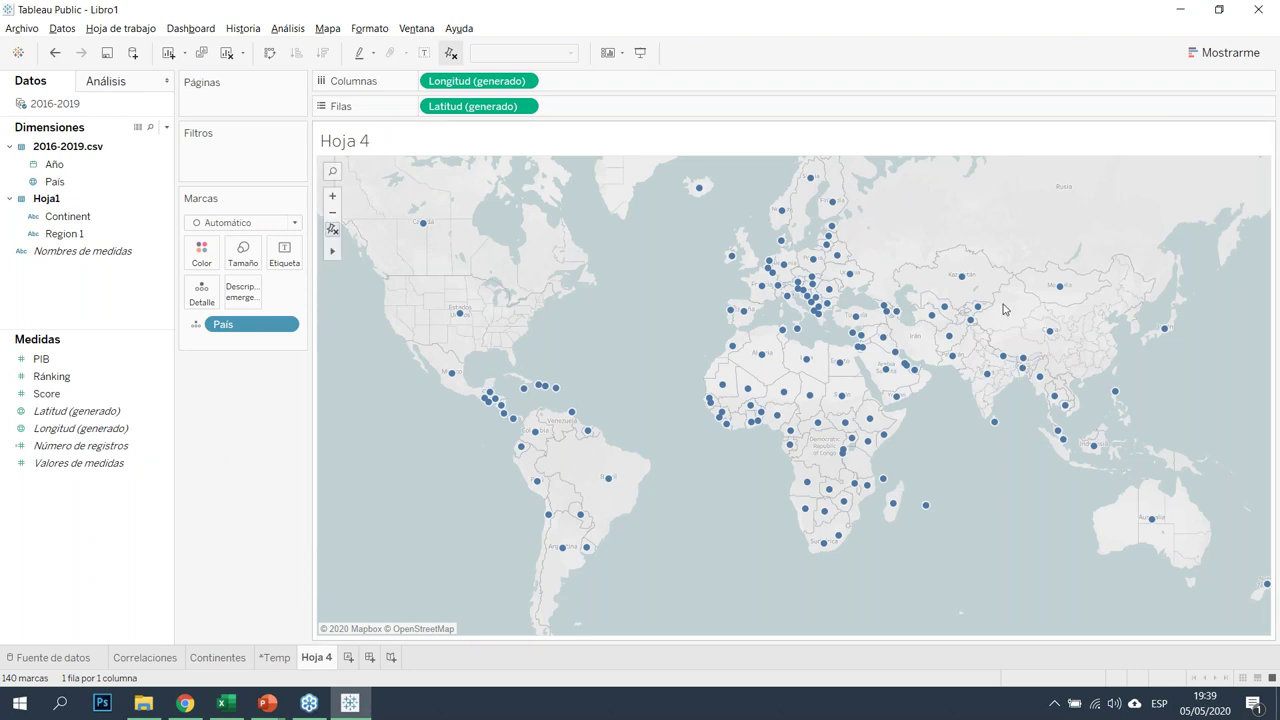
# Colour the countries by Score and aggregate the measure as an average (Promedio)
pyautogui.click(78, 410)
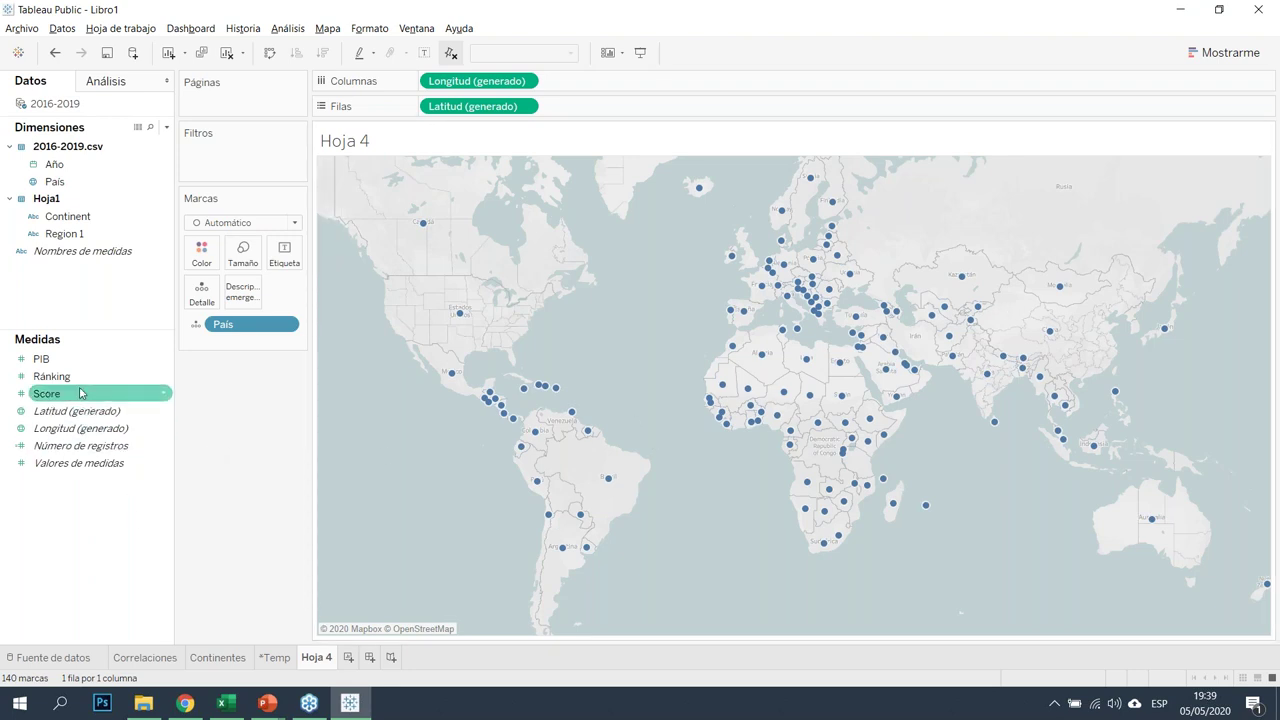
pyautogui.click(148, 396)
pyautogui.moveTo(60, 400); pyautogui.dragTo(965, 478)
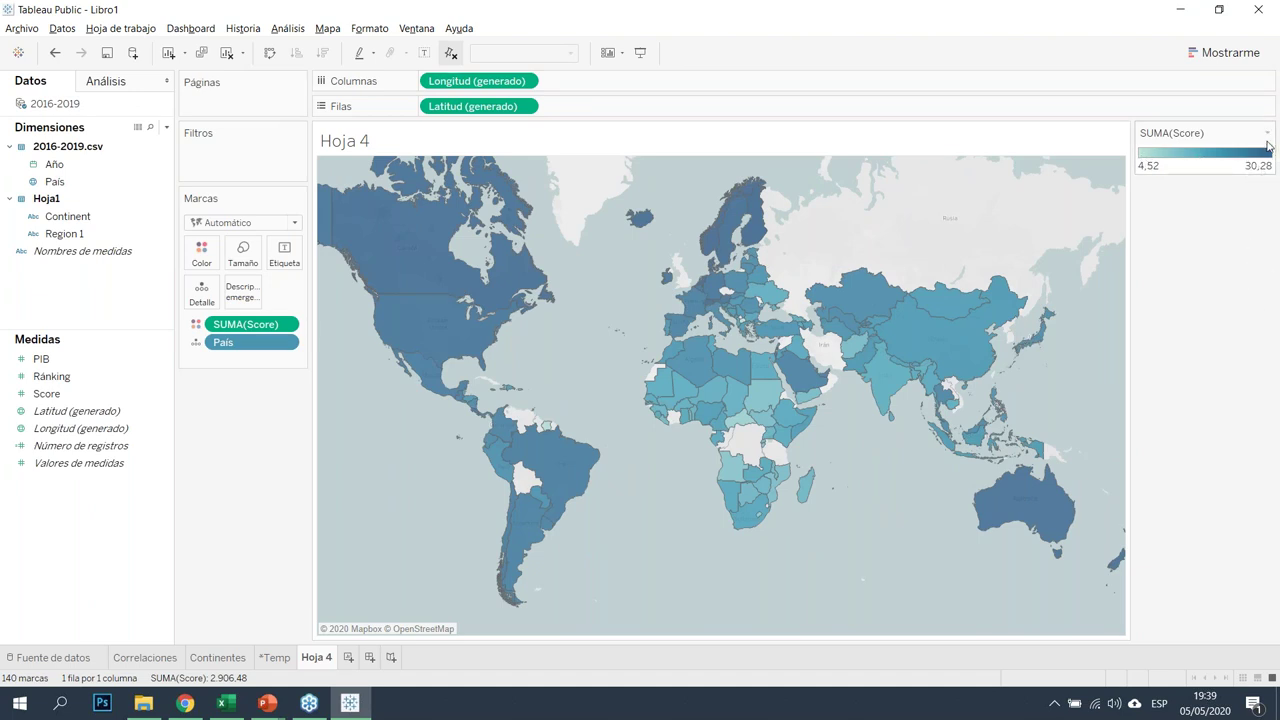
pyautogui.click(287, 325)
pyautogui.moveTo(305, 458)
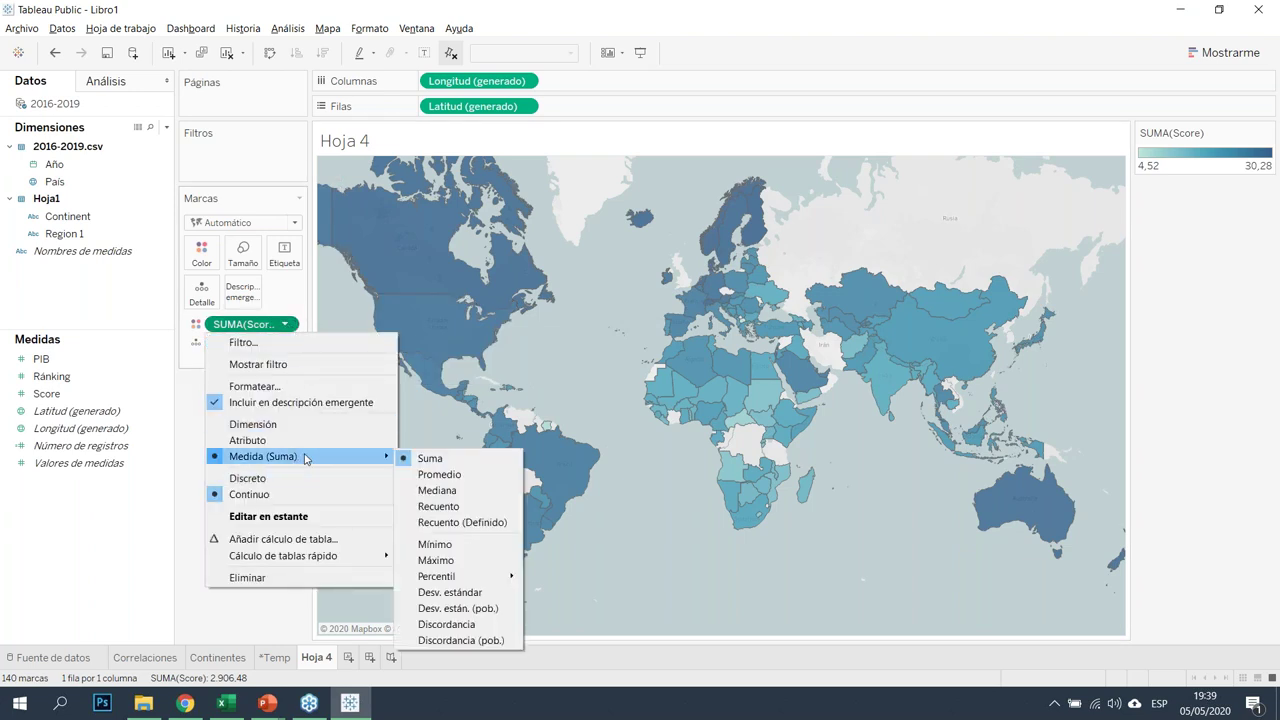
pyautogui.click(458, 476)
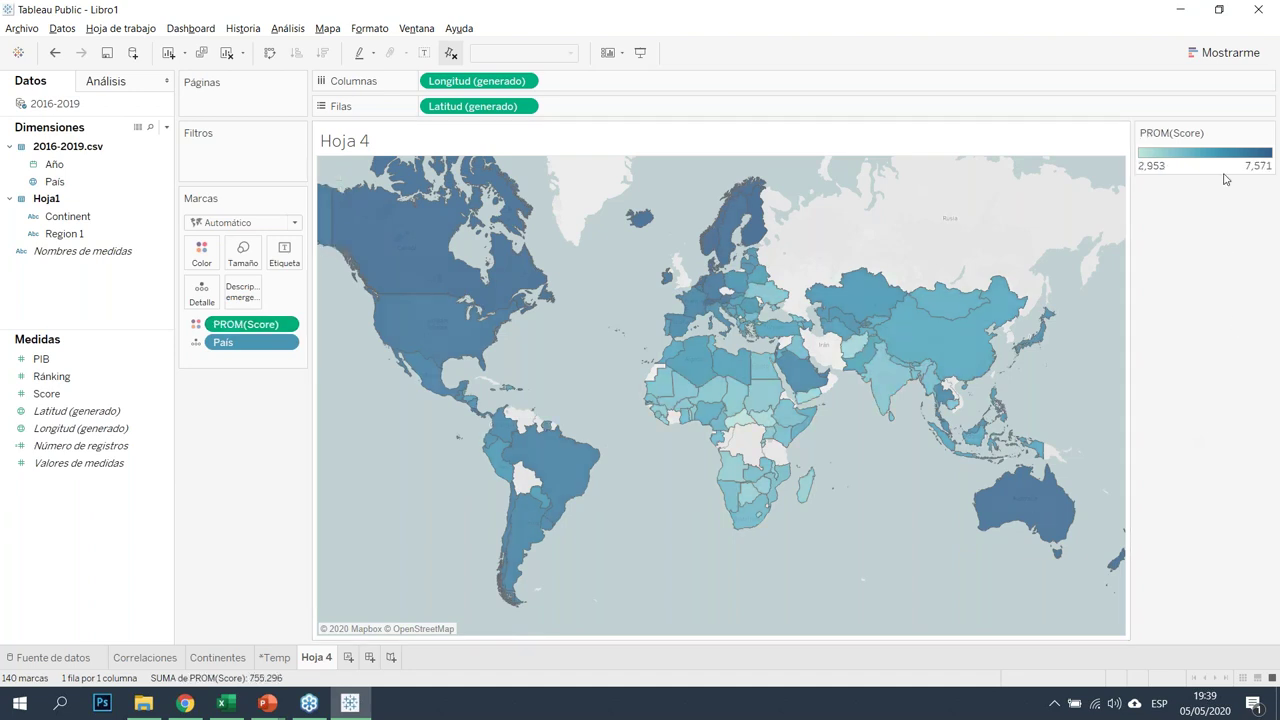
# Apply the Rojo-verde divergente palette to the map's average Score colours
pyautogui.click(1270, 136)
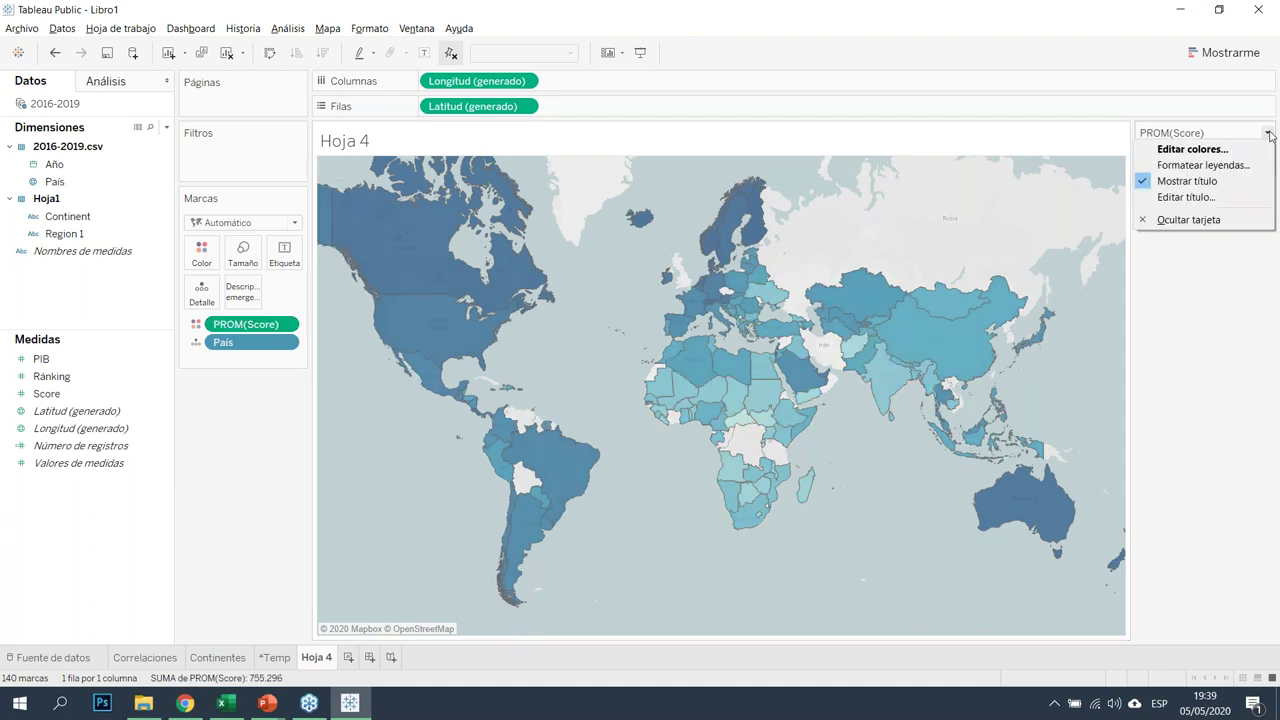
pyautogui.click(1188, 150)
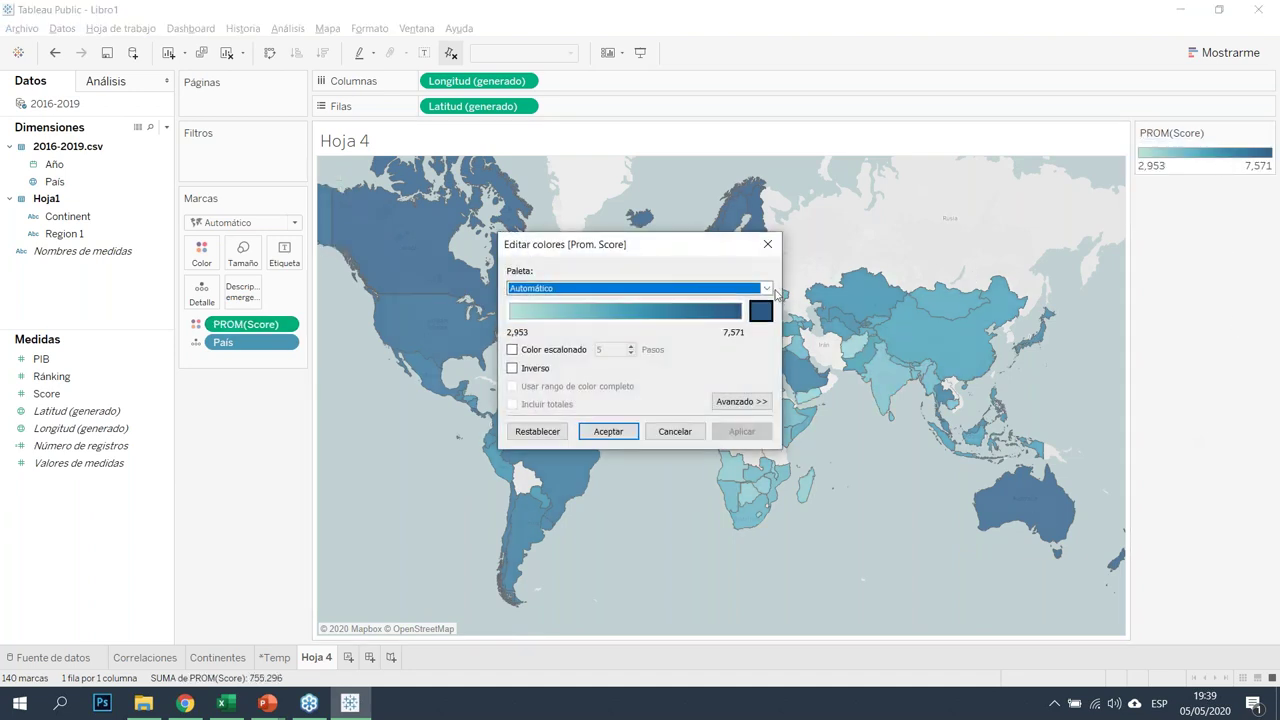
pyautogui.click(765, 288)
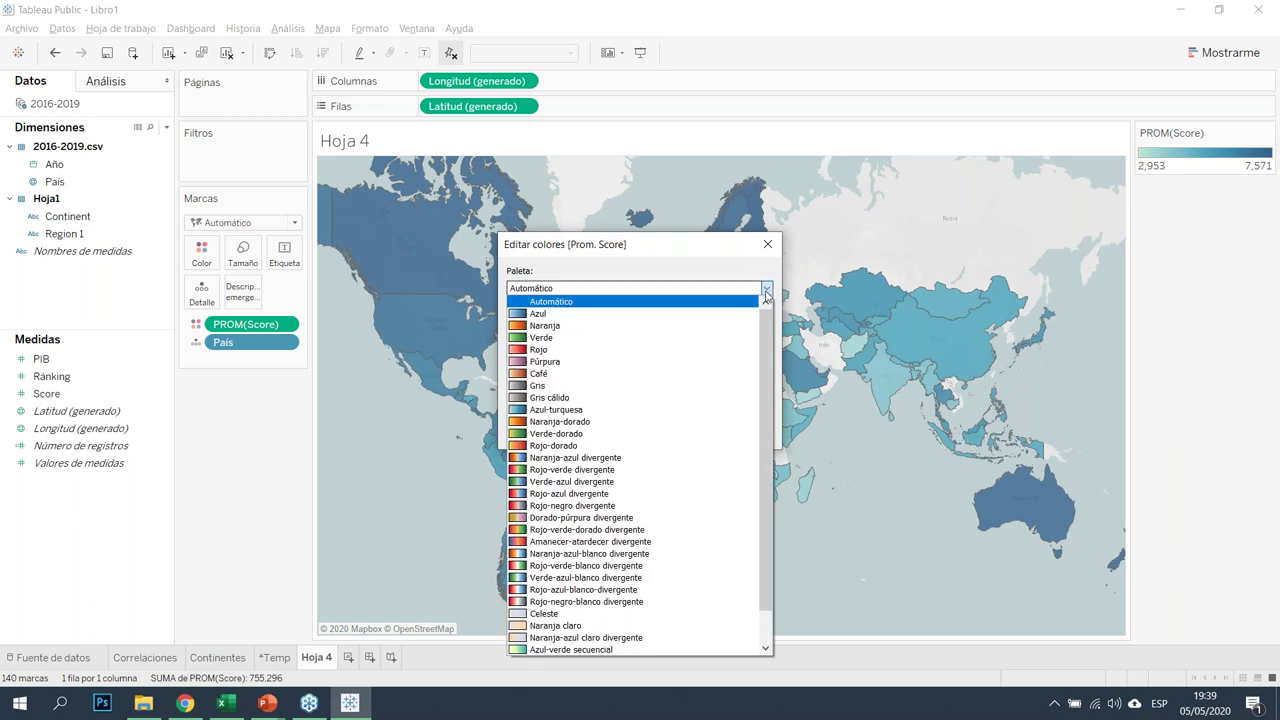
pyautogui.click(688, 470)
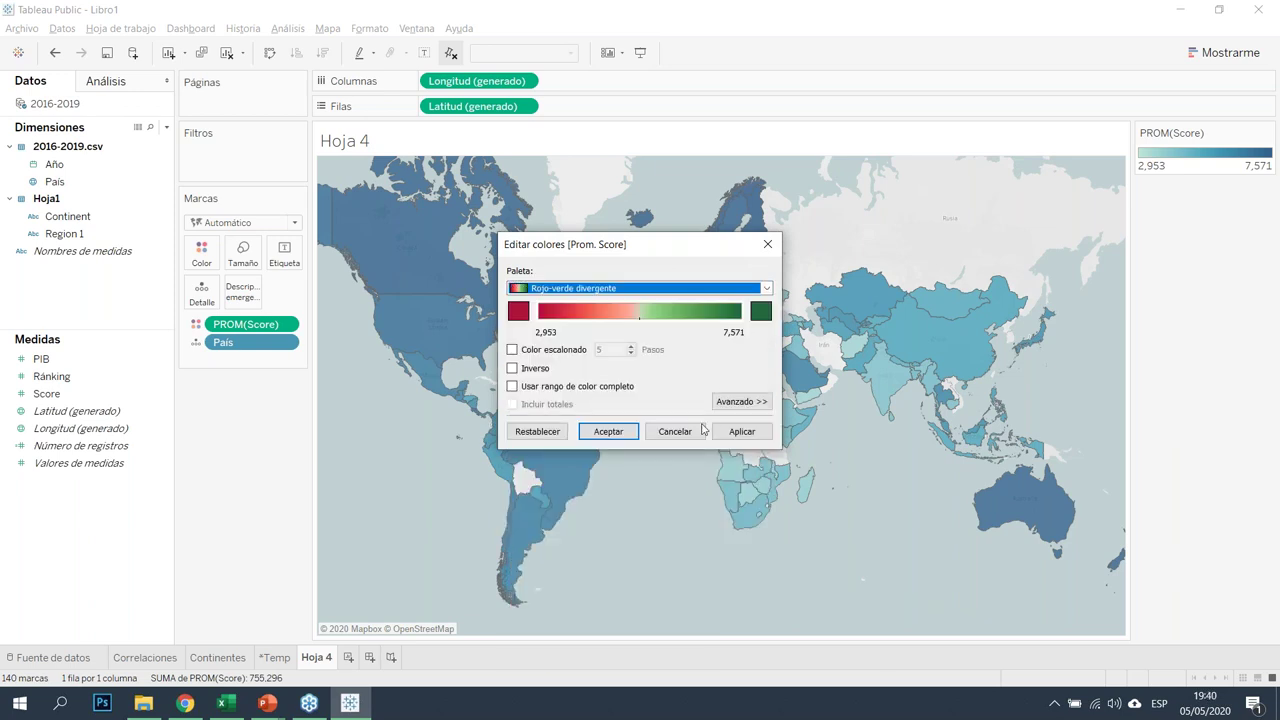
pyautogui.click(742, 431)
pyautogui.moveTo(640, 244); pyautogui.dragTo(968, 235)
pyautogui.click(936, 422)
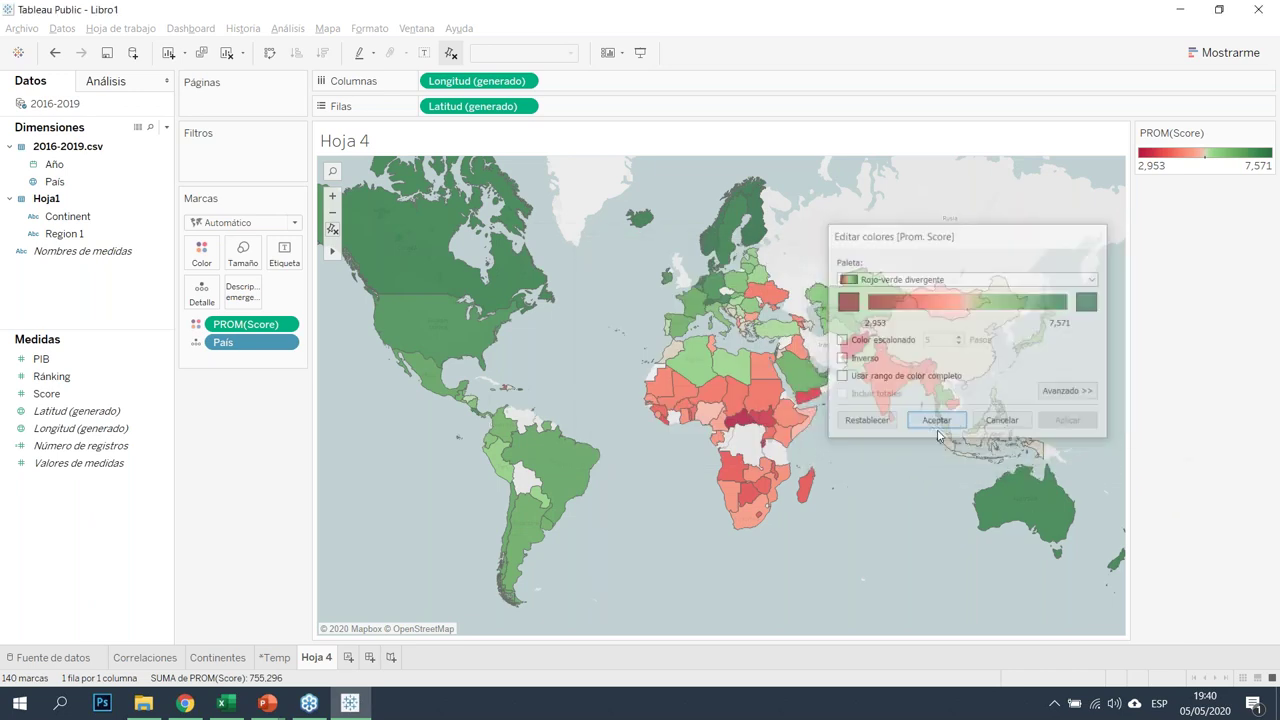
# Page the world map by Año and advance the pages from 2016 to 2019
pyautogui.moveTo(650, 540); pyautogui.dragTo(700, 536)
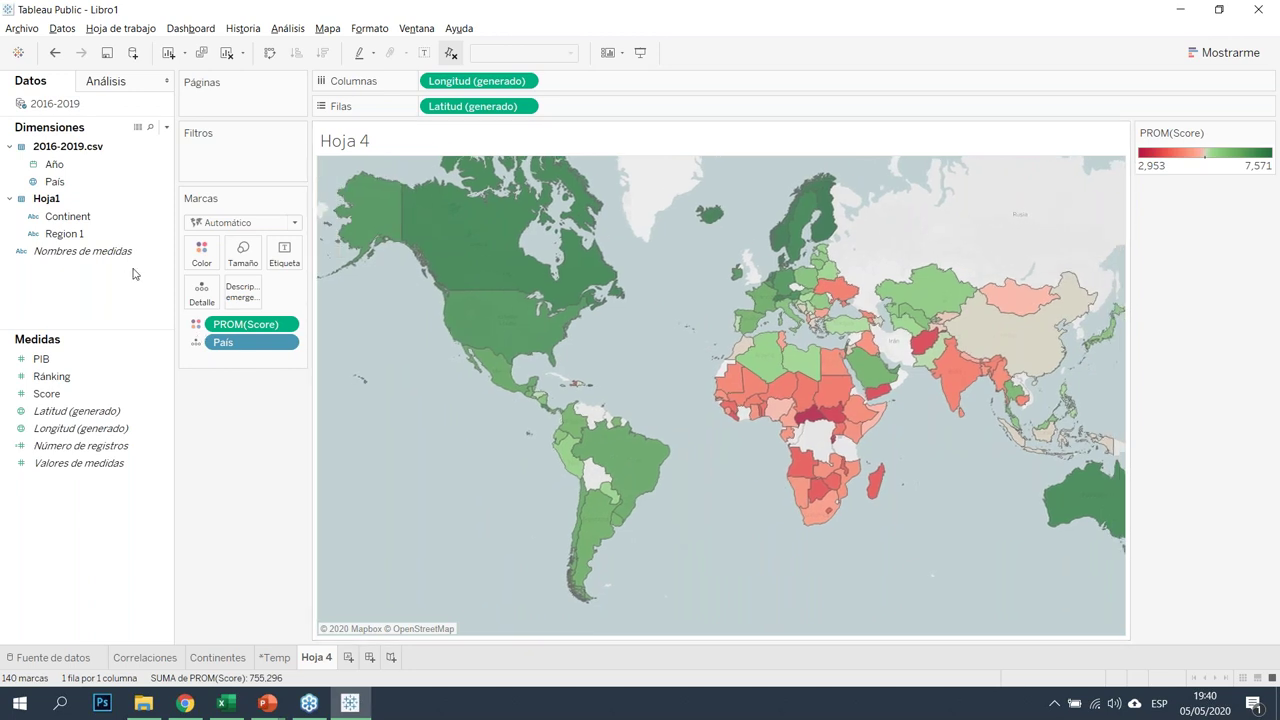
pyautogui.click(97, 168)
pyautogui.moveTo(72, 170); pyautogui.dragTo(245, 104)
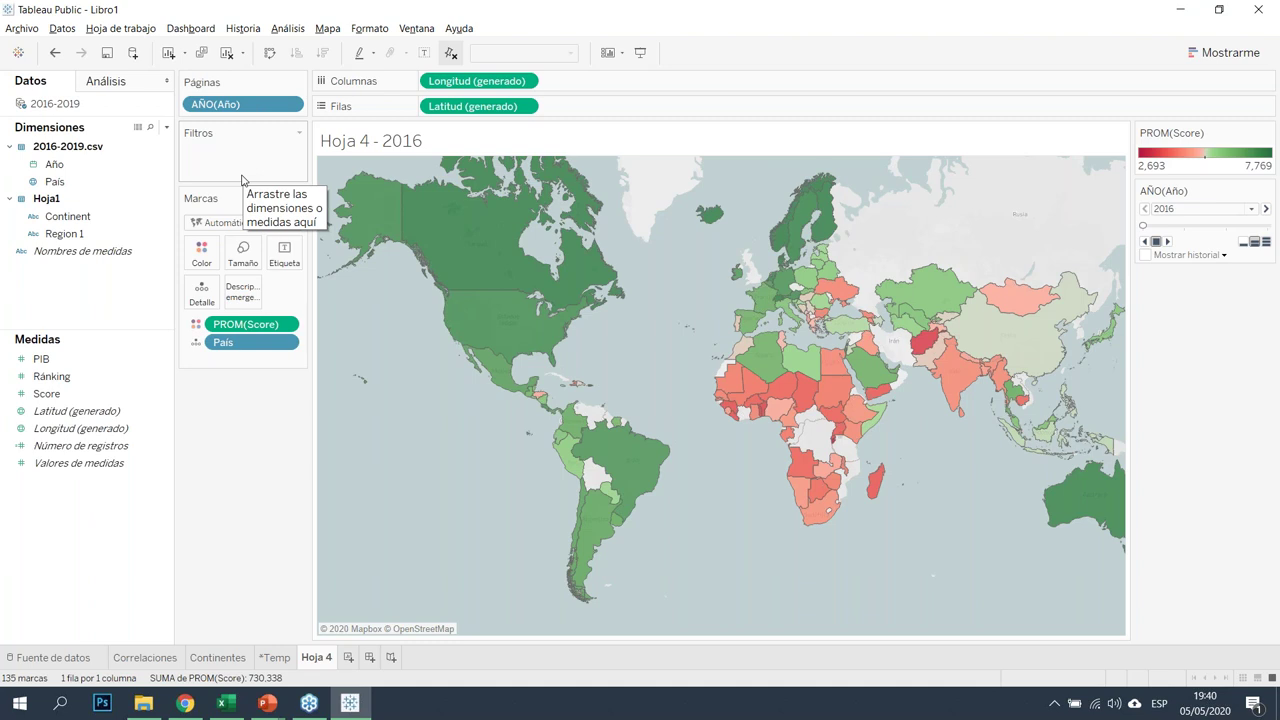
pyautogui.click(1265, 209)
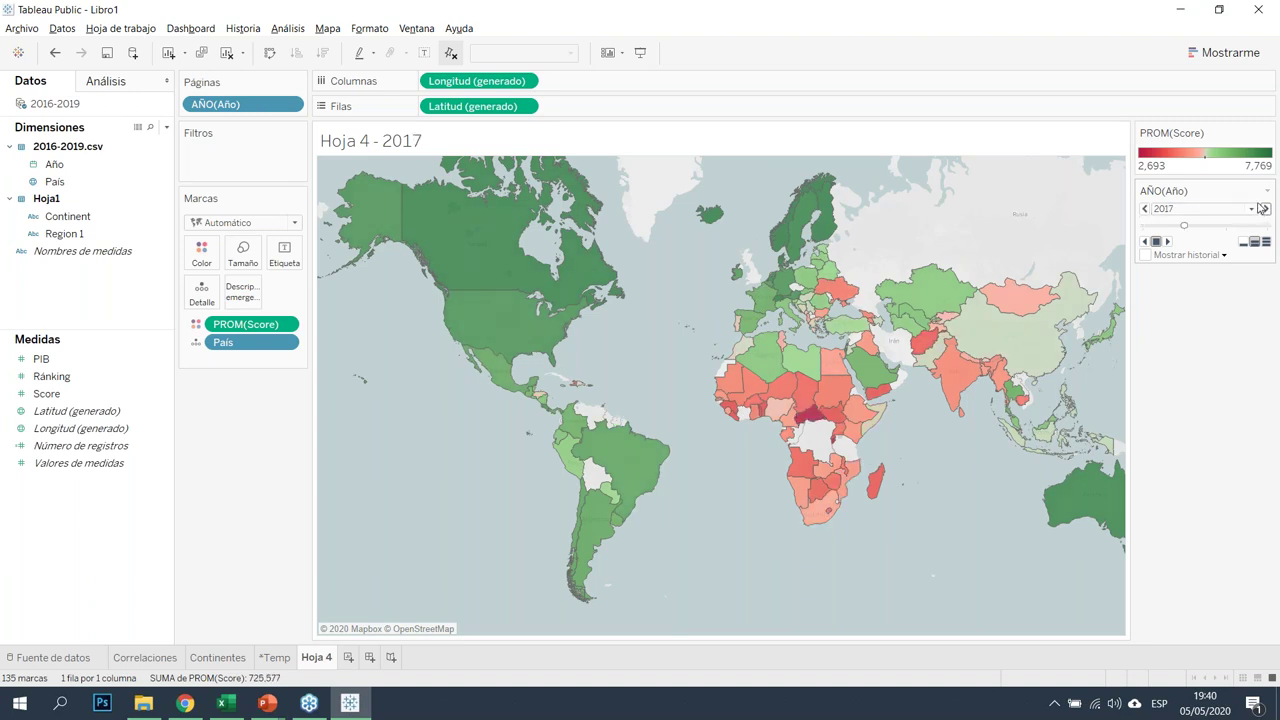
pyautogui.click(1264, 209)
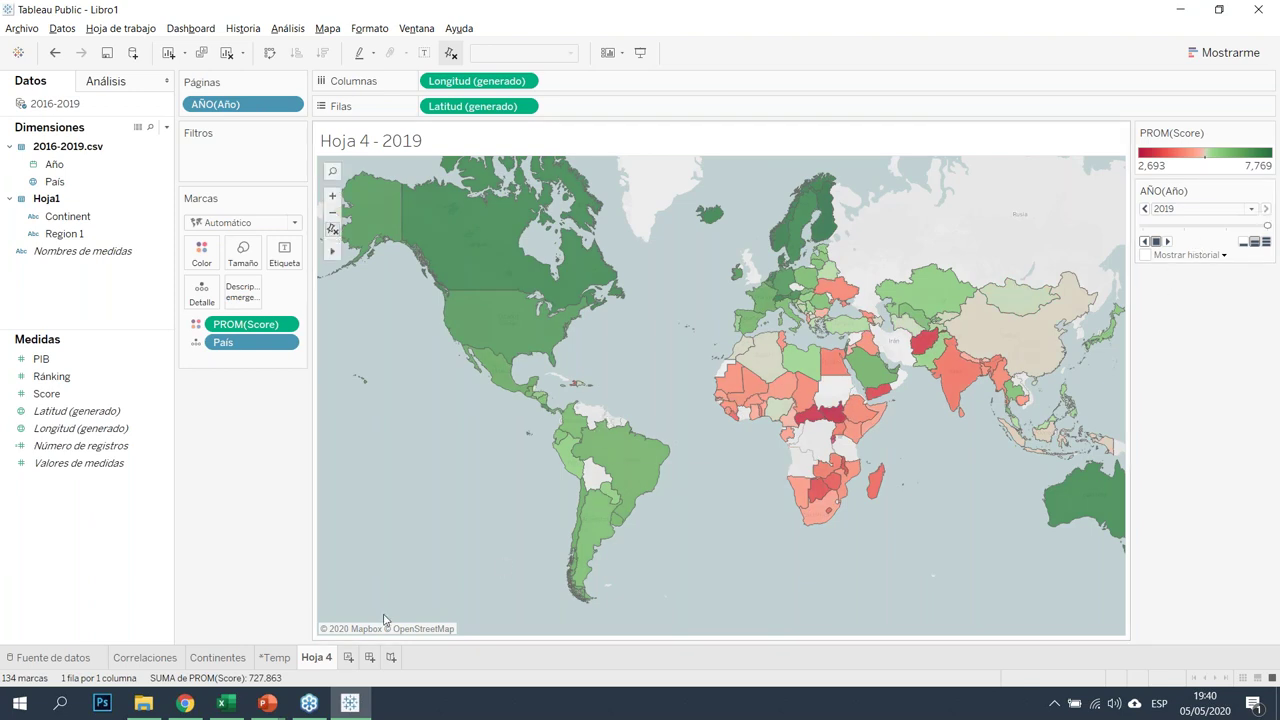
# Add a new blank worksheet and rename the Hoja 4 map sheet as Mapa
pyautogui.moveTo(329, 667)
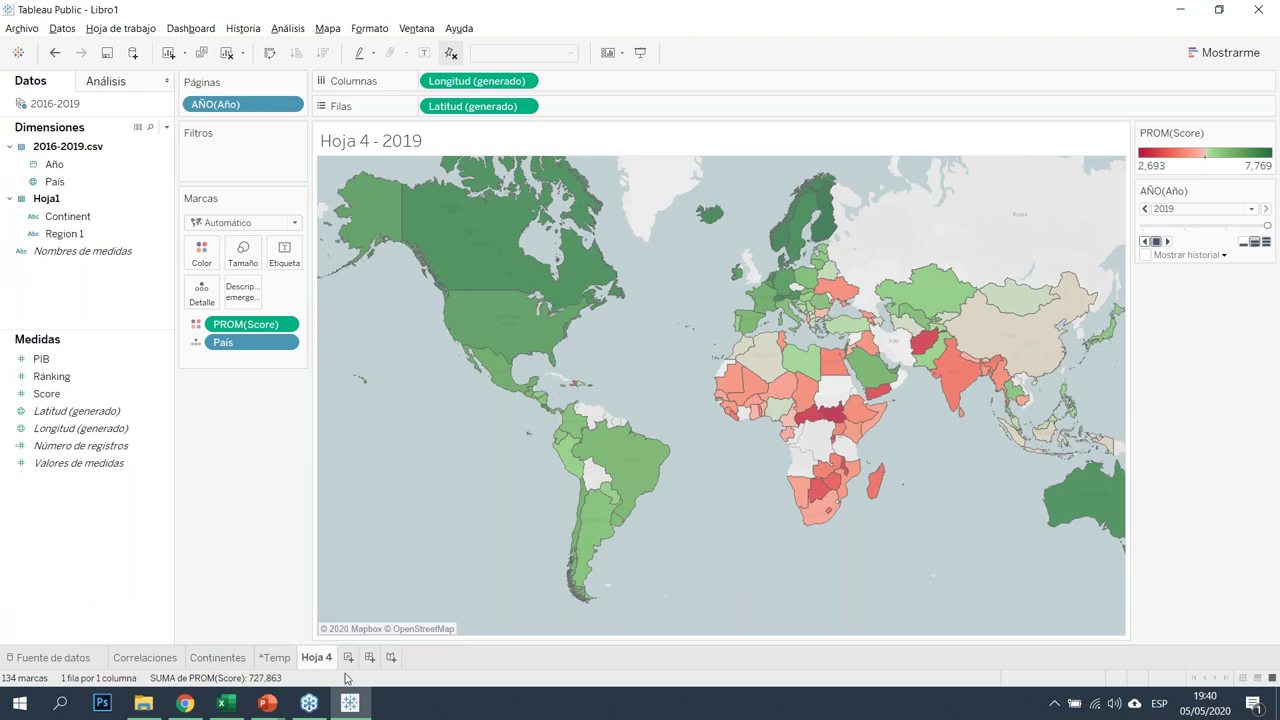
pyautogui.click(348, 657)
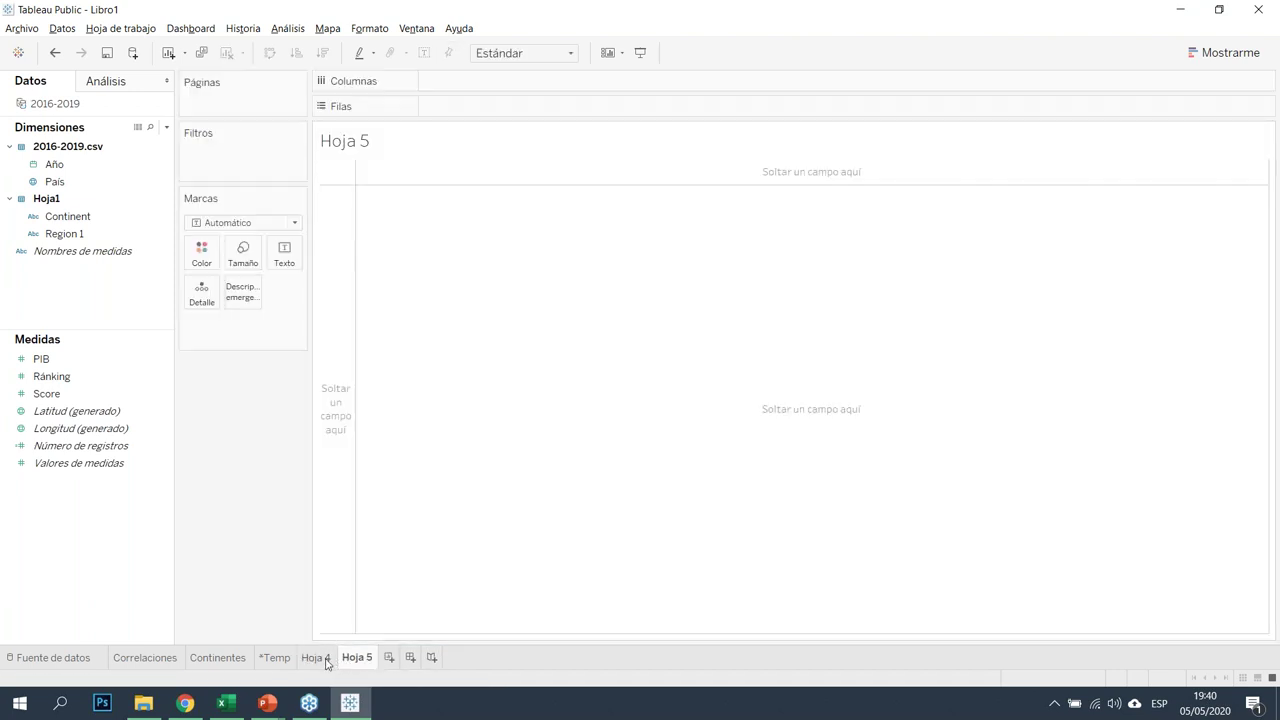
pyautogui.doubleClick(316, 657)
pyautogui.write('Mapa')
pyautogui.press('Return')
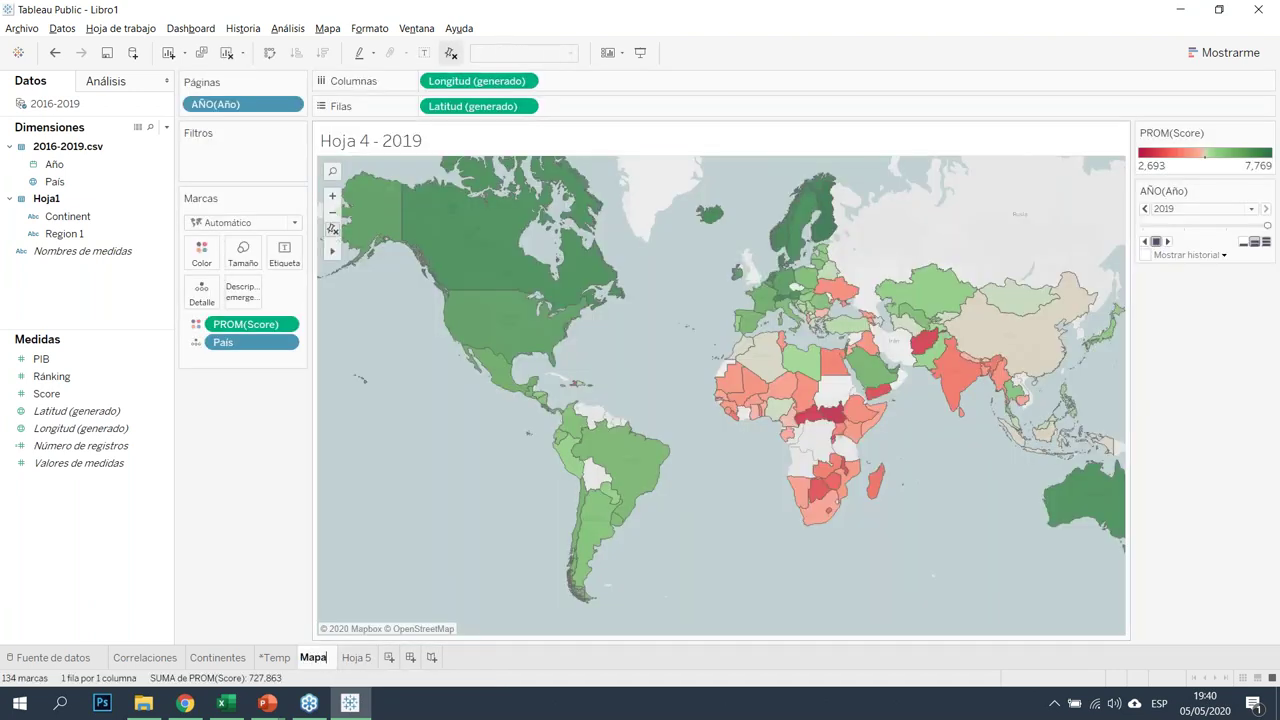
# Rename the new blank worksheet as Nube de palabras and keep it as the active sheet
pyautogui.doubleClick(347, 658)
pyautogui.click(352, 658)
pyautogui.doubleClick(352, 658)
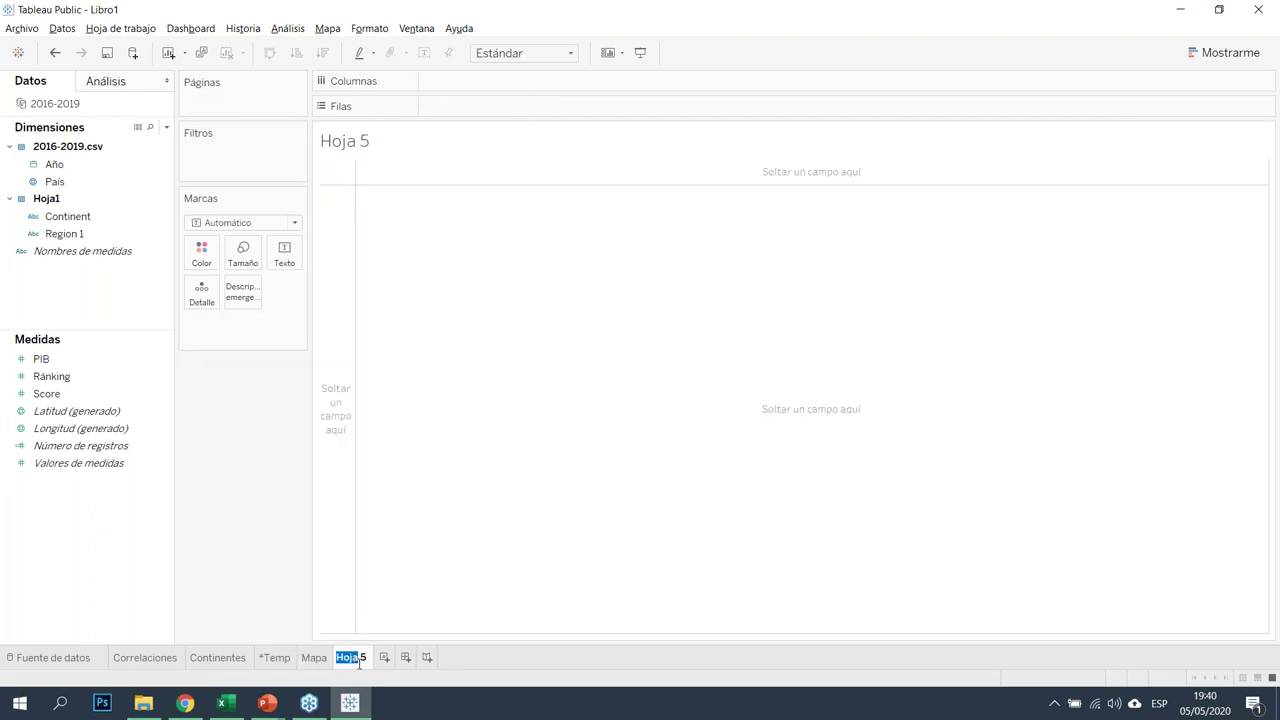
pyautogui.write('Nube de palab')
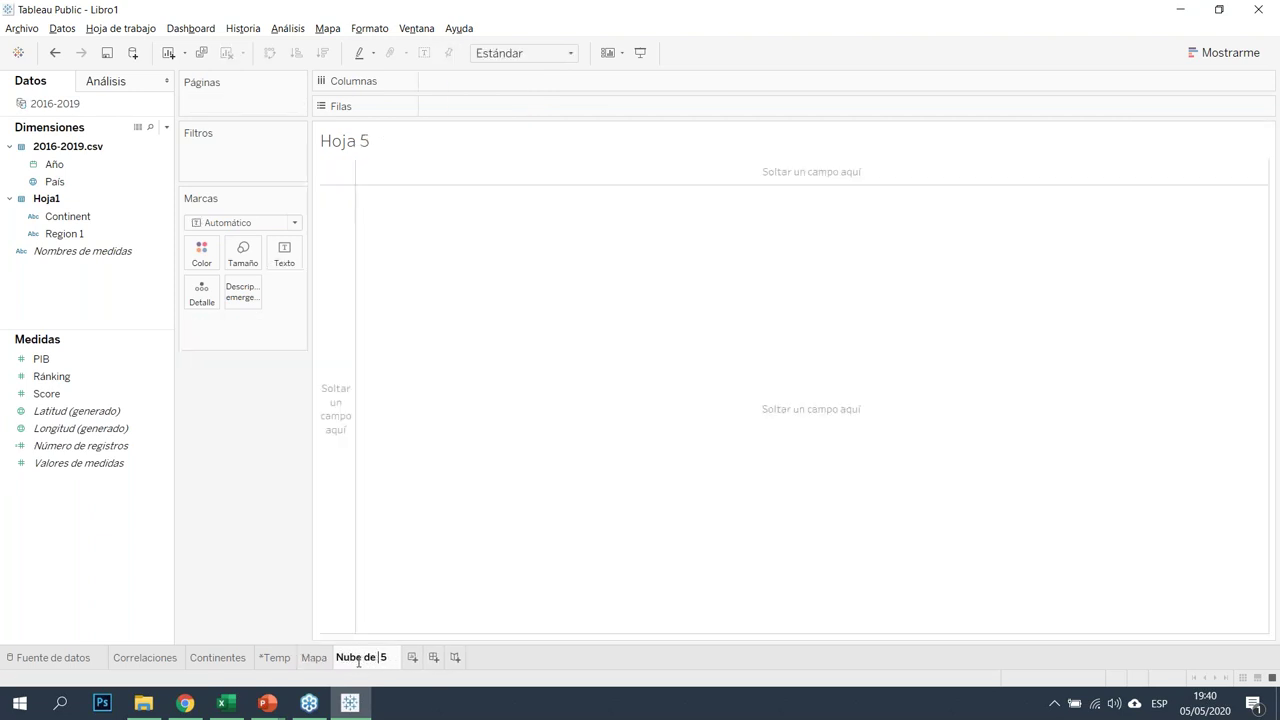
pyautogui.write('ras')
pyautogui.press('Delete')
pyautogui.press('Delete')
pyautogui.press('Return')
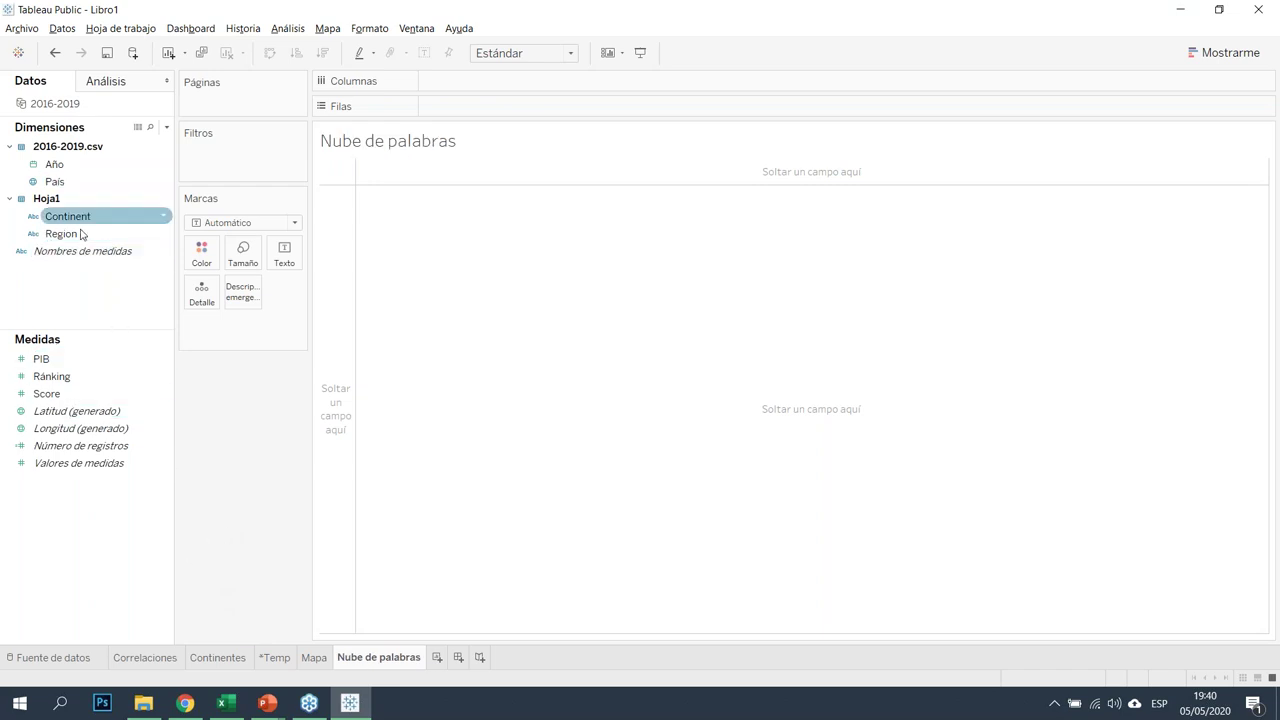
pyautogui.click(309, 659)
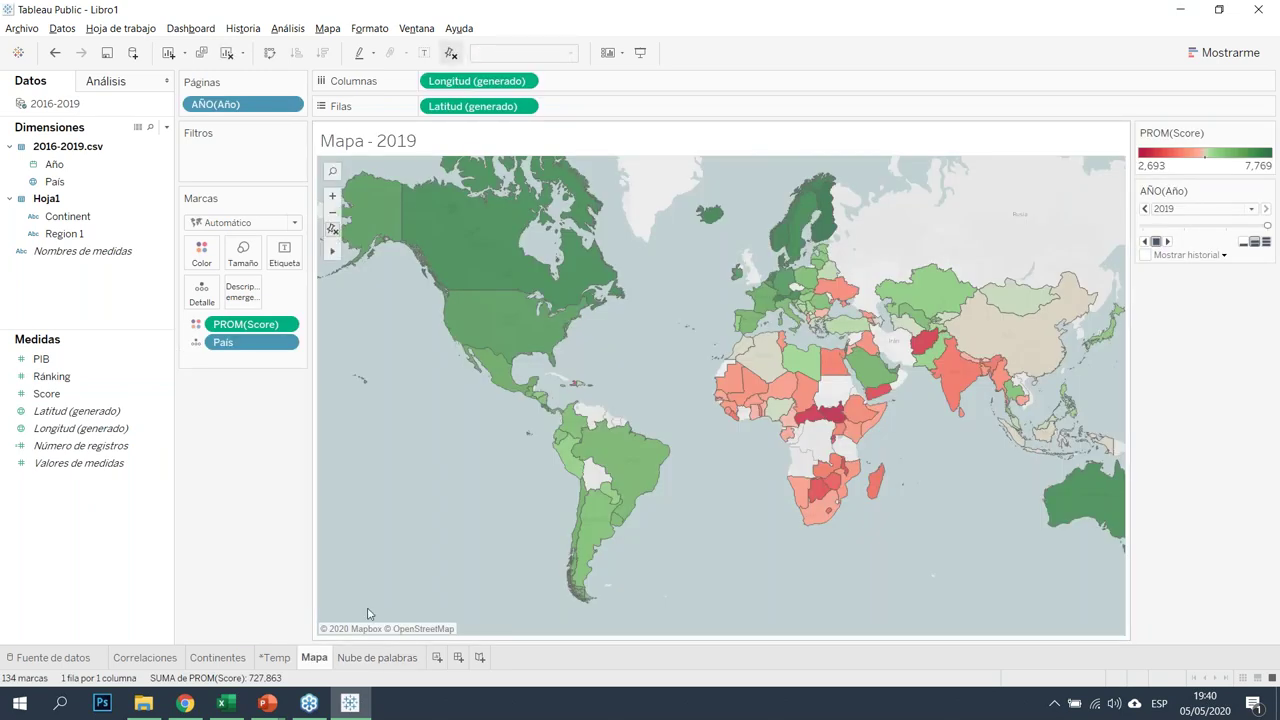
pyautogui.click(374, 657)
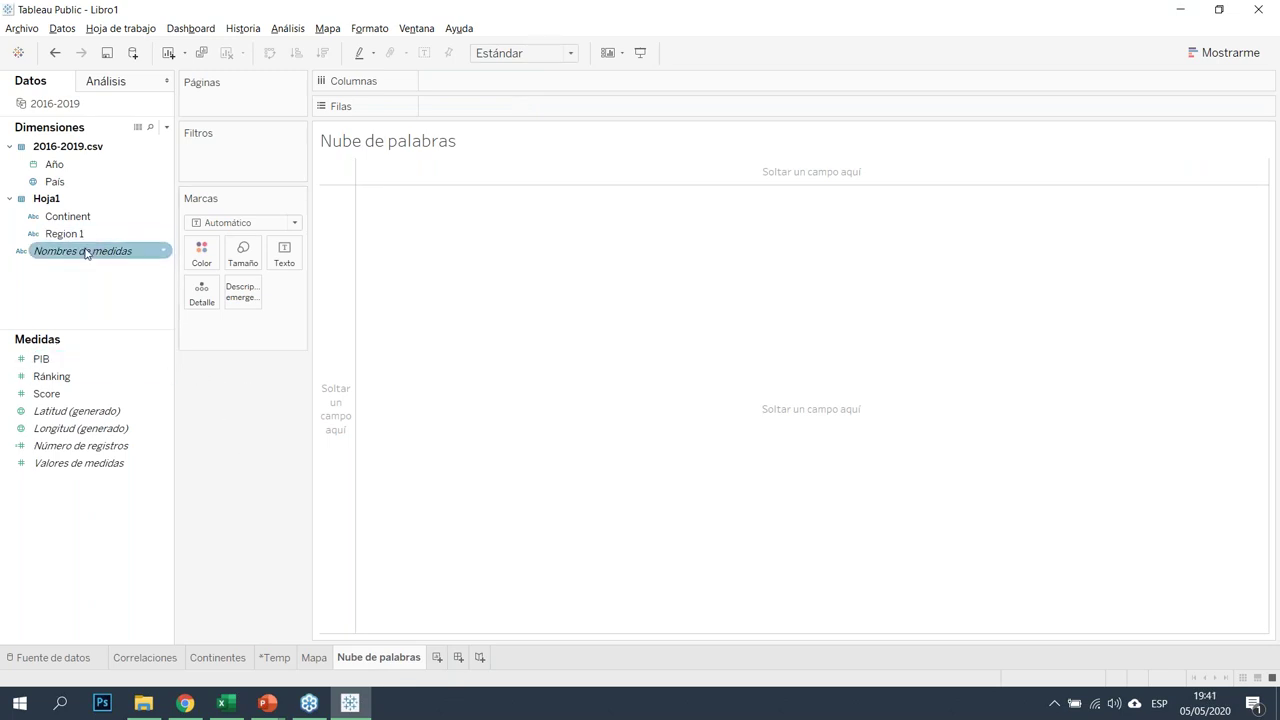
# Plot Continent as marks sized by the average (Promedio) of Score and coloured by Continent
pyautogui.moveTo(86, 218)
pyautogui.mouseDown()
pyautogui.moveTo(194, 238)
pyautogui.moveTo(263, 272)
pyautogui.moveTo(279, 310)
pyautogui.mouseUp()
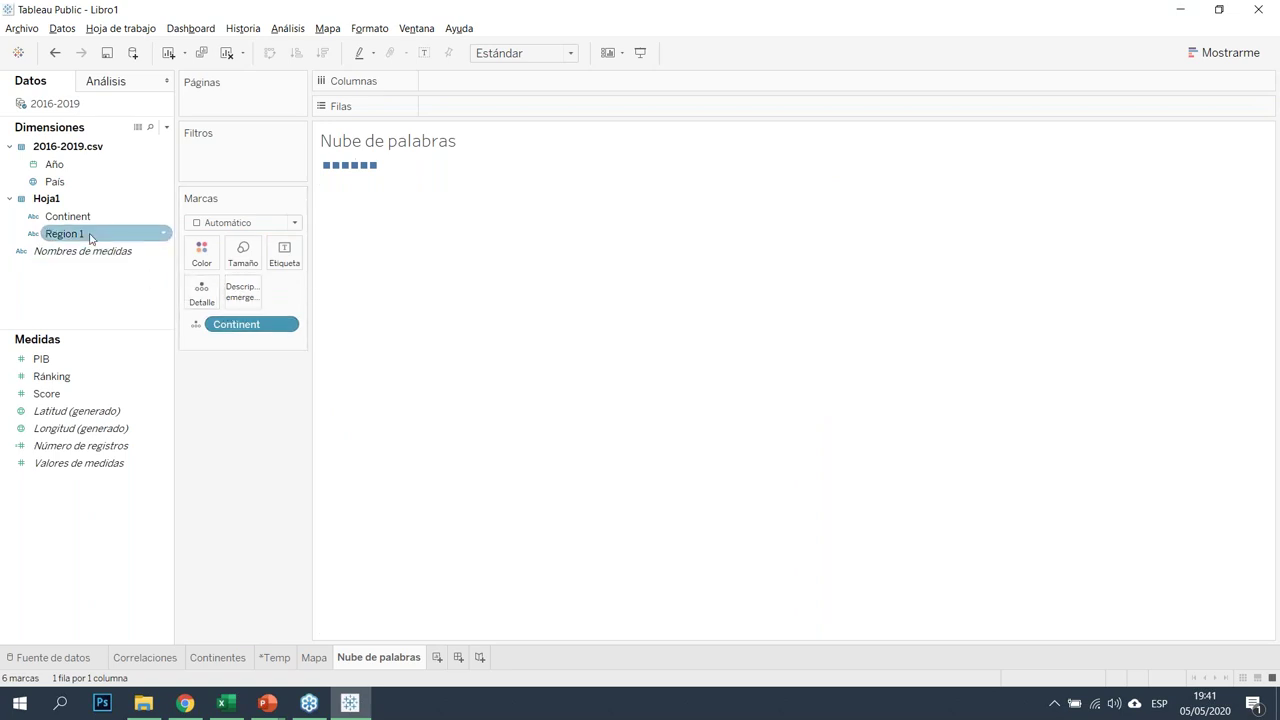
pyautogui.click(125, 388)
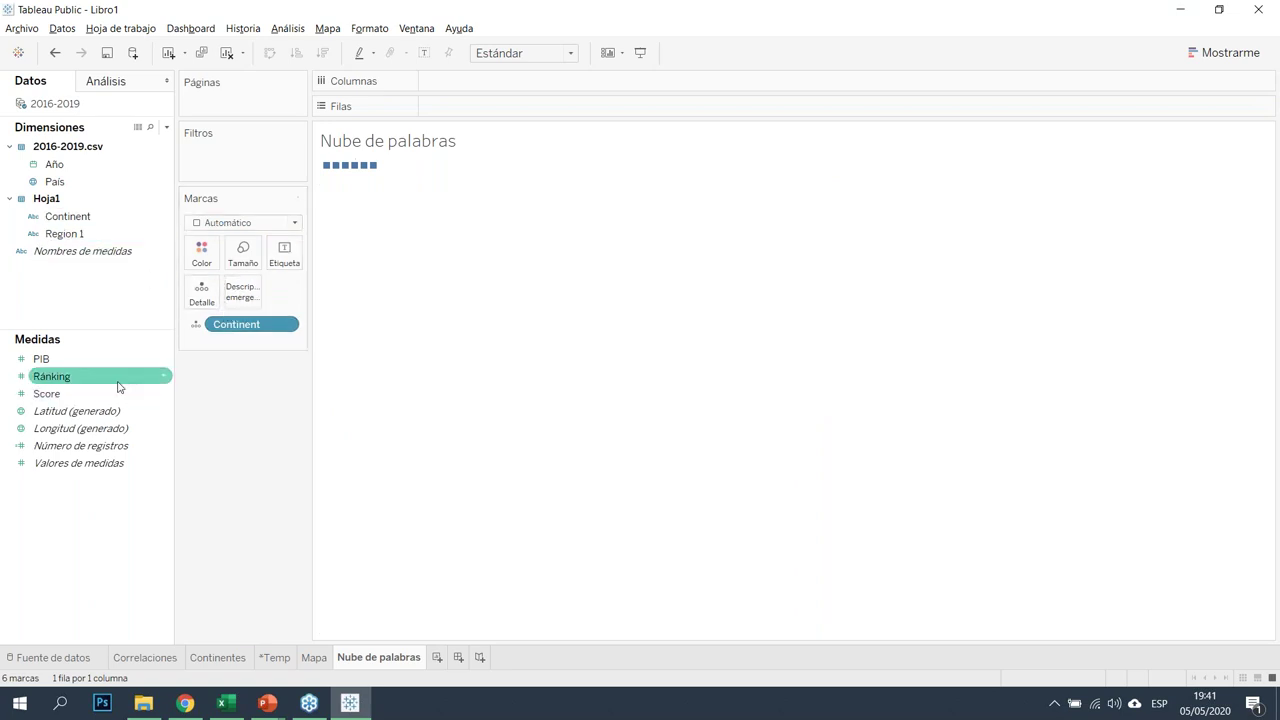
pyautogui.moveTo(94, 397)
pyautogui.mouseDown()
pyautogui.moveTo(257, 260)
pyautogui.moveTo(243, 253)
pyautogui.mouseUp()
pyautogui.click(286, 326)
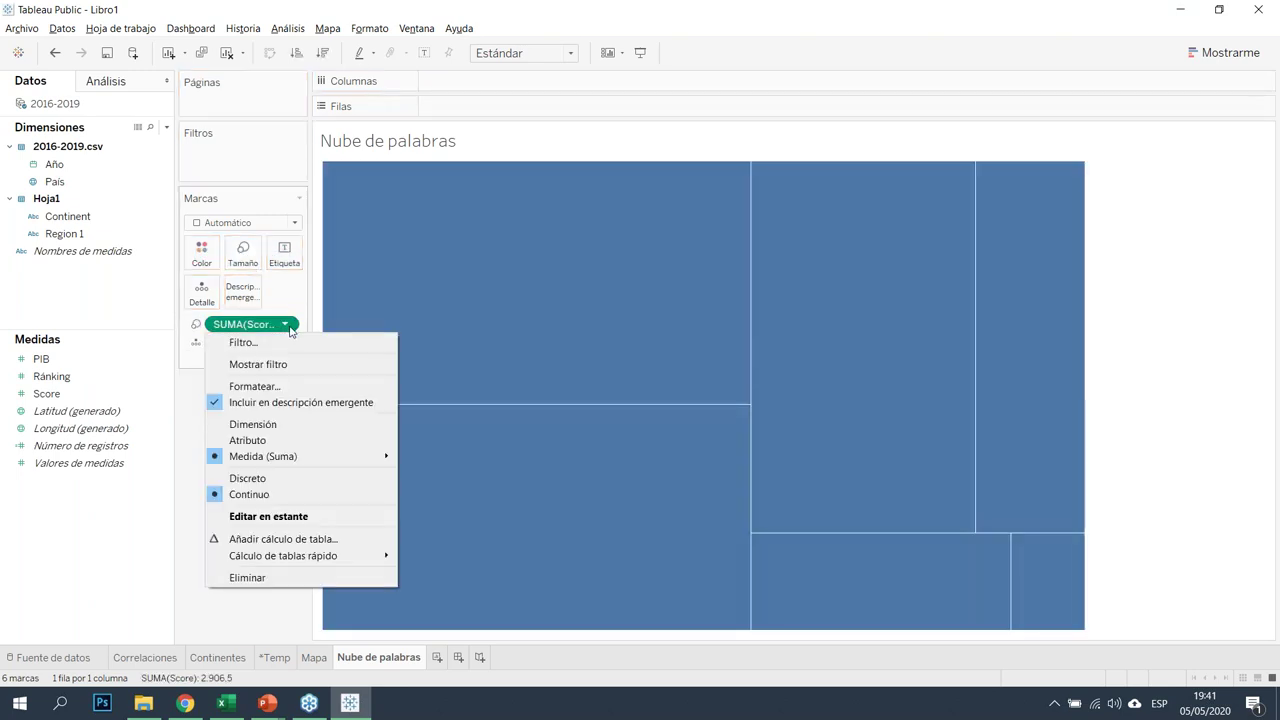
pyautogui.moveTo(276, 456)
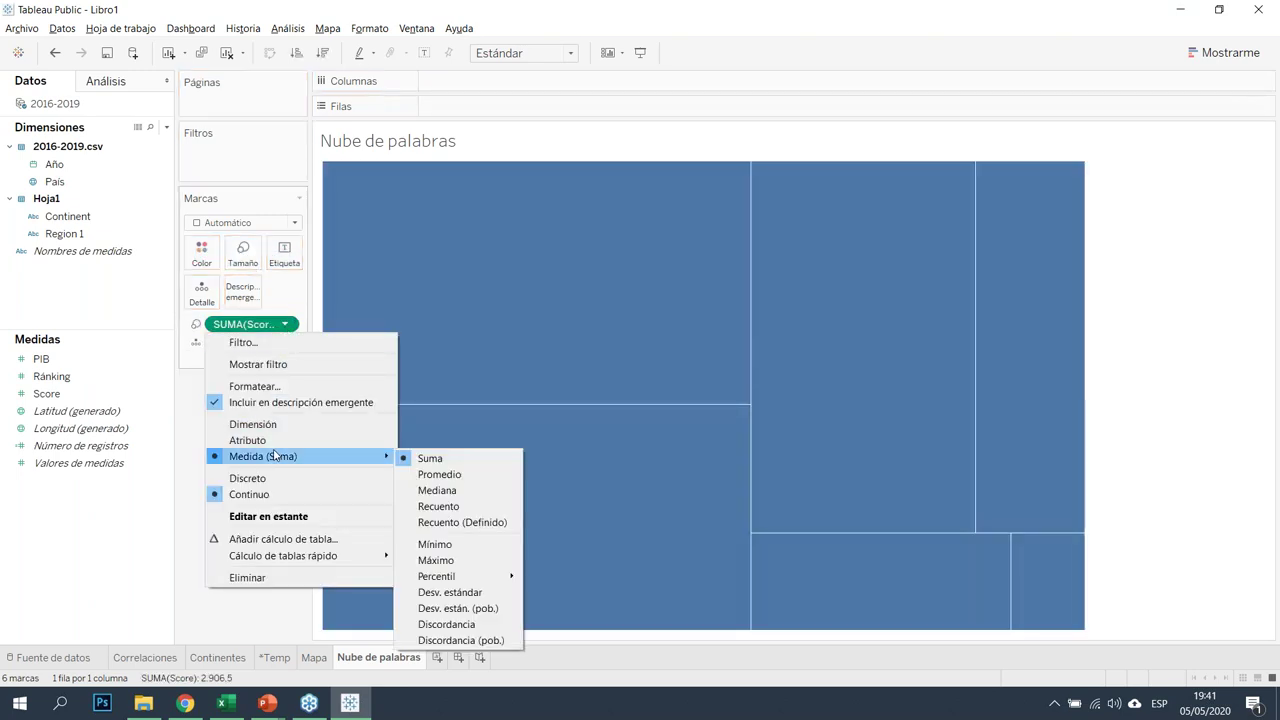
pyautogui.click(434, 476)
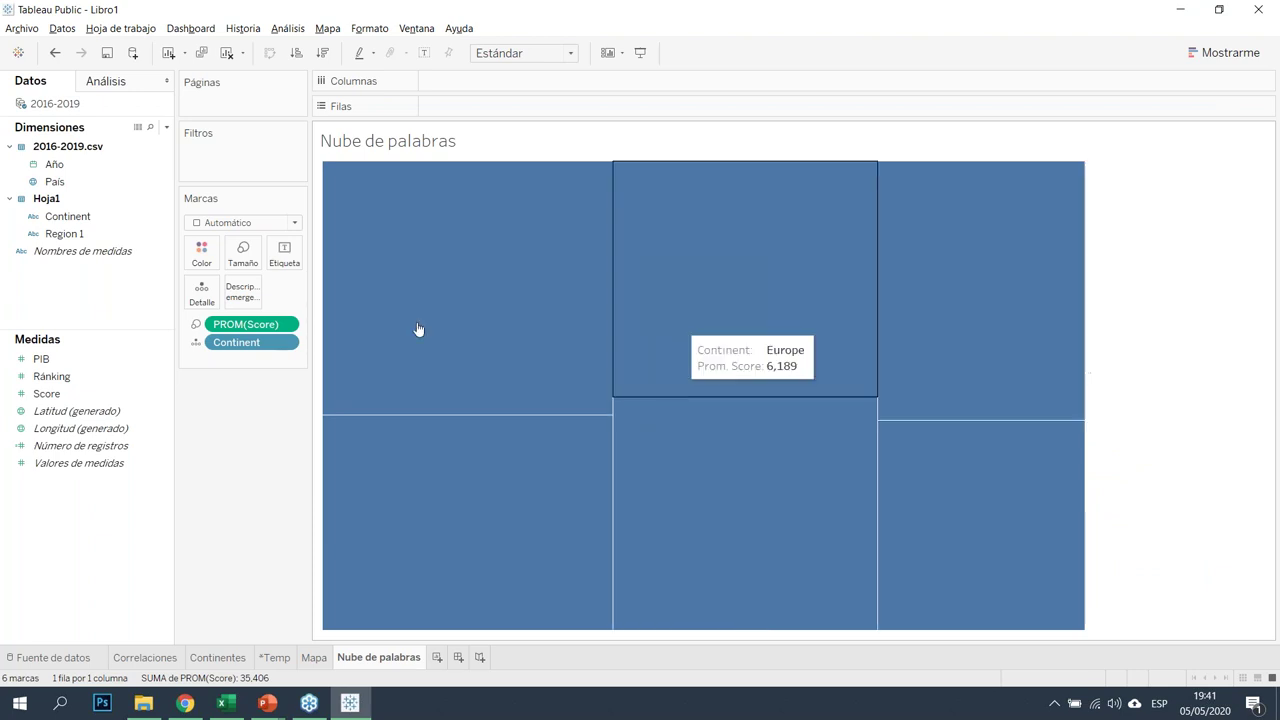
pyautogui.moveTo(68, 218); pyautogui.dragTo(201, 252)
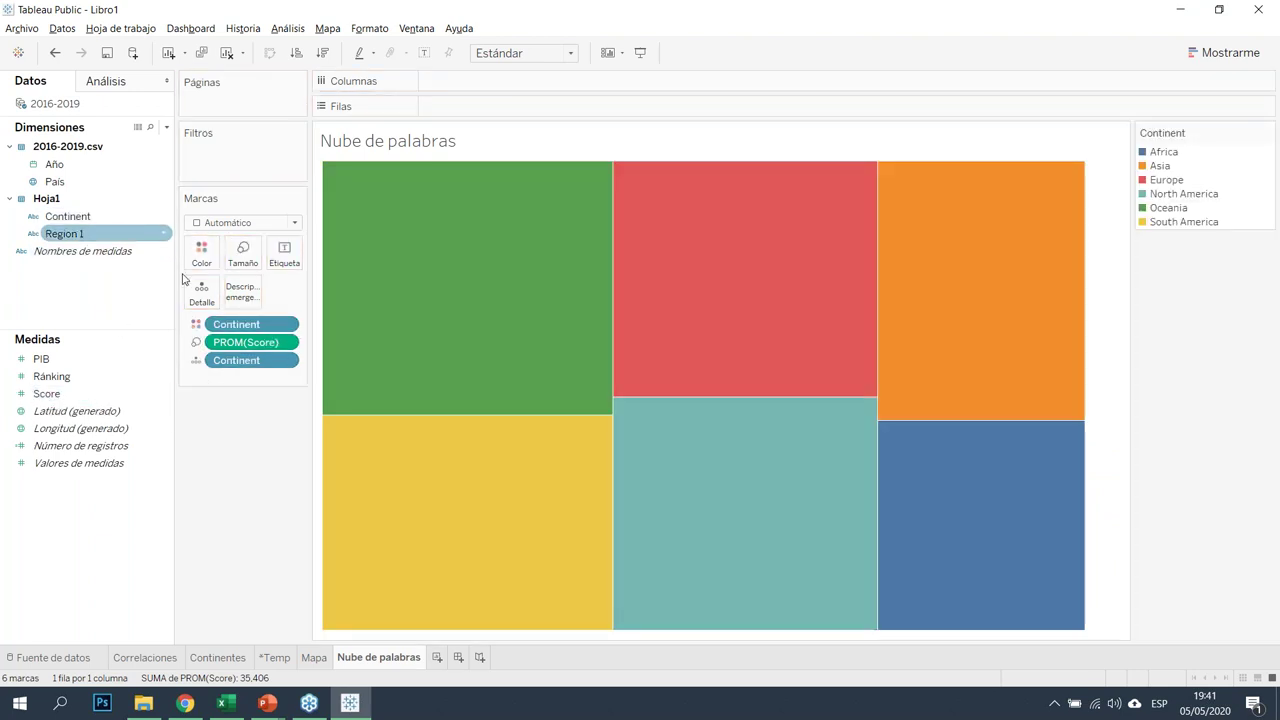
# Change the mark type to Texto and show Region 1 as the word cloud's text in place of Continent
pyautogui.moveTo(929, 505)
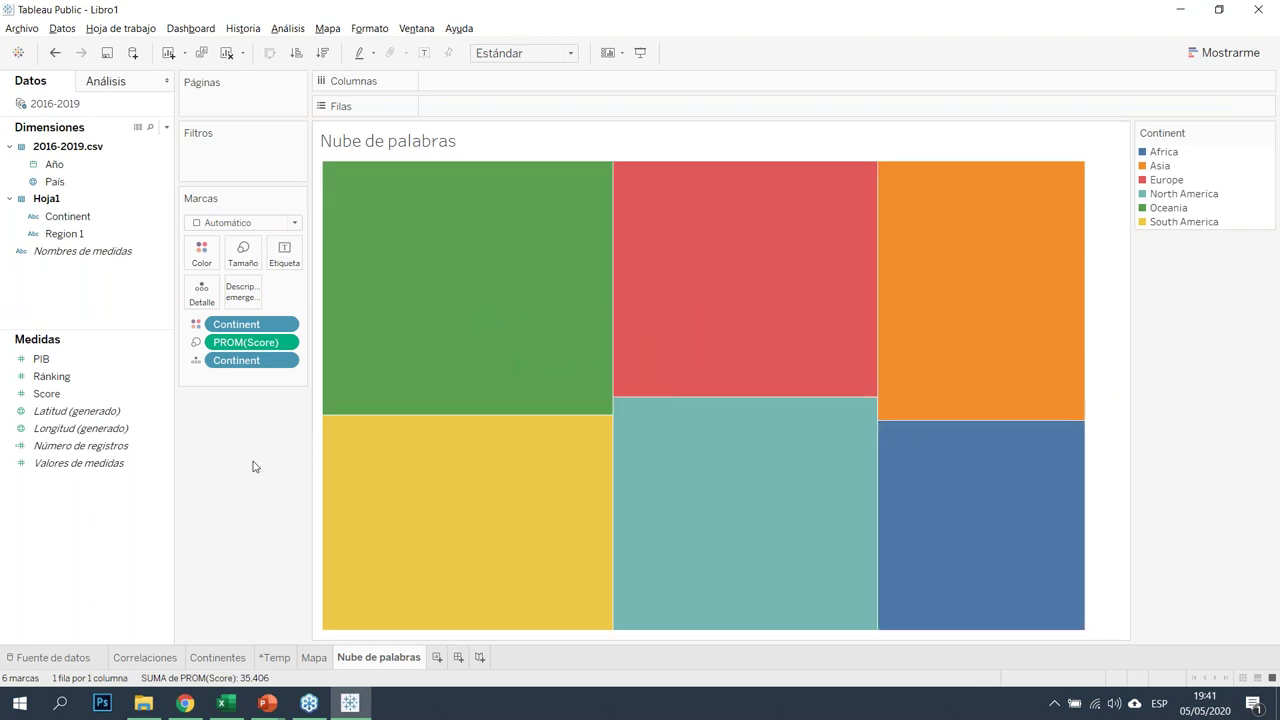
pyautogui.click(293, 223)
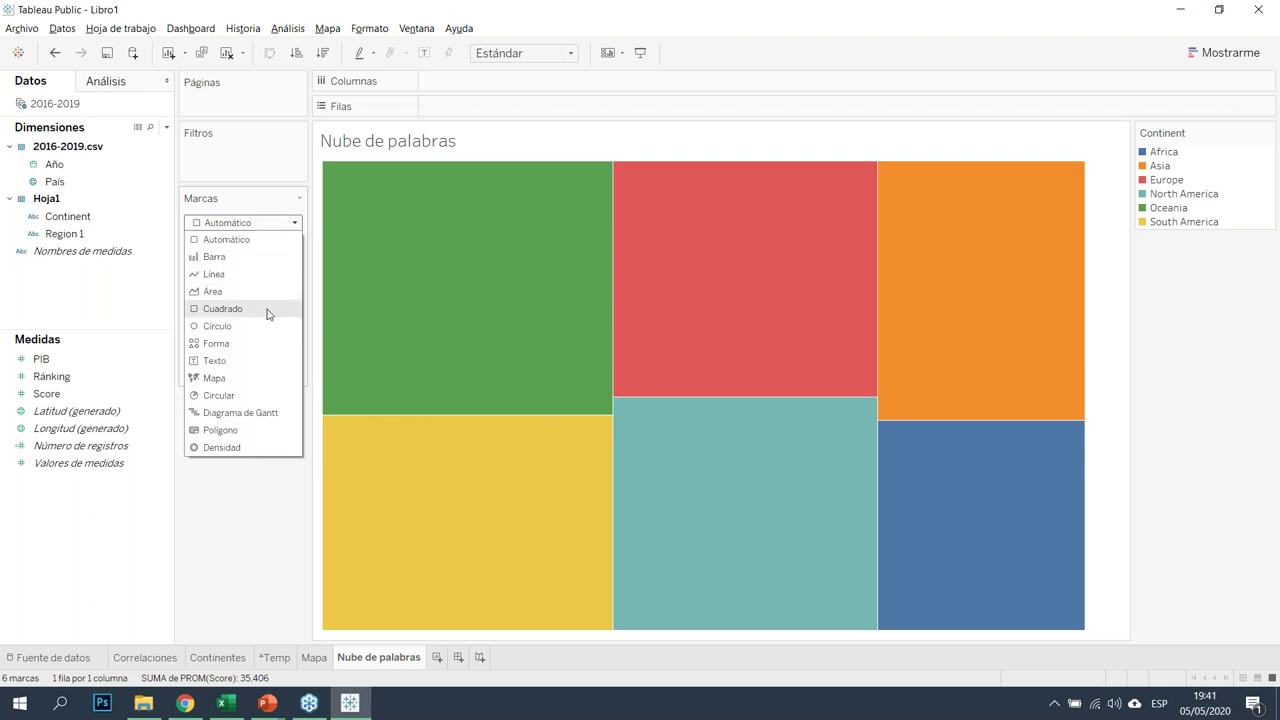
pyautogui.click(258, 361)
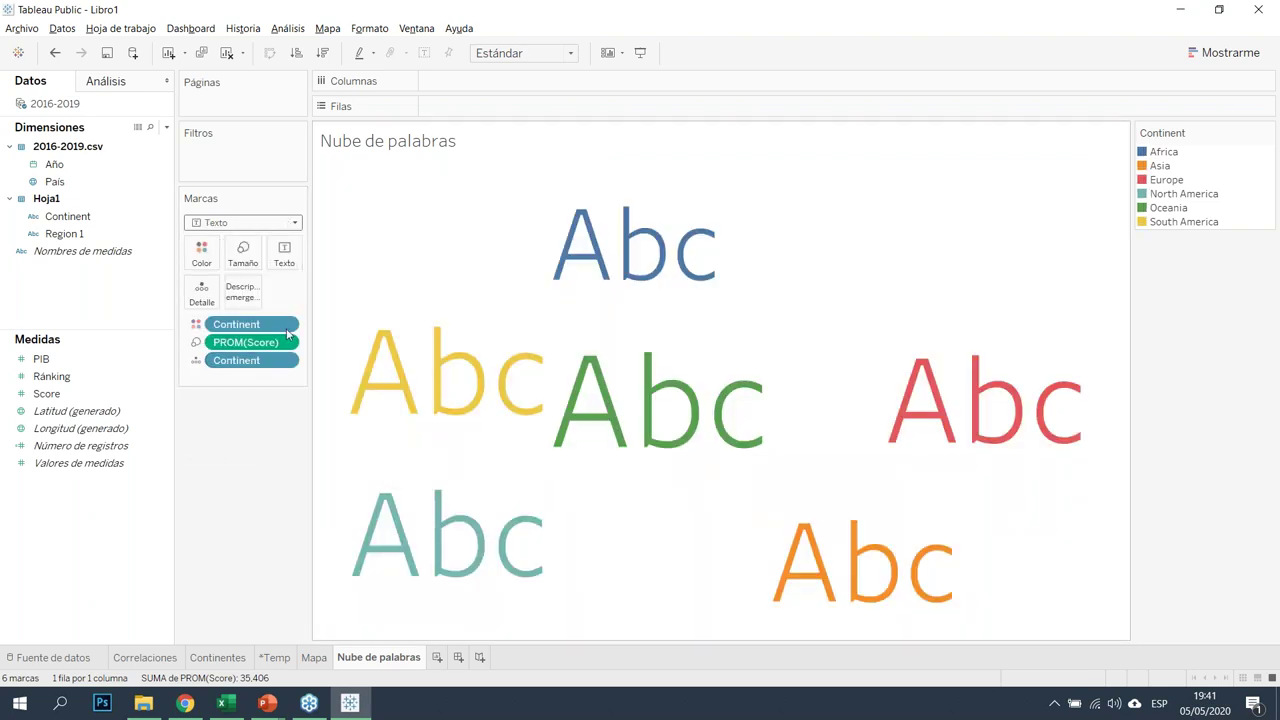
pyautogui.moveTo(222, 324); pyautogui.dragTo(284, 255)
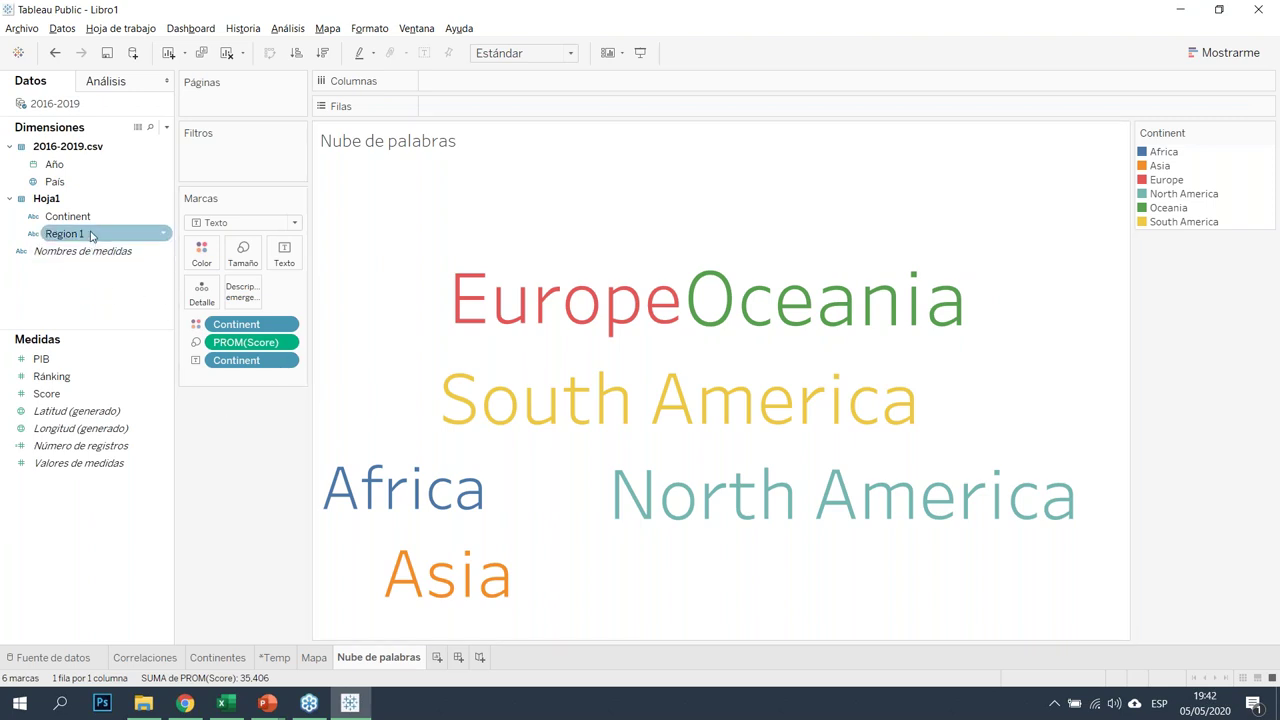
pyautogui.moveTo(110, 236); pyautogui.dragTo(258, 356)
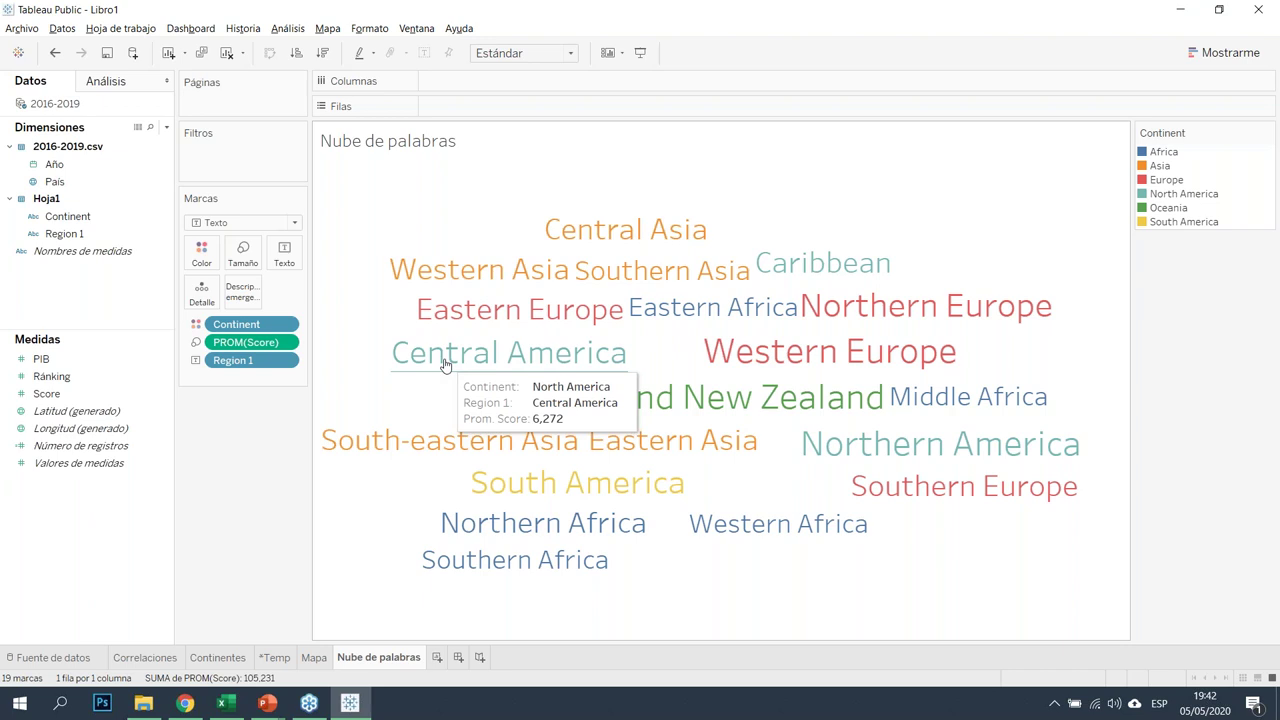
# Switch to Chrome to look over the coronavirus stock market winners and losers visualization, and return to Tableau Public
pyautogui.click(182, 705)
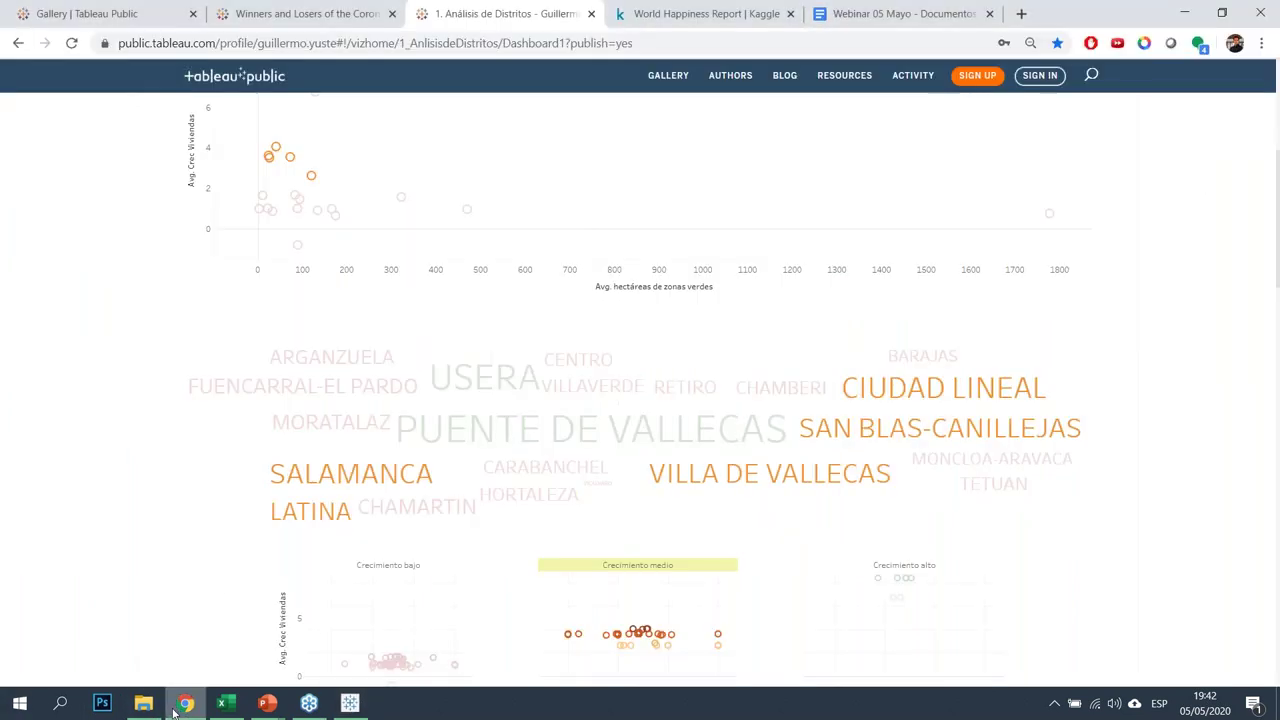
pyautogui.click(255, 14)
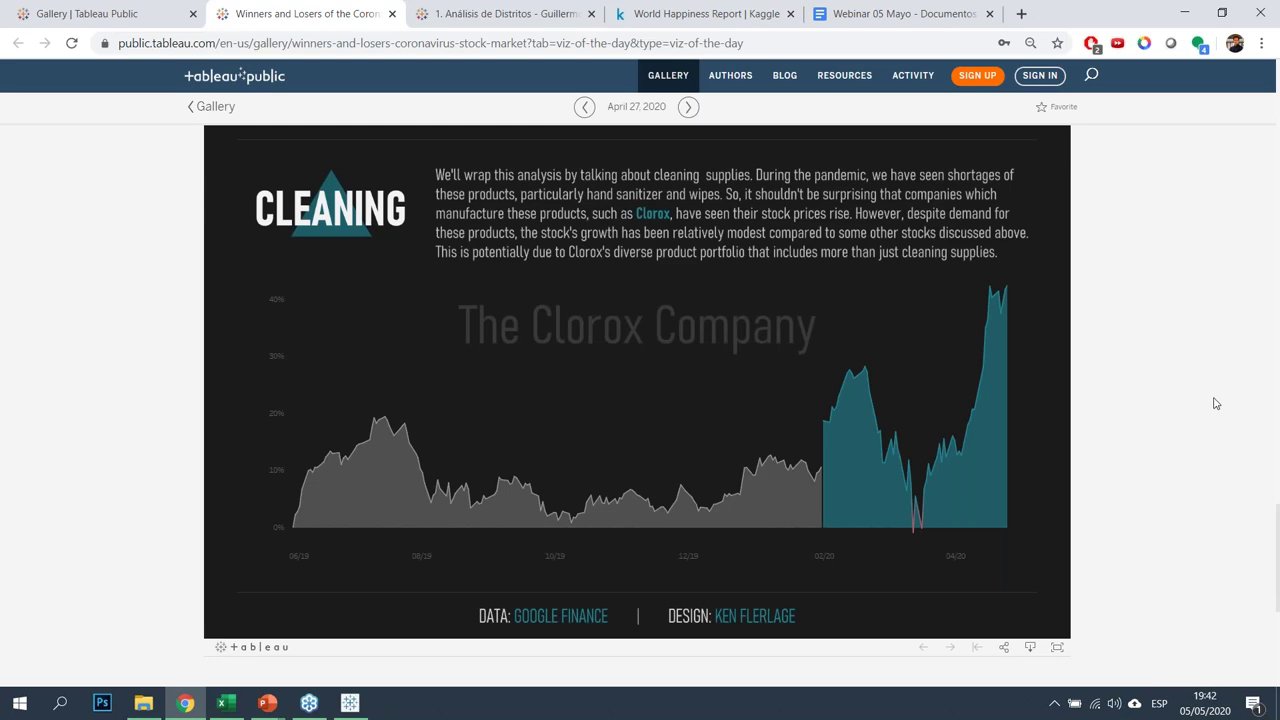
pyautogui.scroll(5, 1180, 400)
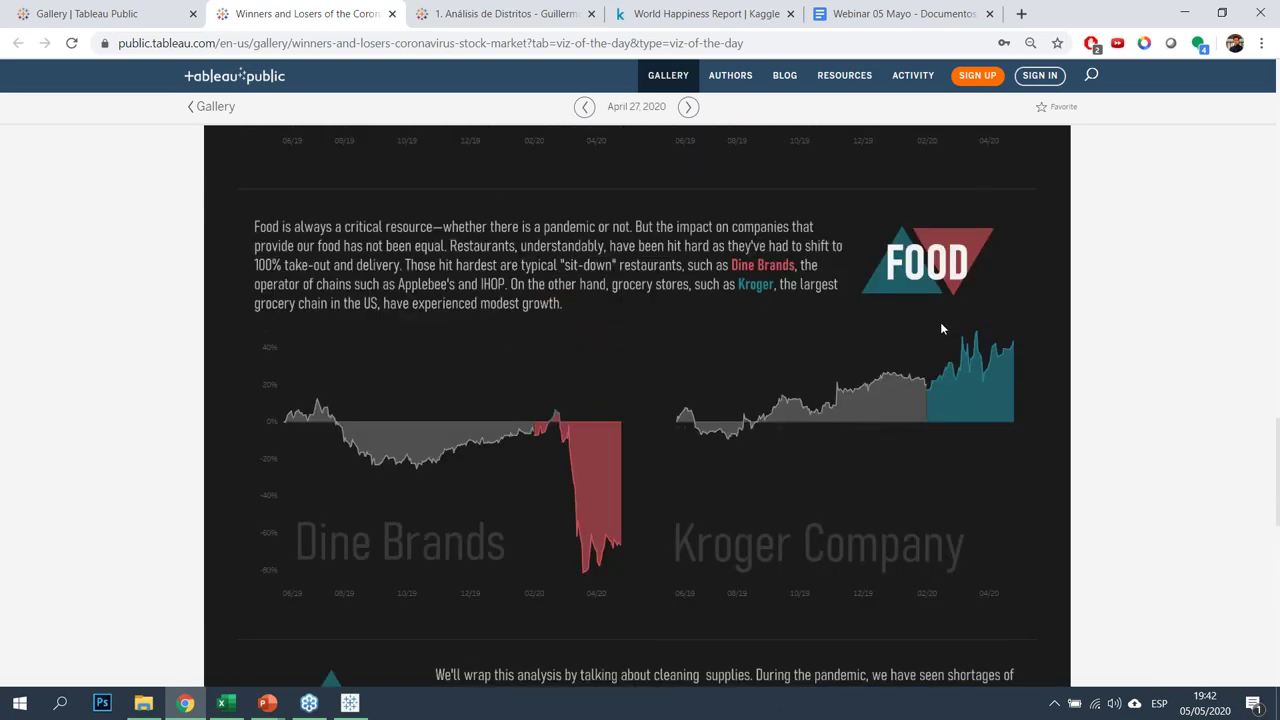
pyautogui.hotkey('alt', 'Tab')
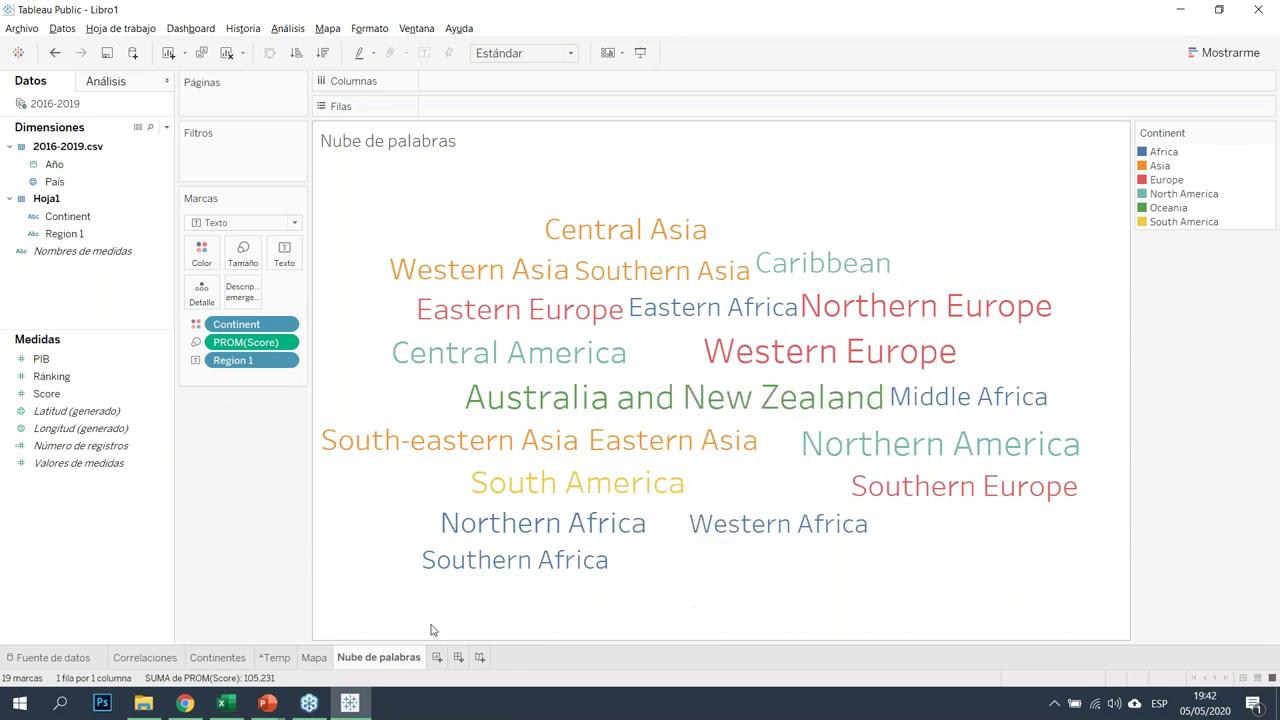
# Create a new dashboard with its size set to Automático and its object layout set to Flotante
pyautogui.moveTo(424, 660)
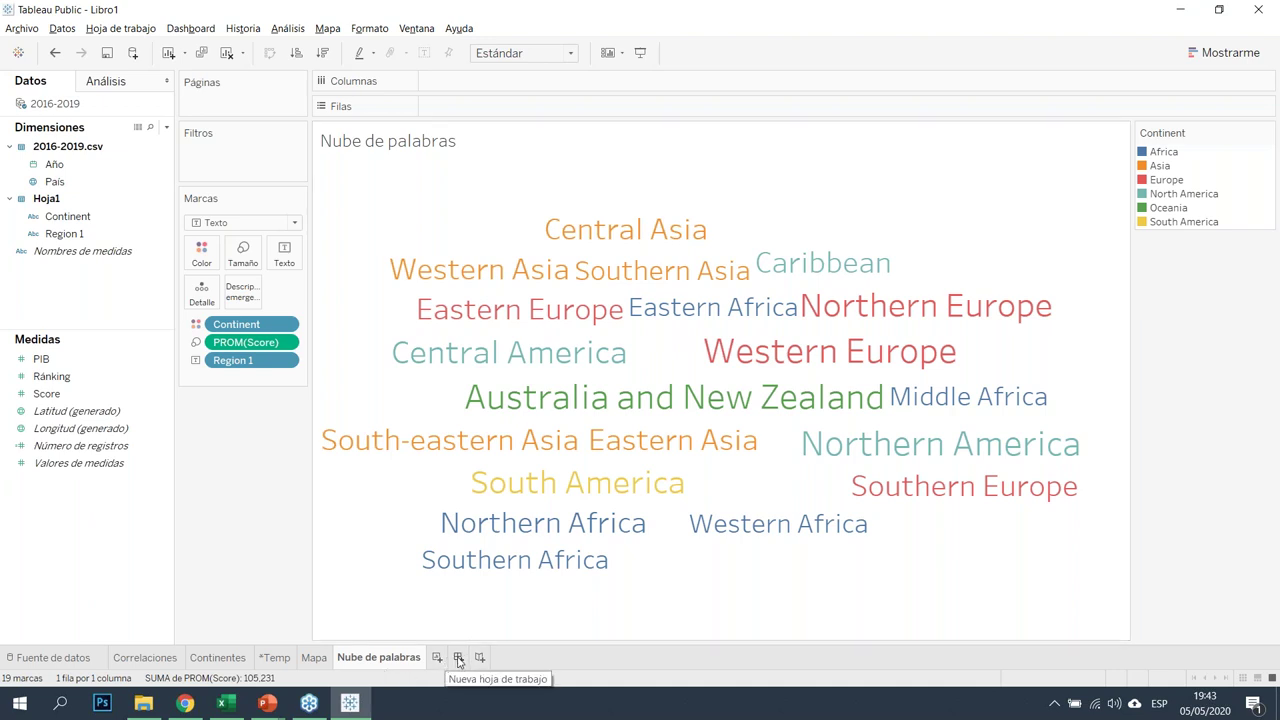
pyautogui.click(458, 657)
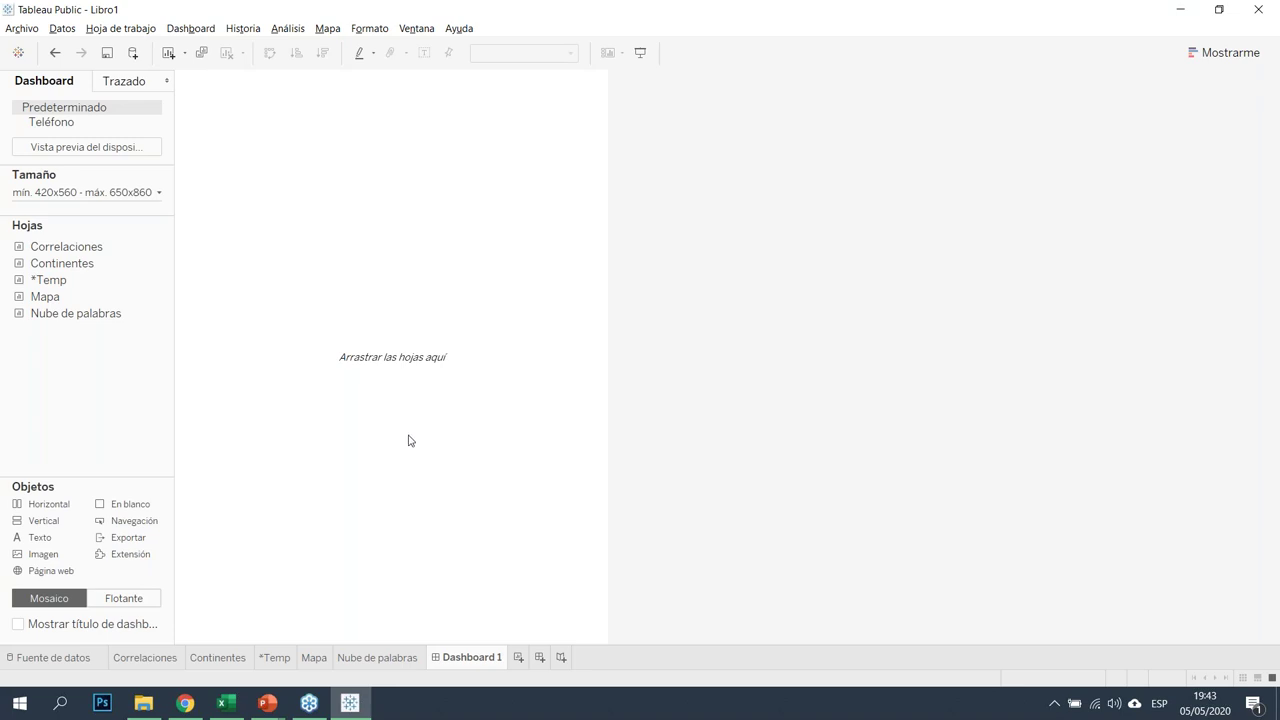
pyautogui.click(161, 194)
pyautogui.click(143, 218)
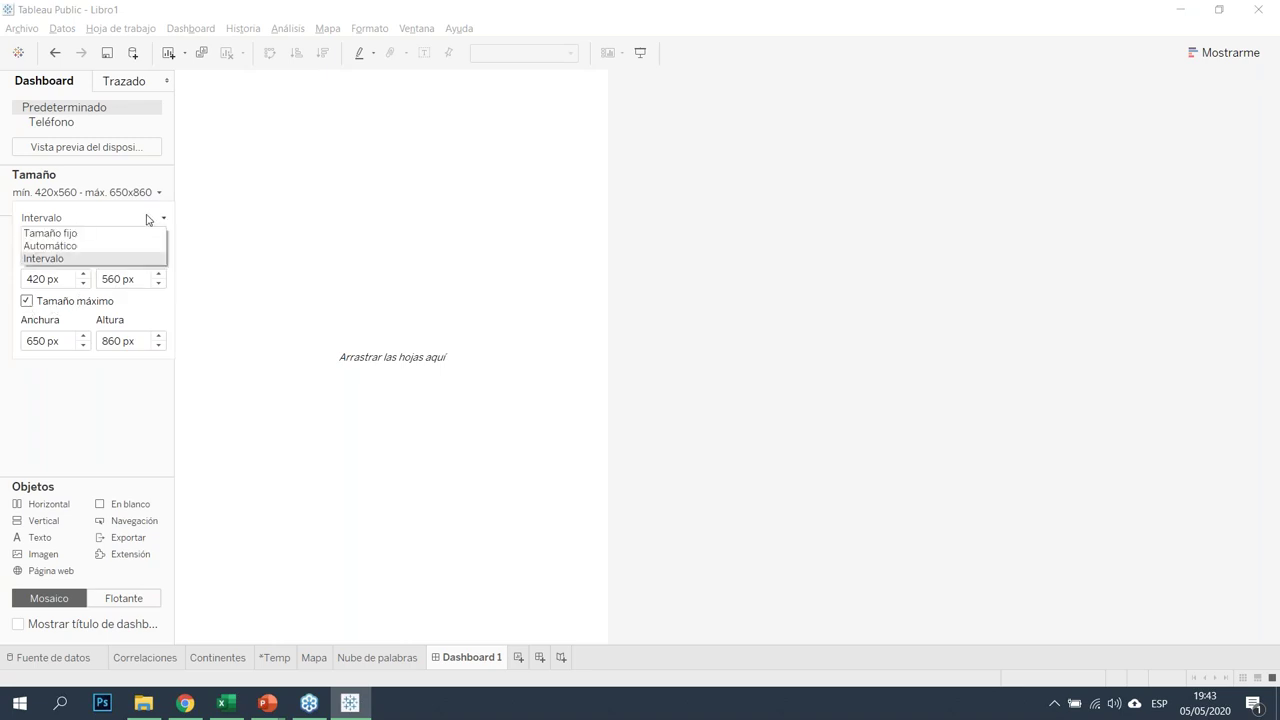
pyautogui.click(100, 246)
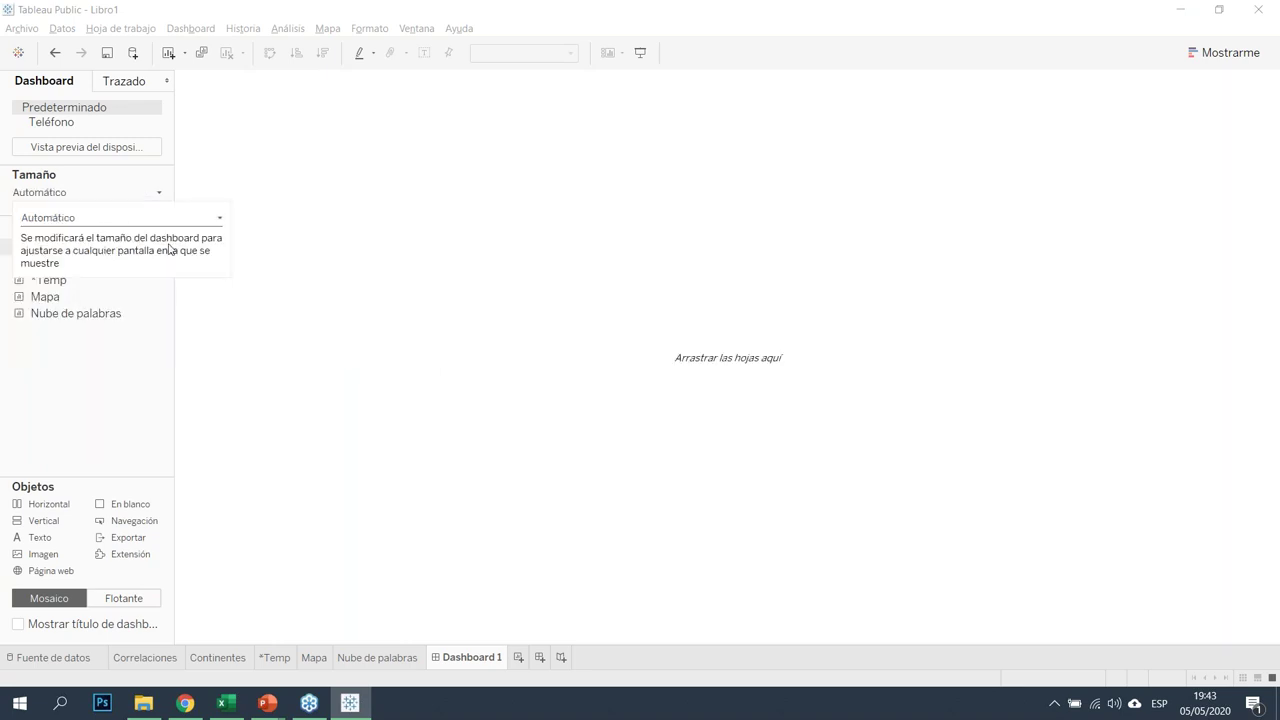
pyautogui.click(130, 598)
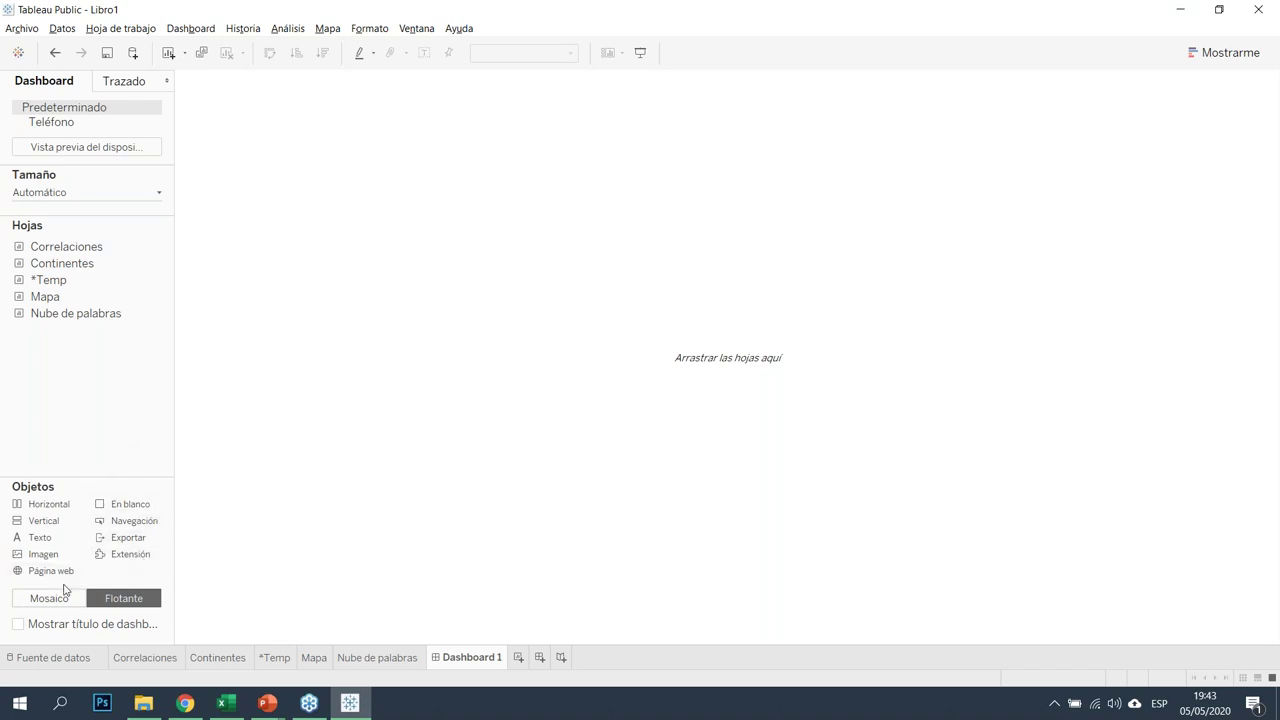
pyautogui.moveTo(56, 306)
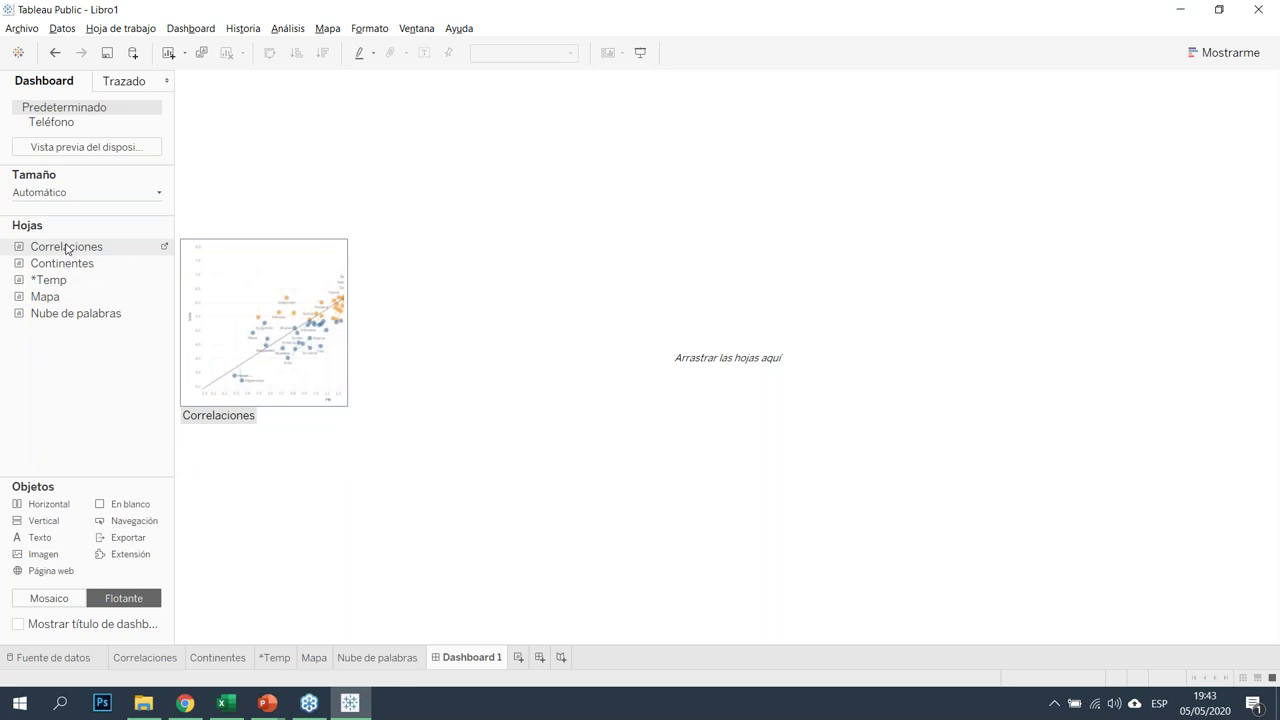
# Add a text object to the dashboard reading "Felicidad por países" in light red at size 36
pyautogui.moveTo(40, 537); pyautogui.dragTo(537, 478)
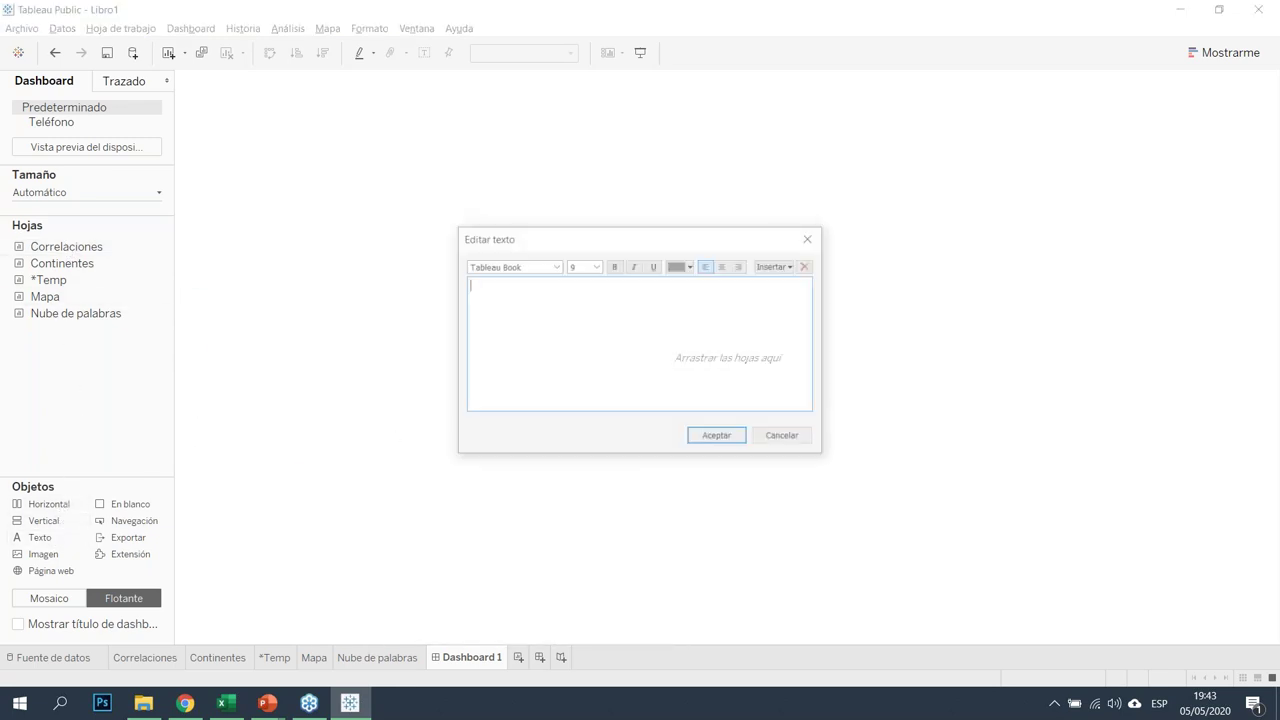
pyautogui.click(596, 266)
pyautogui.click(583, 428)
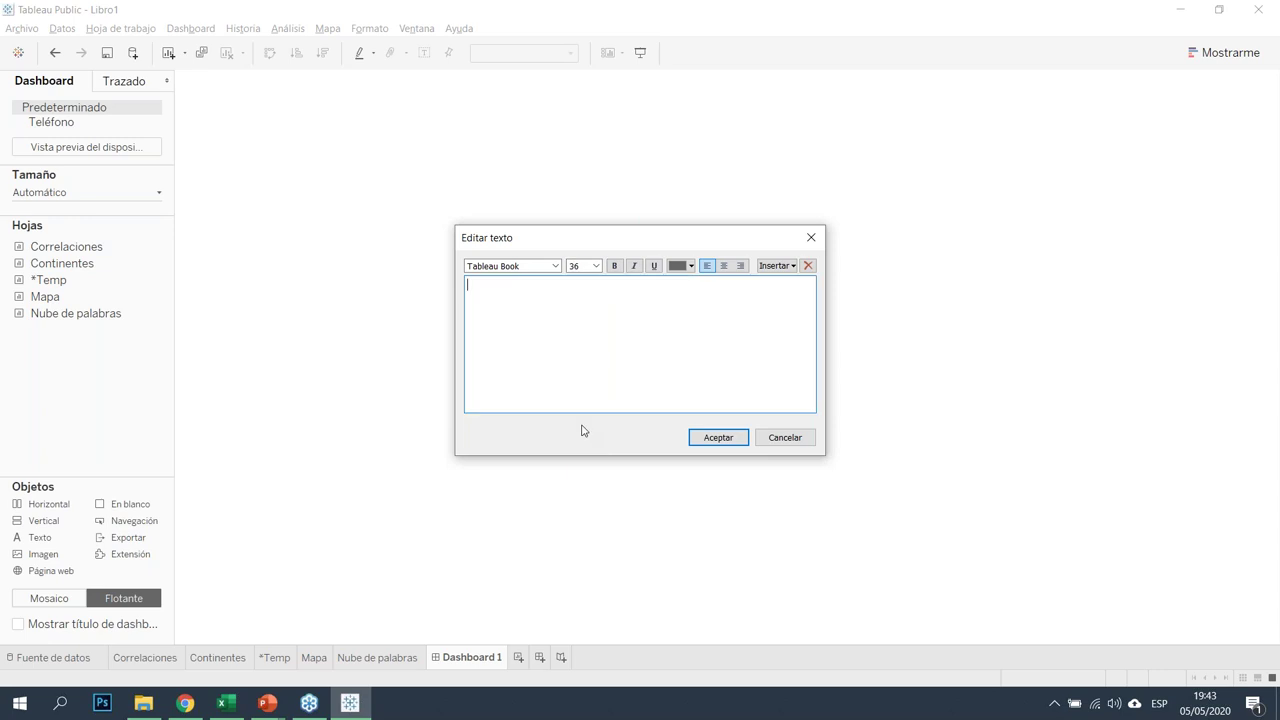
pyautogui.click(680, 265)
pyautogui.click(739, 337)
pyautogui.write('Feli')
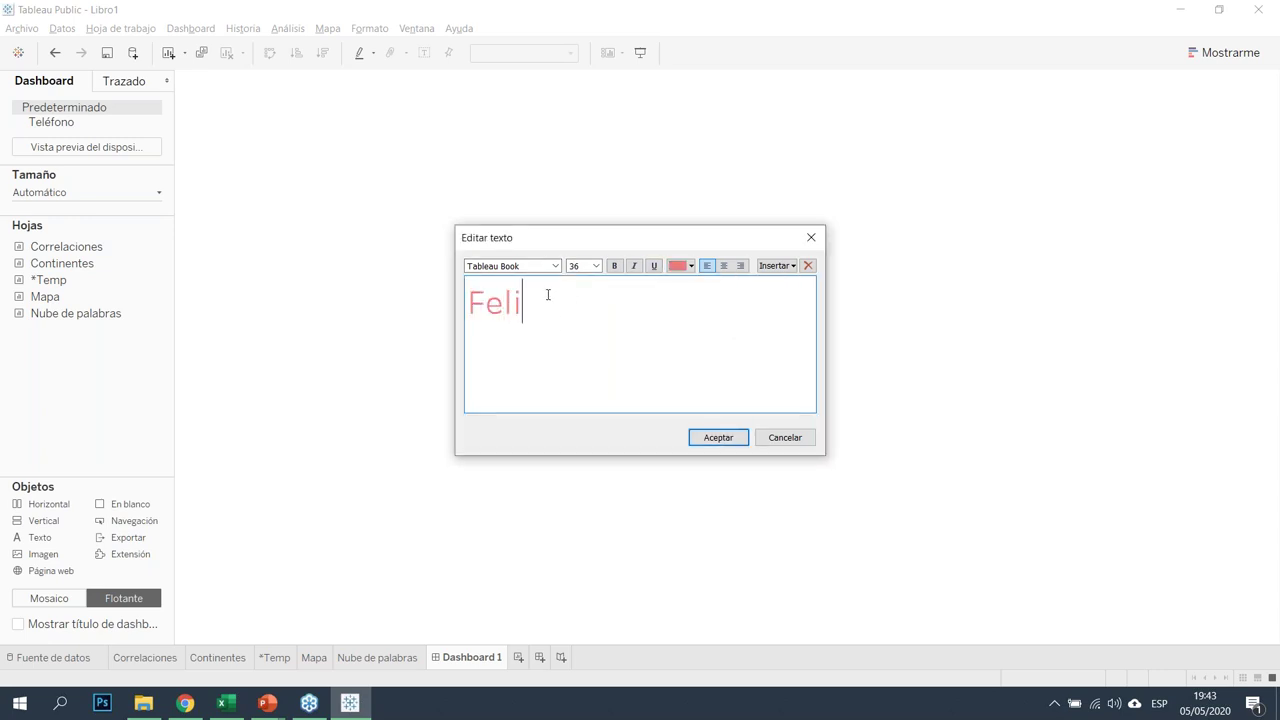
pyautogui.write('cidad por países')
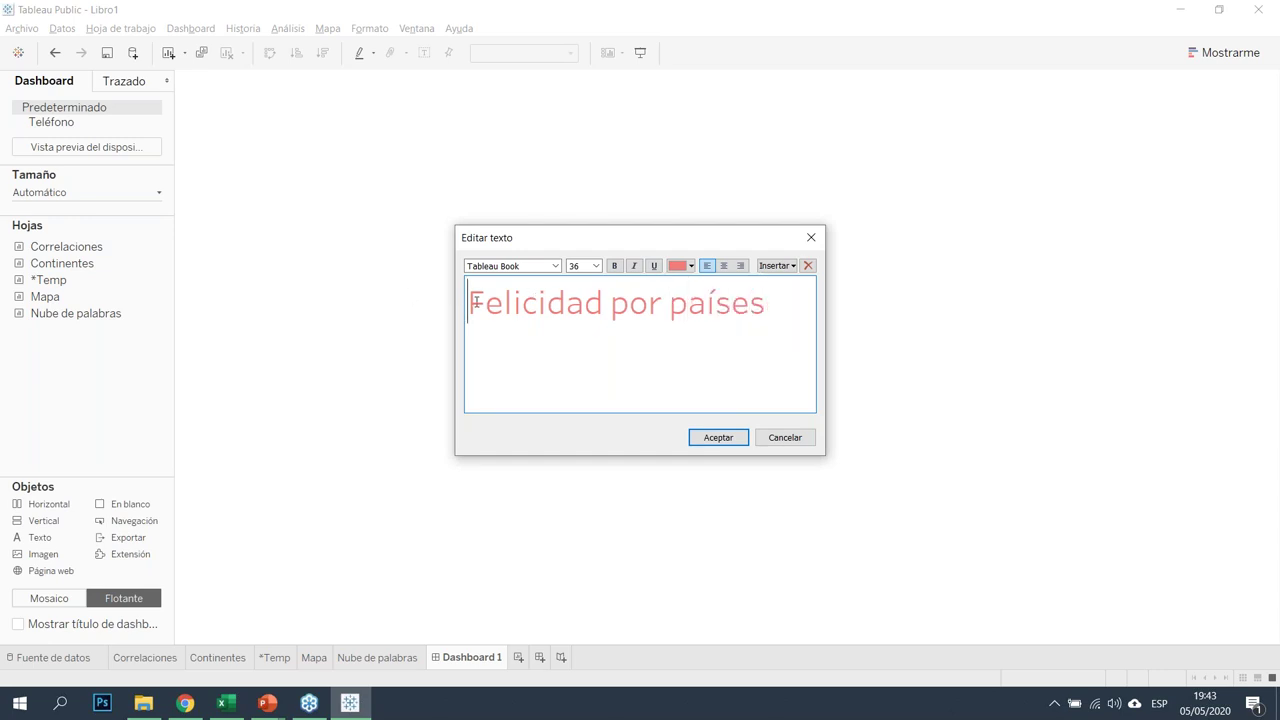
# Make the word "Felicidad" bold, widen the title so it fits on one line, and place it near the dashboard's upper edge
pyautogui.moveTo(469, 301); pyautogui.dragTo(604, 302)
pyautogui.click(614, 265)
pyautogui.click(711, 441)
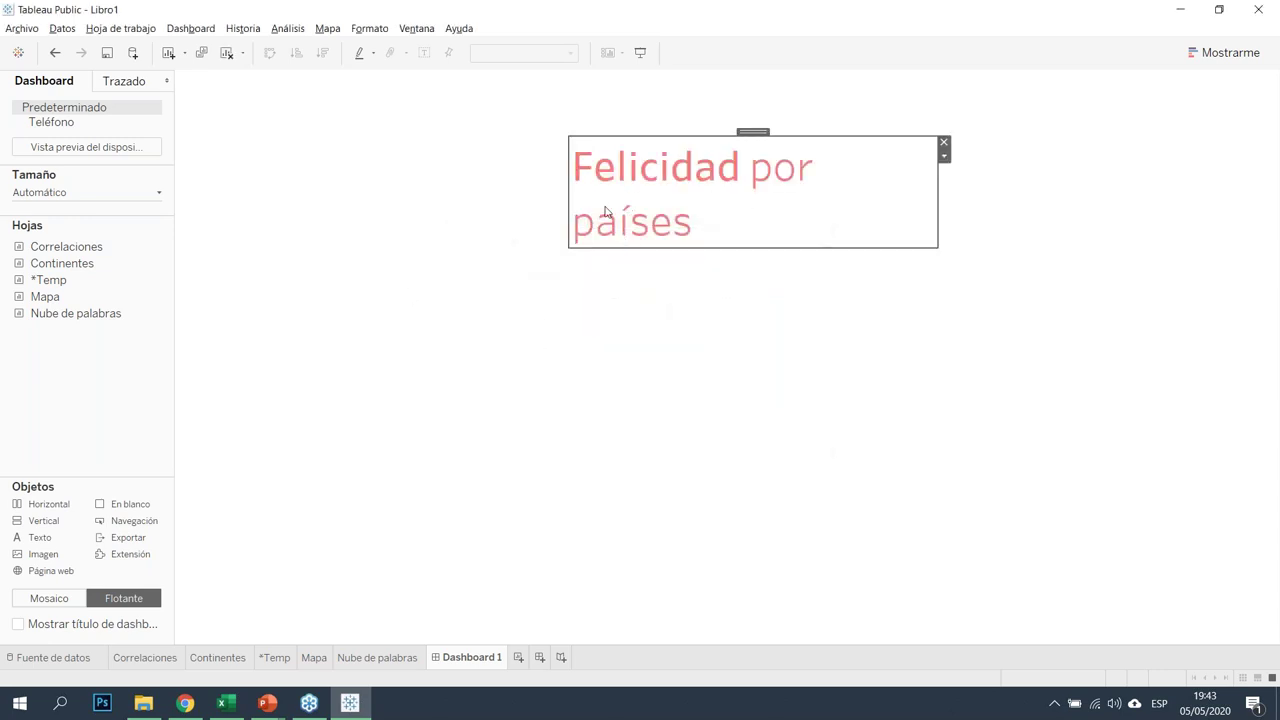
pyautogui.moveTo(563, 194); pyautogui.dragTo(312, 190)
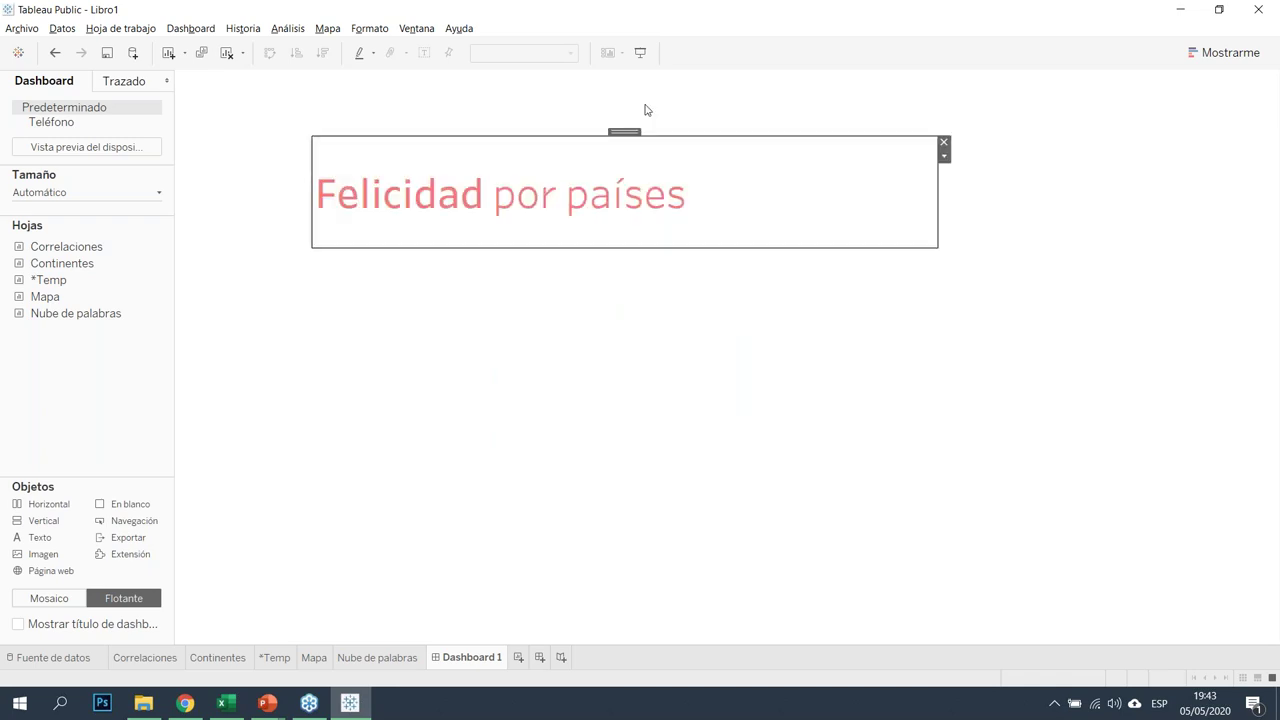
pyautogui.moveTo(624, 131); pyautogui.dragTo(712, 93)
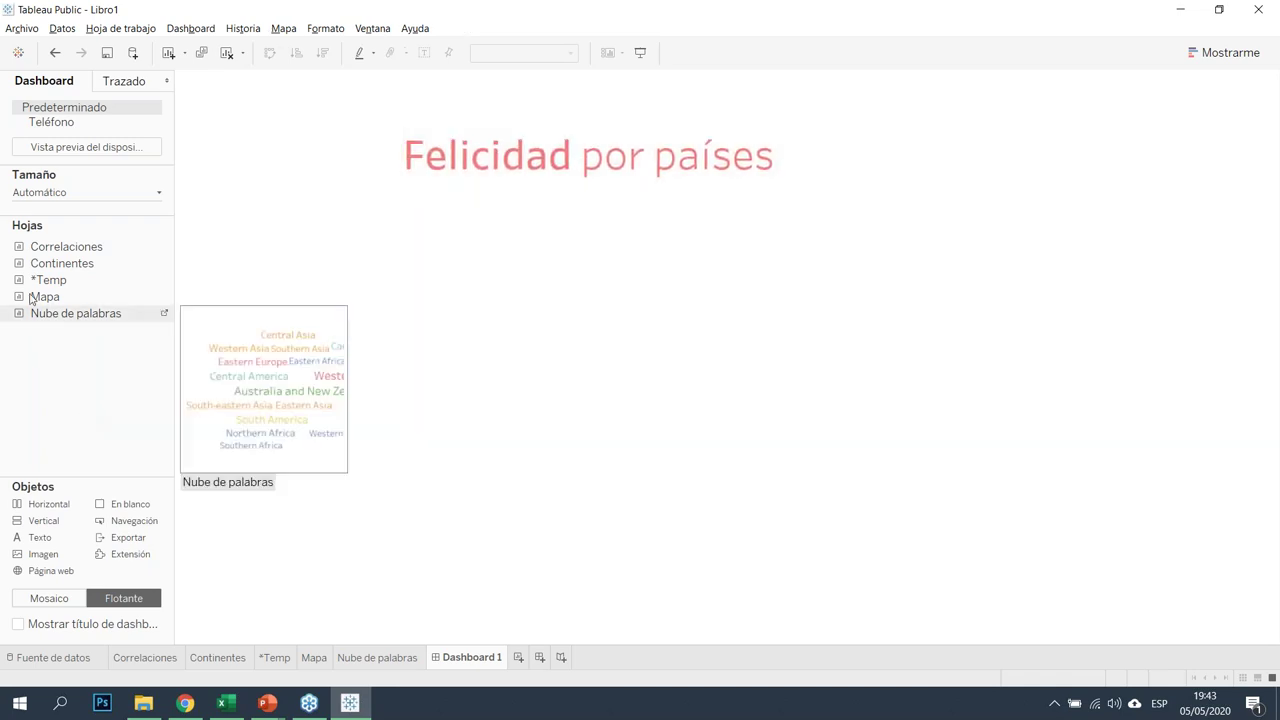
# Add the Mapa sheet to the dashboard, hide its title, and move and enlarge it below the heading
pyautogui.moveTo(44, 300)
pyautogui.moveTo(44, 300); pyautogui.dragTo(551, 374)
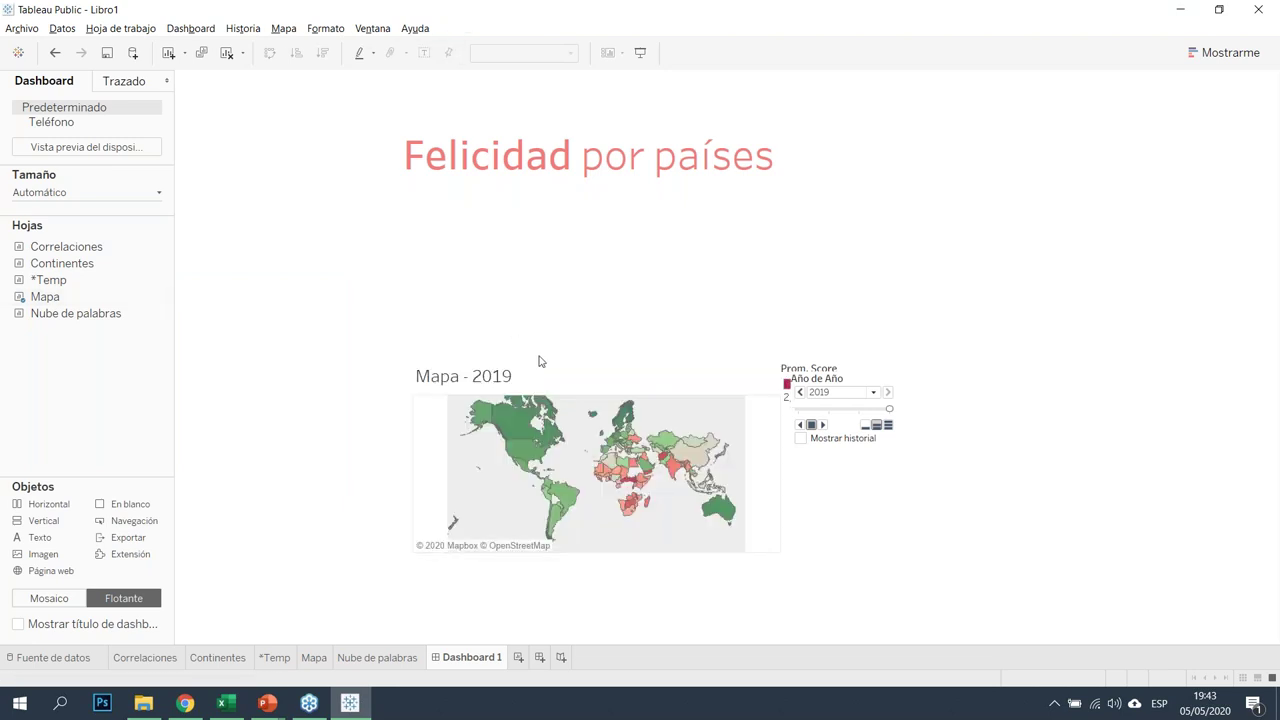
pyautogui.rightClick(470, 379)
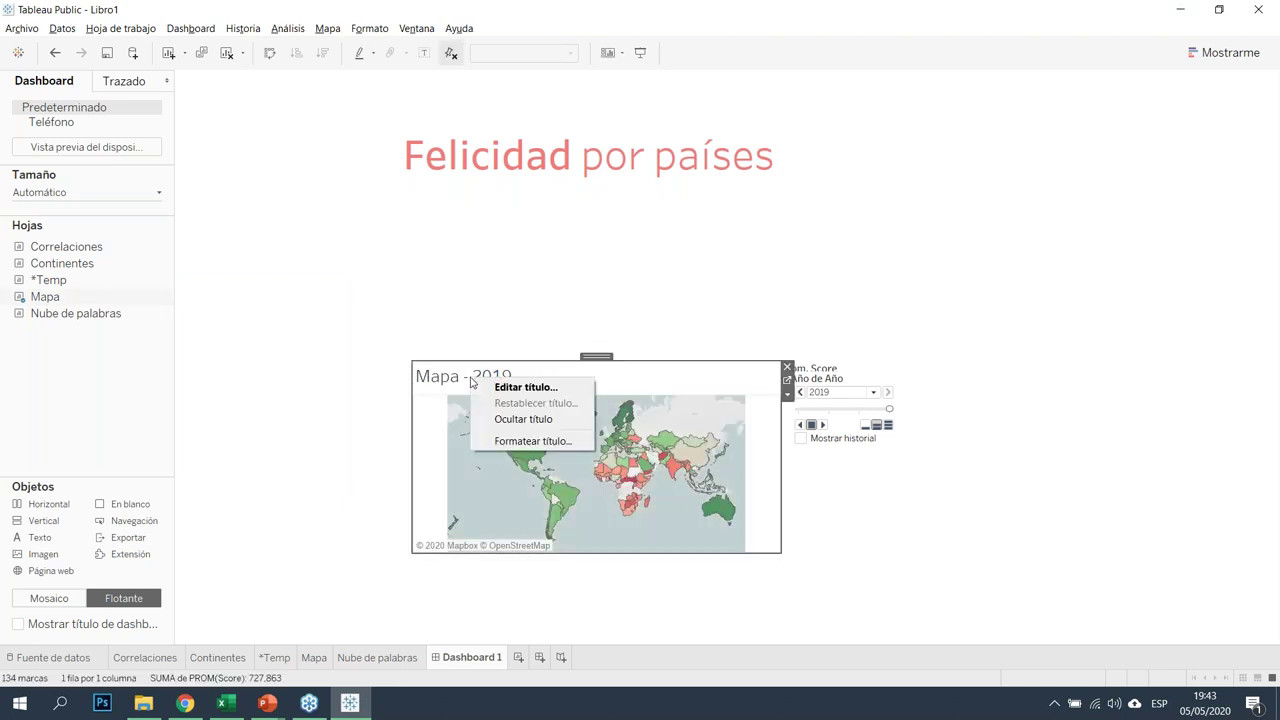
pyautogui.click(530, 420)
pyautogui.moveTo(596, 356); pyautogui.dragTo(404, 229)
pyautogui.moveTo(589, 427); pyautogui.dragTo(638, 455)
# Move the Prom. Score colour legend to just above the map, undoing the deletion made beforehand
pyautogui.click(782, 380)
pyautogui.press('Delete')
pyautogui.hotkey('ctrl', 'z')
pyautogui.moveTo(605, 298); pyautogui.dragTo(228, 182)
# Move the Año de Año page control below the map and set it to 2017
pyautogui.click(843, 367)
pyautogui.moveTo(843, 367); pyautogui.dragTo(263, 512)
pyautogui.click(250, 511)
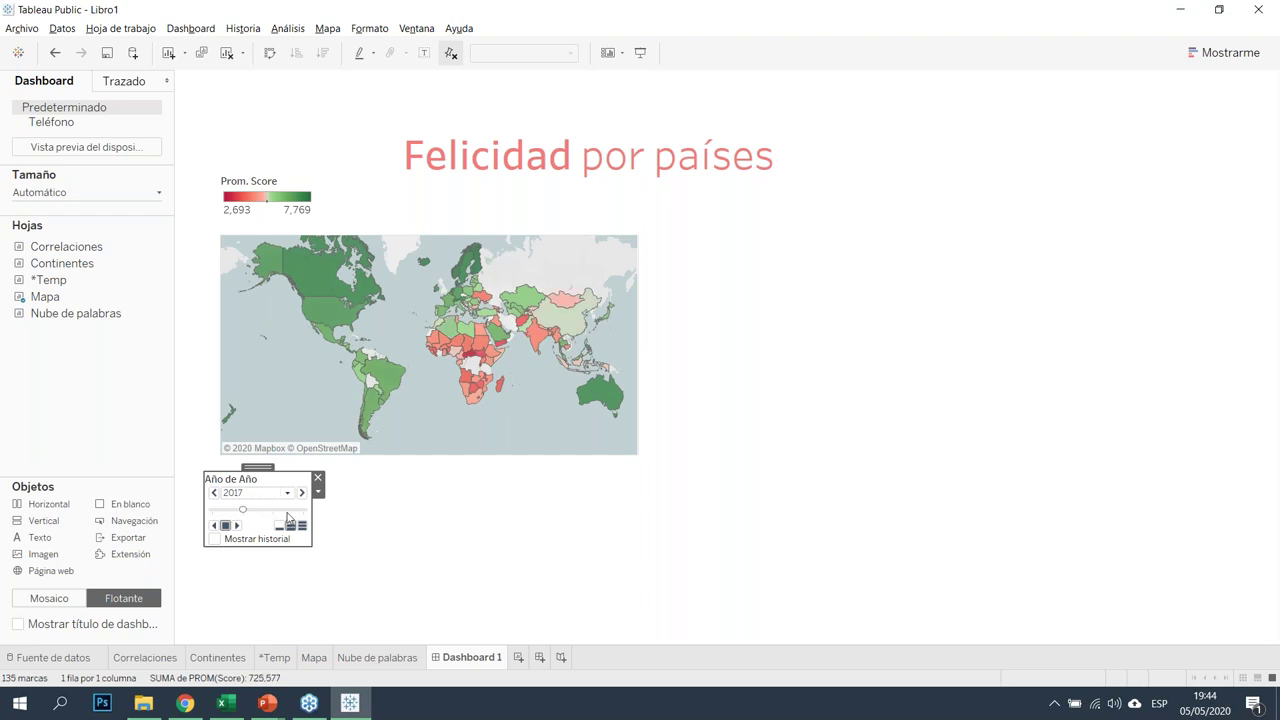
pyautogui.click(491, 515)
# Add the Correlaciones sheet to the dashboard, hide its title, and place it enlarged below the map
pyautogui.moveTo(100, 247); pyautogui.dragTo(806, 266)
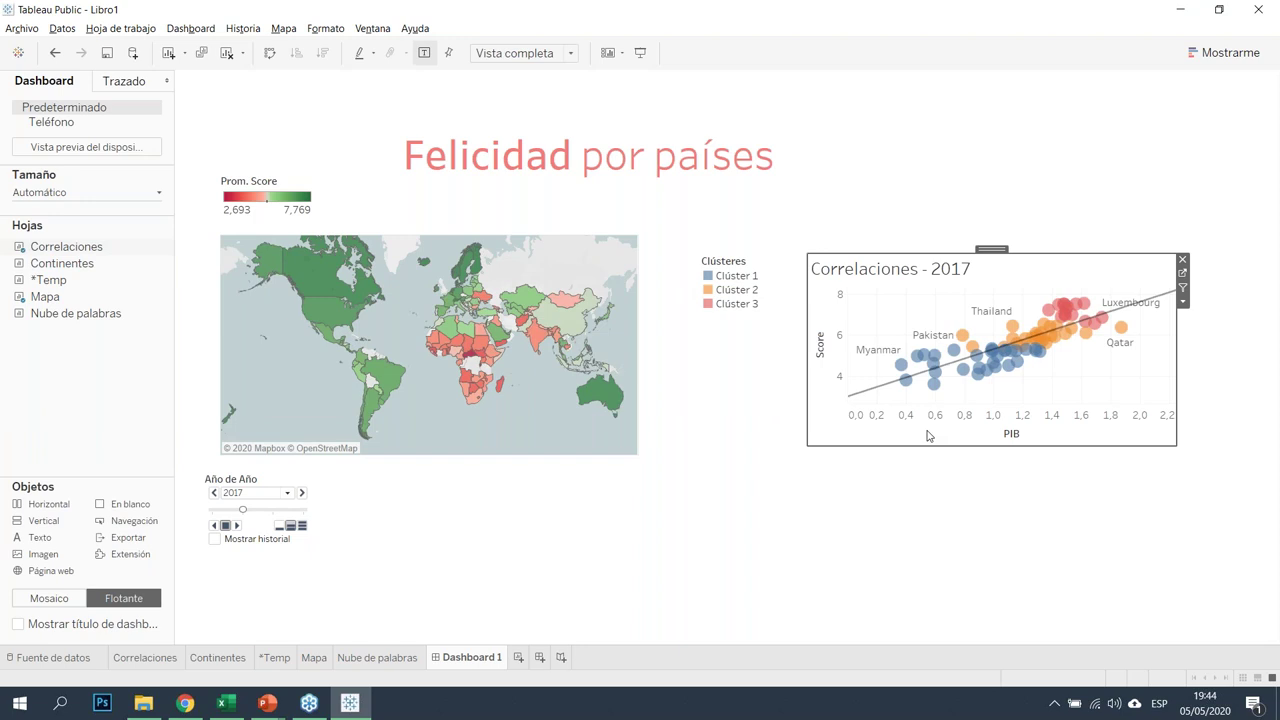
pyautogui.rightClick(925, 284)
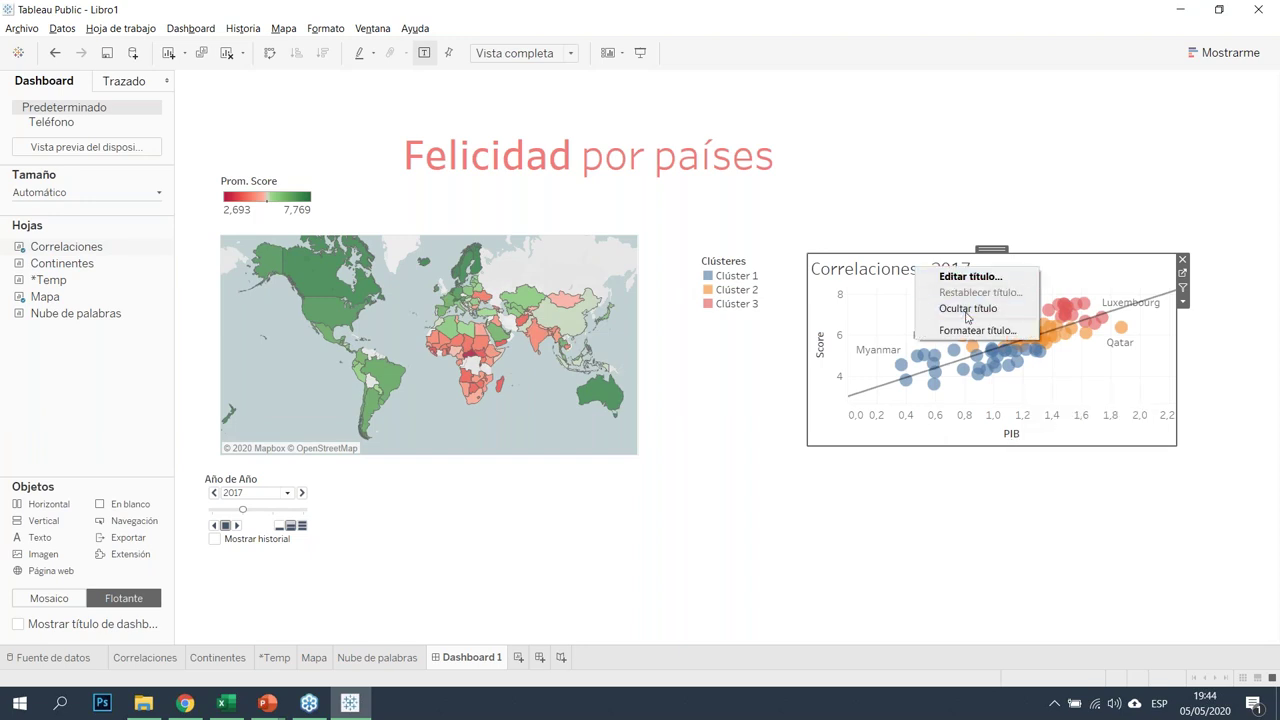
pyautogui.click(955, 312)
pyautogui.moveTo(988, 247); pyautogui.dragTo(755, 563)
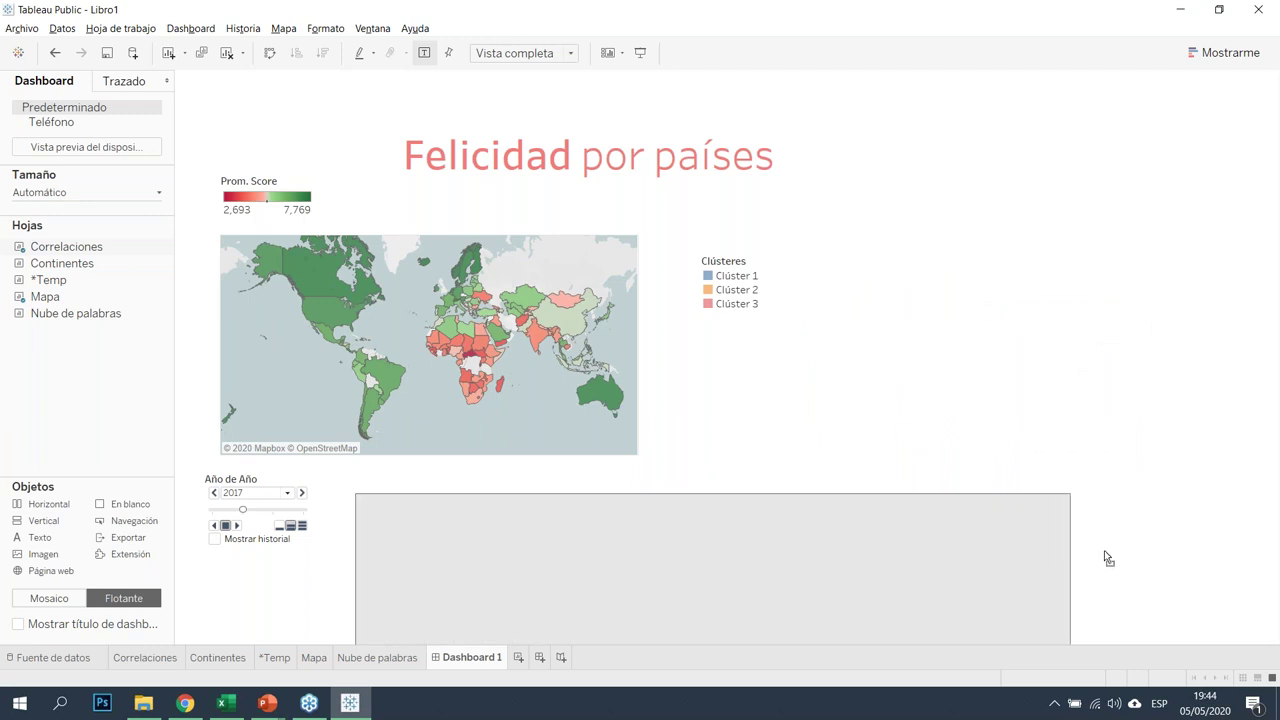
# Move the Año de Año control above the Prom. Score legend and widen the scatter plot leftwards to span below the map
pyautogui.click(270, 487)
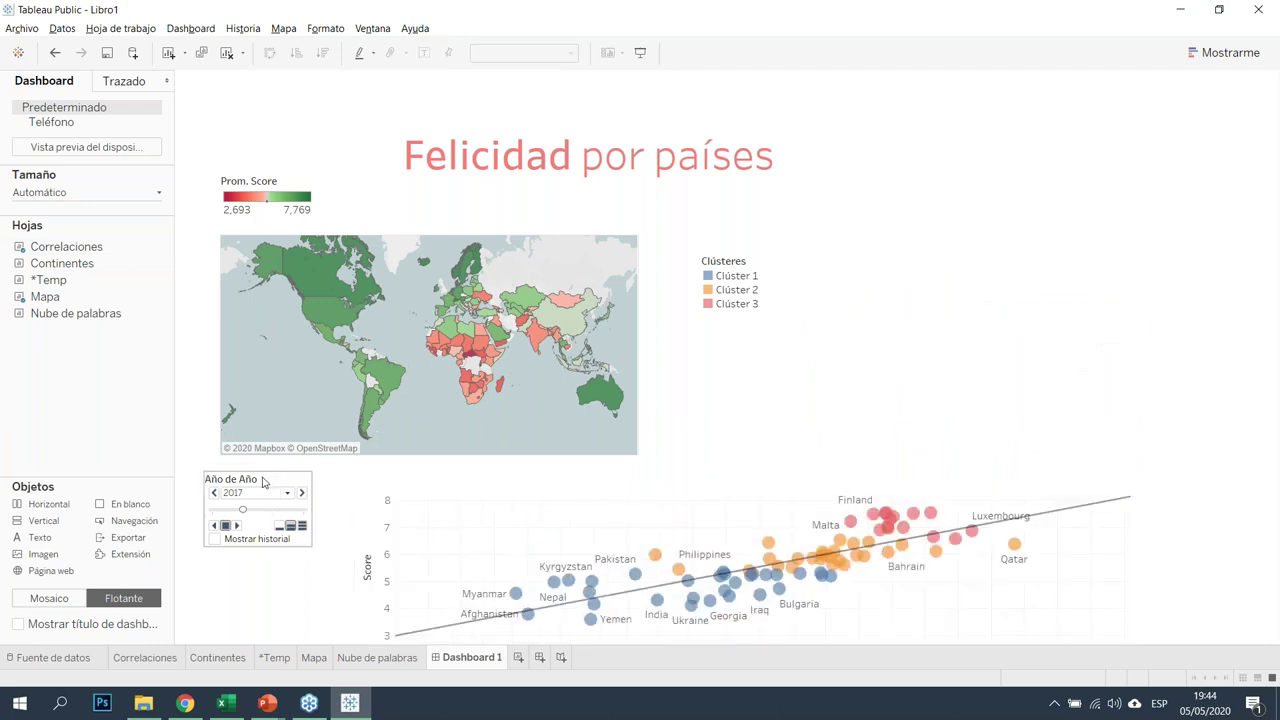
pyautogui.moveTo(258, 466); pyautogui.dragTo(320, 296)
pyautogui.moveTo(344, 227); pyautogui.dragTo(274, 86)
pyautogui.click(386, 563)
pyautogui.moveTo(357, 563); pyautogui.dragTo(243, 561)
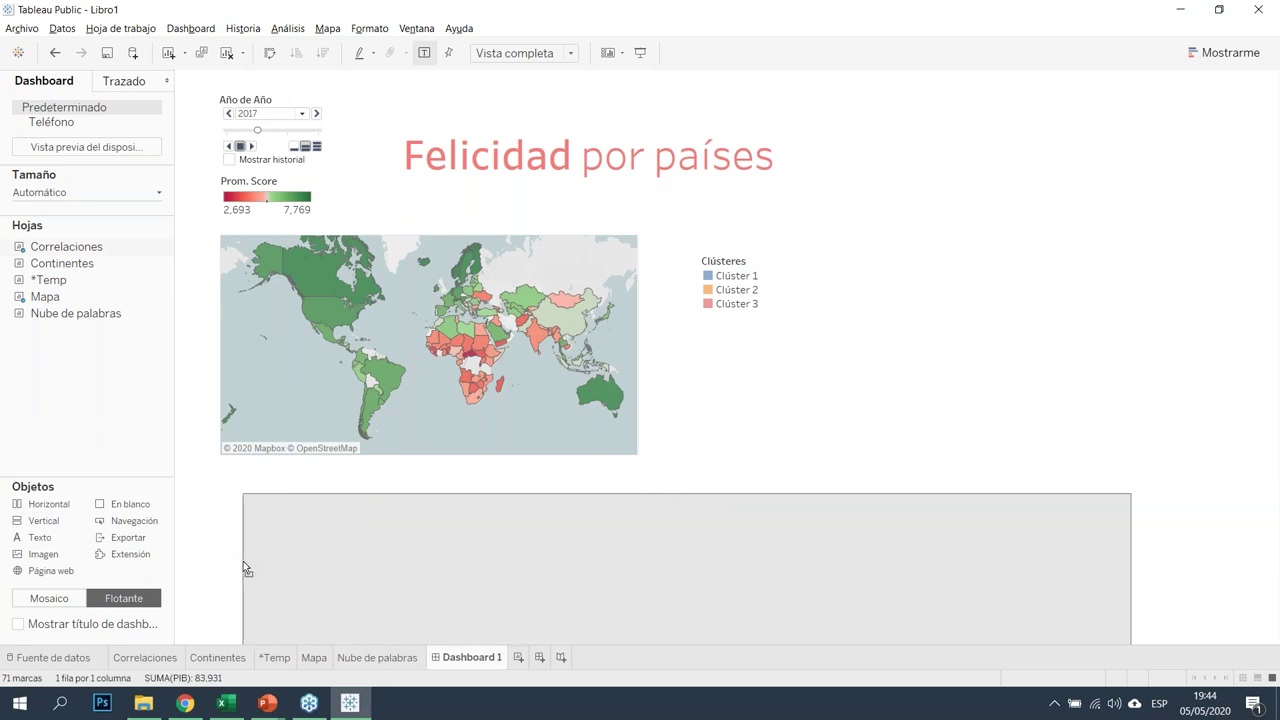
# Add the Continentes bar chart beside the map and try to edit its Continent legend's title
pyautogui.moveTo(87, 266); pyautogui.dragTo(909, 236)
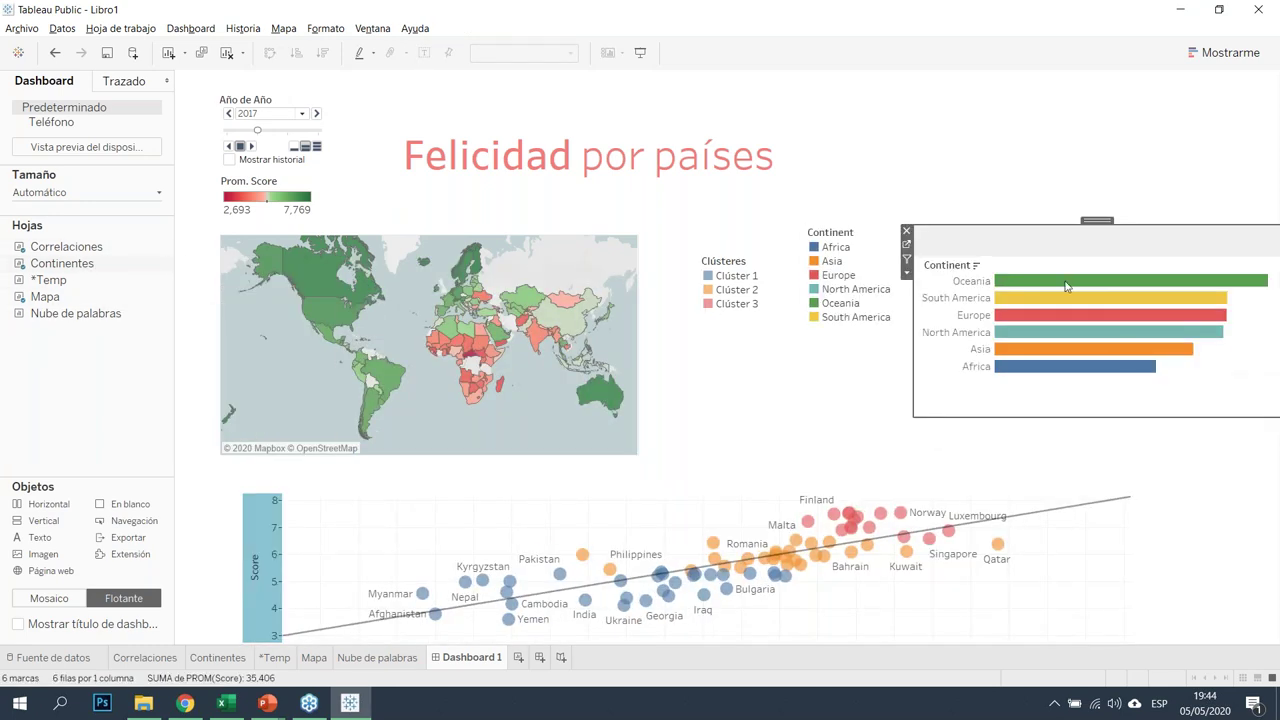
pyautogui.doubleClick(818, 236)
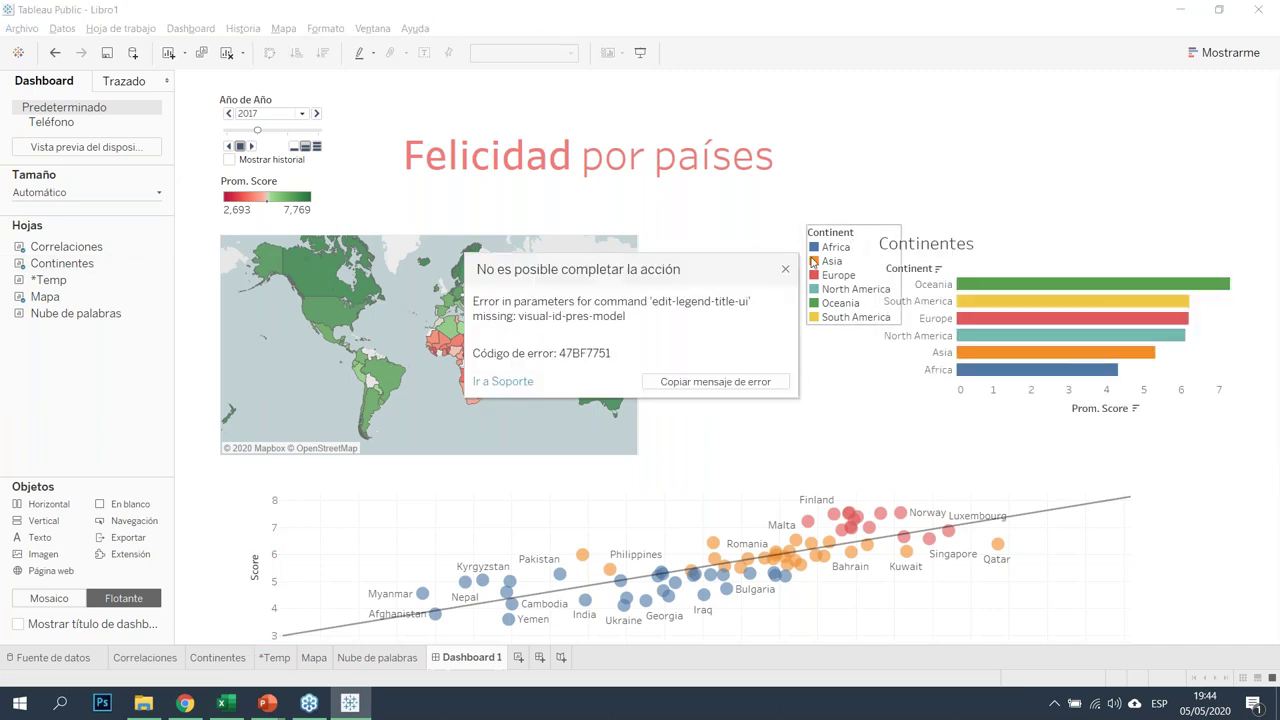
pyautogui.click(783, 264)
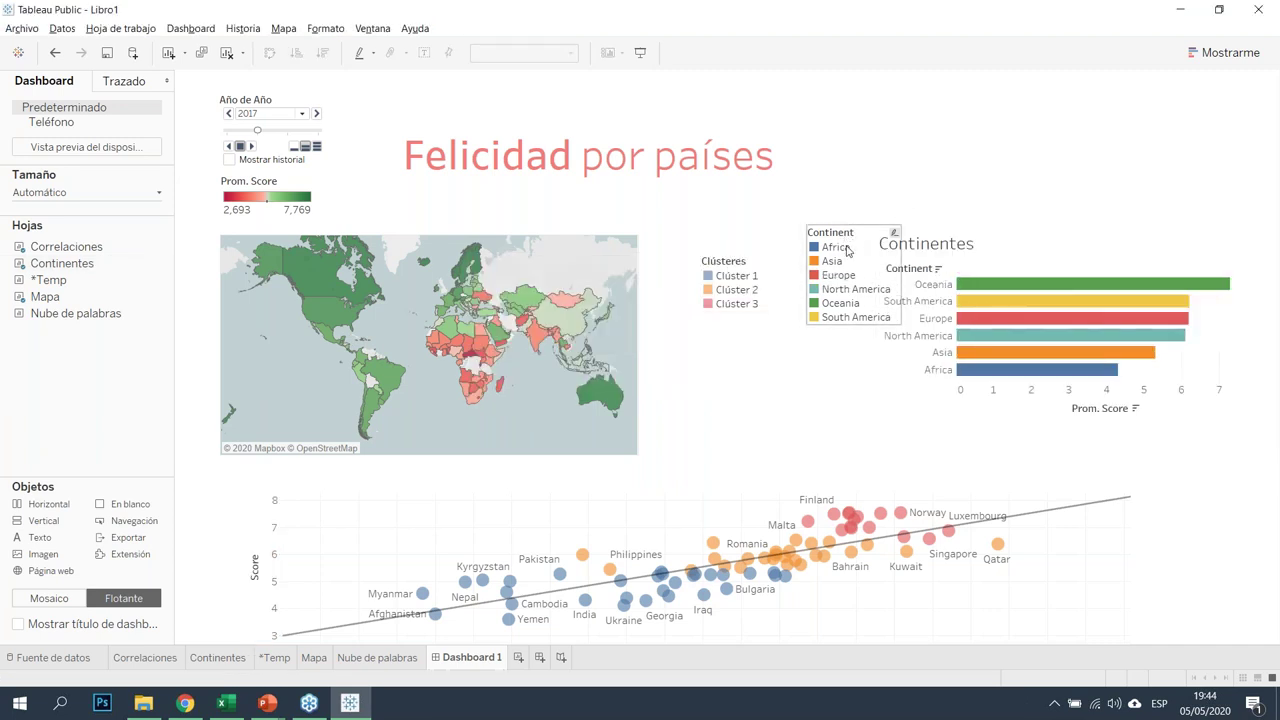
# Highlight Africa and Europe through the Continent legend, clear the highlight, and move the legend clear of the bar chart
pyautogui.click(836, 247)
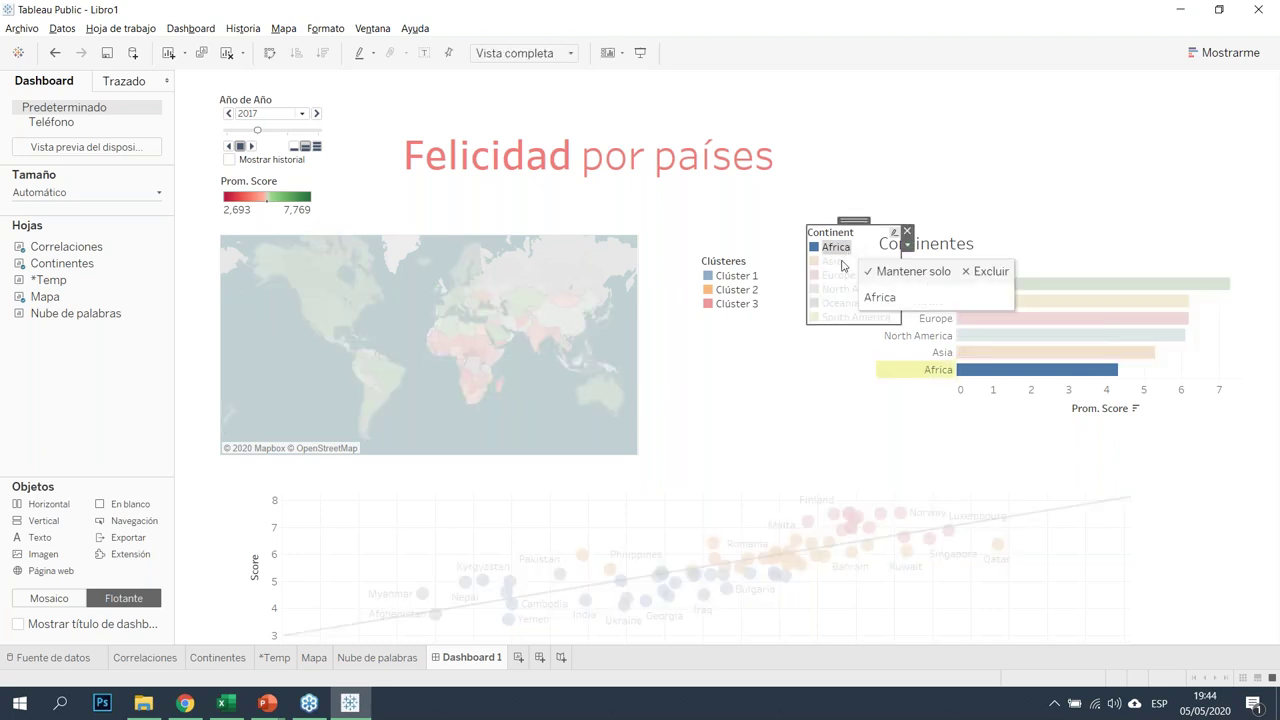
pyautogui.click(838, 275)
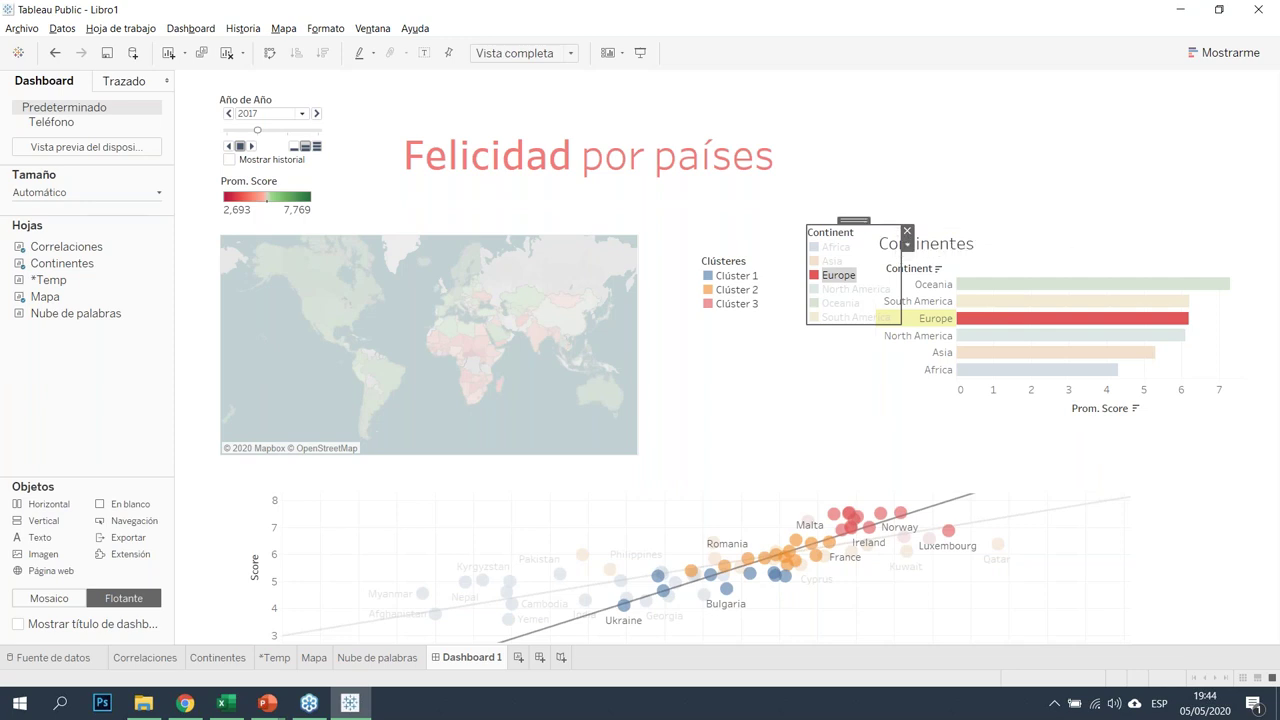
pyautogui.click(907, 234)
pyautogui.click(1137, 243)
pyautogui.click(806, 275)
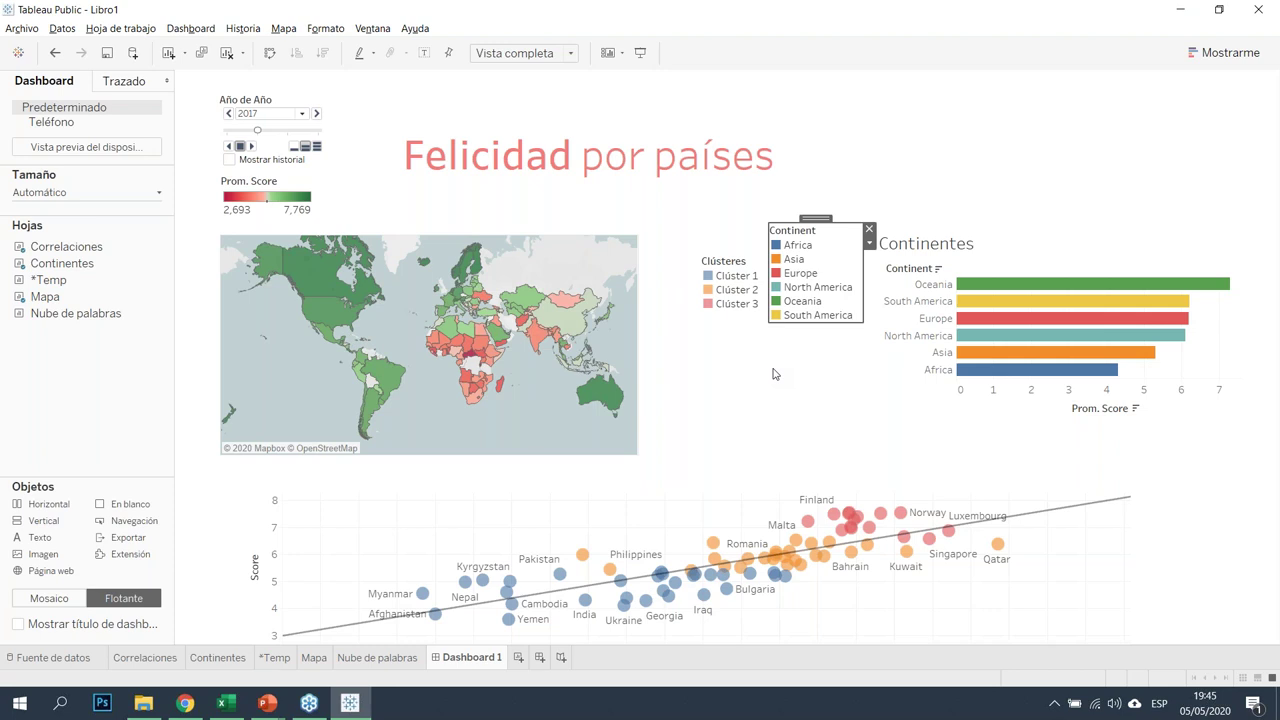
pyautogui.click(758, 412)
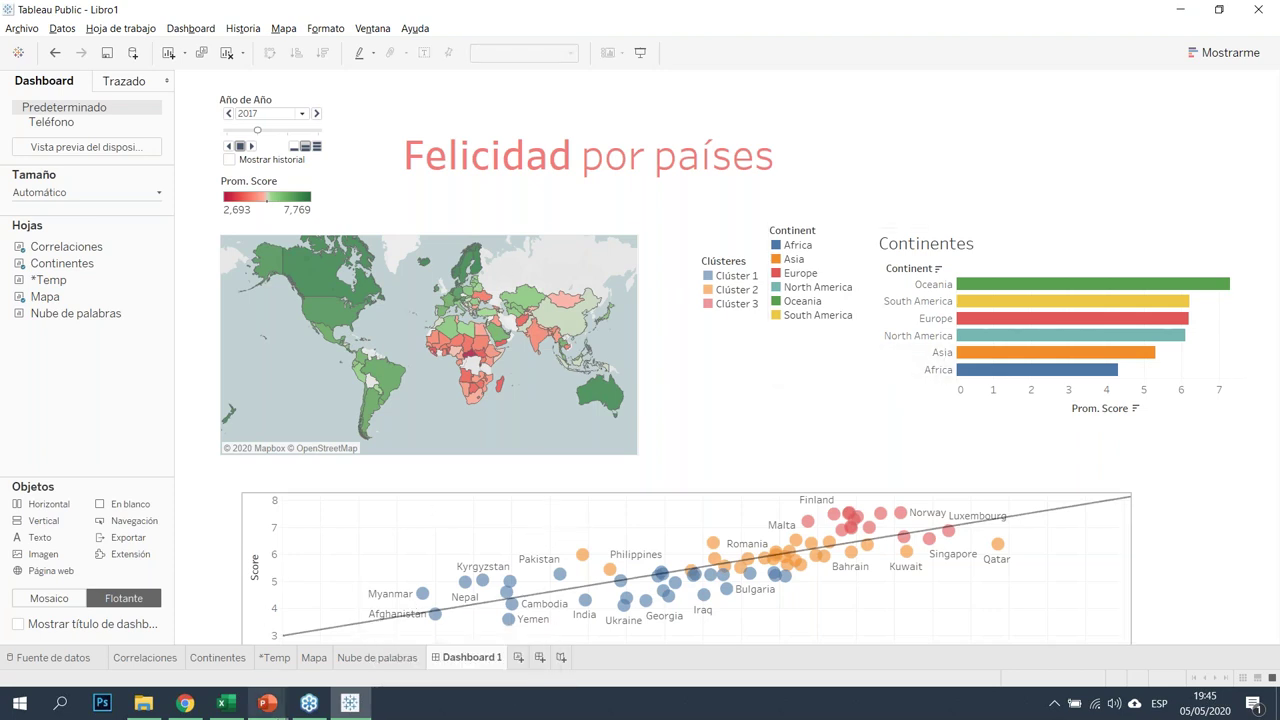
# Switch to PowerPoint to look over the "Menos es más" and "Conclusiones" slides, and return to Tableau Public
pyautogui.click(267, 703)
pyautogui.click(340, 668)
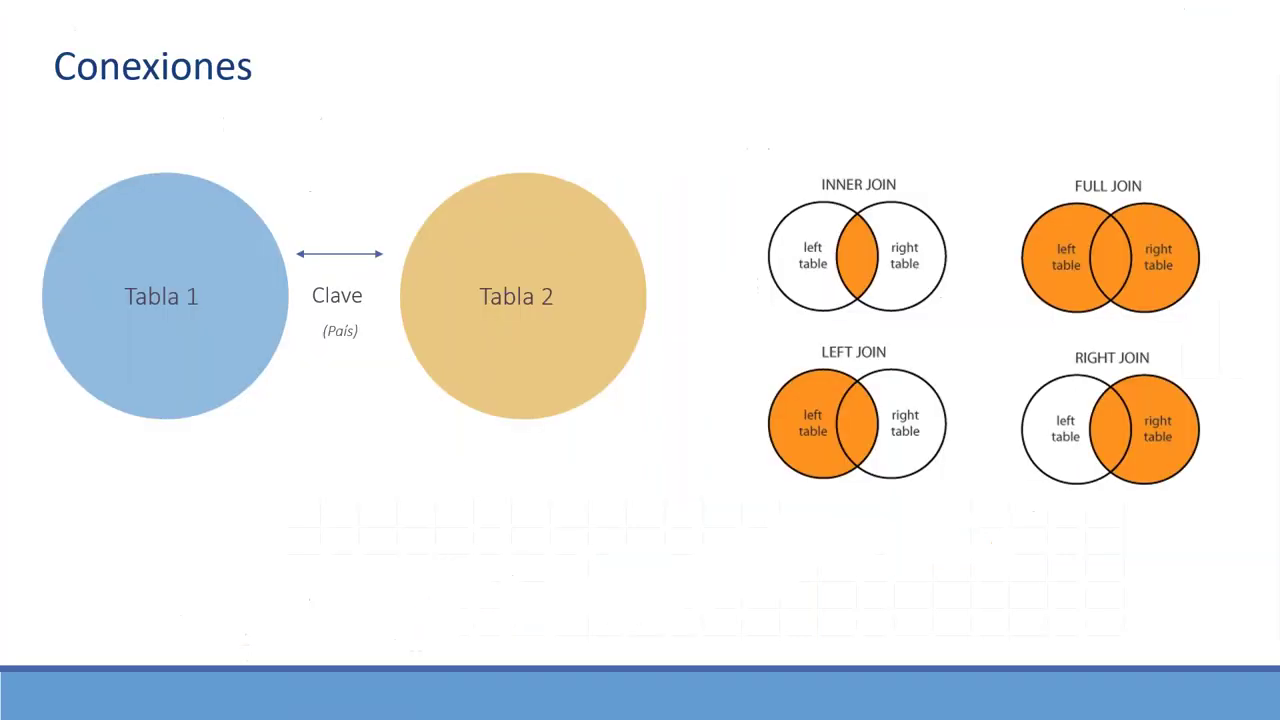
pyautogui.press('Right')
pyautogui.press('Left')
pyautogui.press('Right')
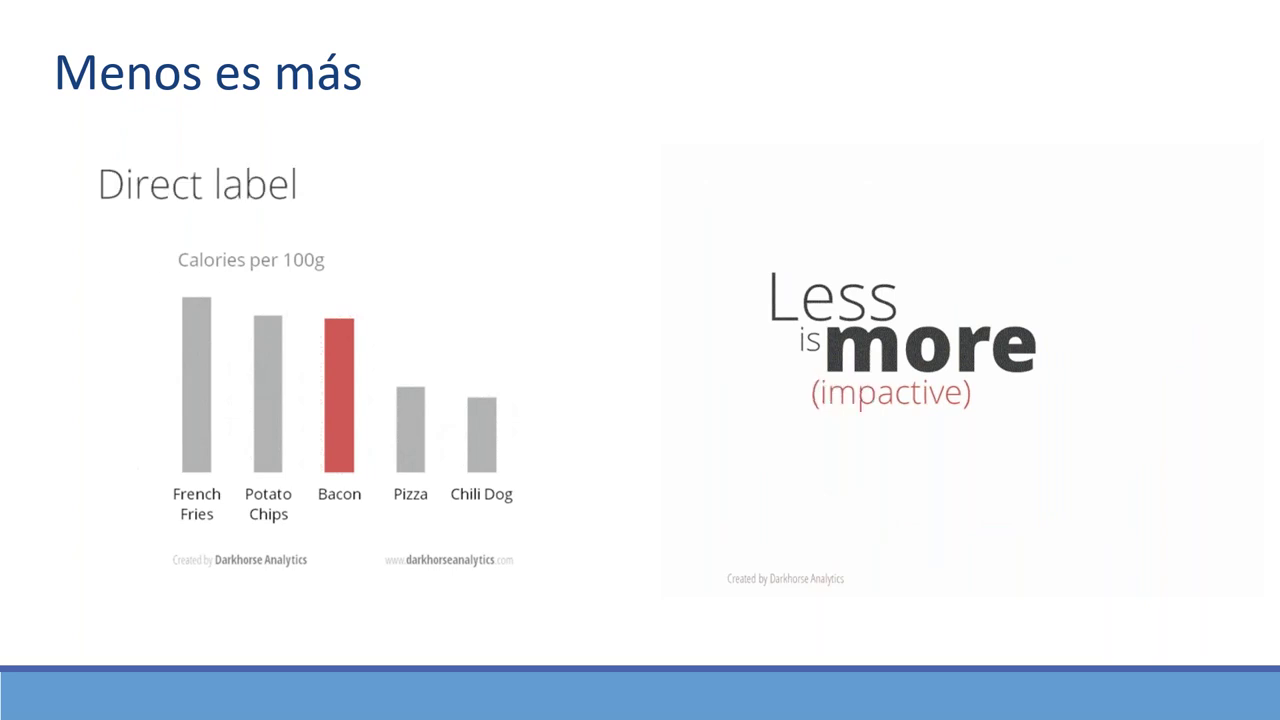
pyautogui.press('Right')
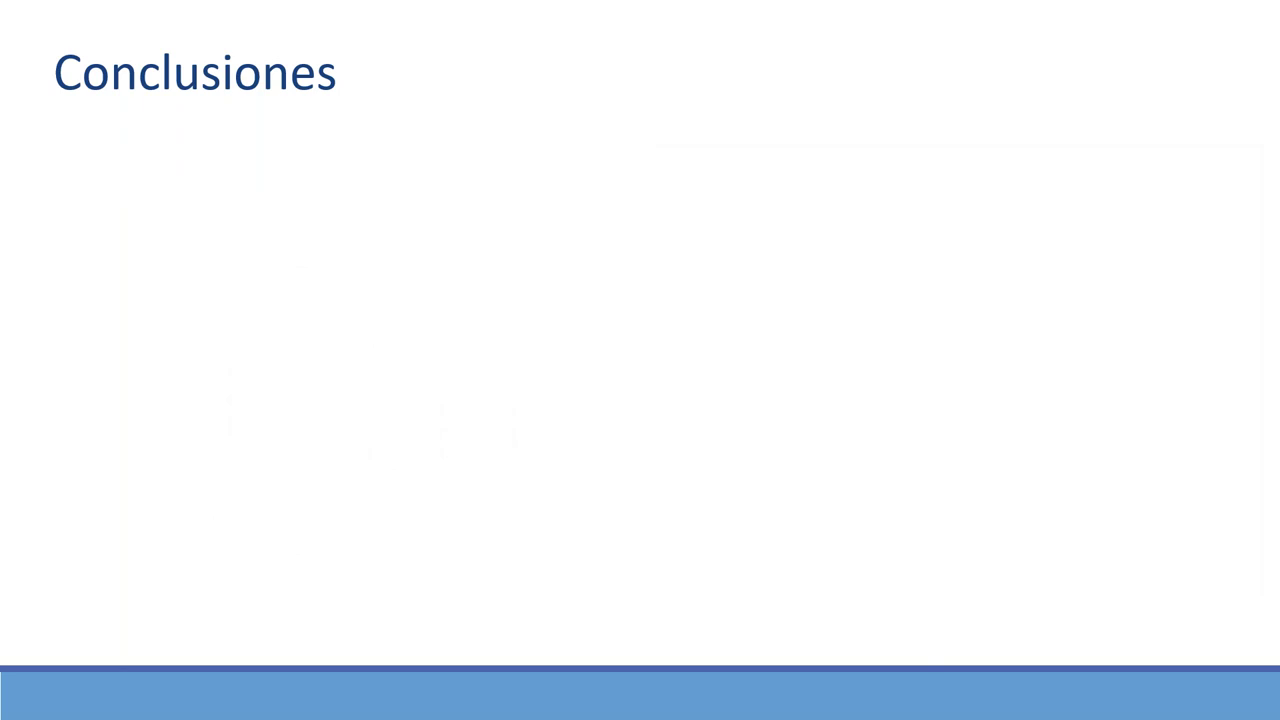
pyautogui.press('Escape')
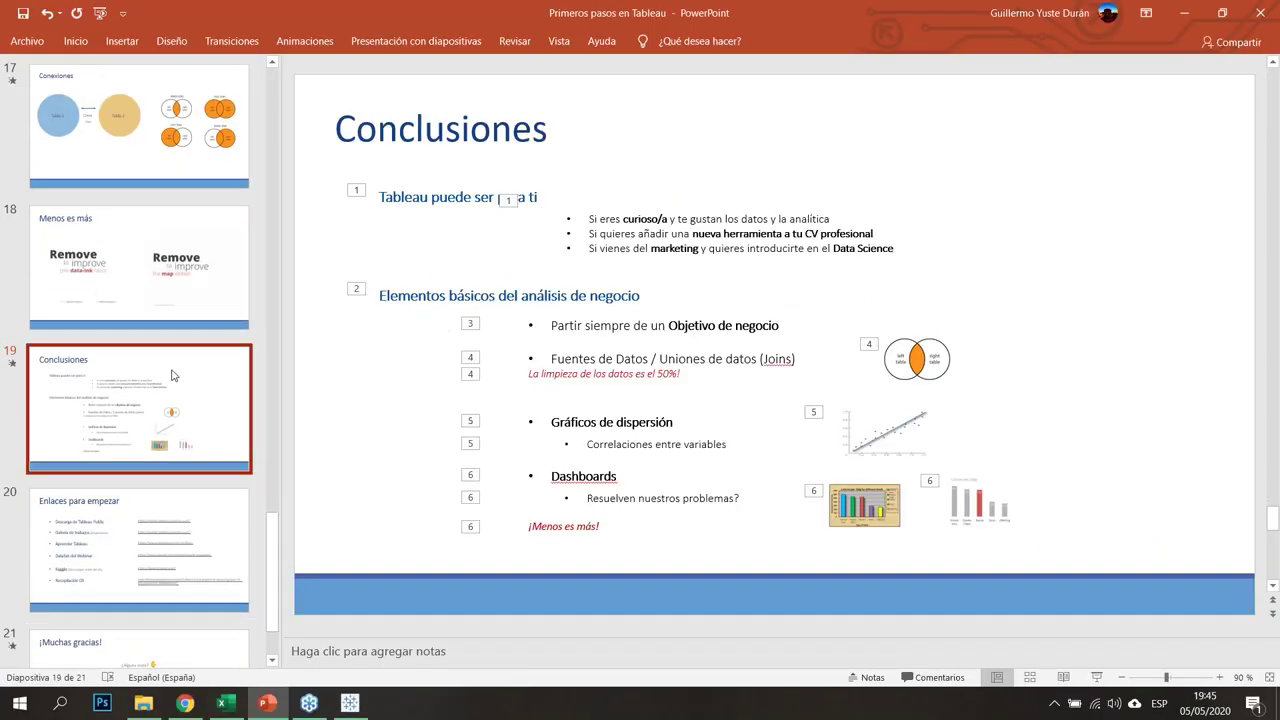
pyautogui.hotkey('alt', 'Tab')
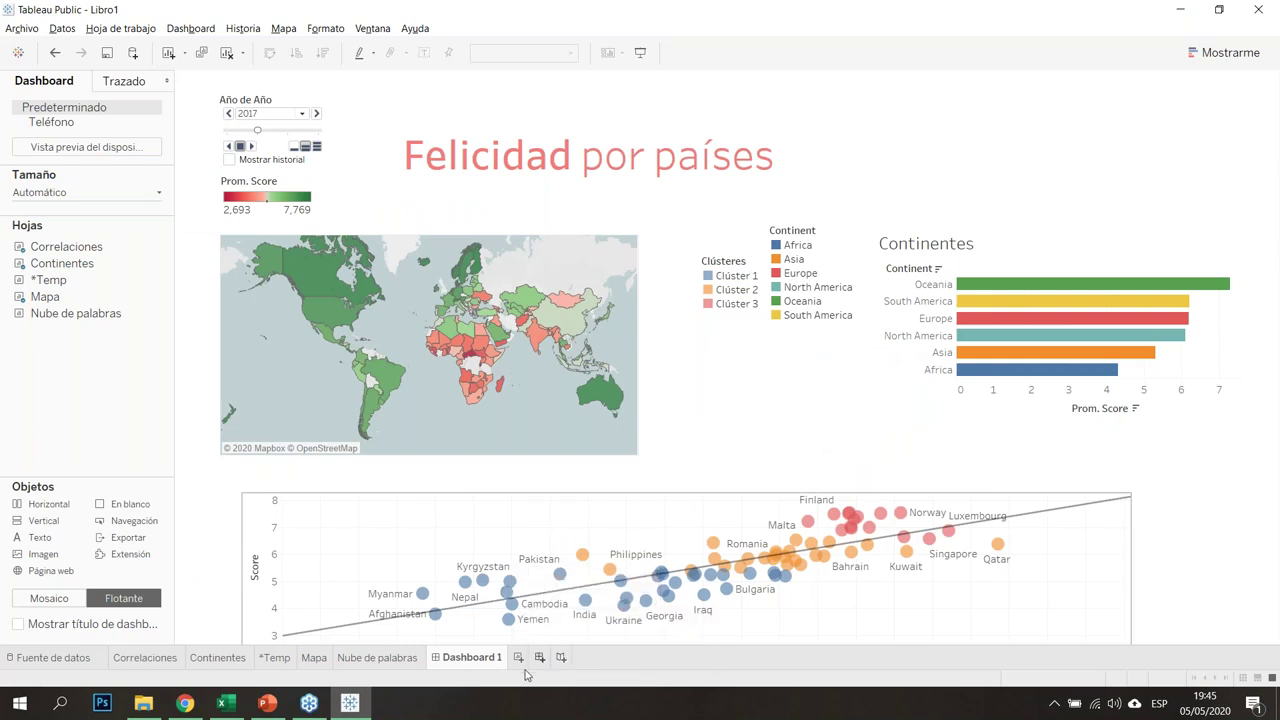
# Create a new worksheet placed before Dashboard 1 and plot the average (Promedio) of Score by Año
pyautogui.click(518, 658)
pyautogui.moveTo(522, 658); pyautogui.dragTo(440, 658)
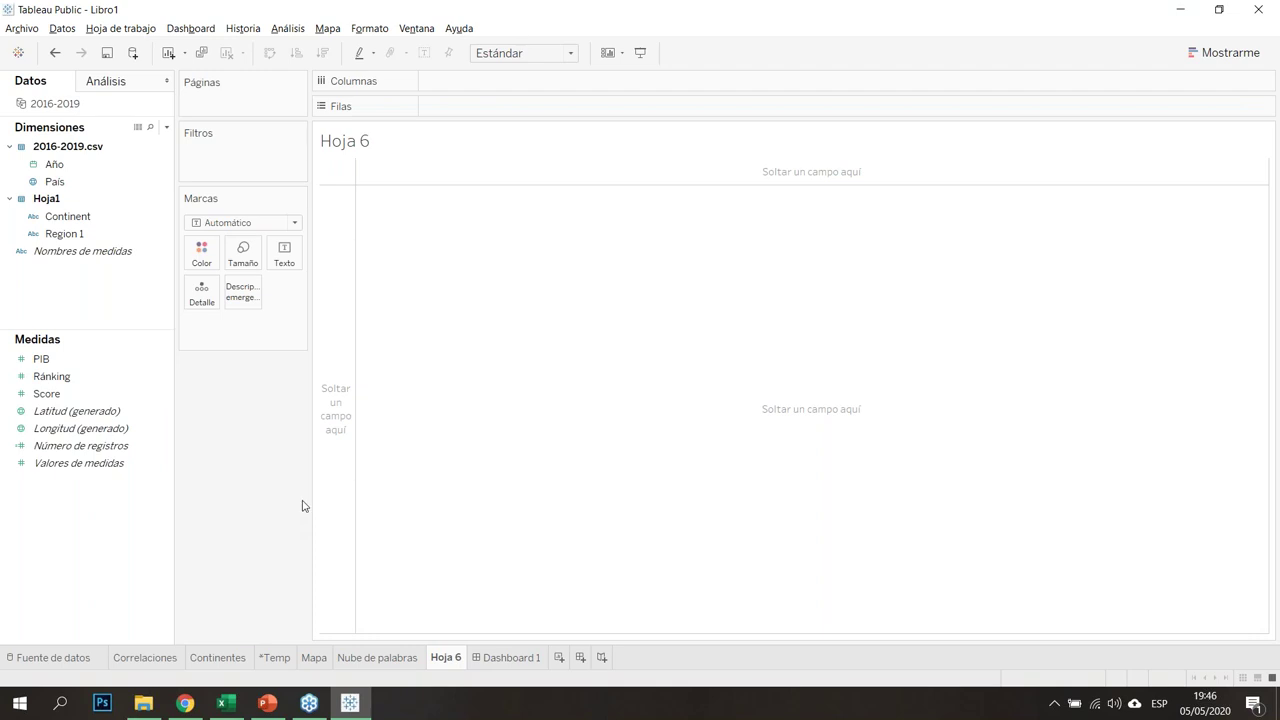
pyautogui.moveTo(54, 164); pyautogui.dragTo(454, 88)
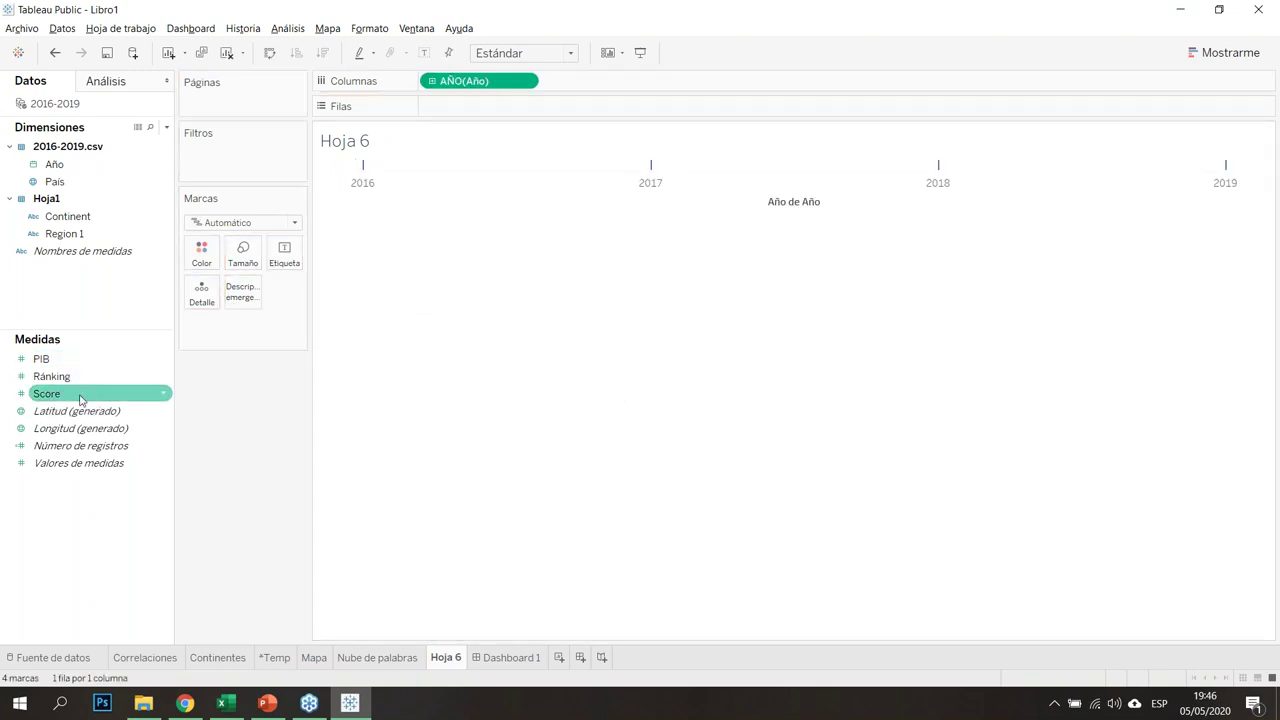
pyautogui.moveTo(80, 397); pyautogui.dragTo(460, 110)
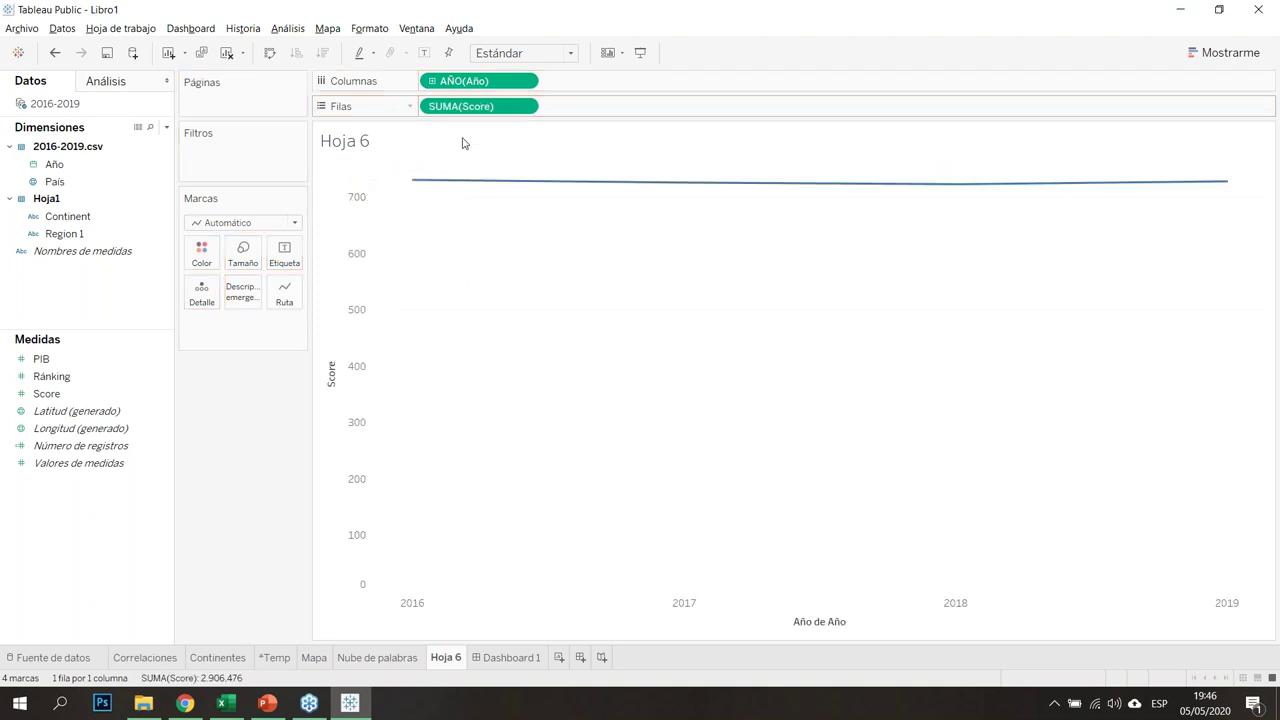
pyautogui.click(525, 106)
pyautogui.moveTo(541, 255)
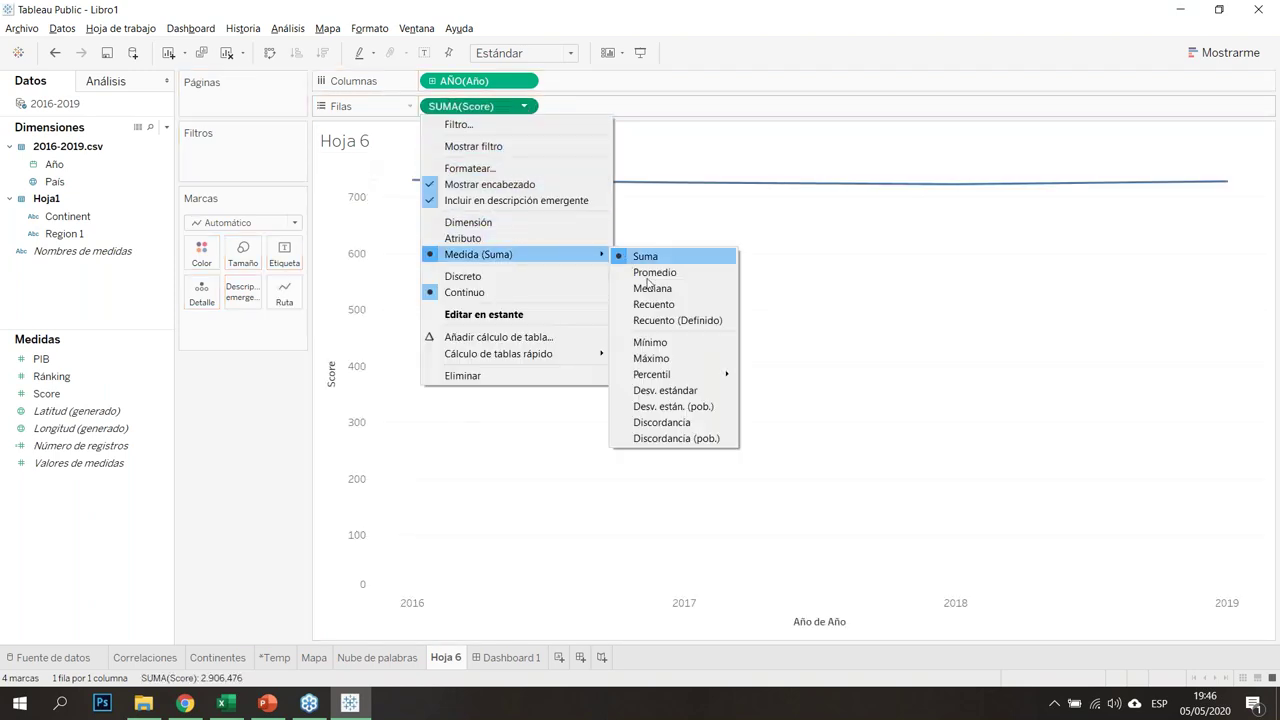
pyautogui.click(650, 254)
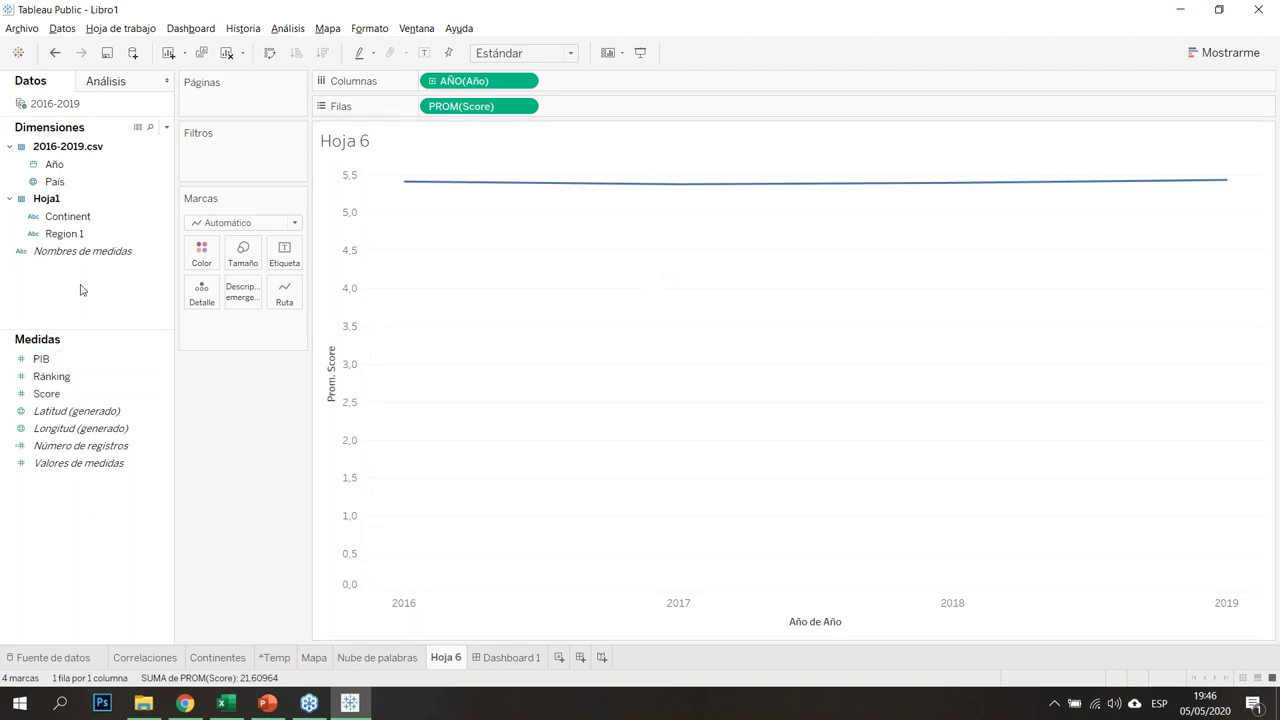
# Break the average Score down by Continent as a detail and set the mark type to Línea
pyautogui.moveTo(77, 219); pyautogui.dragTo(295, 304)
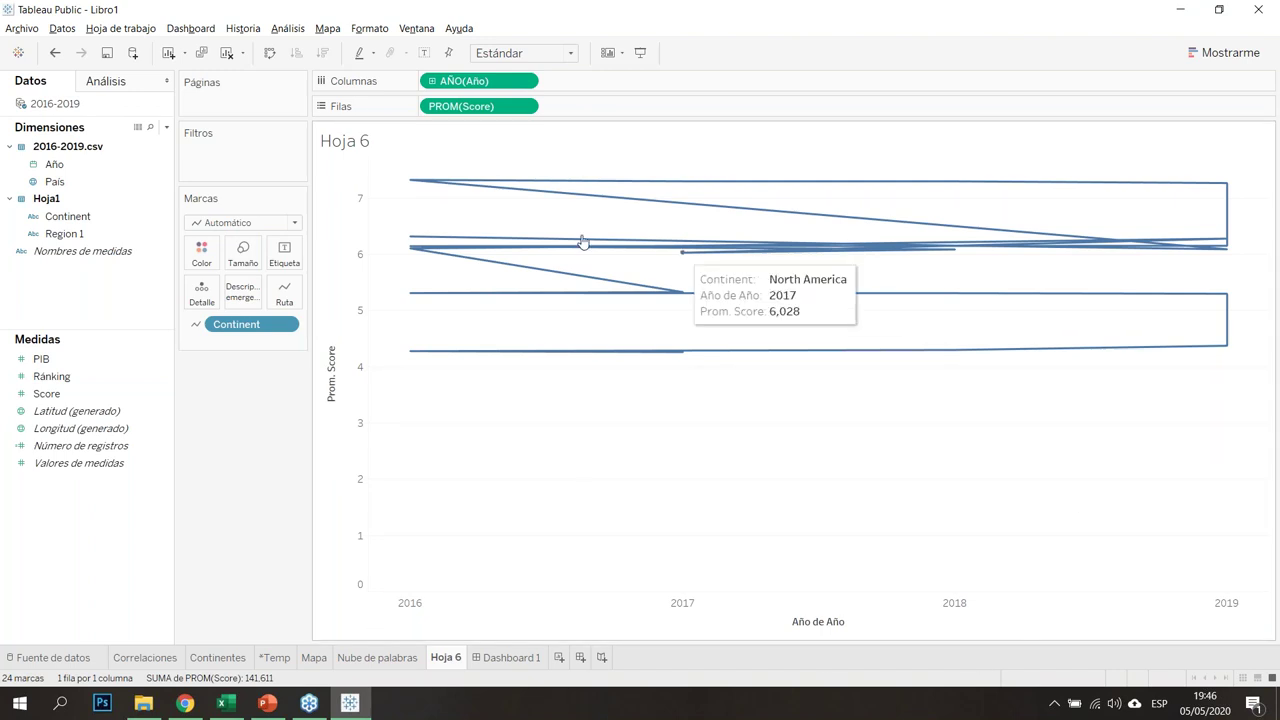
pyautogui.click(525, 106)
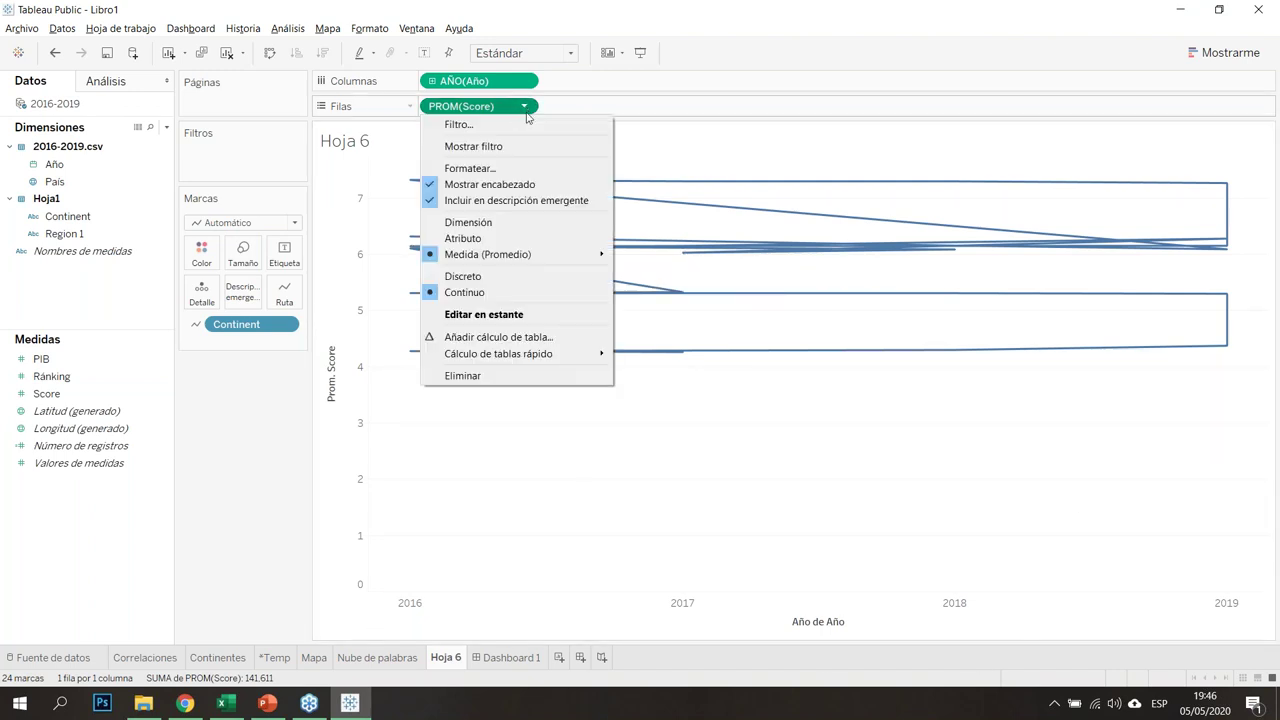
pyautogui.click(1272, 327)
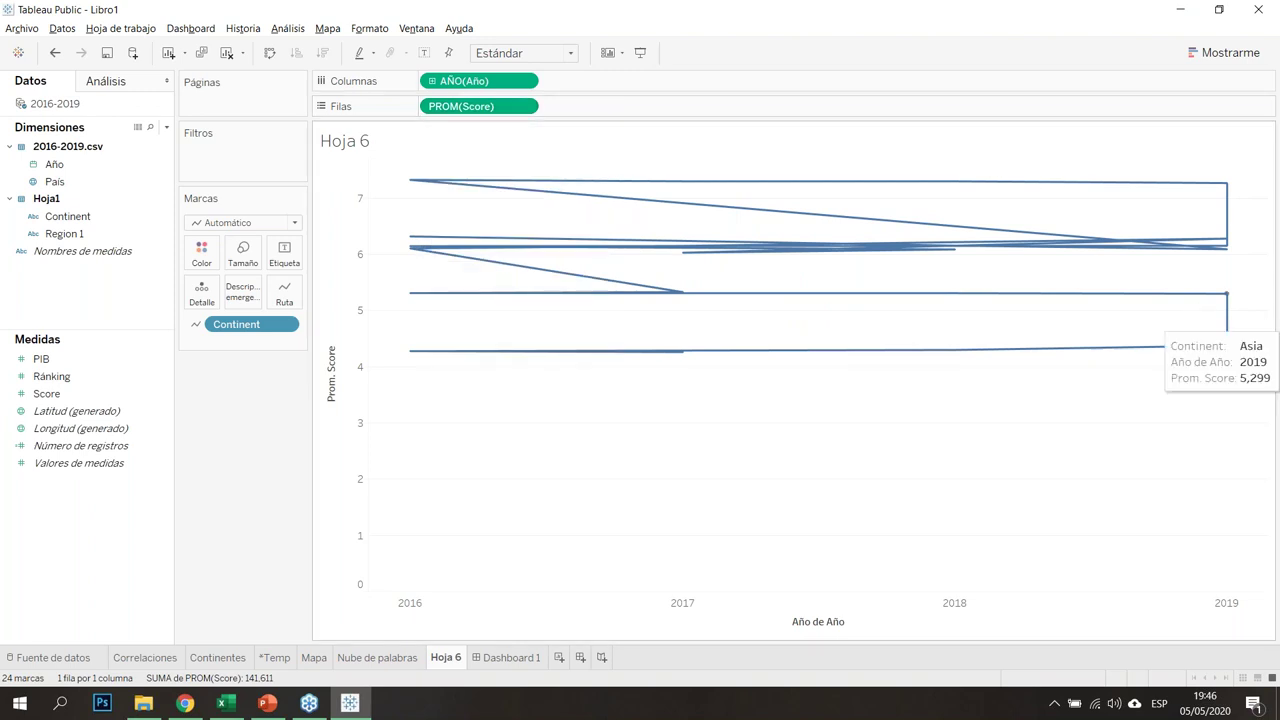
pyautogui.click(294, 222)
pyautogui.click(272, 272)
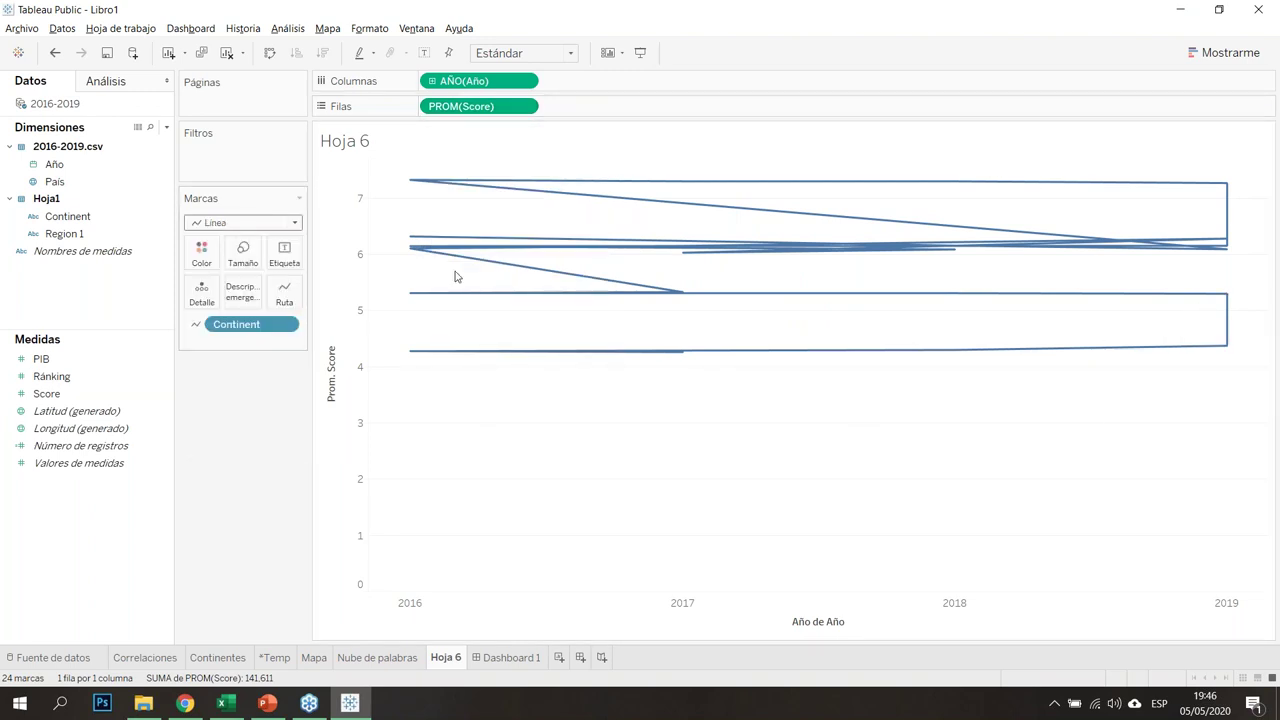
# Apply the suggested continuous line chart so that each continent gets its own coloured line across 2016-2019
pyautogui.click(1211, 58)
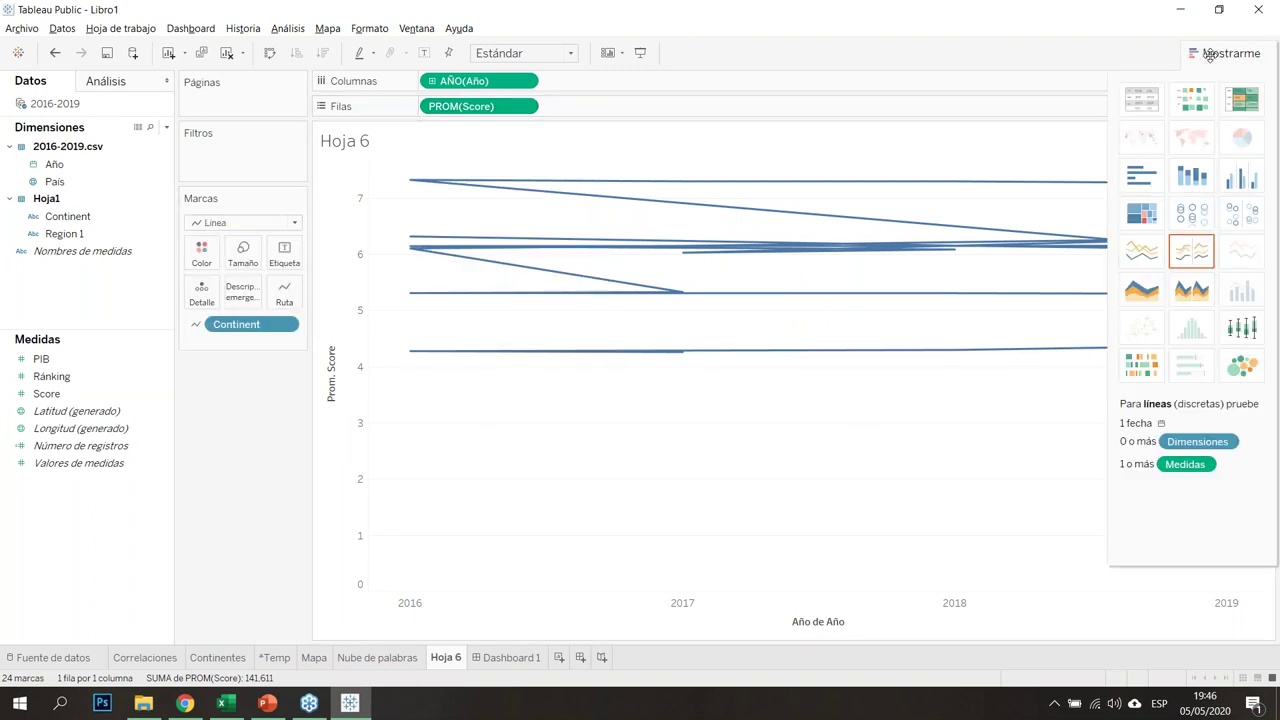
pyautogui.click(1148, 253)
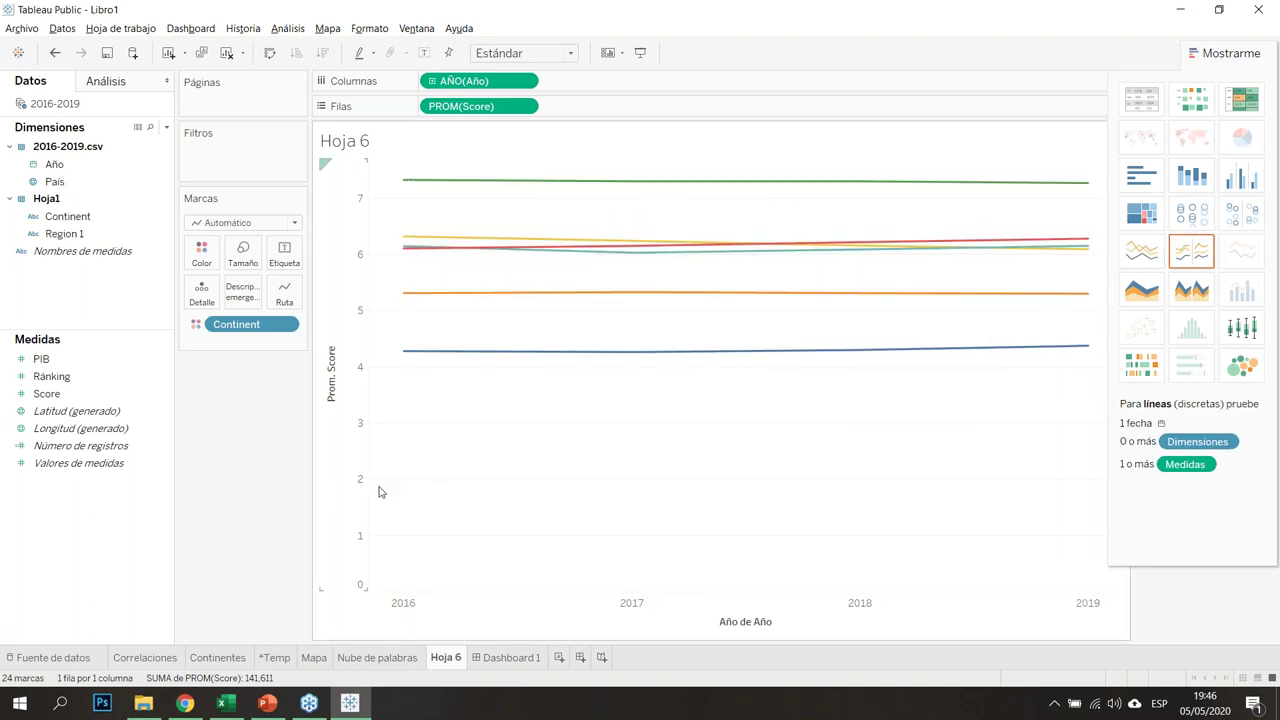
pyautogui.click(1228, 55)
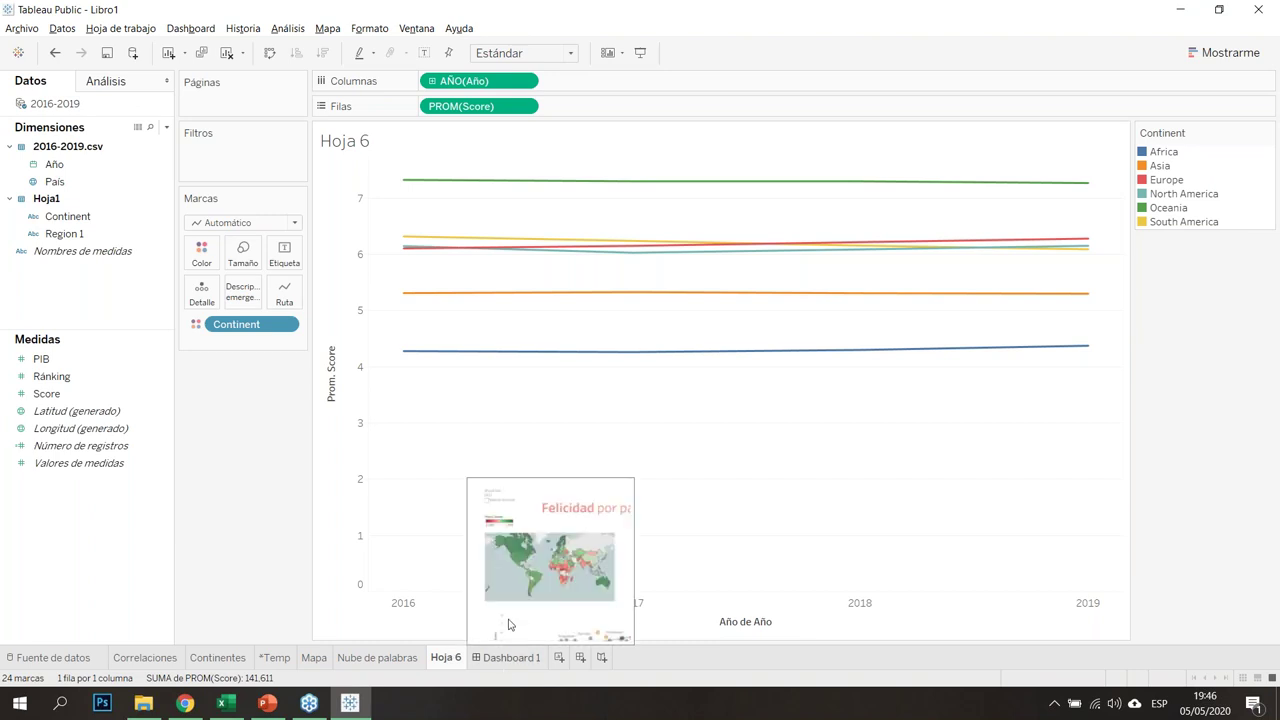
pyautogui.moveTo(1088, 294)
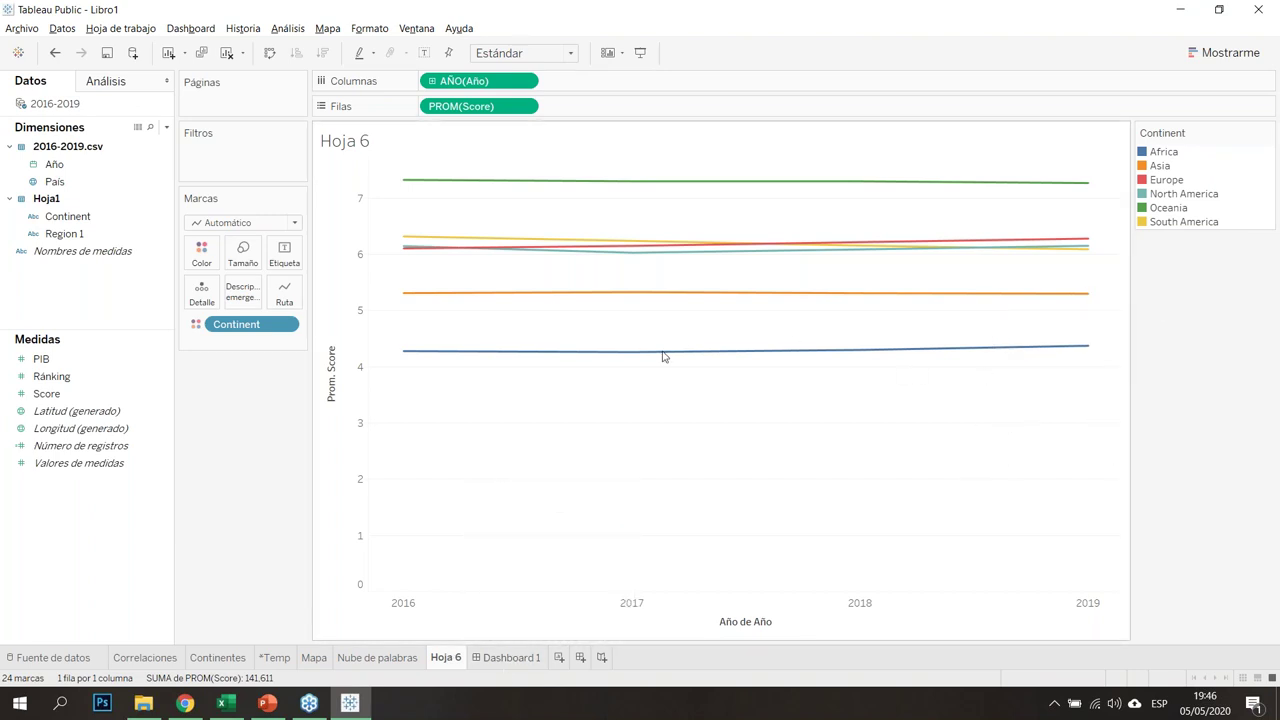